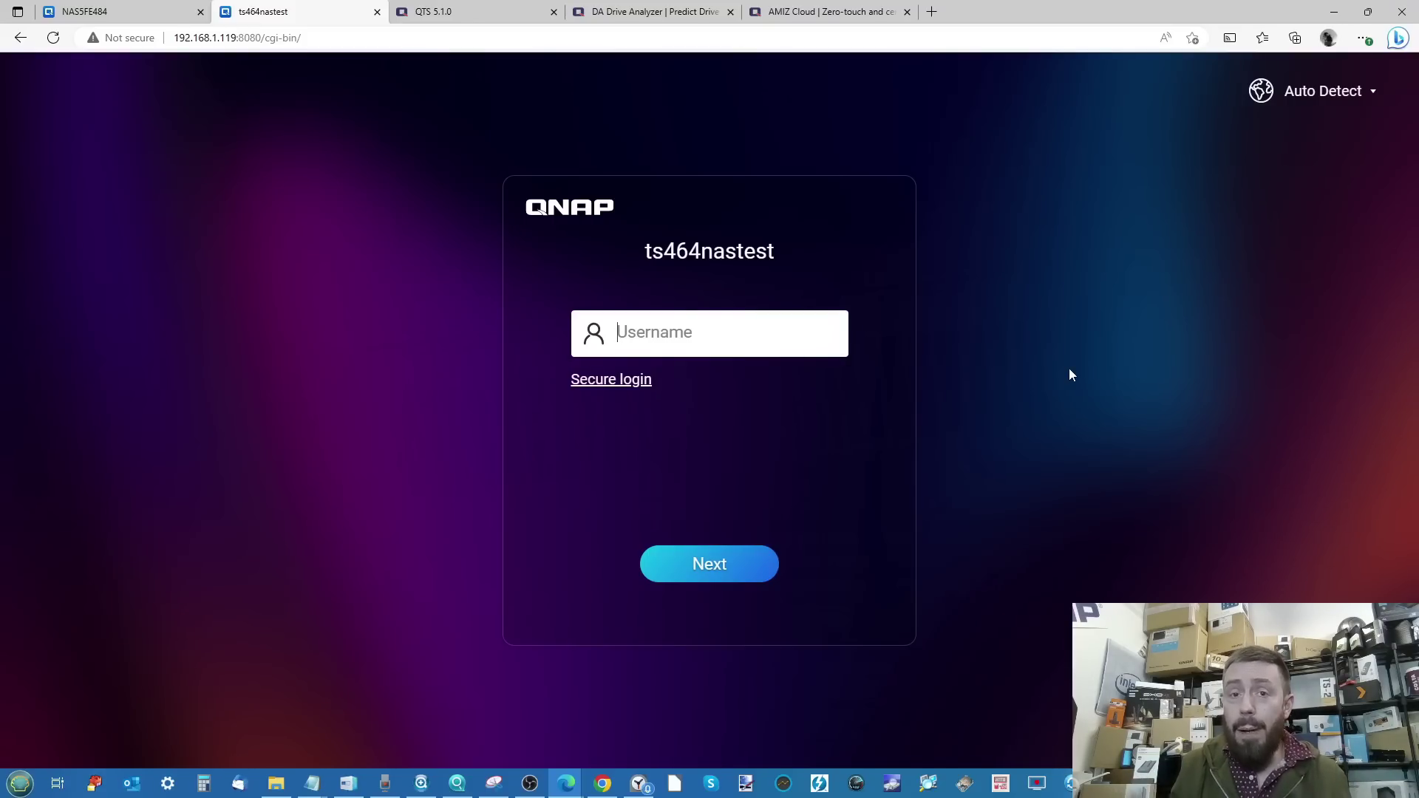
Review the QTS 5.1.0 page's Upgrade now section and check both NAS firmware versions in Qfinder Pro
click(513, 12)
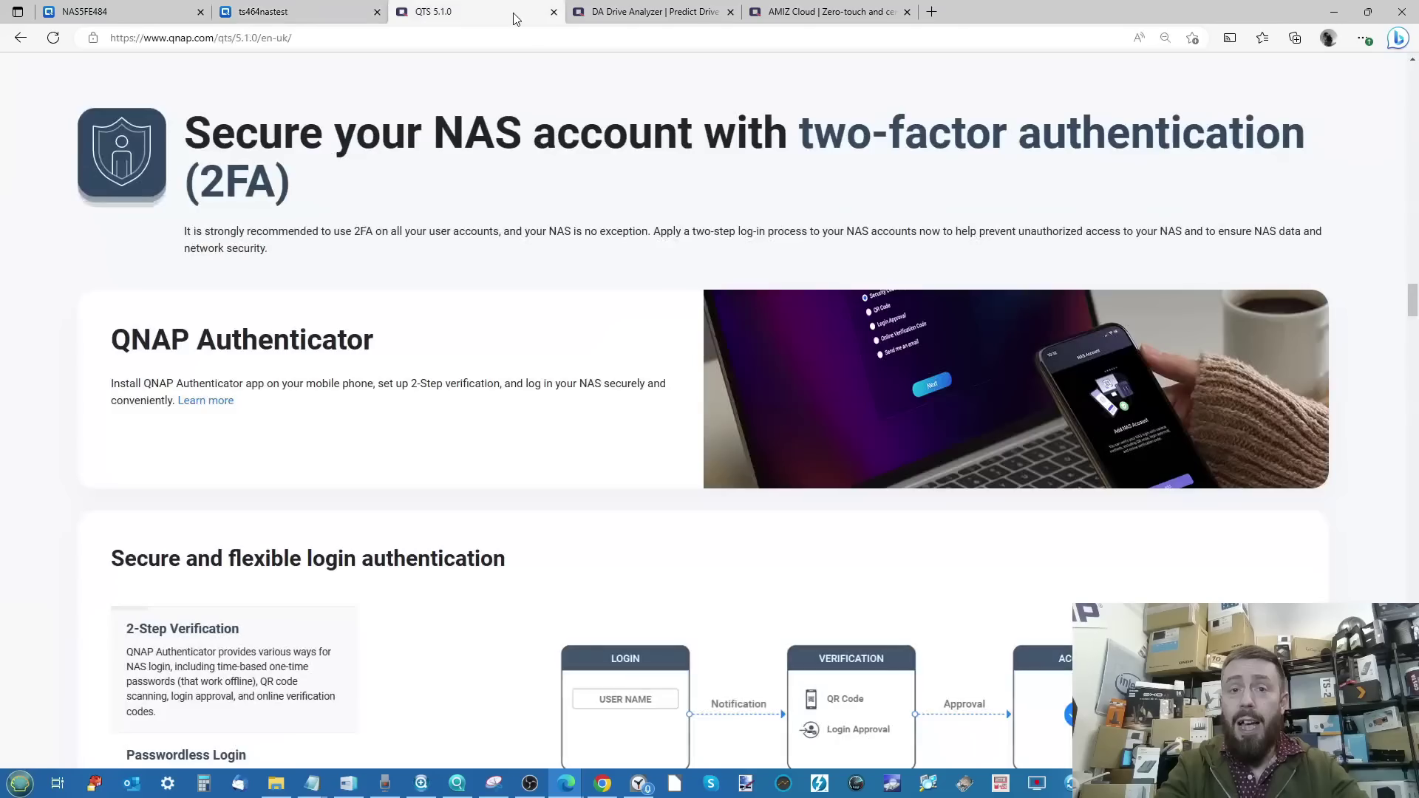
scroll(683, 273, up, 10)
scroll(682, 273, down, 20)
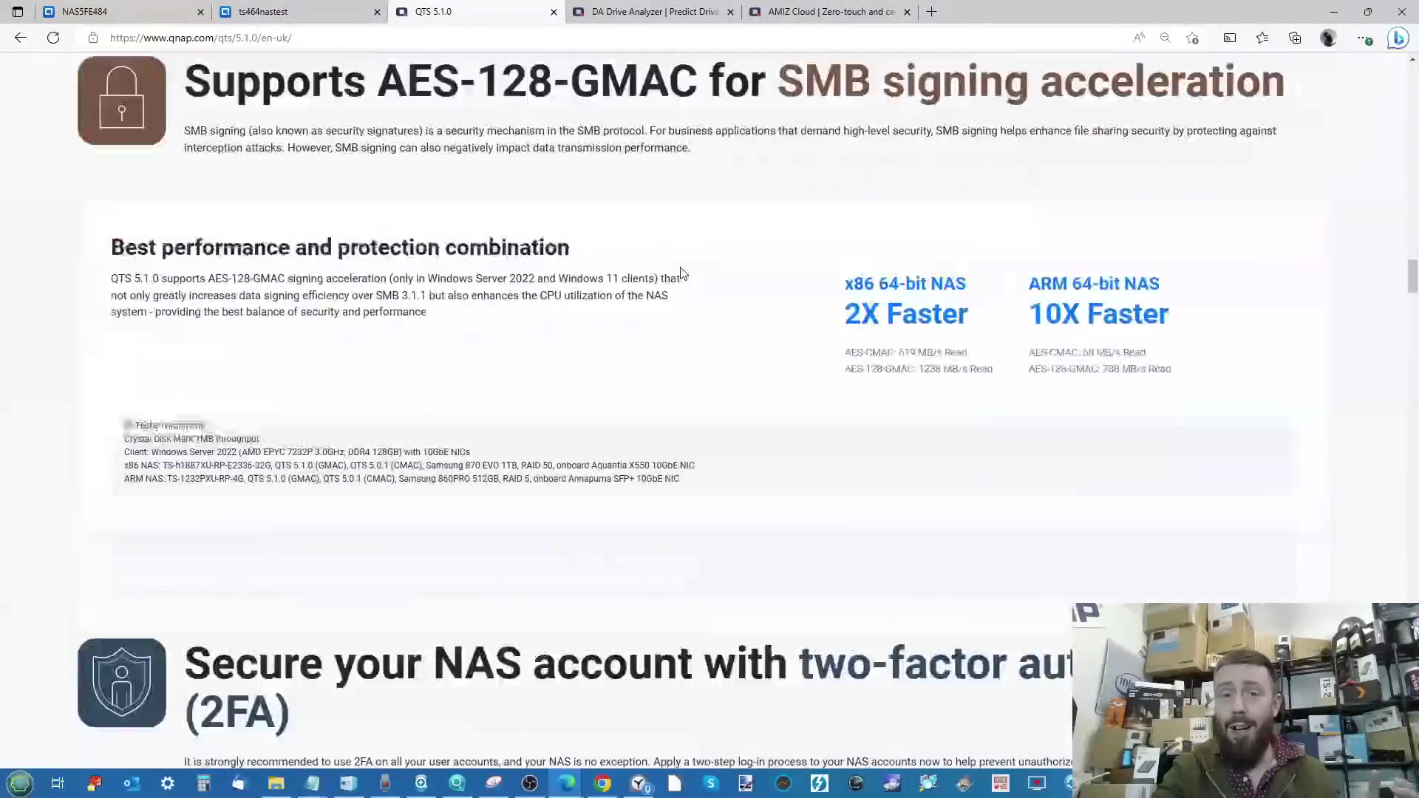
scroll(682, 273, down, 20)
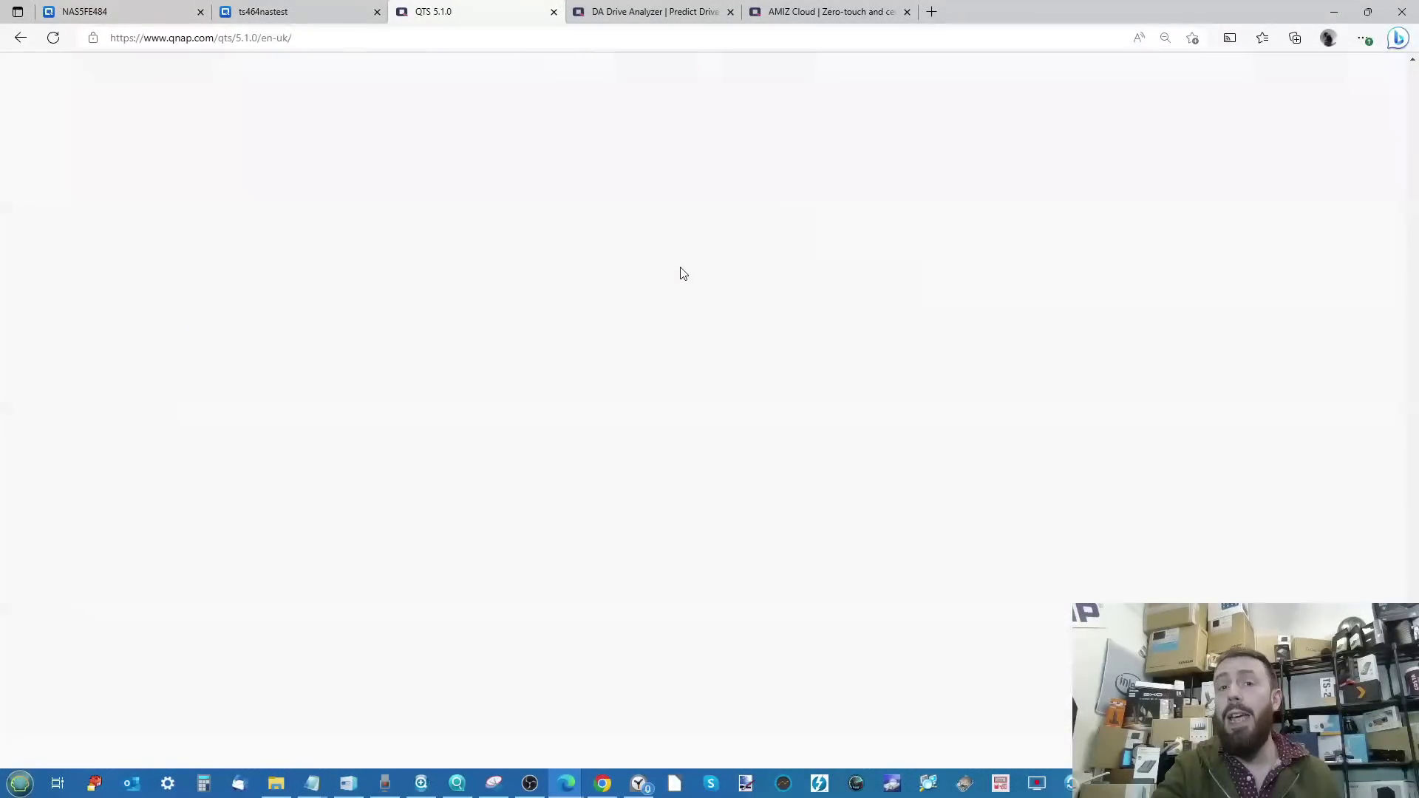
scroll(683, 274, up, 3)
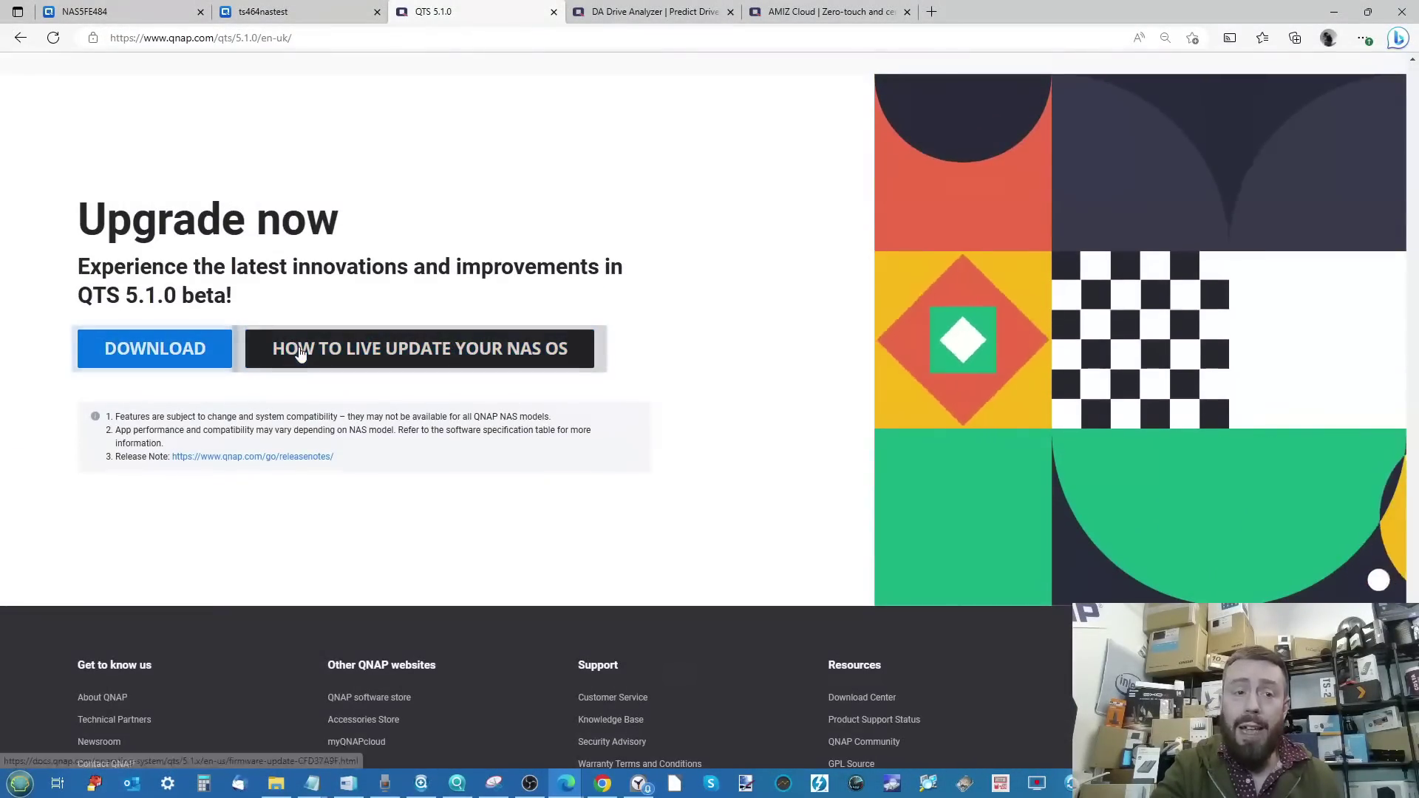
scroll(301, 353, up, 3)
scroll(301, 347, up, 1)
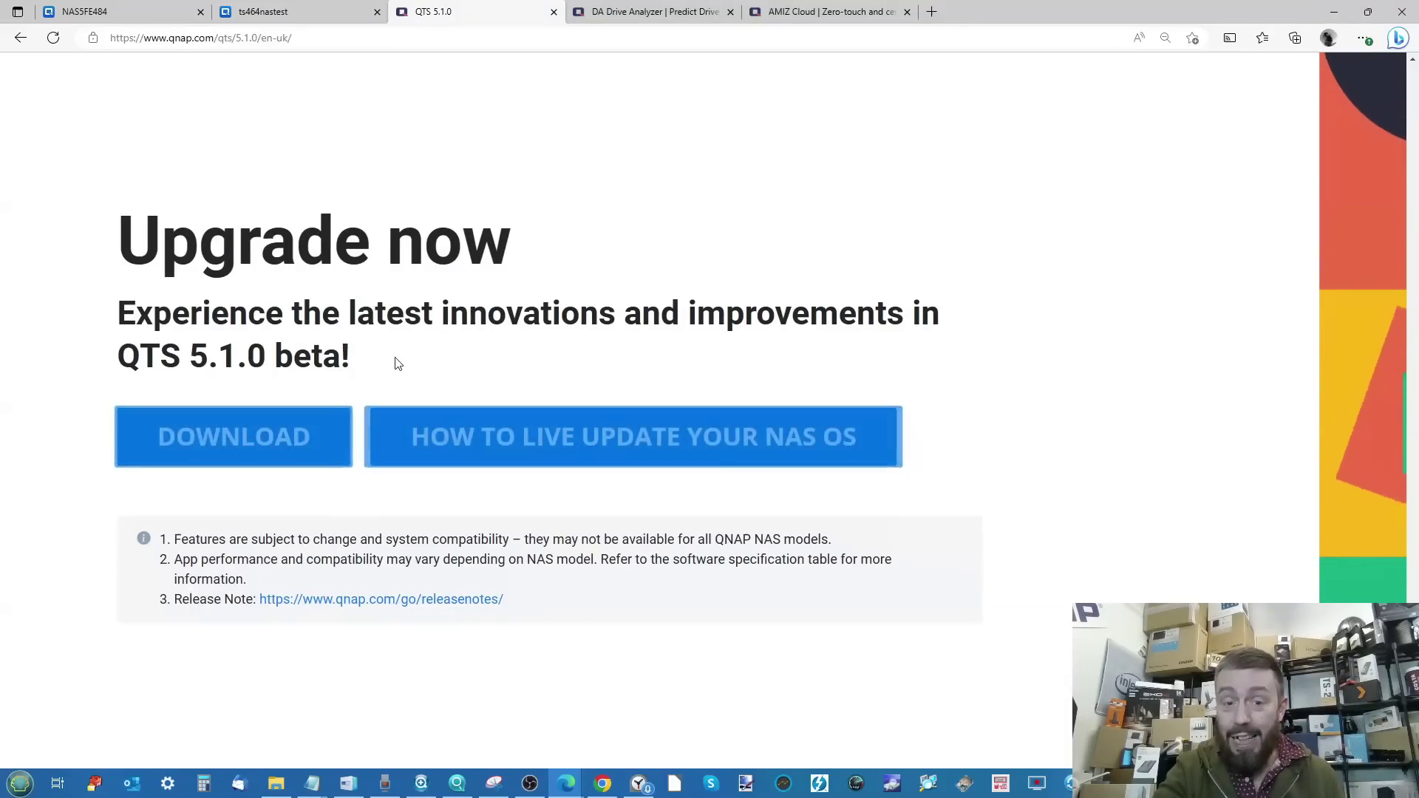
scroll(396, 361, down, 2)
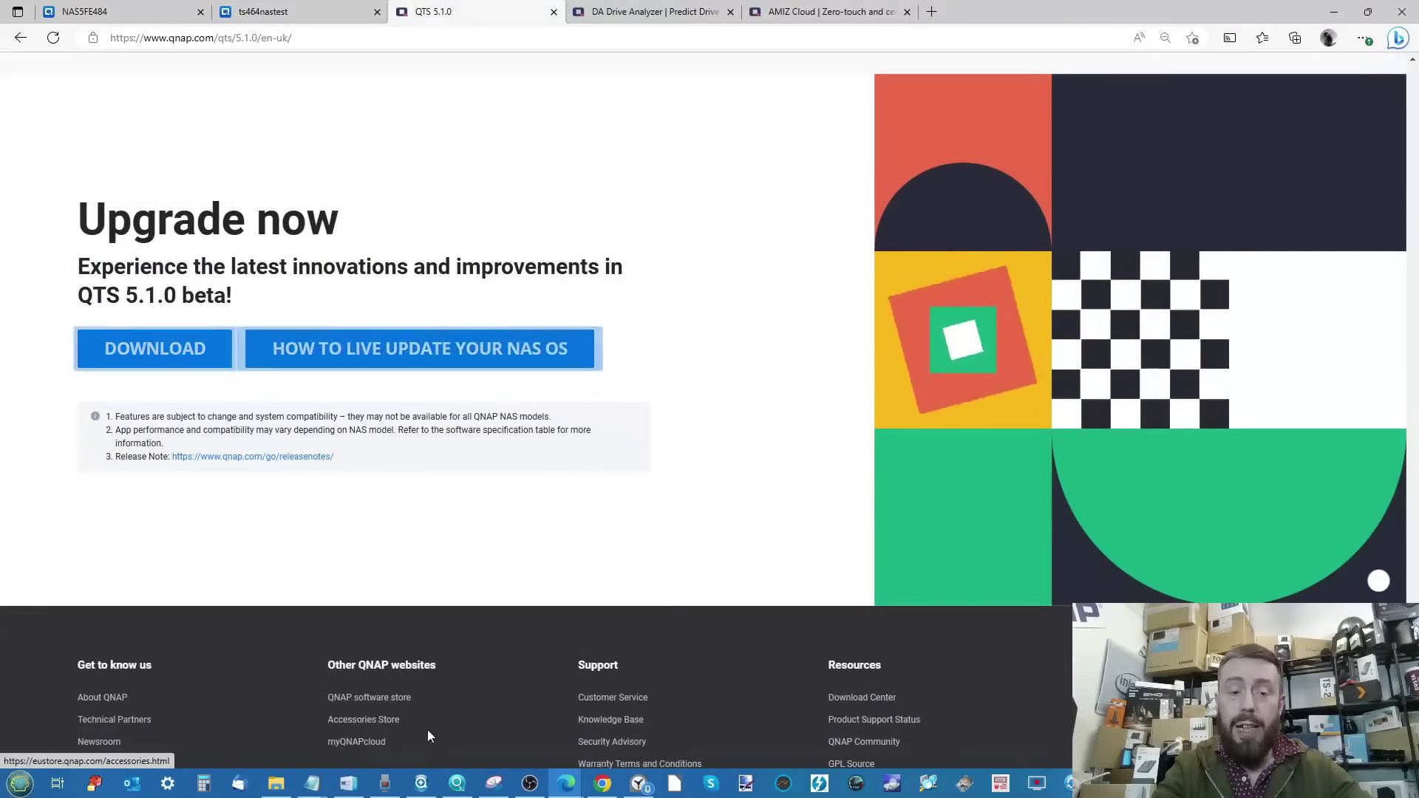
click(457, 782)
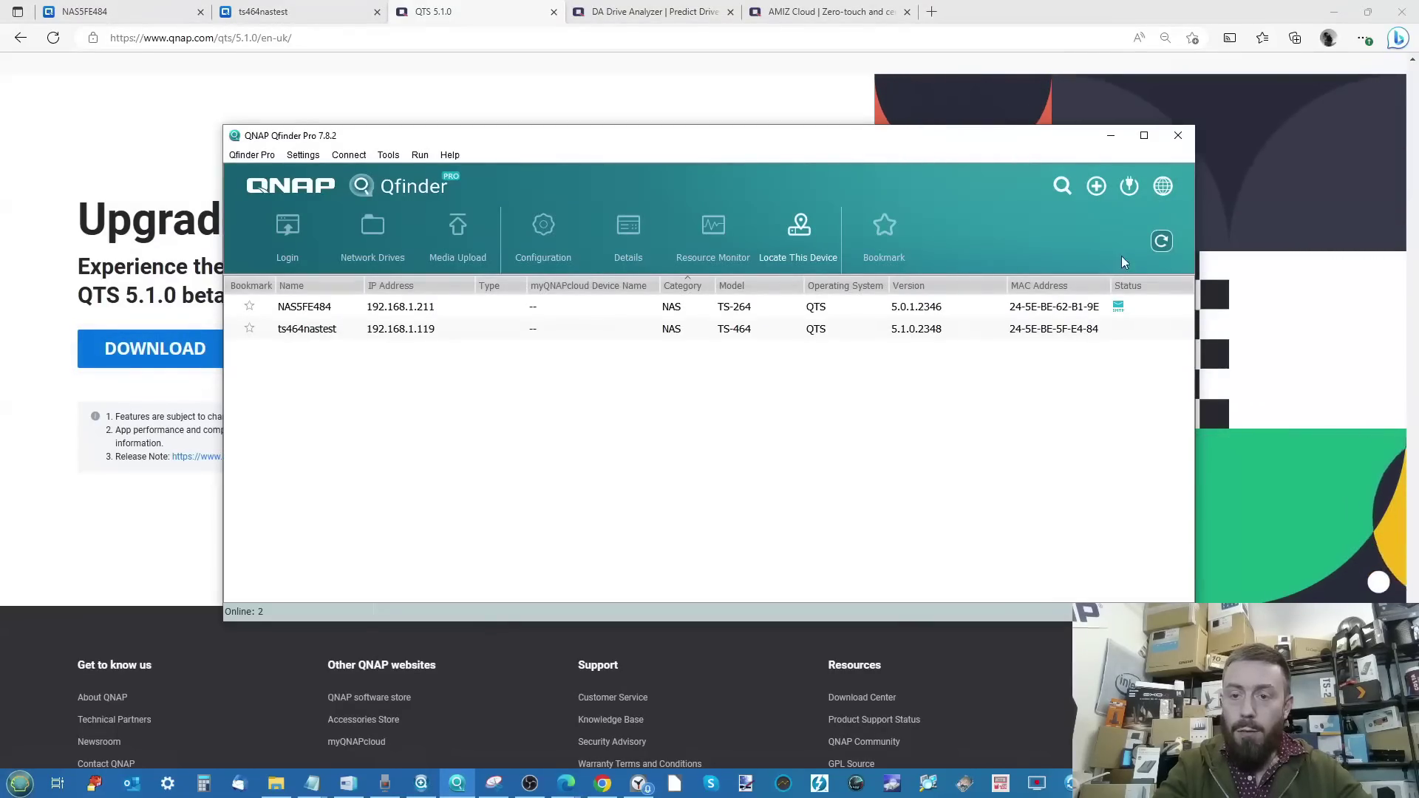
click(1110, 135)
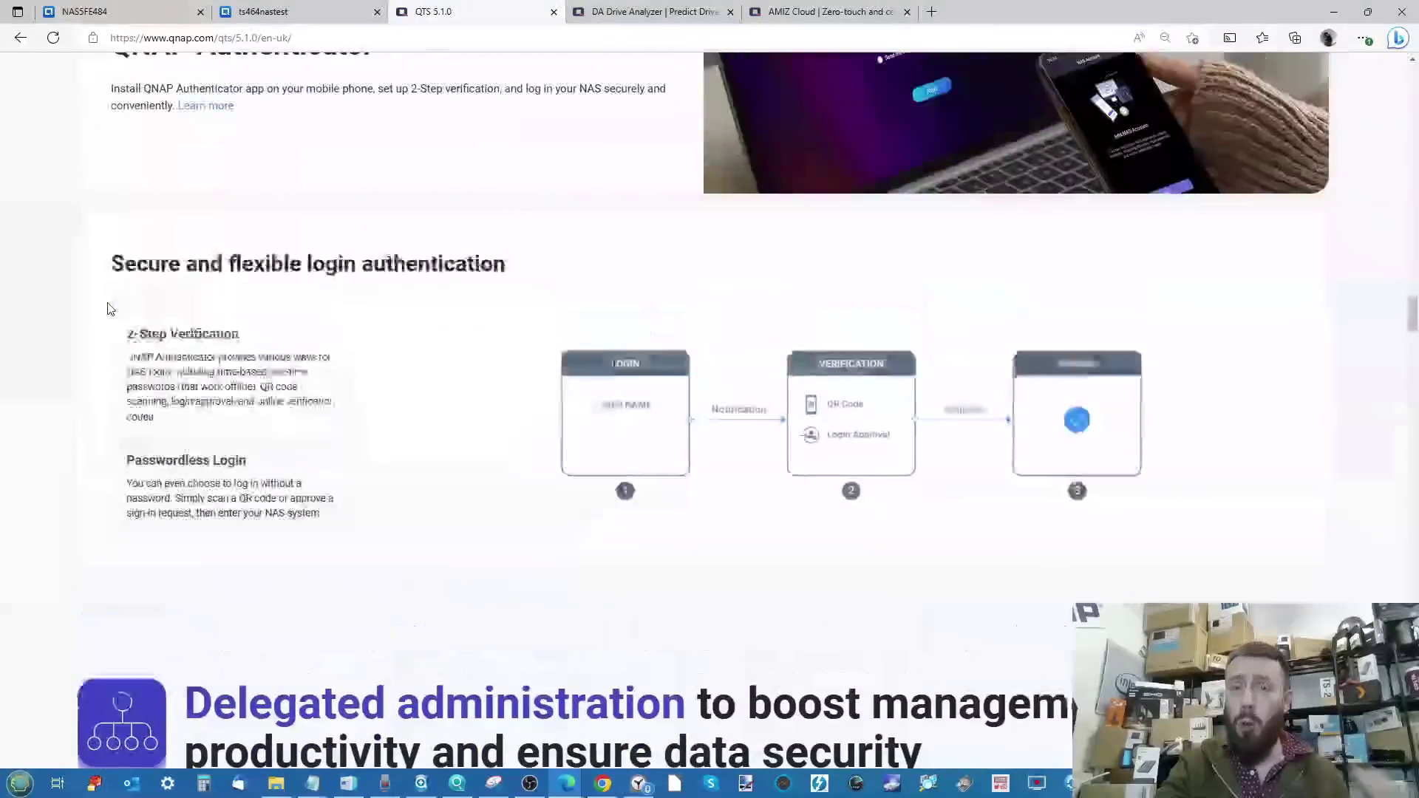
Scroll the QTS 5.1.0 page past SMB multichannel and AES-128-GMAC signing to the 2FA section
scroll(108, 309, up, 20)
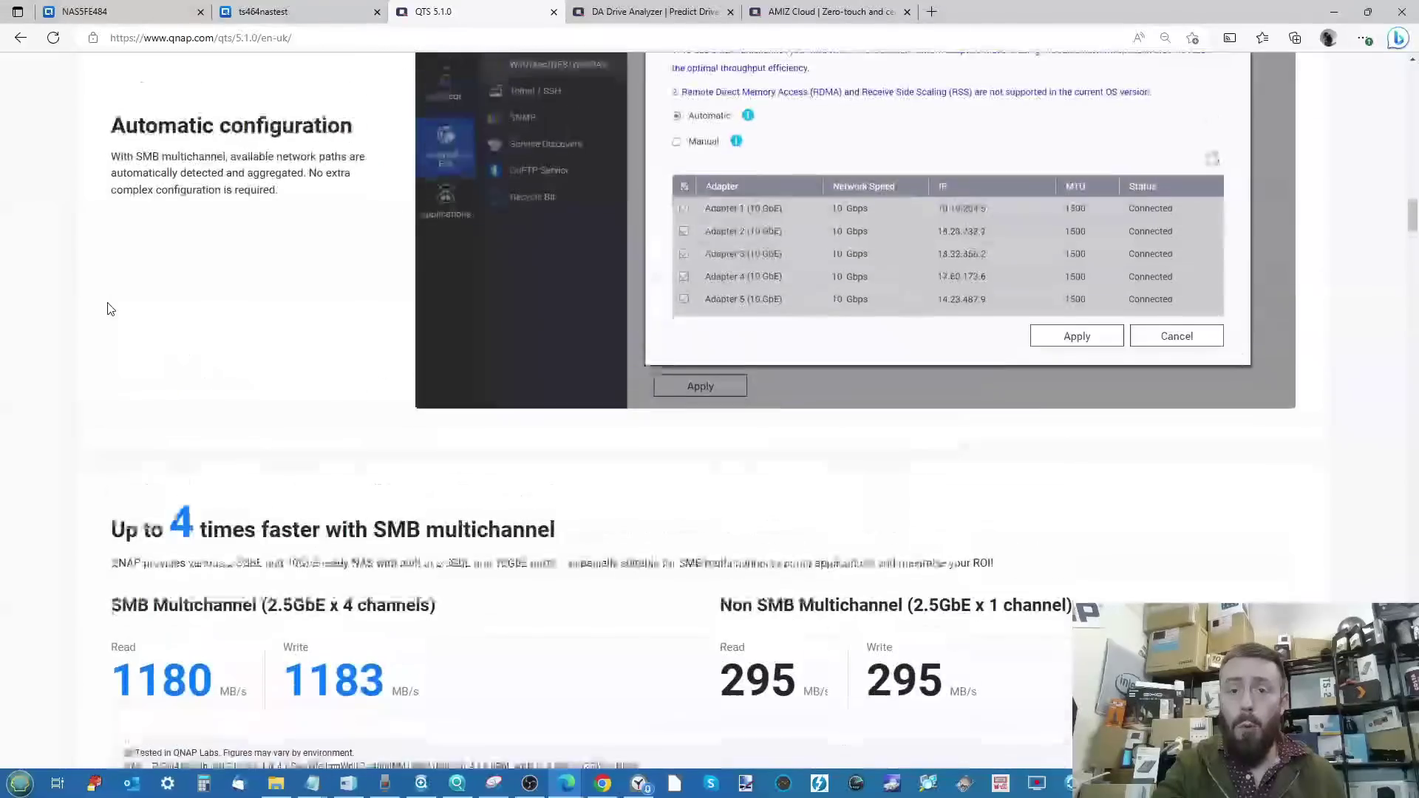
scroll(108, 308, up, 15)
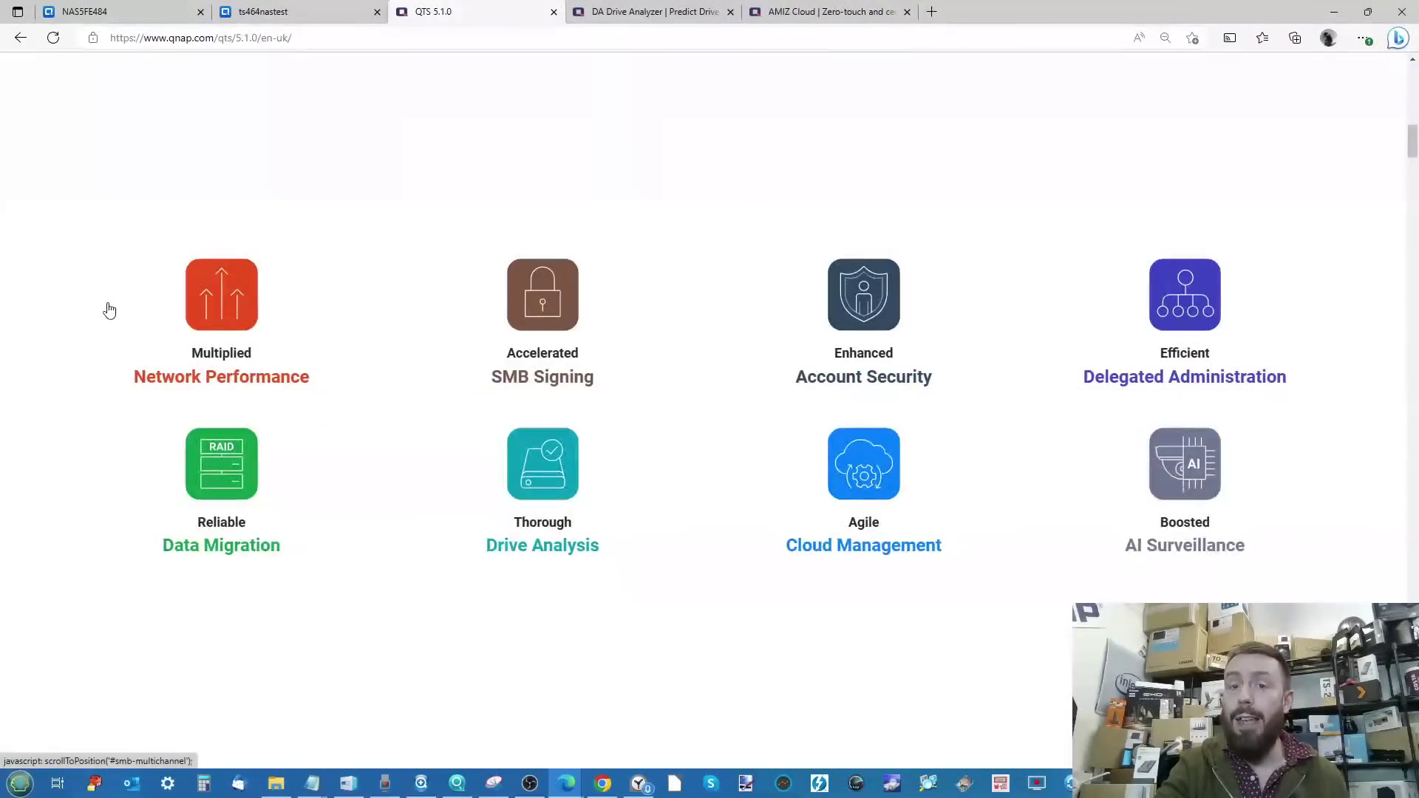
scroll(108, 309, down, 9)
scroll(107, 309, down, 15)
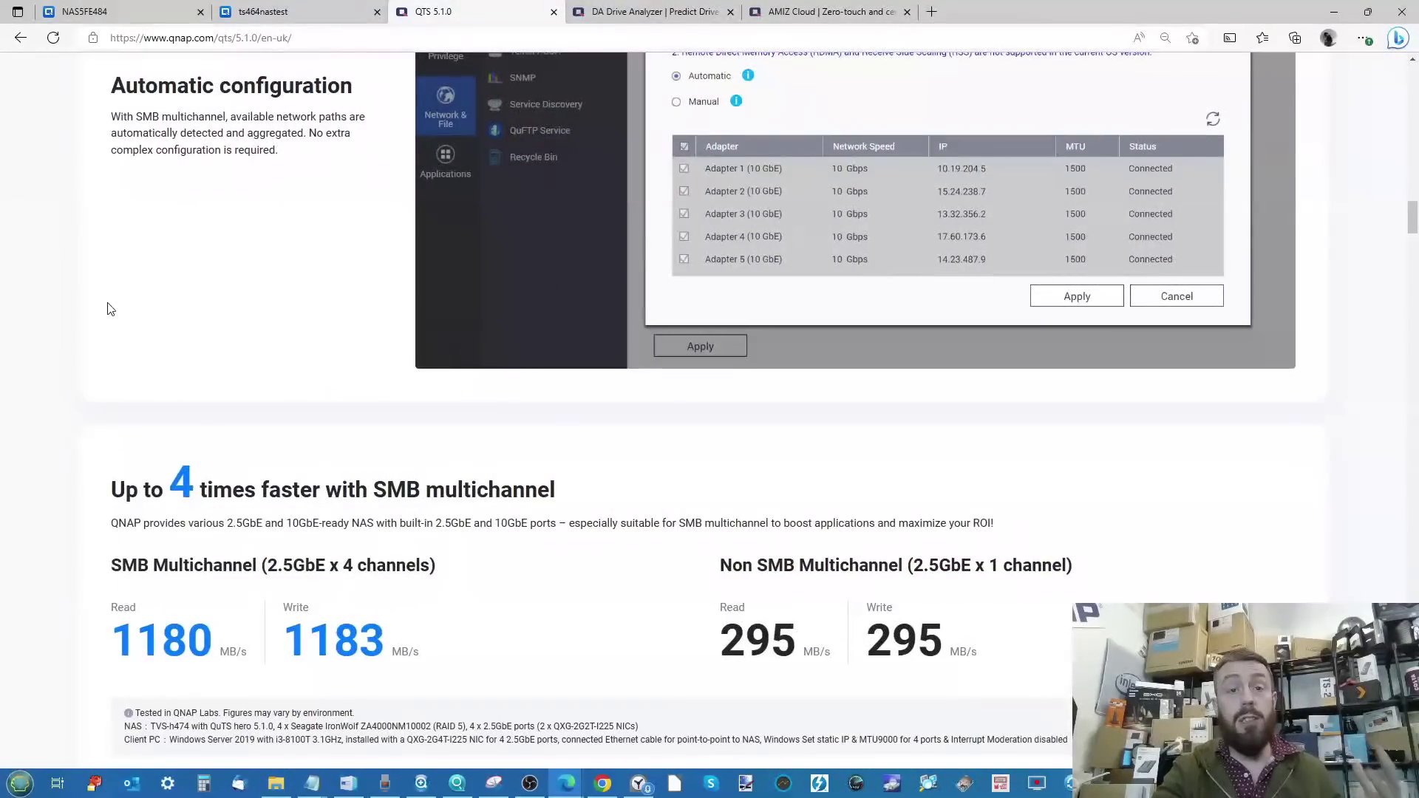
scroll(108, 309, down, 11)
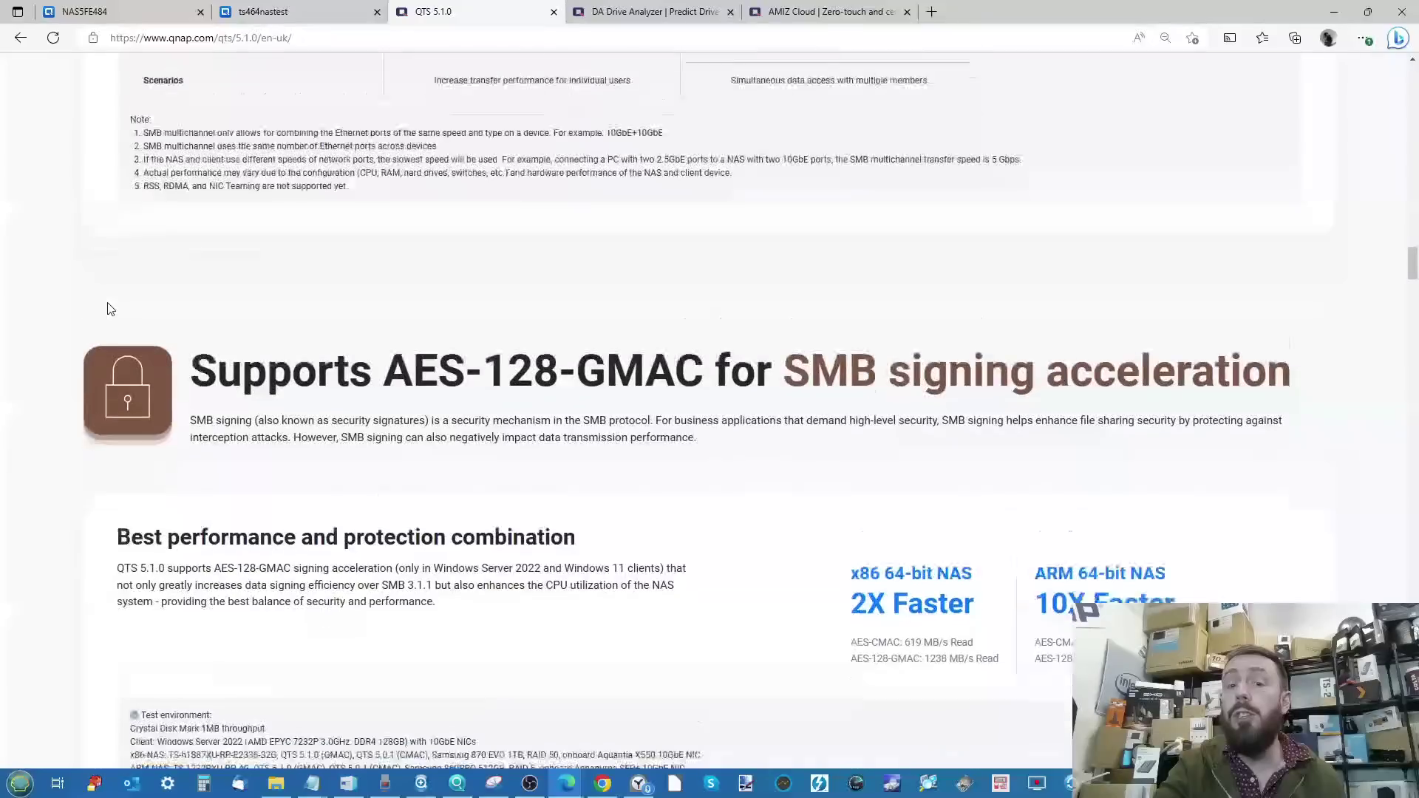
scroll(108, 303, down, 7)
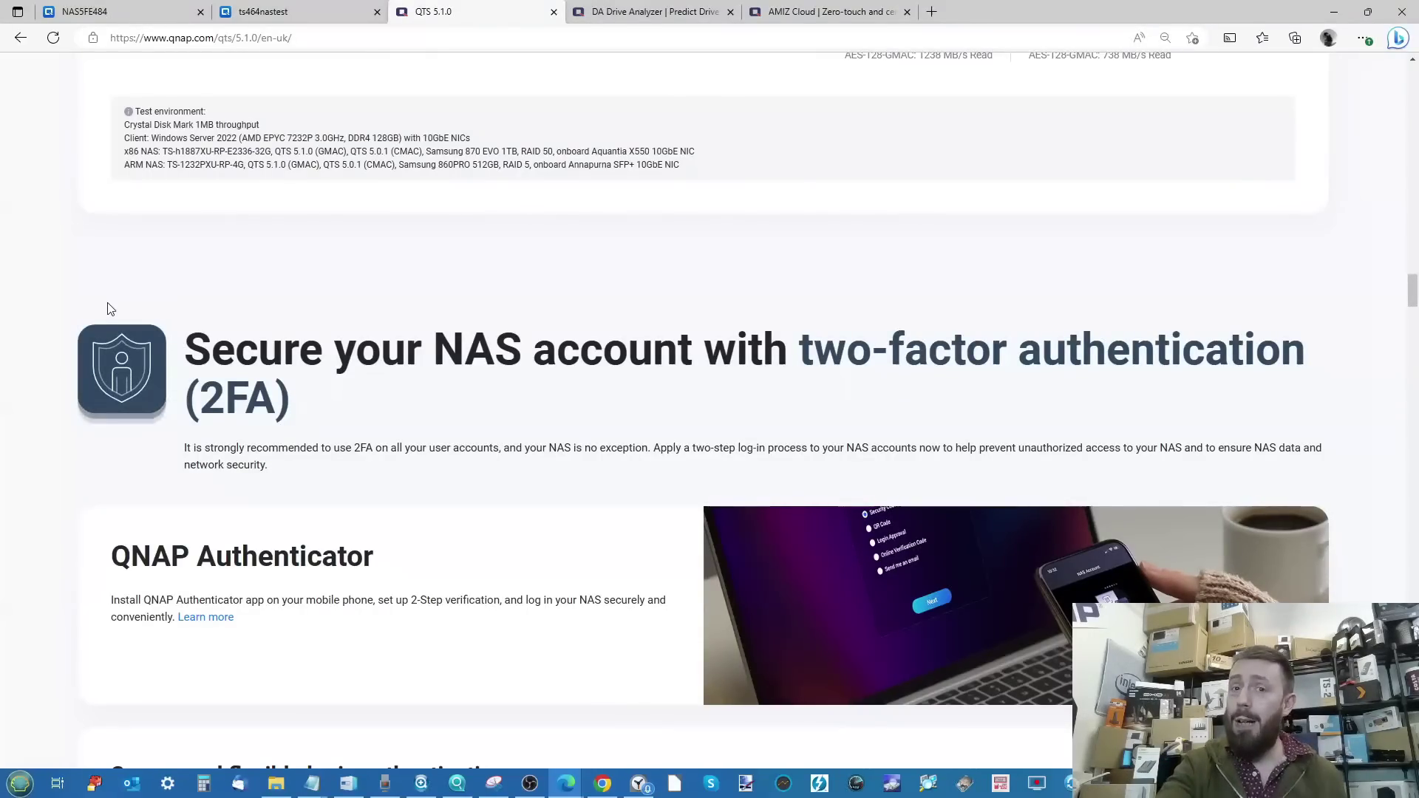
scroll(108, 309, down, 1)
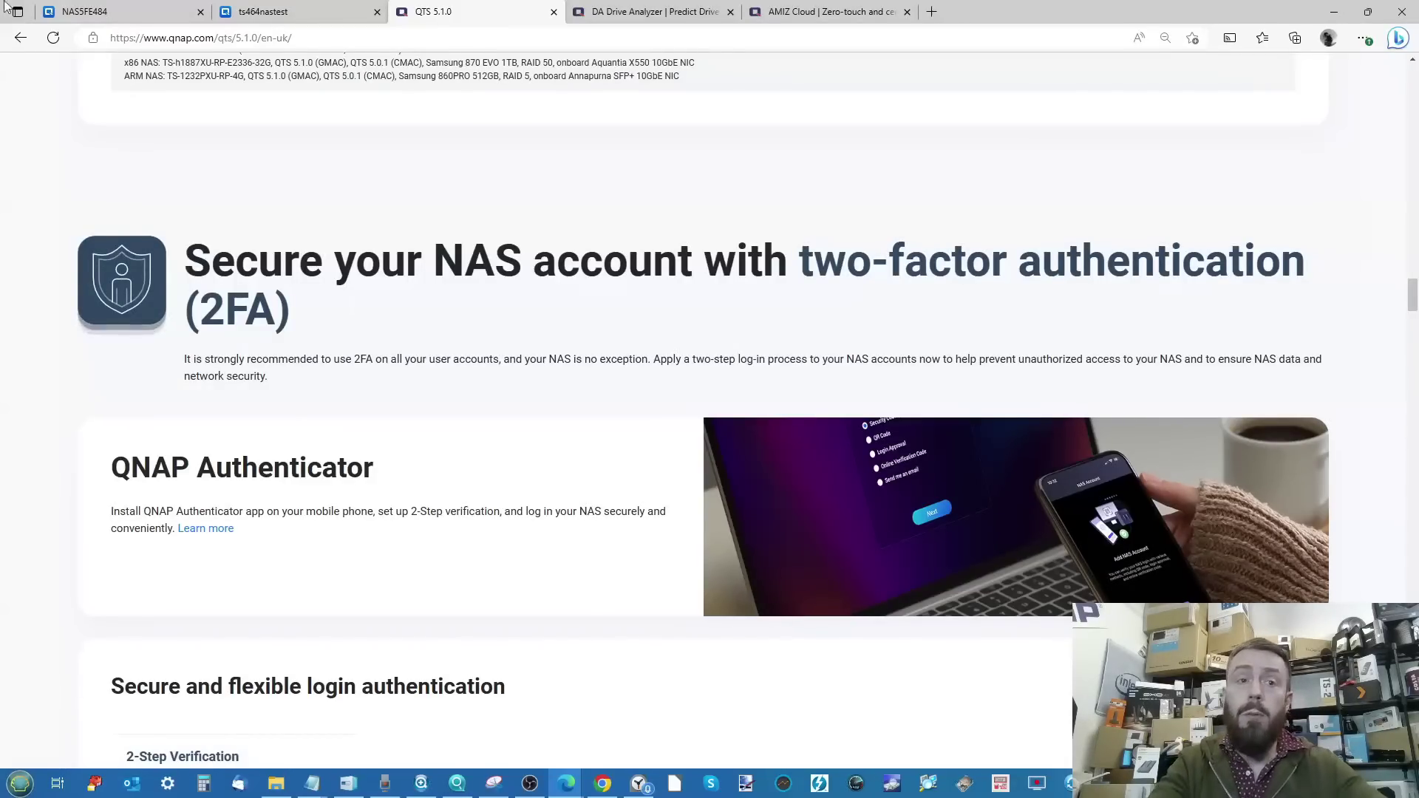
Compare the NAS5FE484 and ts464nastest login pages, then bring up the DA Drive Analyzer page
click(77, 13)
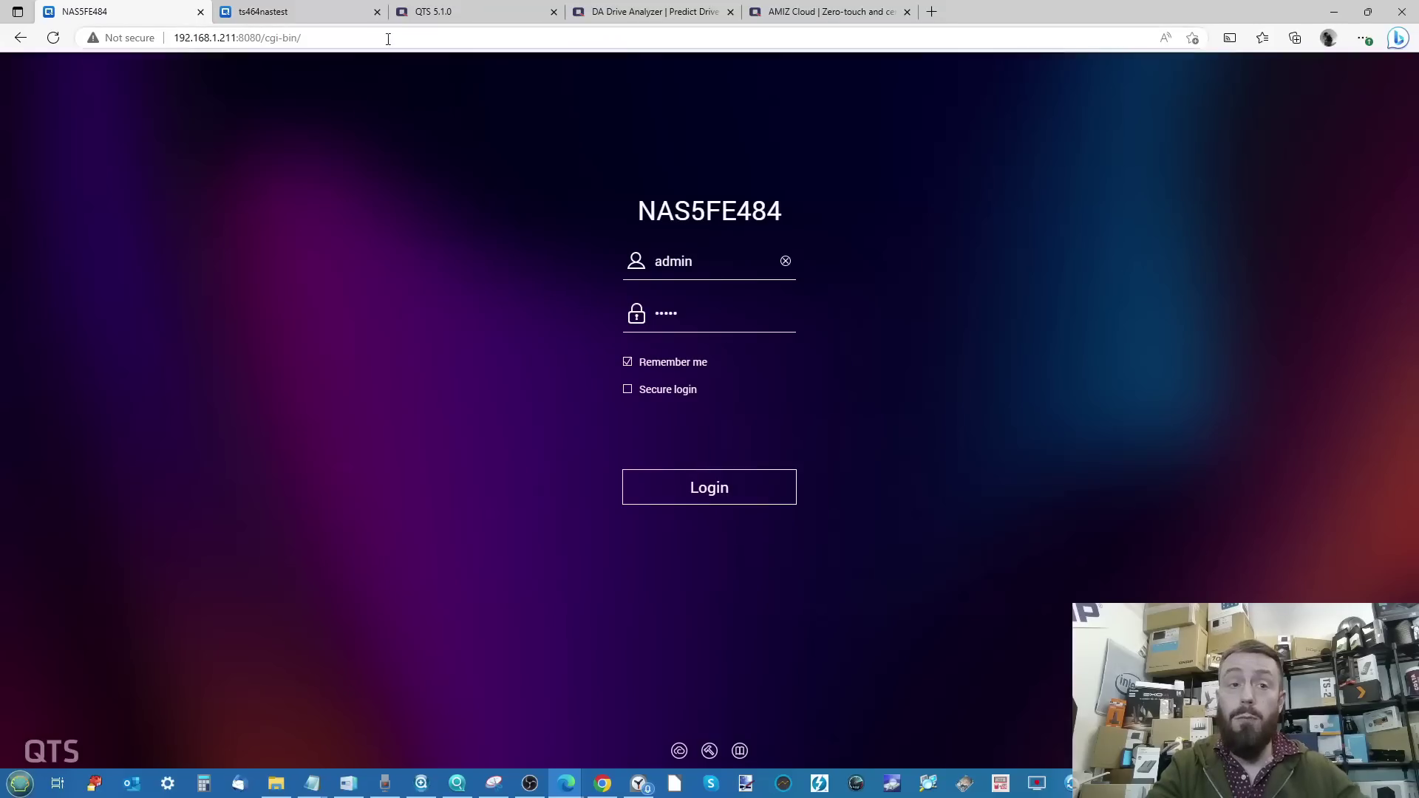
click(296, 13)
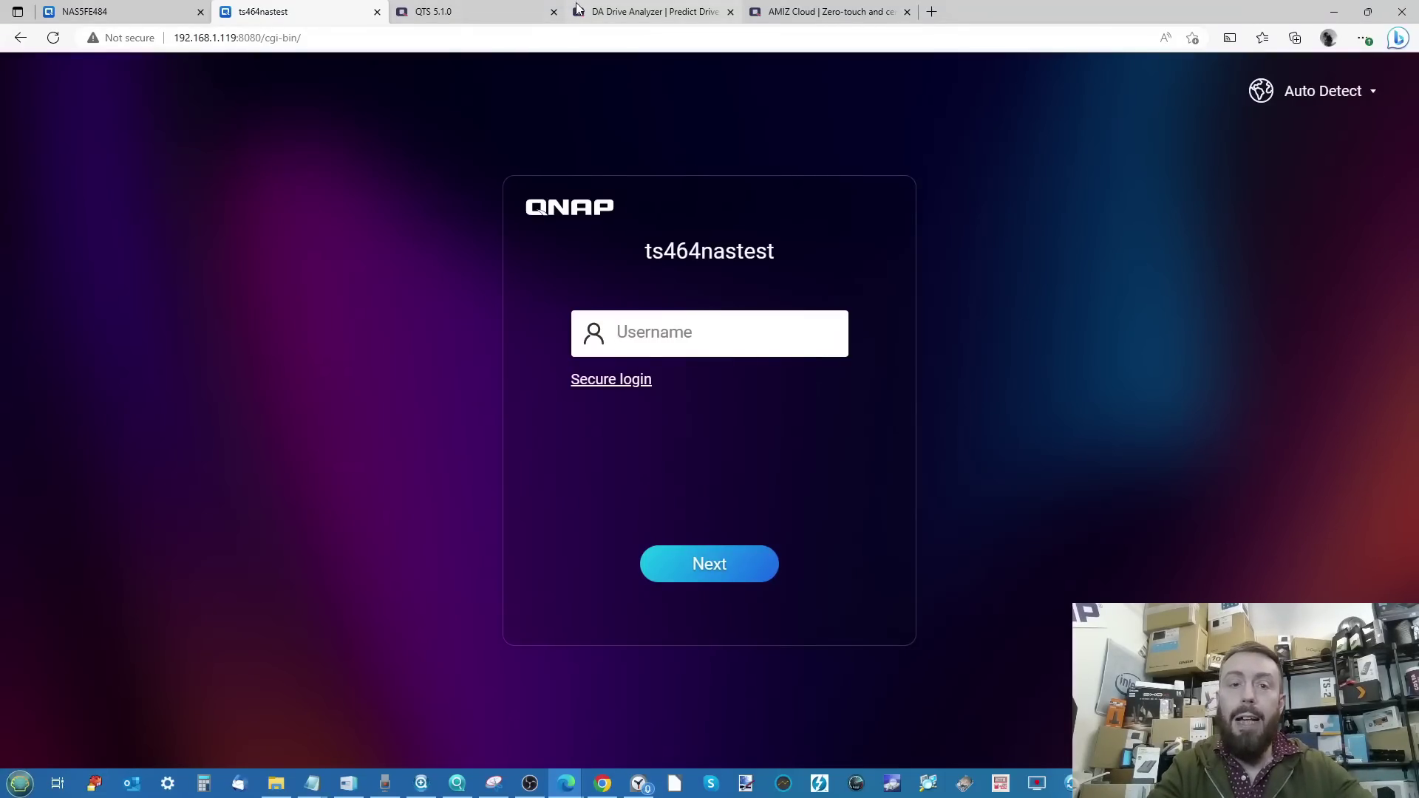
click(606, 15)
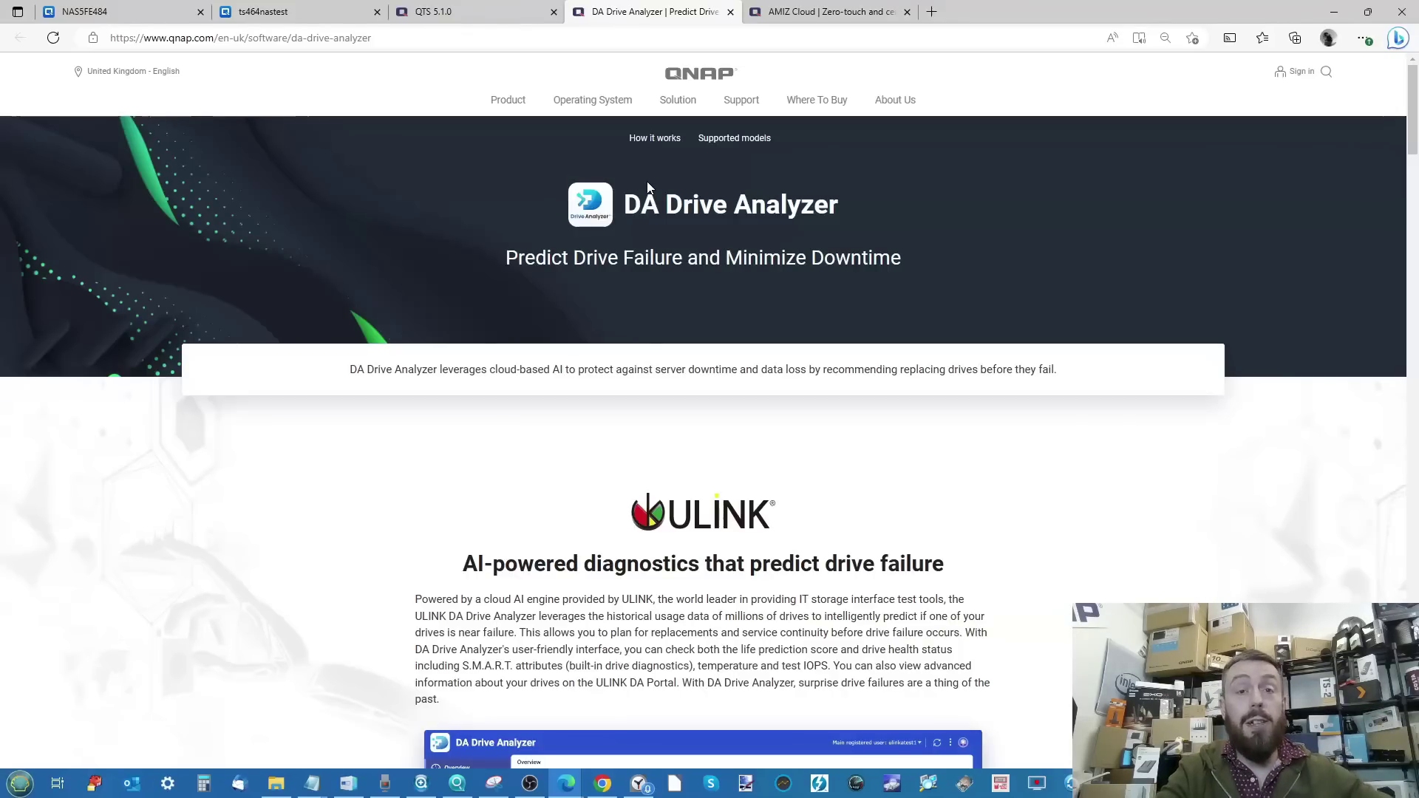
Open the AMIZ Cloud page in its own tab, skim it, then return to the ts464nastest login
click(600, 104)
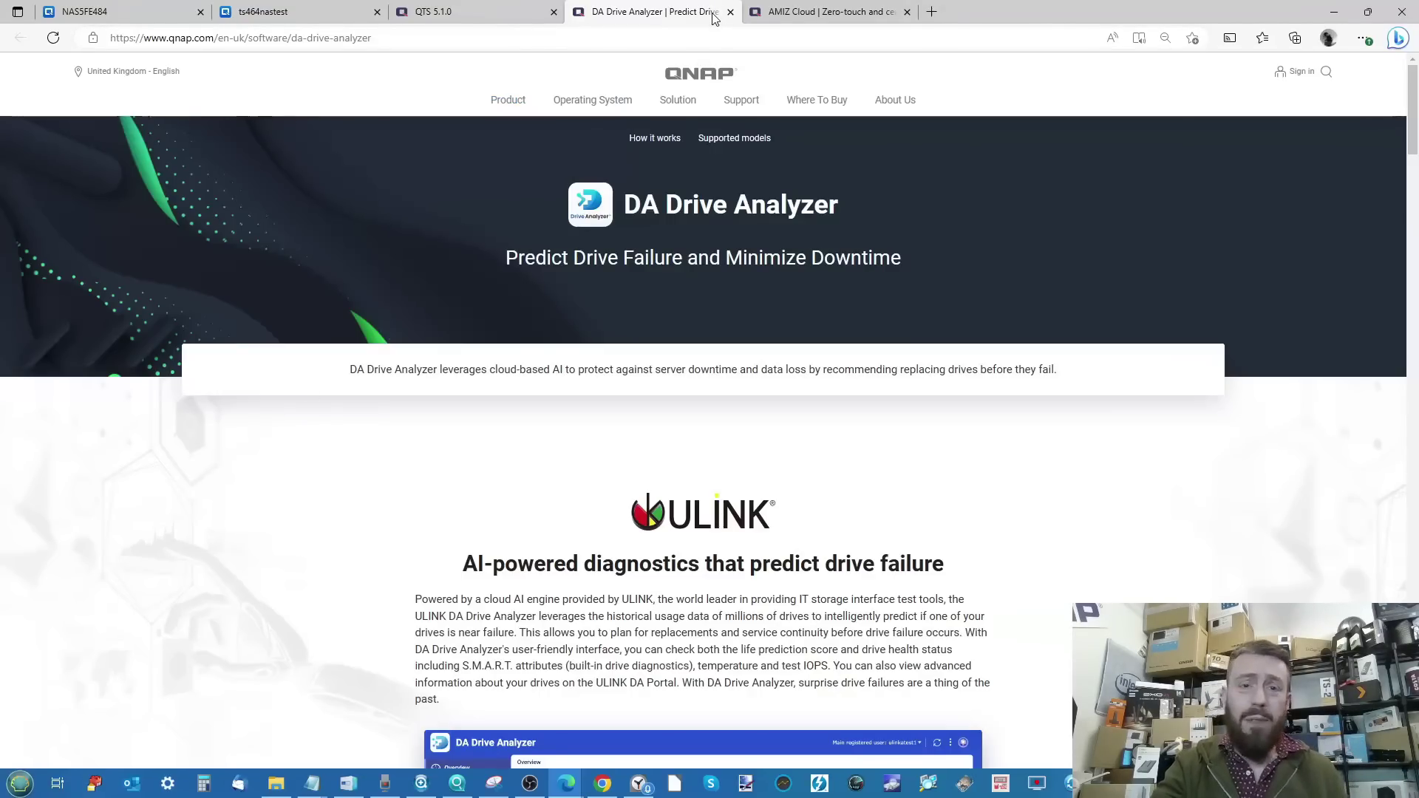
click(837, 15)
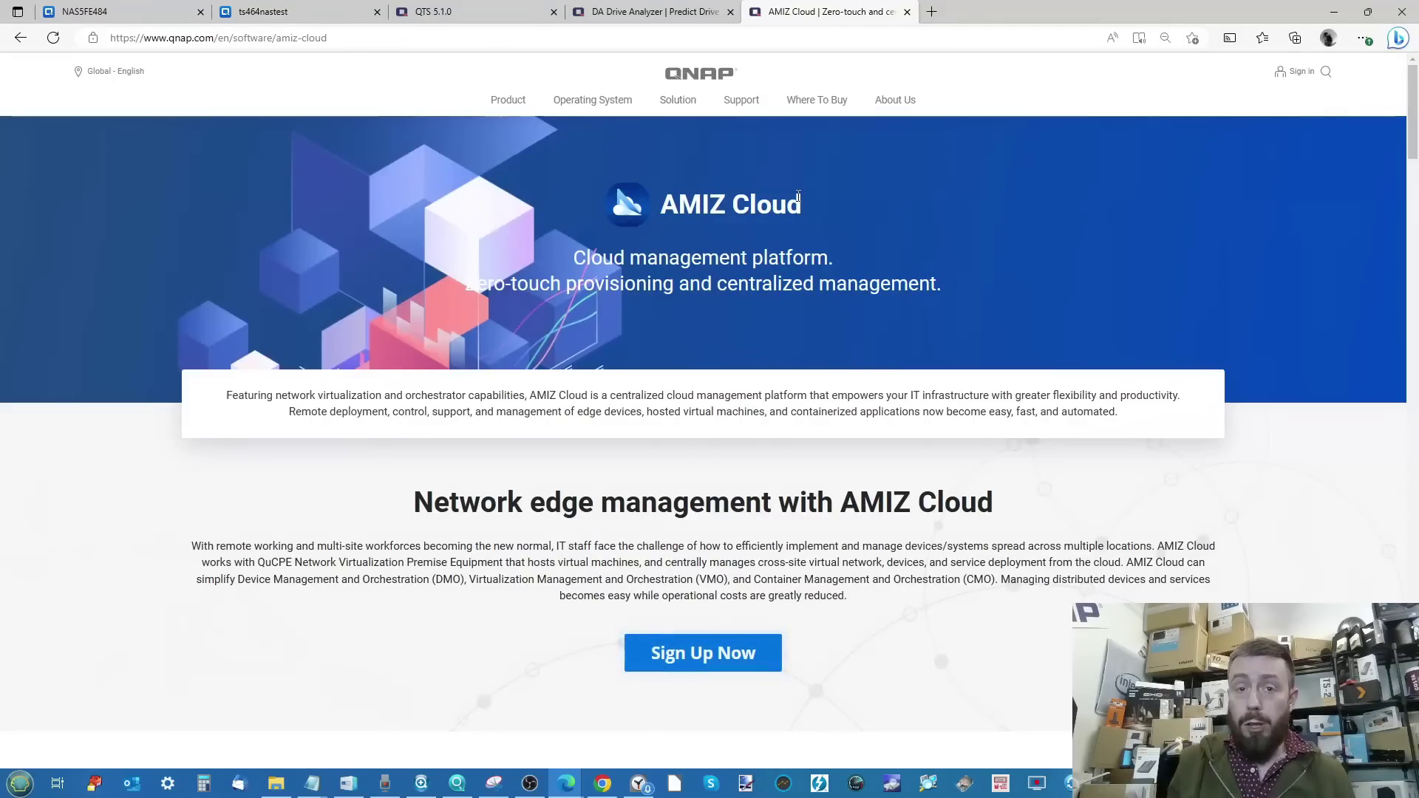
scroll(938, 412, down, 1)
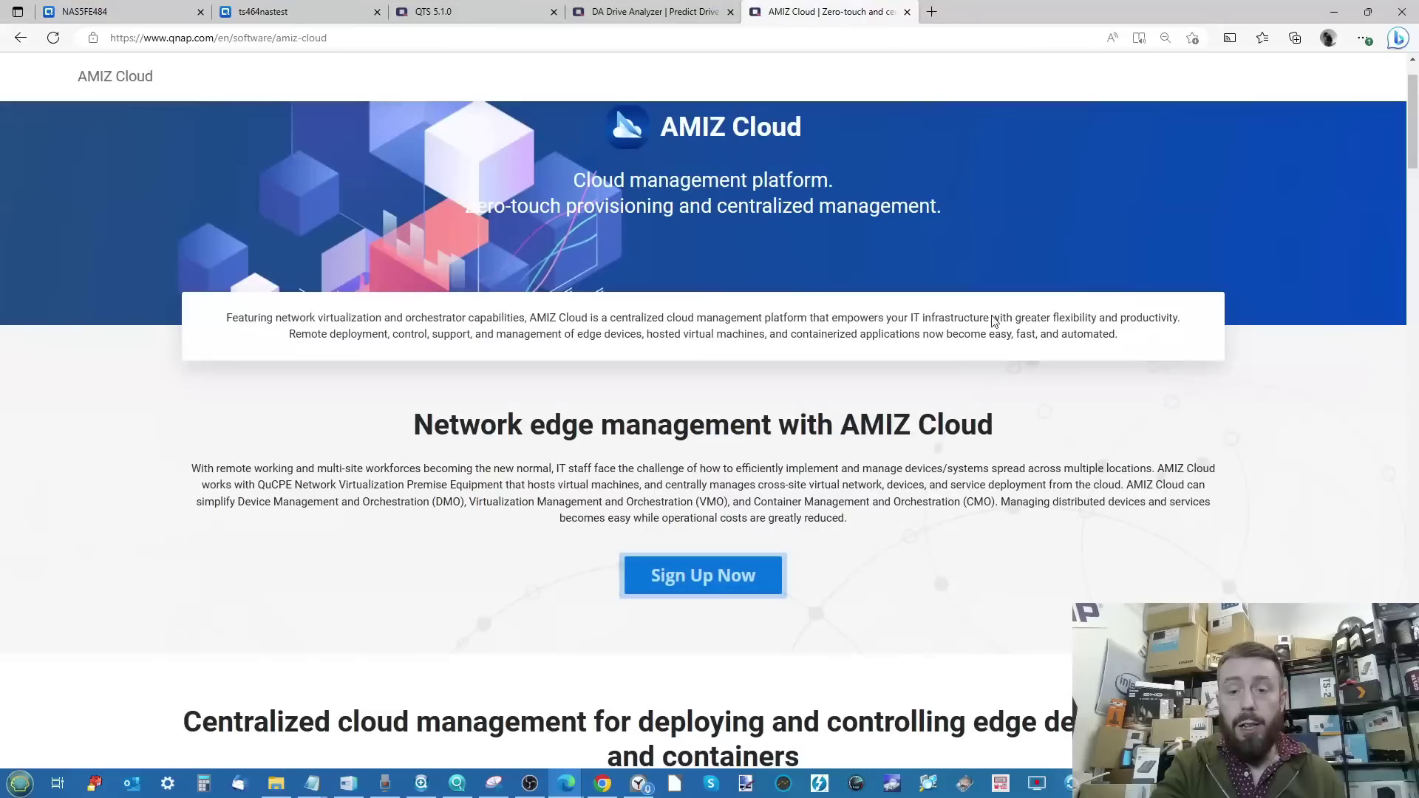
scroll(938, 414, down, 3)
scroll(938, 414, down, 5)
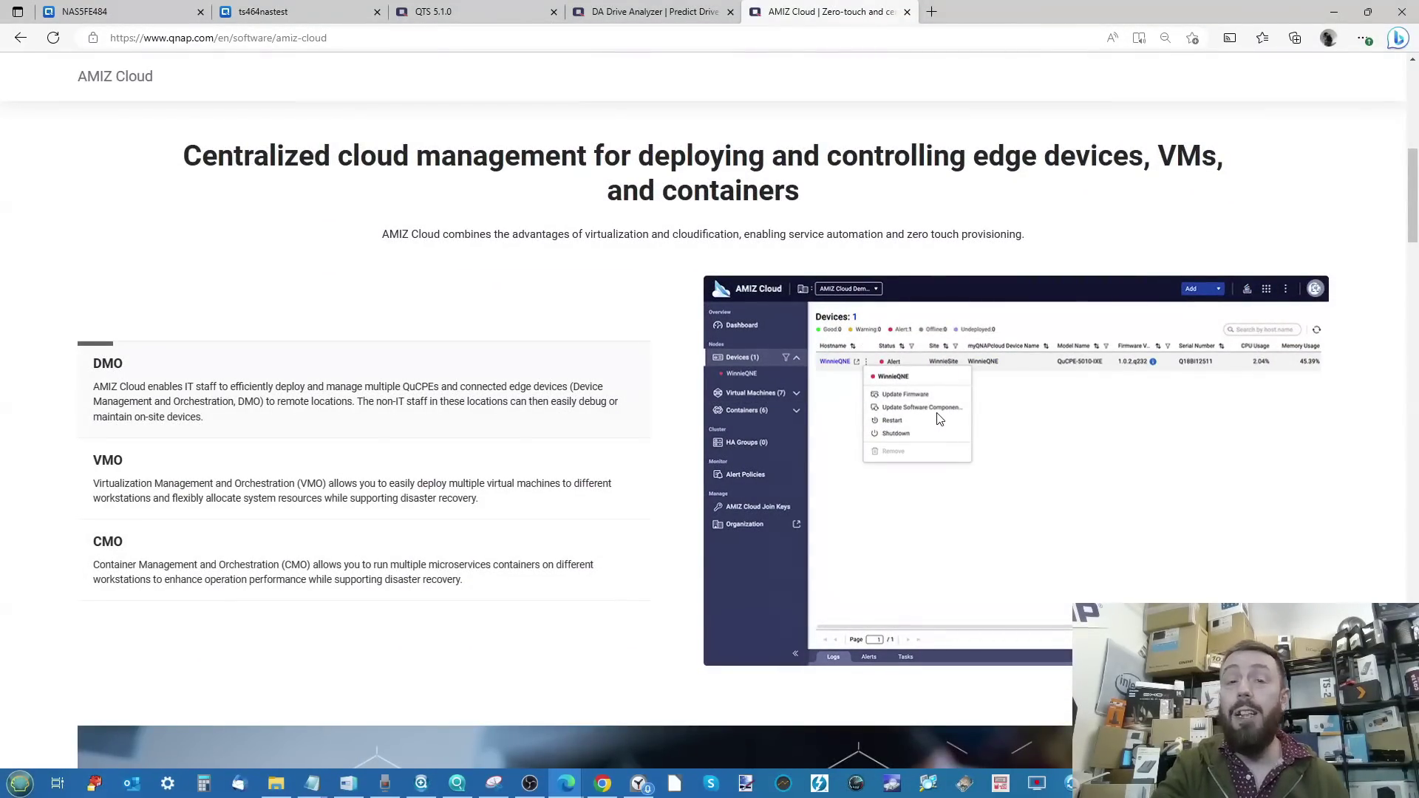
scroll(938, 419, up, 10)
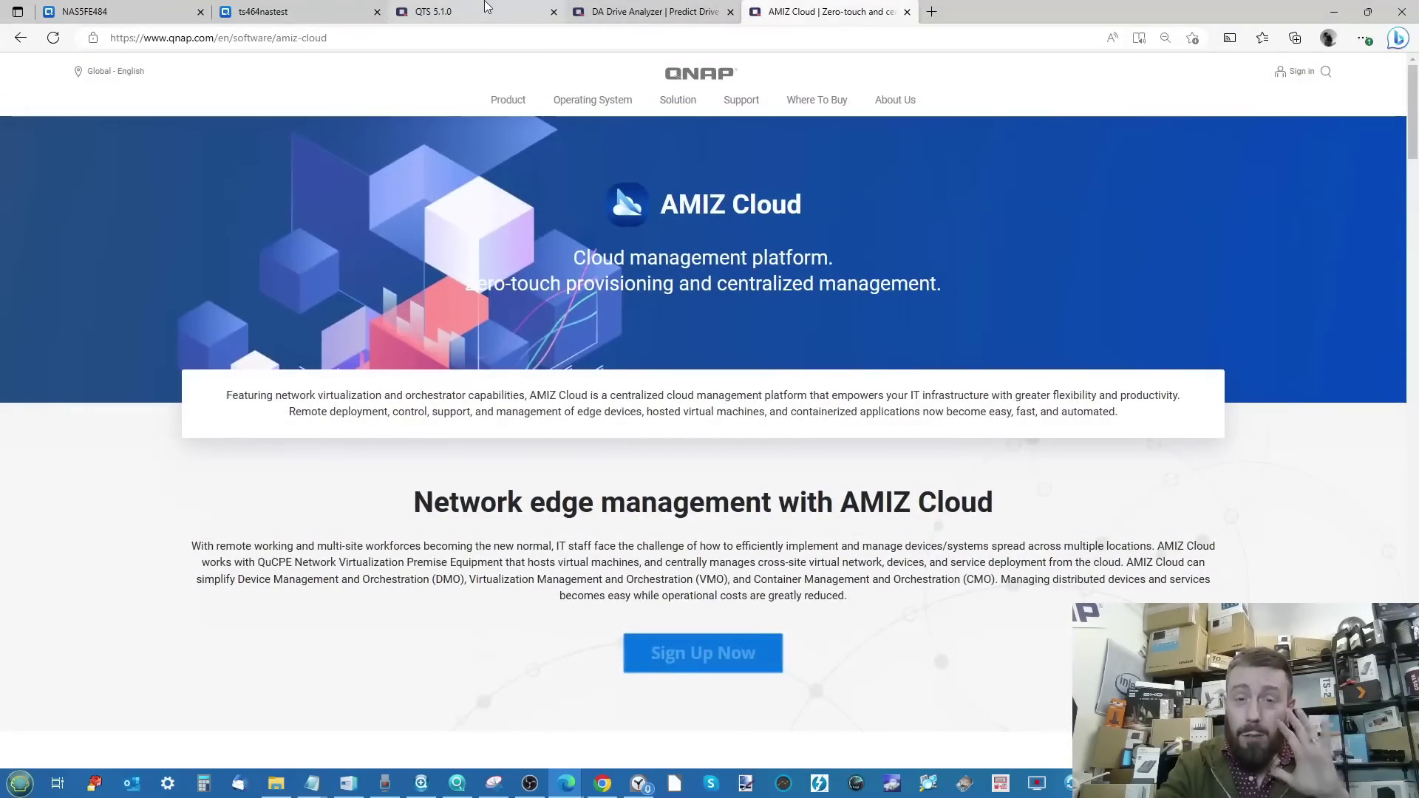
click(271, 10)
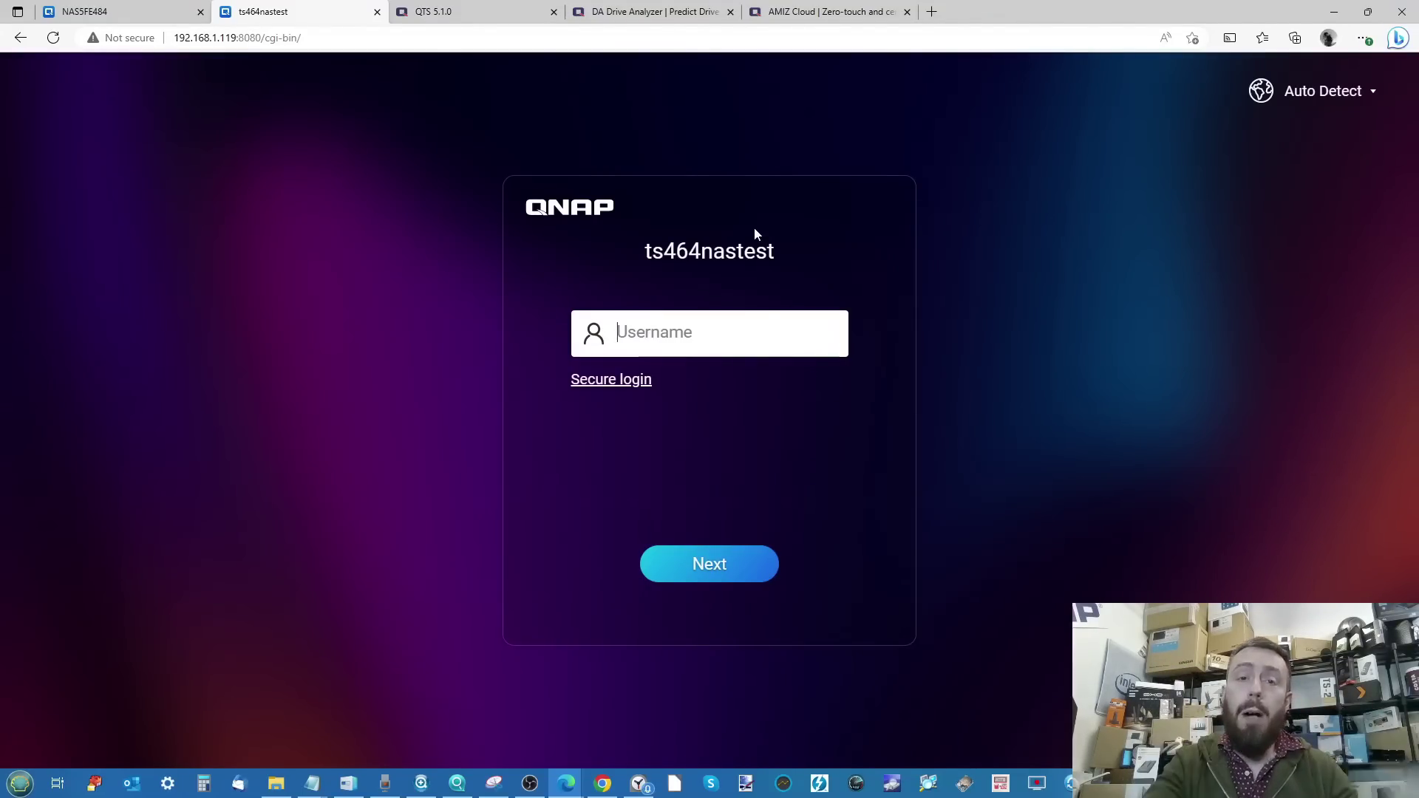
Return to the QTS 5.1.0 page at its QNAP Authenticator two-factor authentication section
click(480, 10)
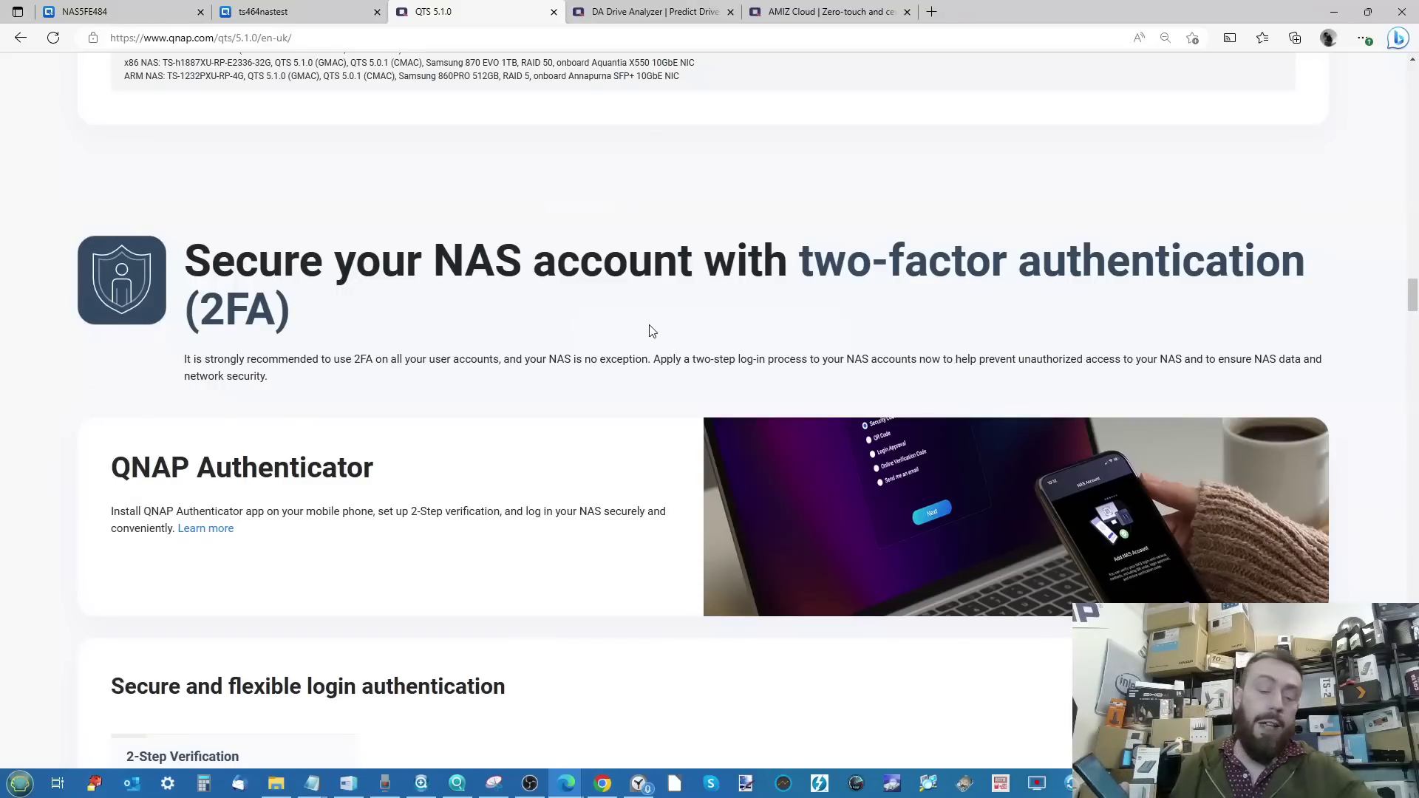
Sign in to ts464nastest passwordlessly with the admin username and QNAP Authenticator QR approval
click(346, 17)
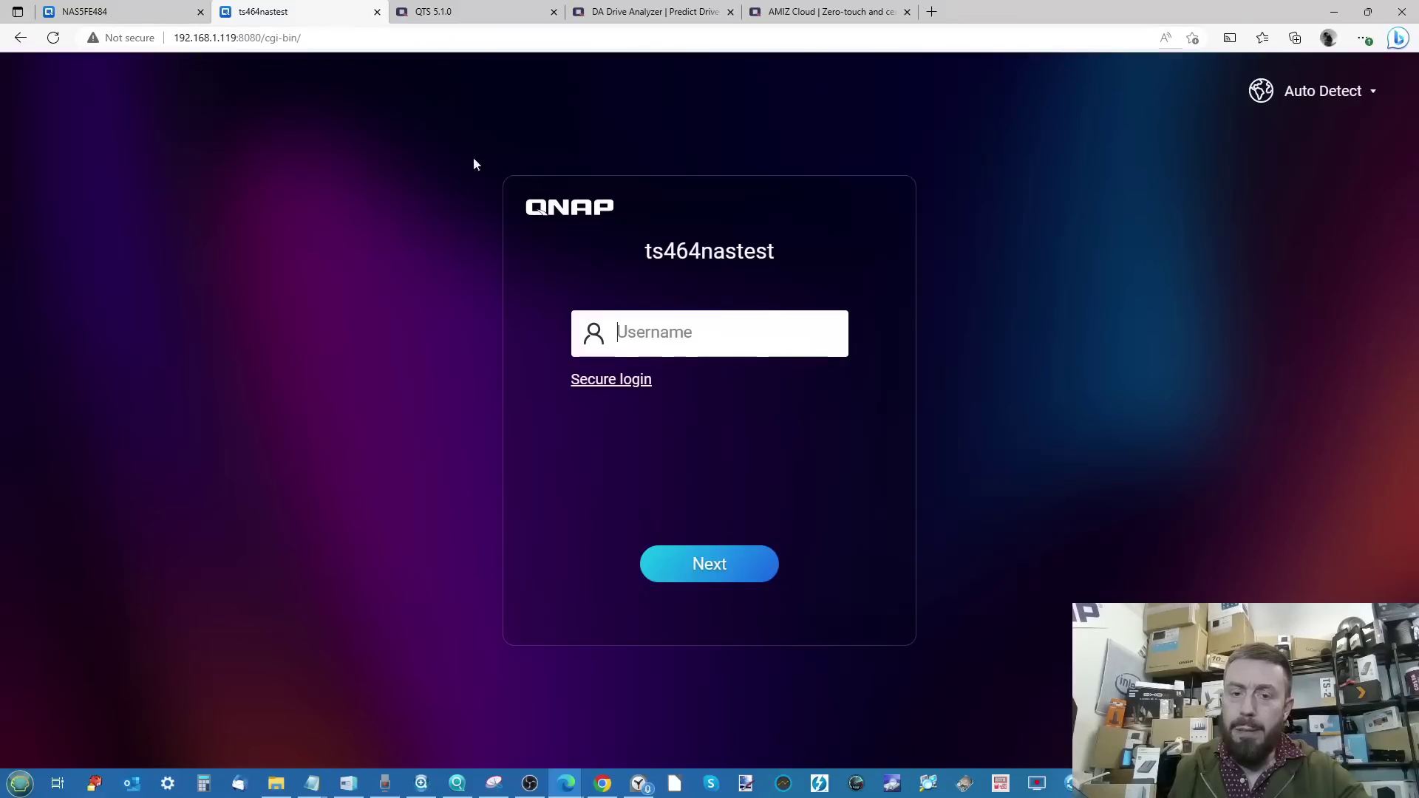
text(Adm1n)
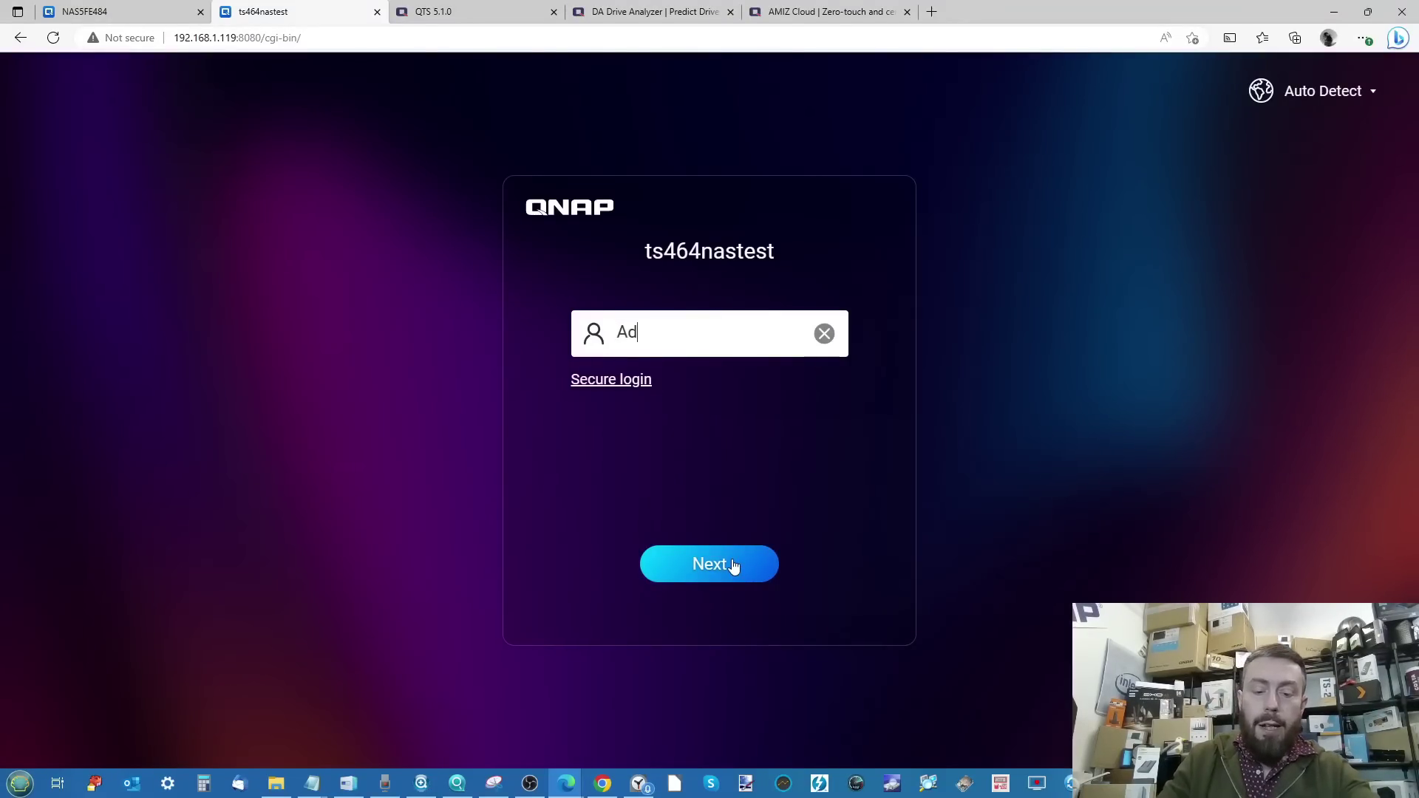
click(700, 579)
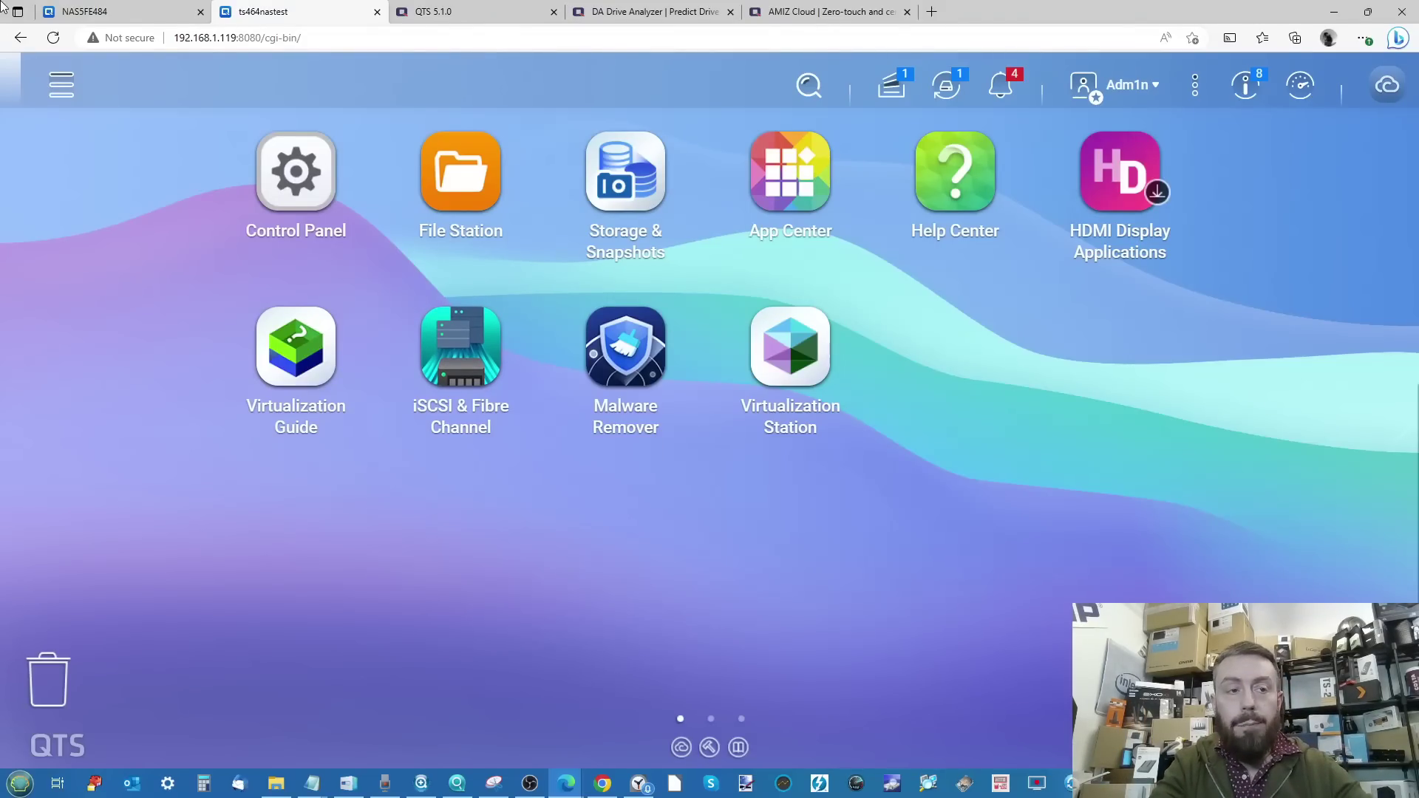
Sign in to NAS5FE484 and compare its desktop with the ts464nastest desktop
click(128, 9)
click(702, 488)
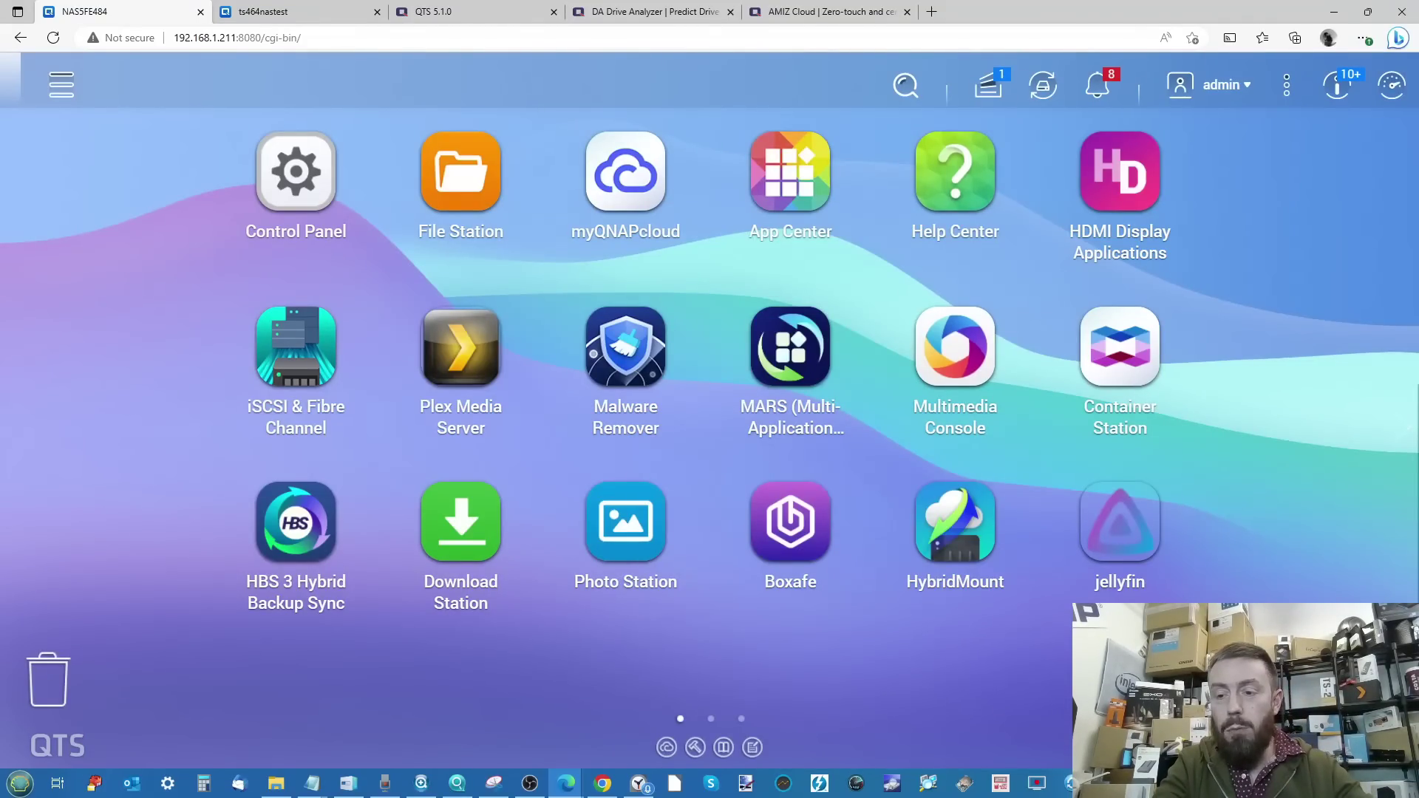
click(330, 9)
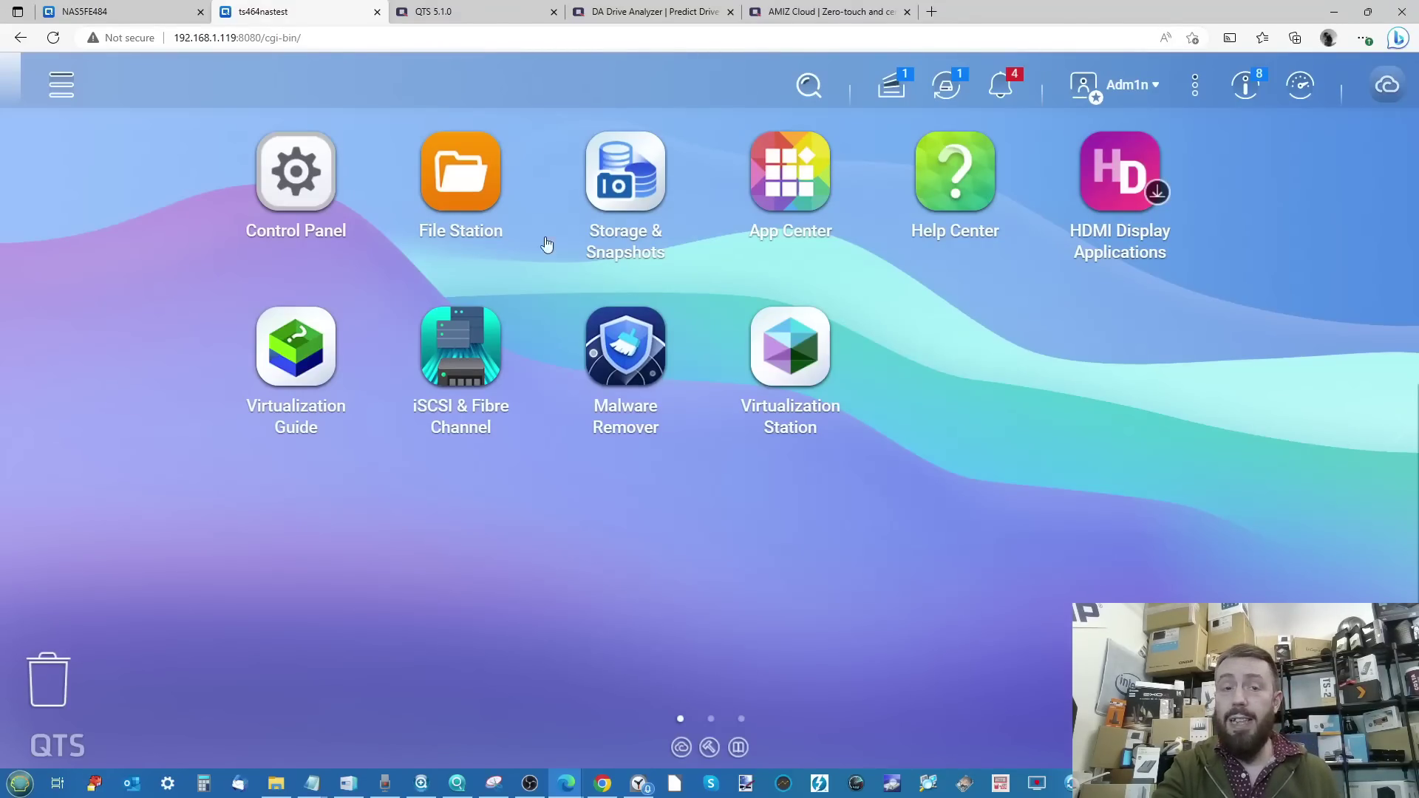
Reset the browser zoom to 100% on both NAS desktops, ending on ts464nastest
click(133, 11)
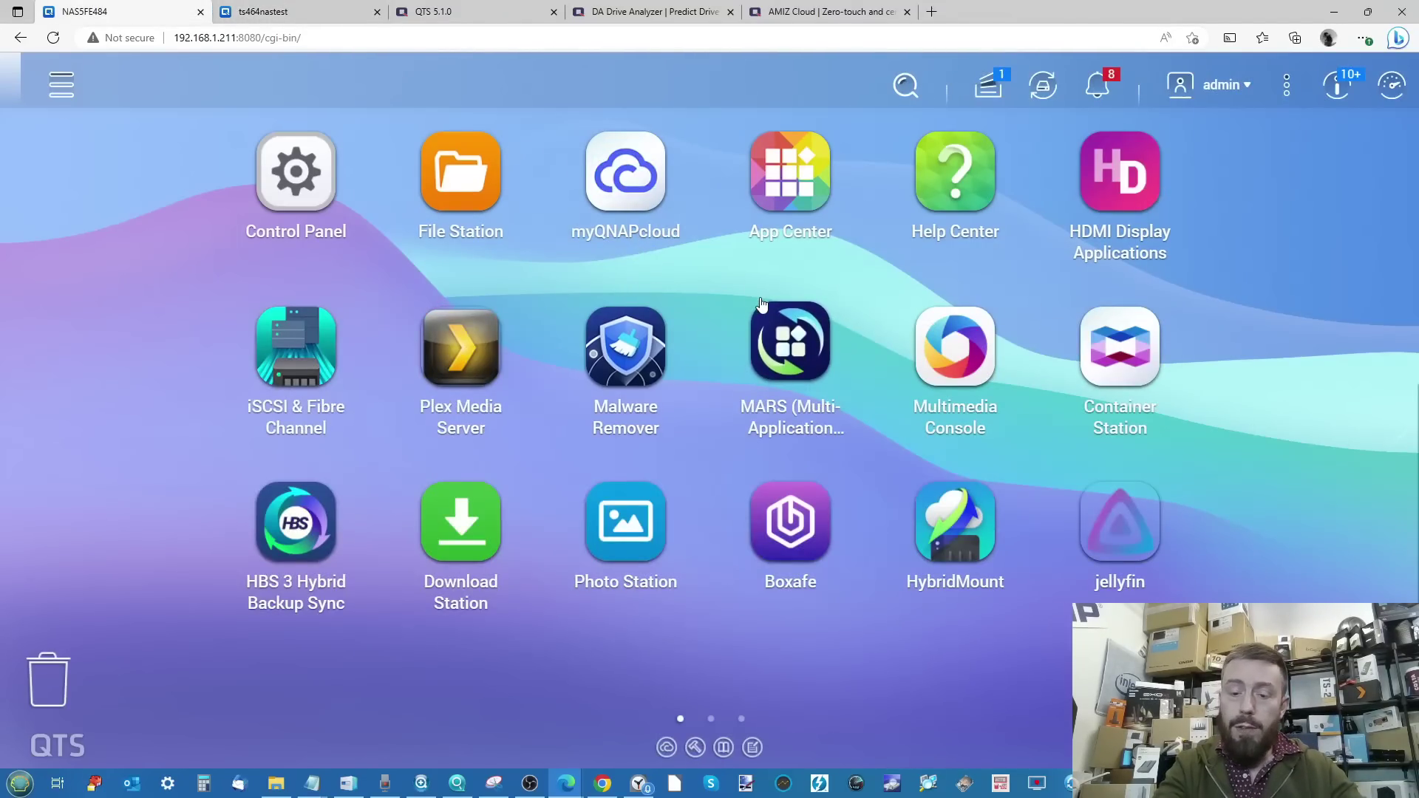
key(ctrl+plus)
key(ctrl+plus)
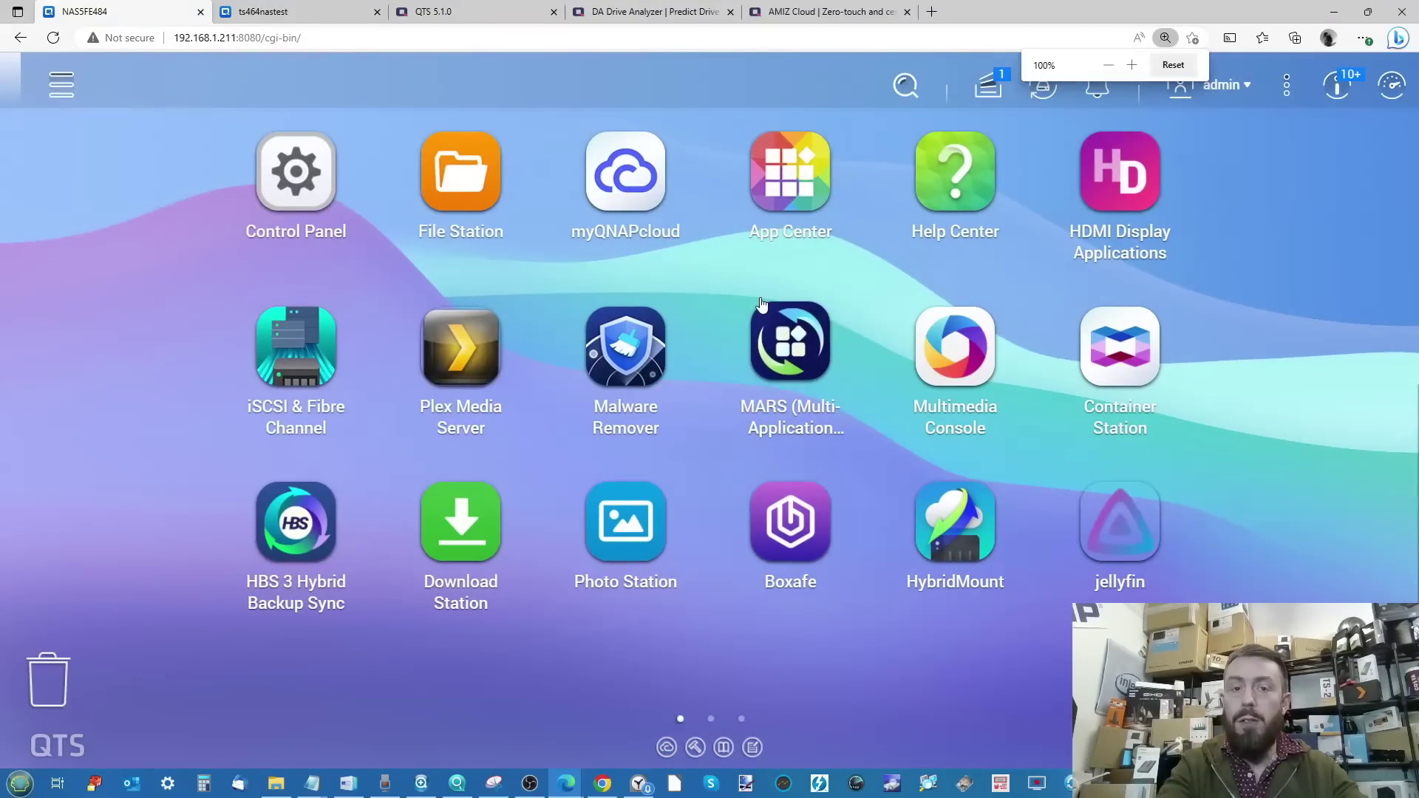
click(320, 13)
key(ctrl+minus)
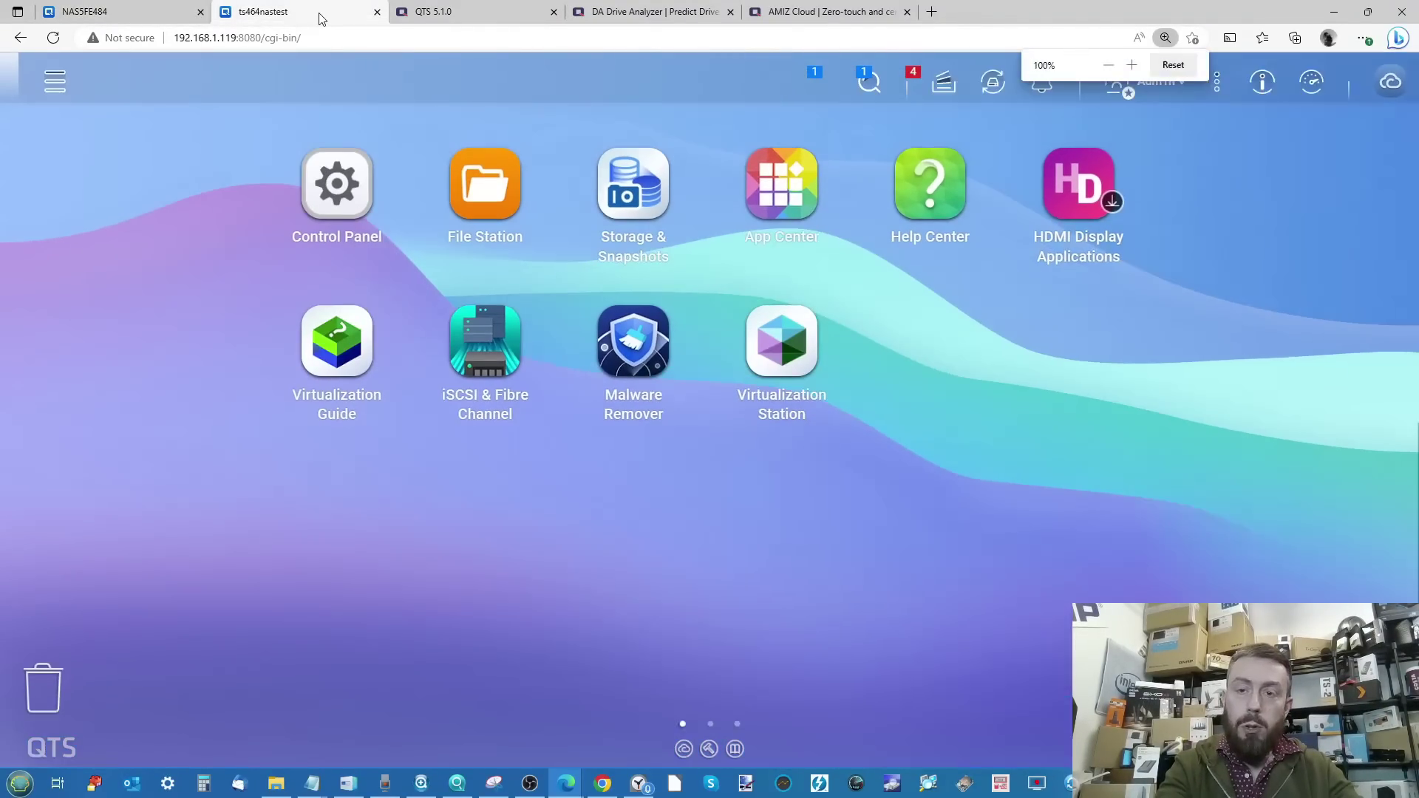
key(ctrl+plus)
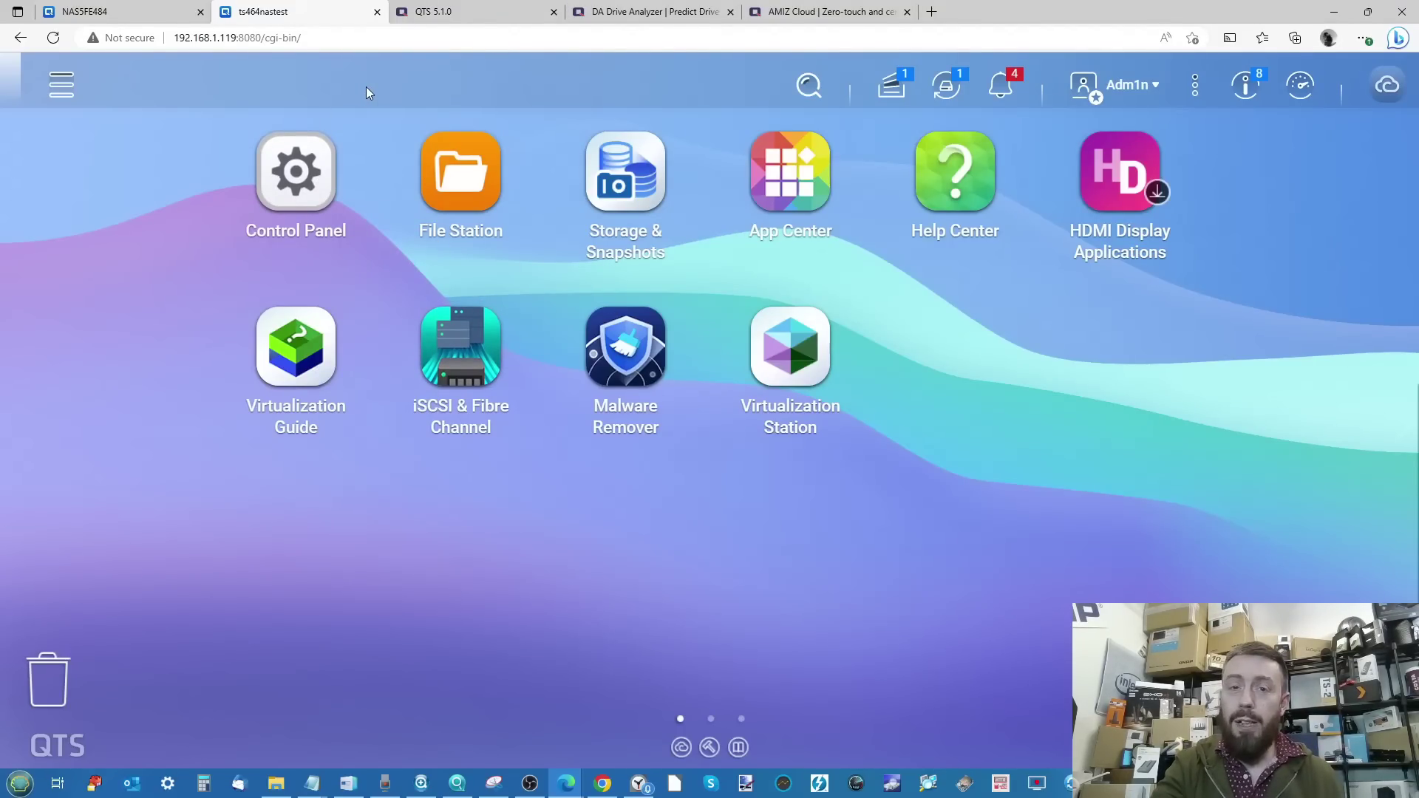
click(416, 15)
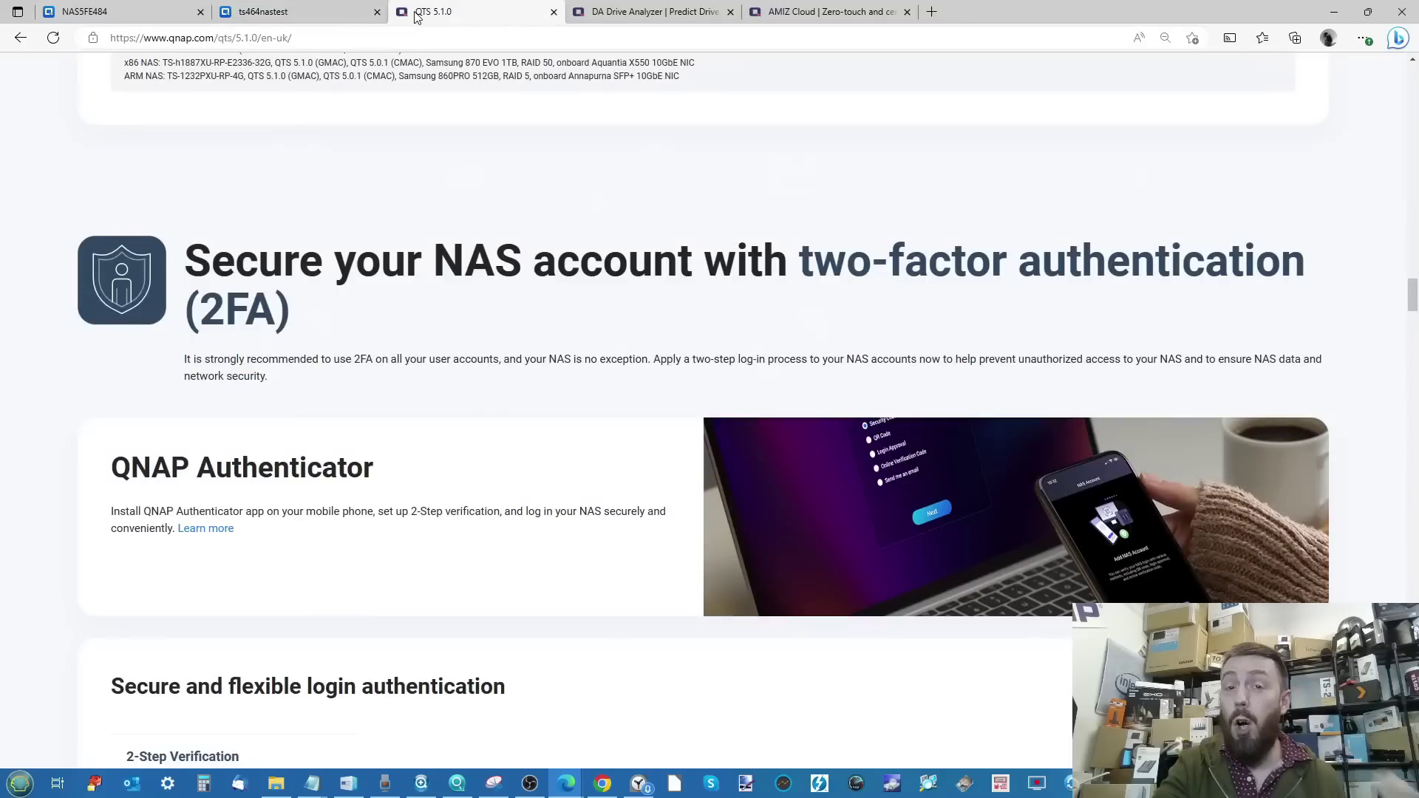
scroll(467, 275, up, 10)
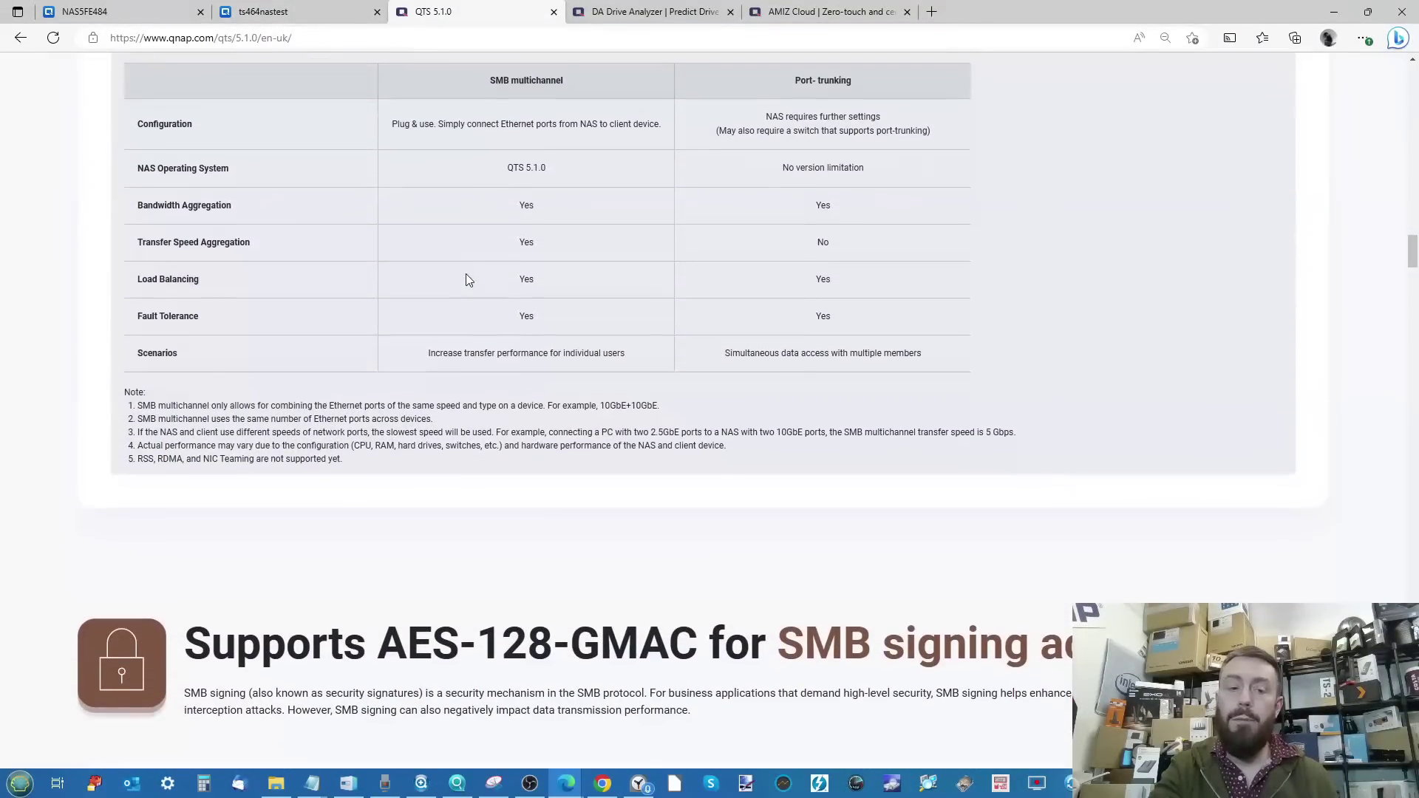
scroll(467, 280, down, 4)
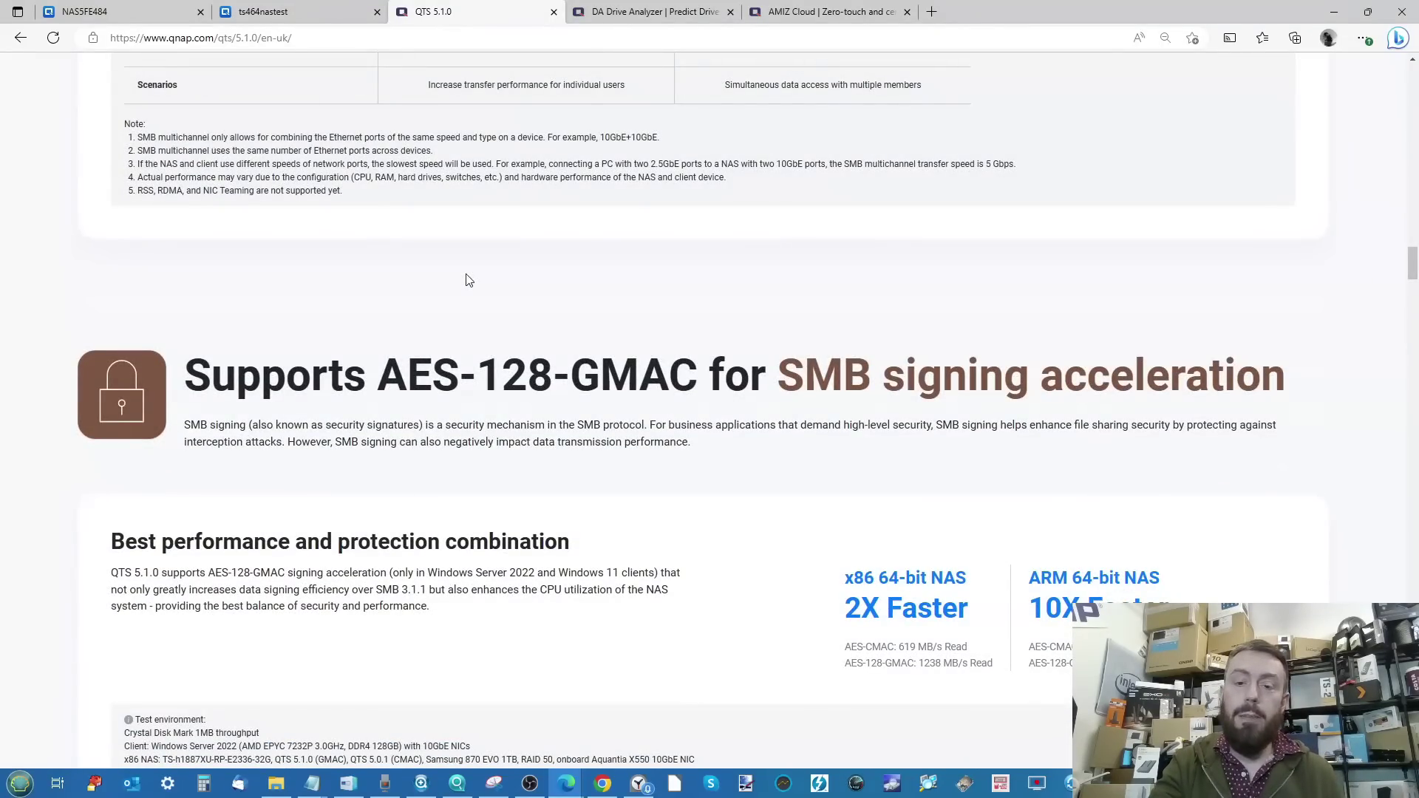
scroll(466, 279, down, 3)
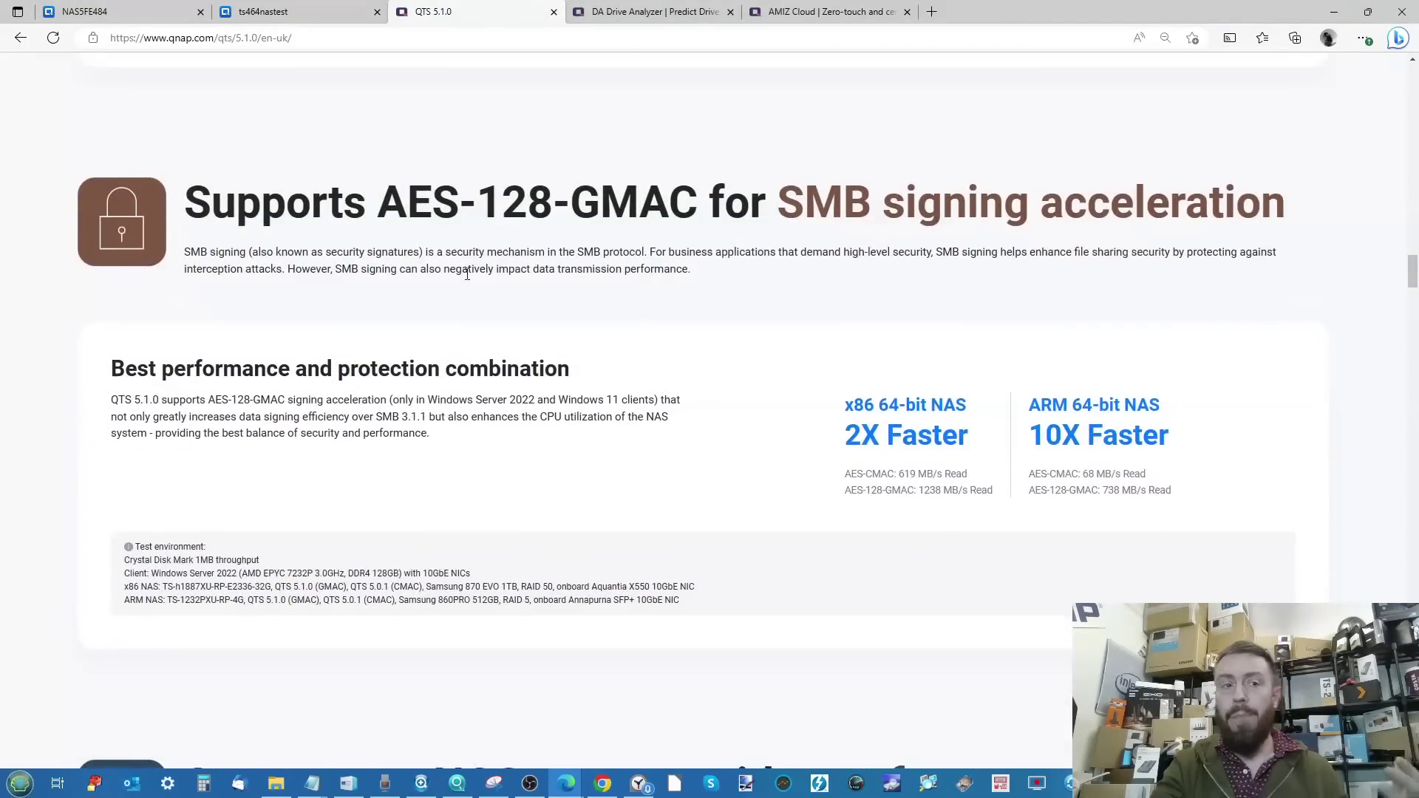
click(259, 15)
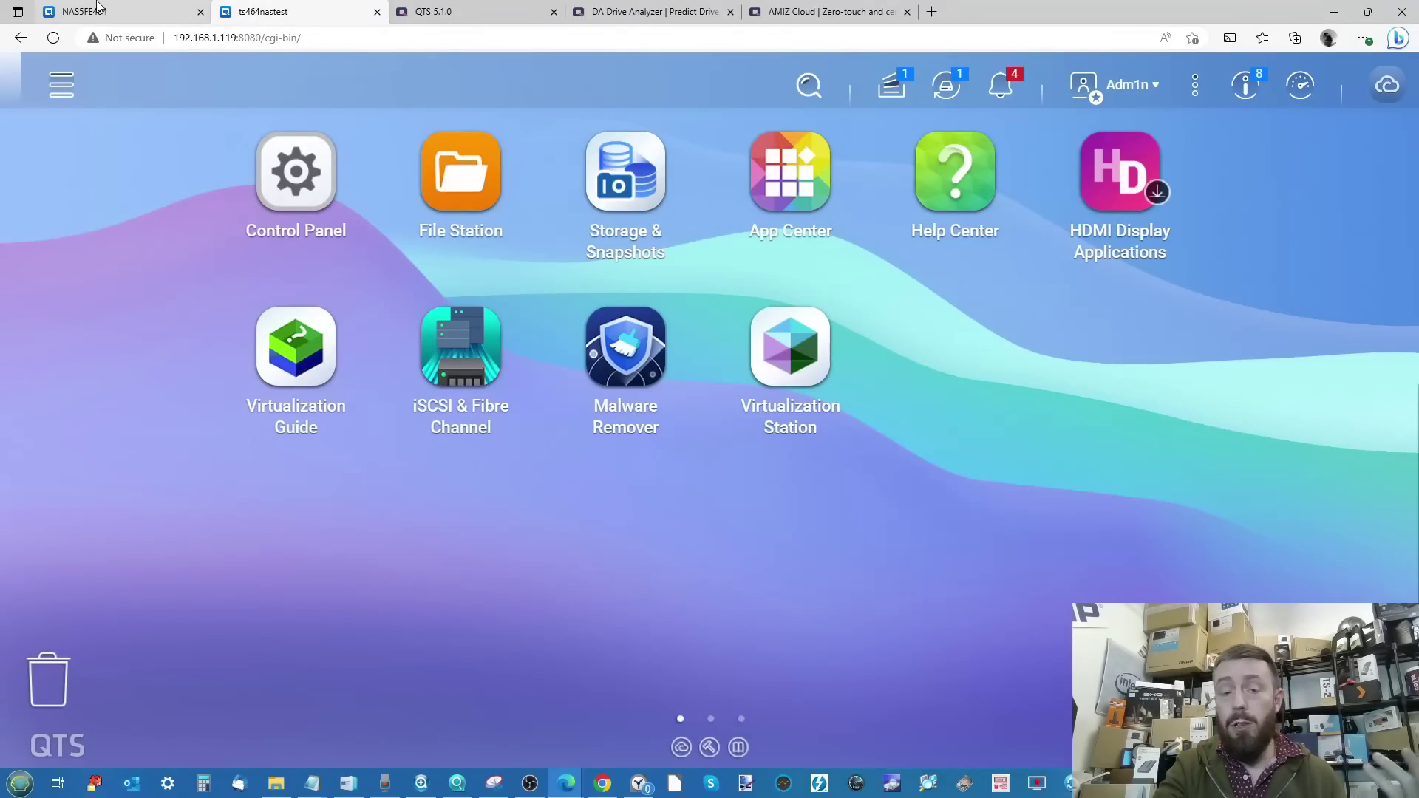
Launch Storage & Snapshots on ts464nastest, then move to the NAS5FE484 desktop
click(602, 155)
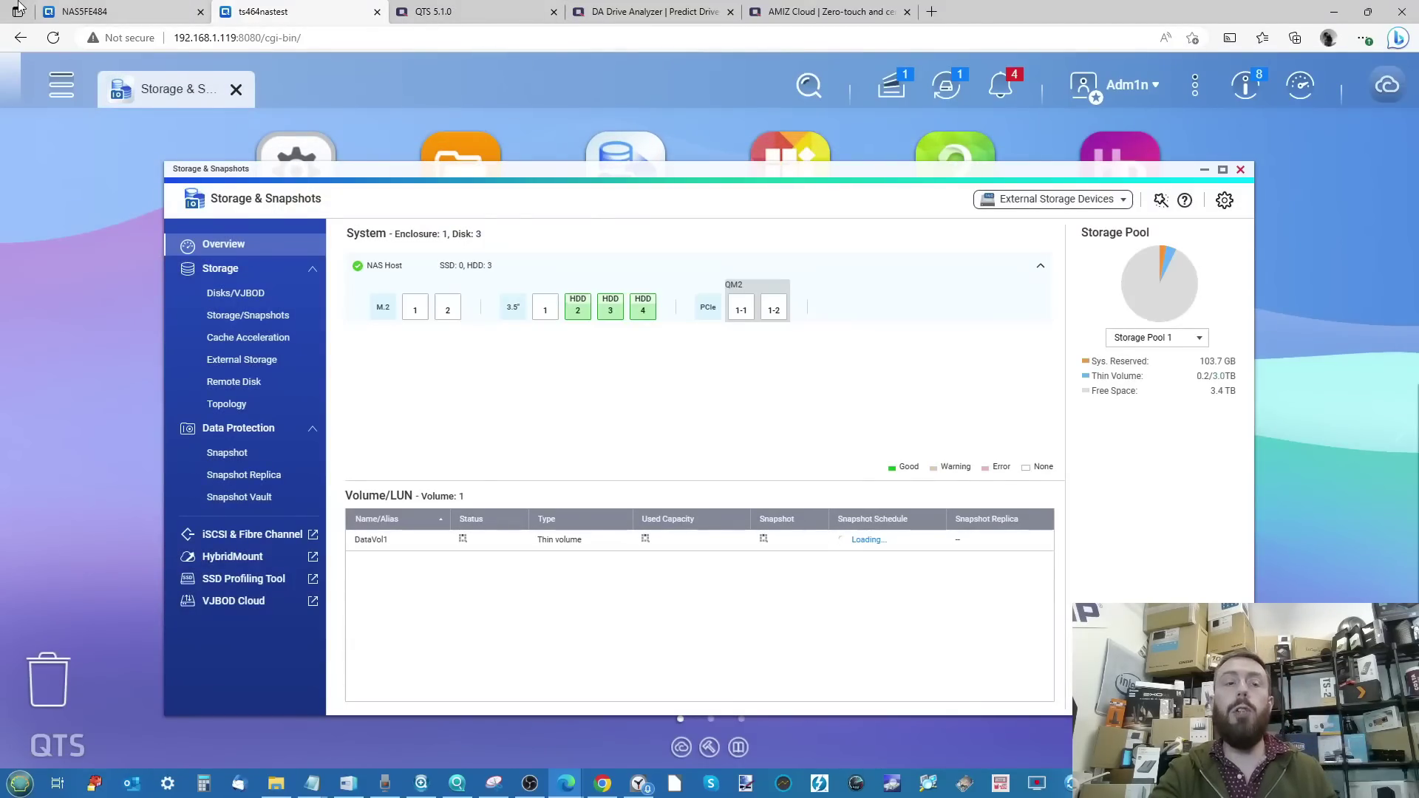
click(104, 20)
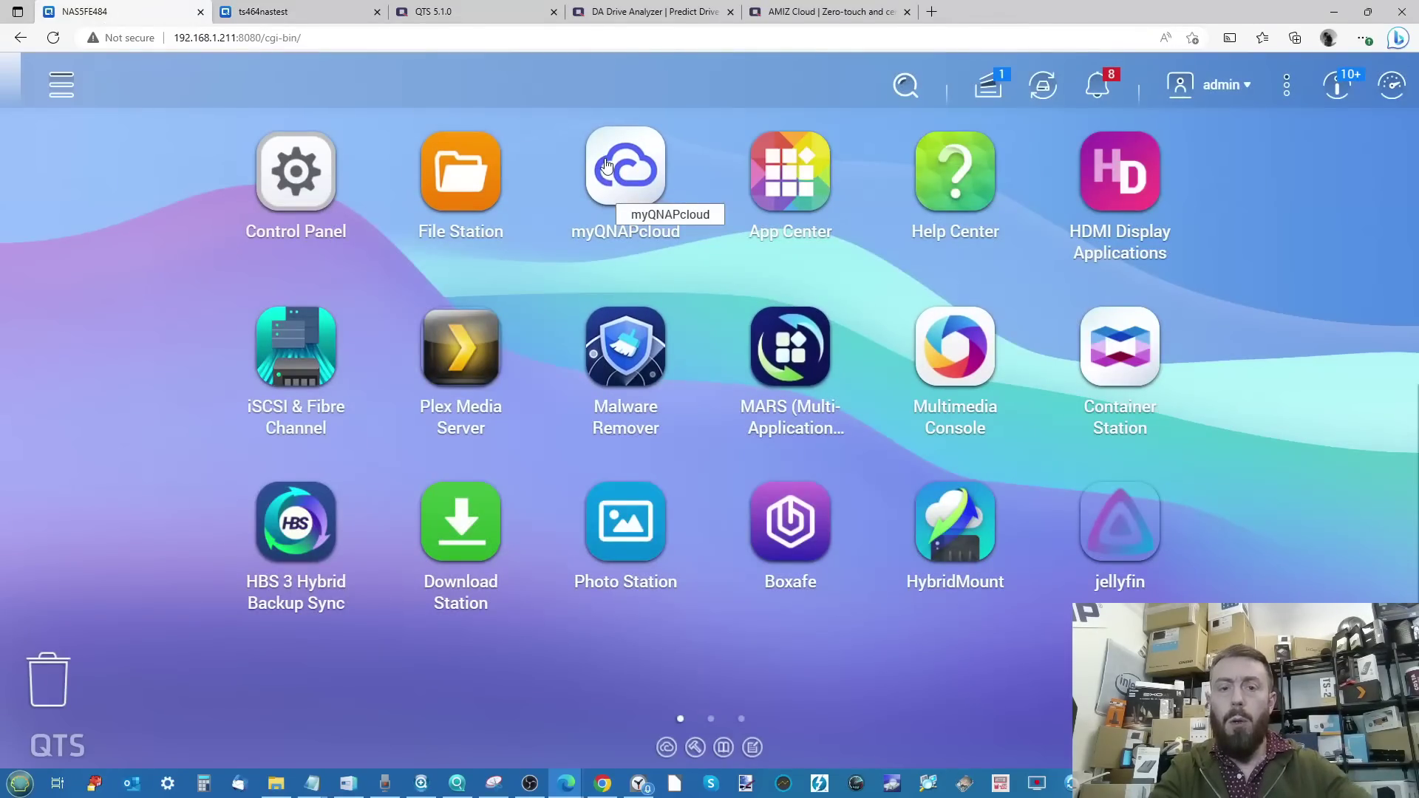
Open Storage & Snapshots' Disks/VJBOD page on NAS5FE484 from the main menu
click(70, 85)
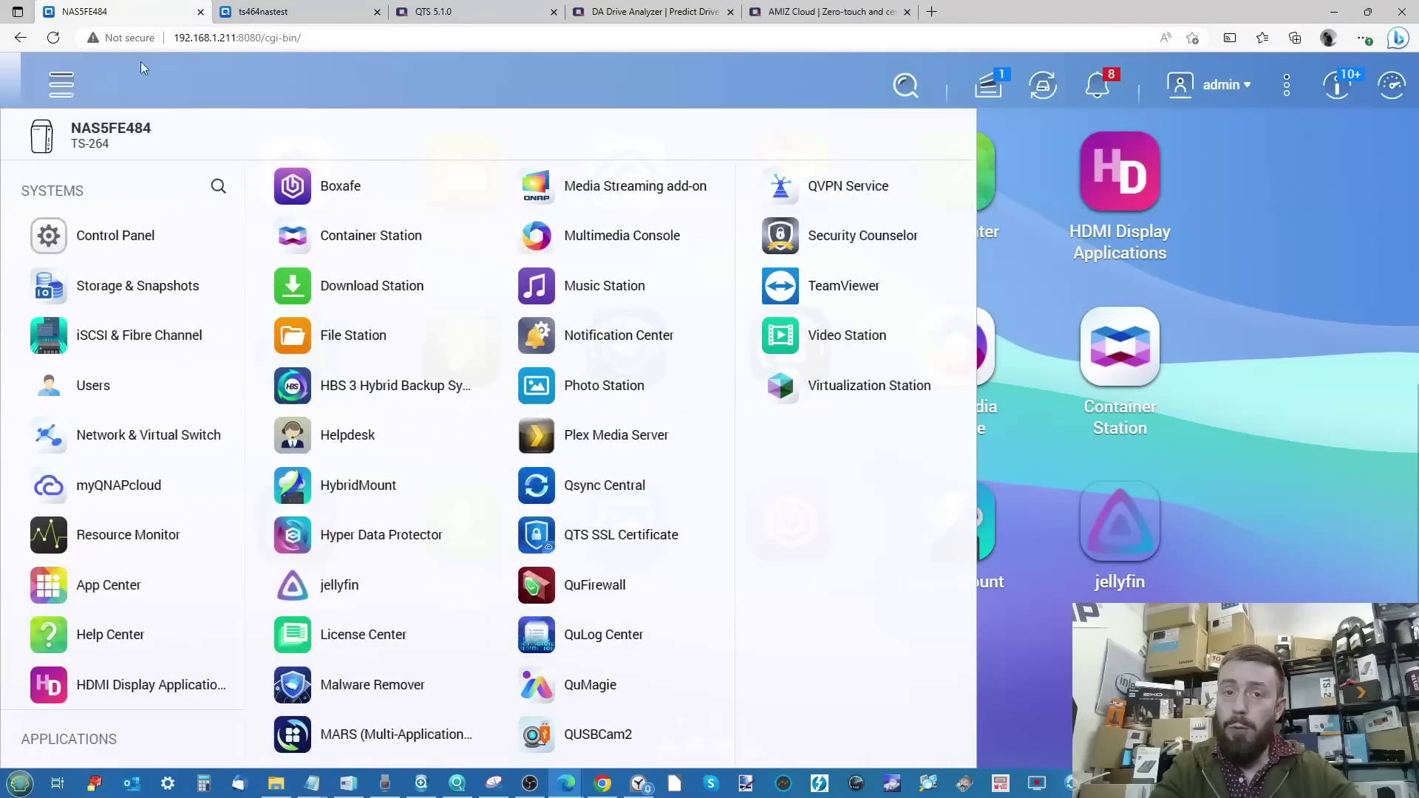
click(175, 288)
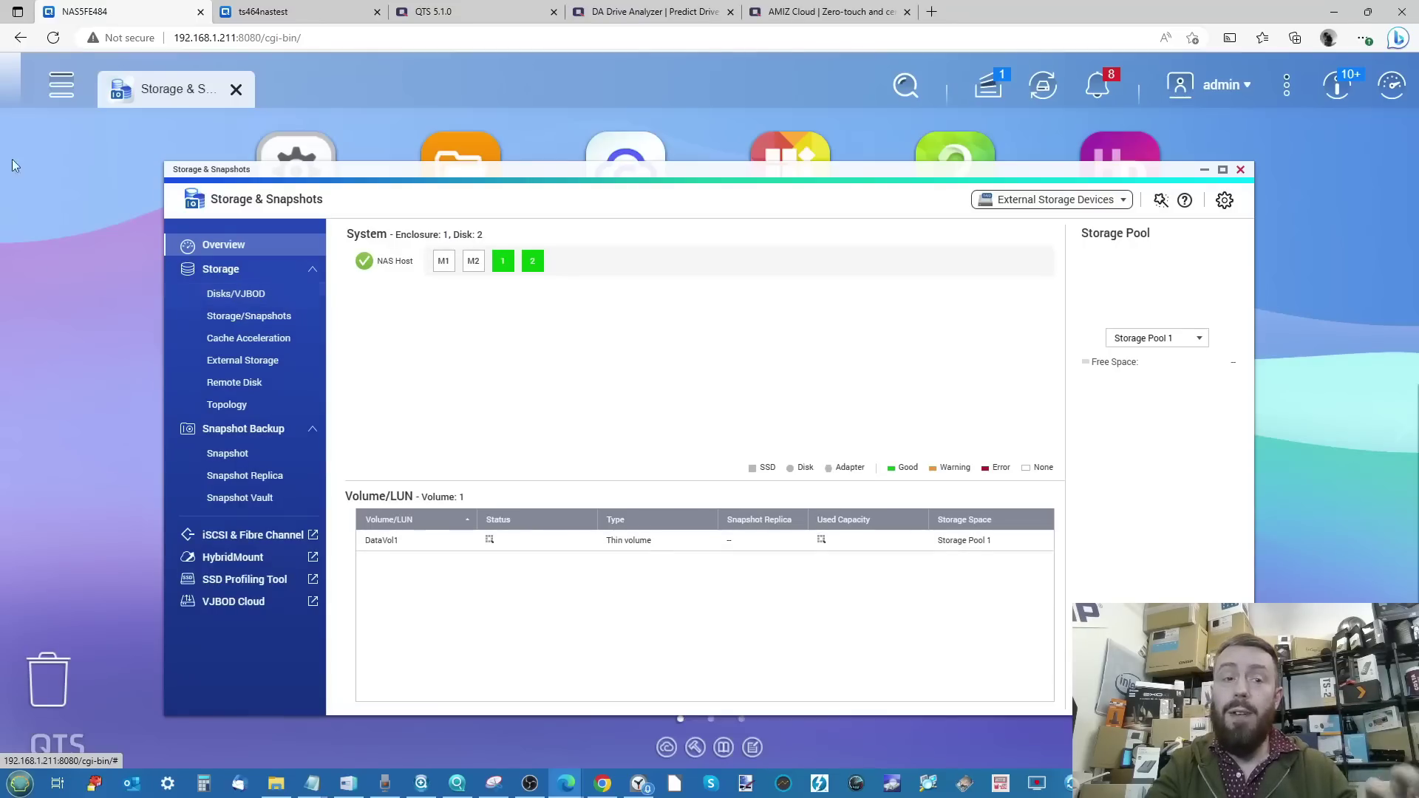
click(244, 294)
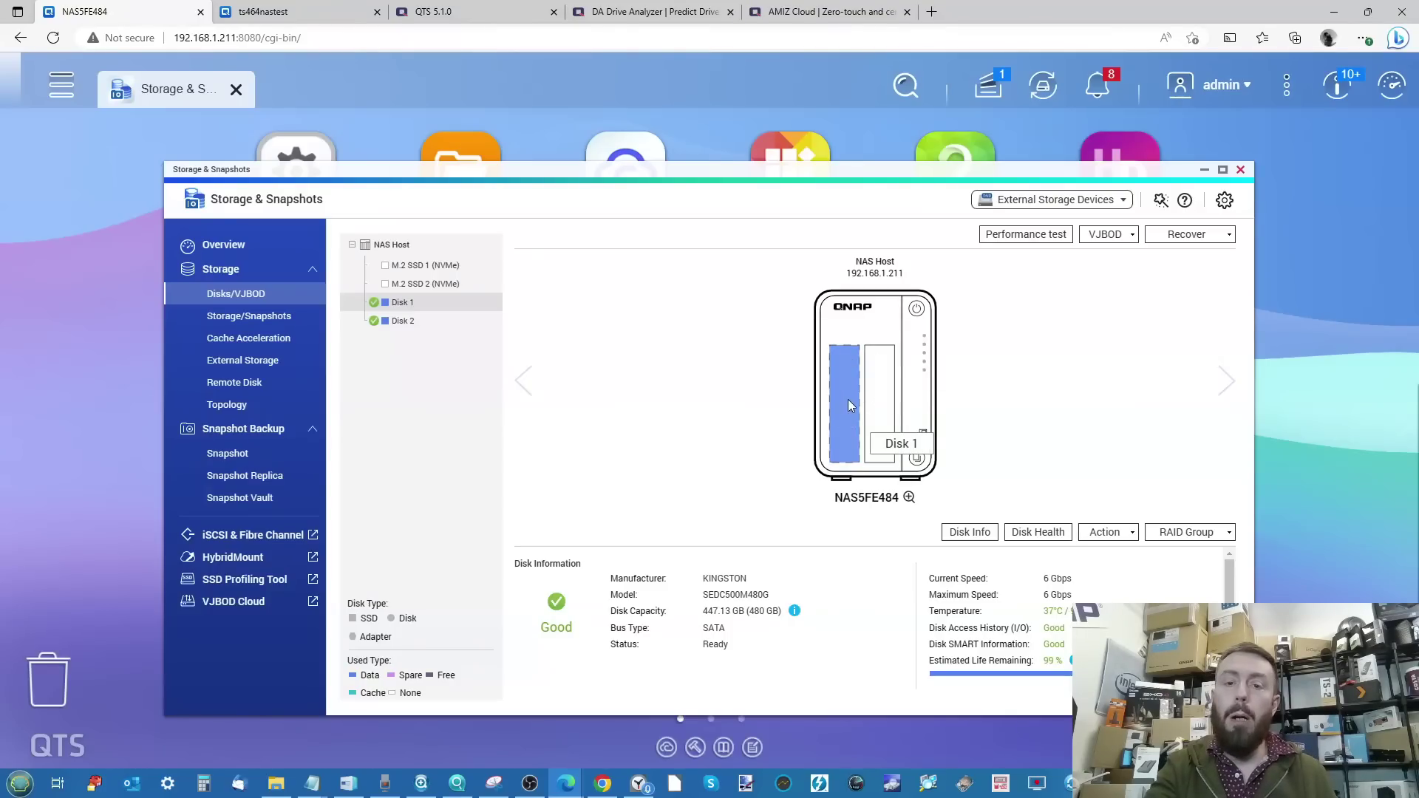
Inspect the M.2 SSD slots, Disk 1 and RAID Group 1 details, then return to ts464nastest
click(420, 283)
click(421, 266)
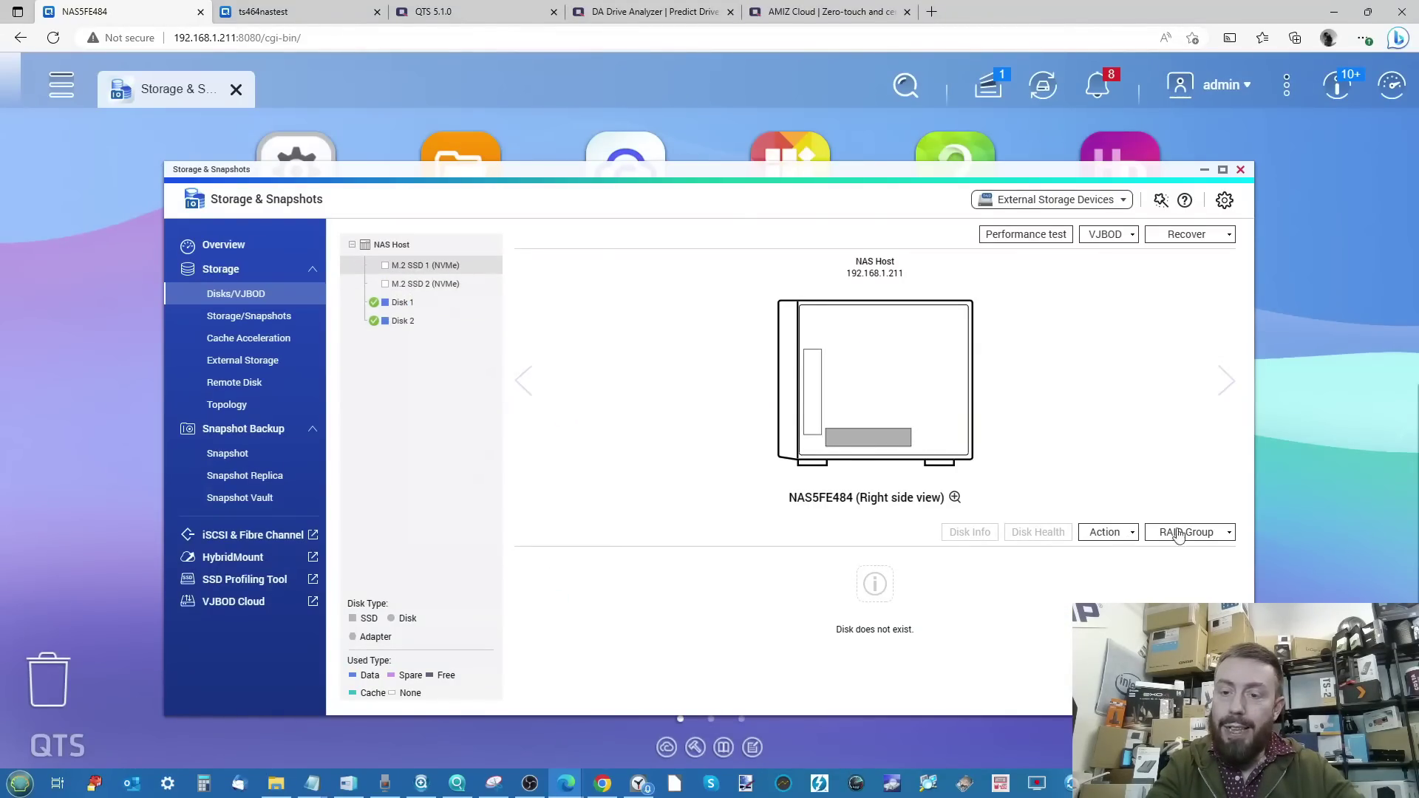
click(402, 302)
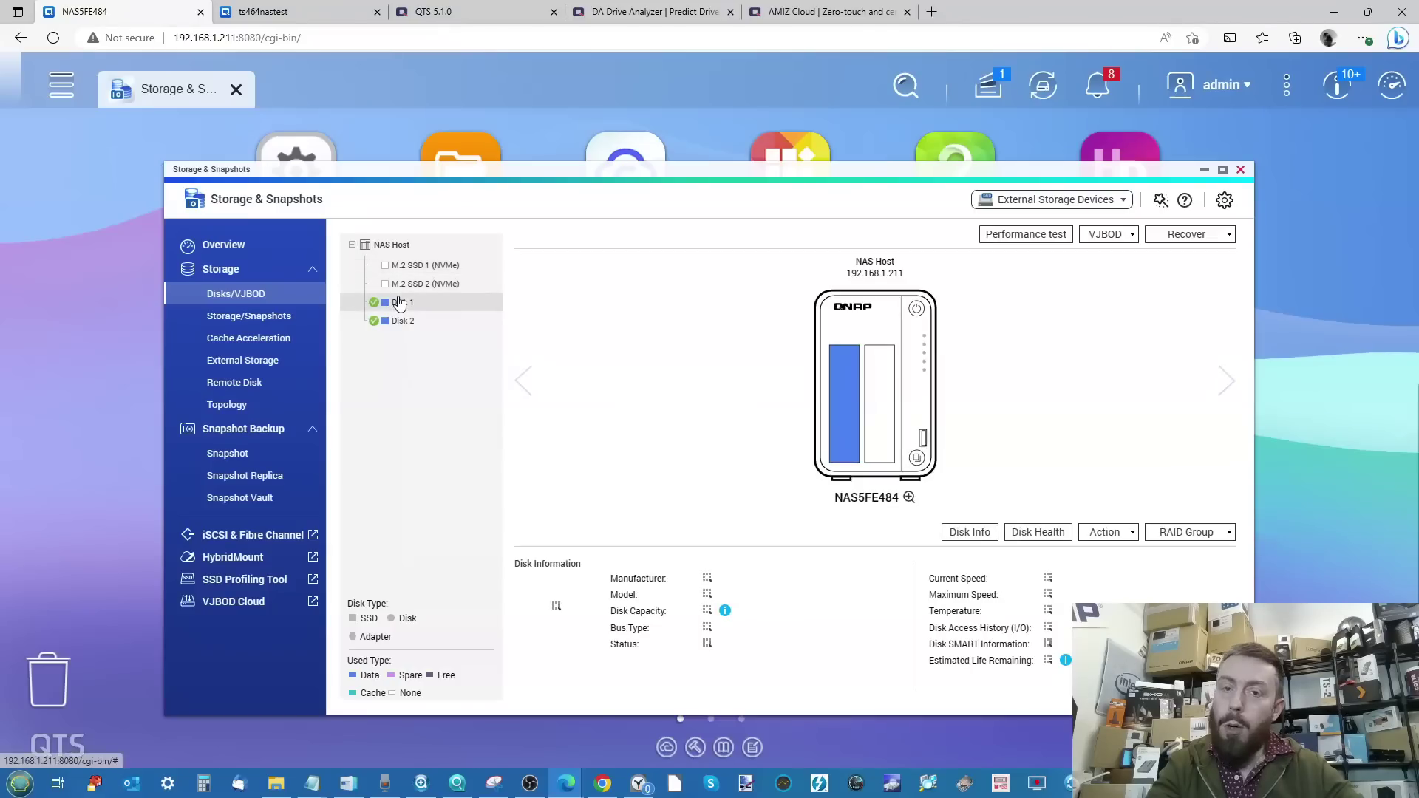
click(1186, 532)
click(1165, 565)
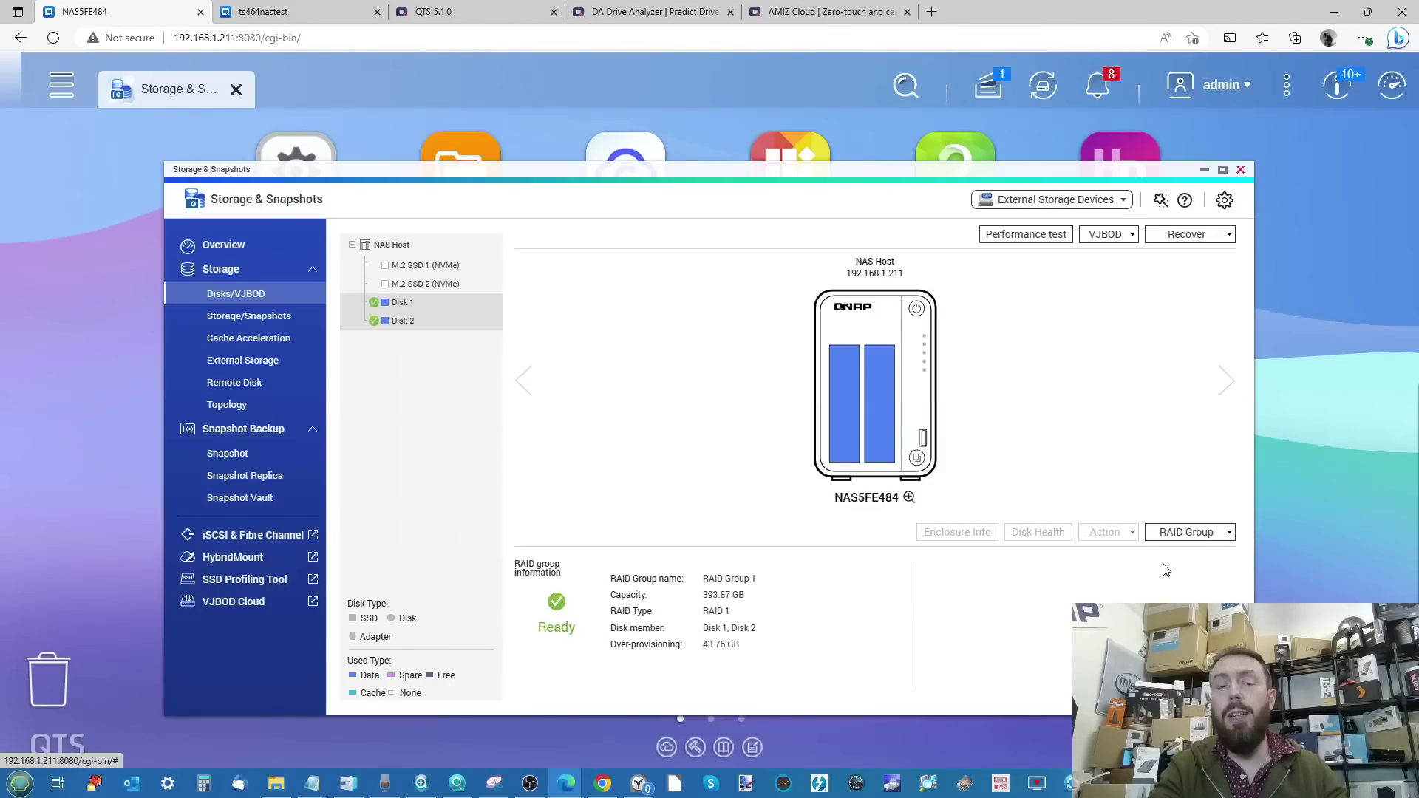
click(302, 11)
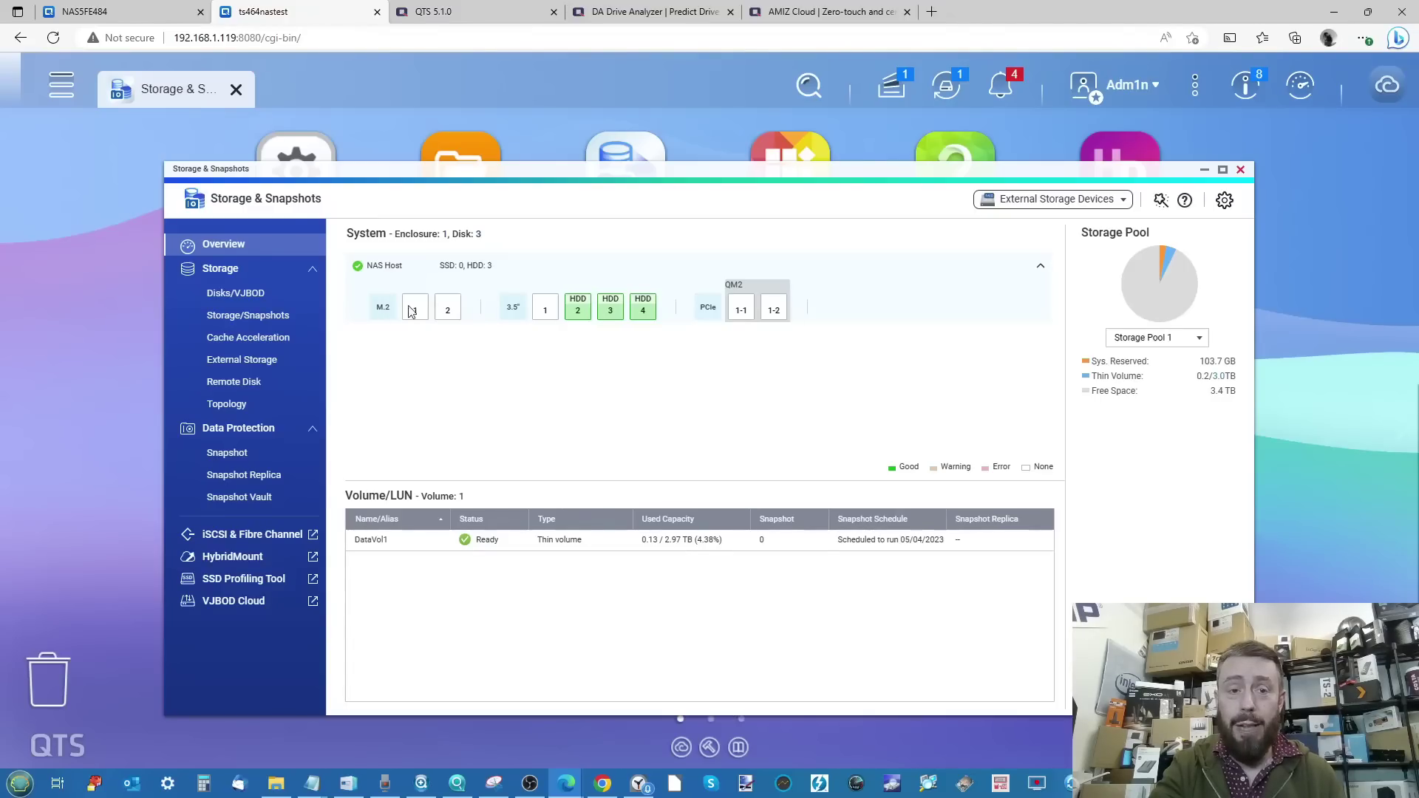
In a maximized Disks/VJBOD view, open the full health report for 3.5" SATA HDD 4
click(235, 293)
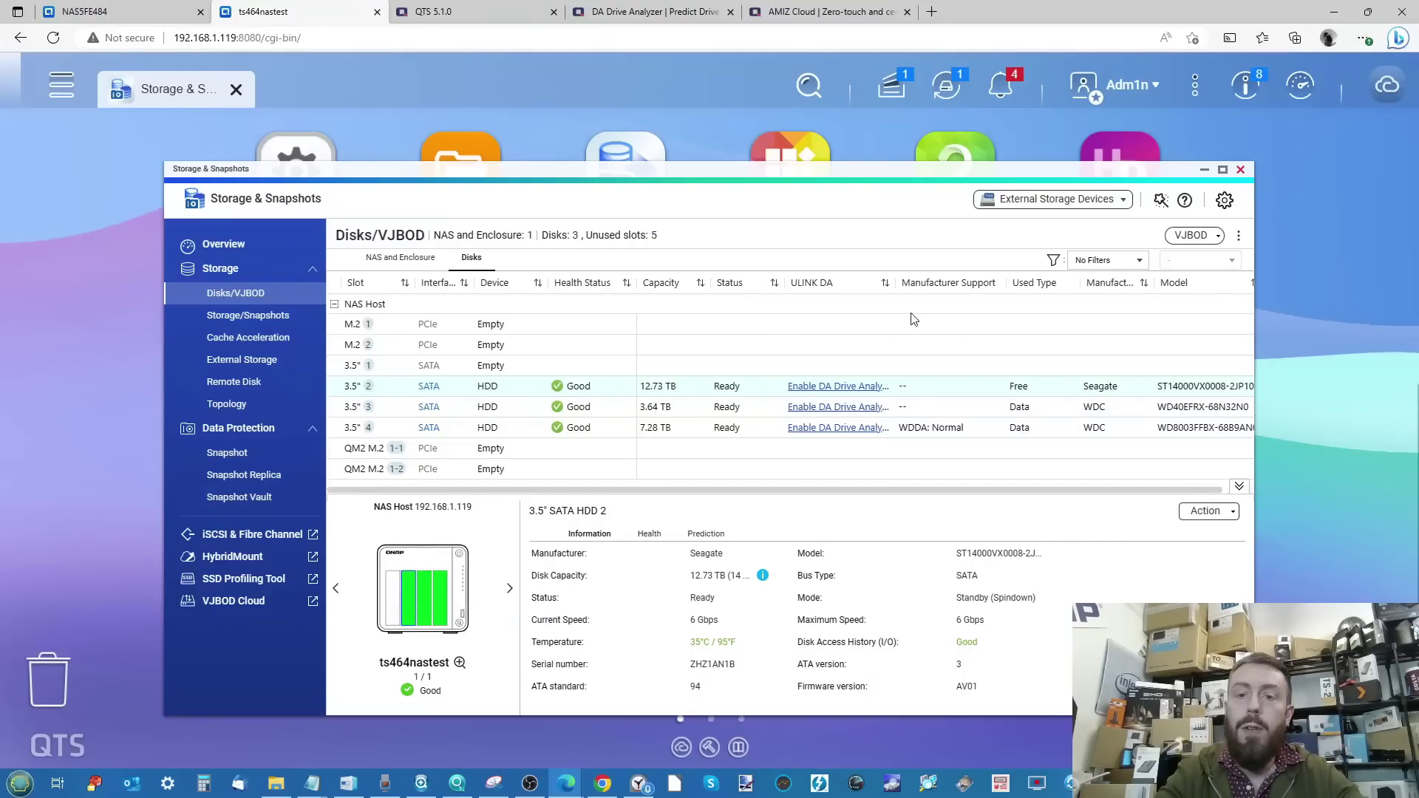
click(1223, 170)
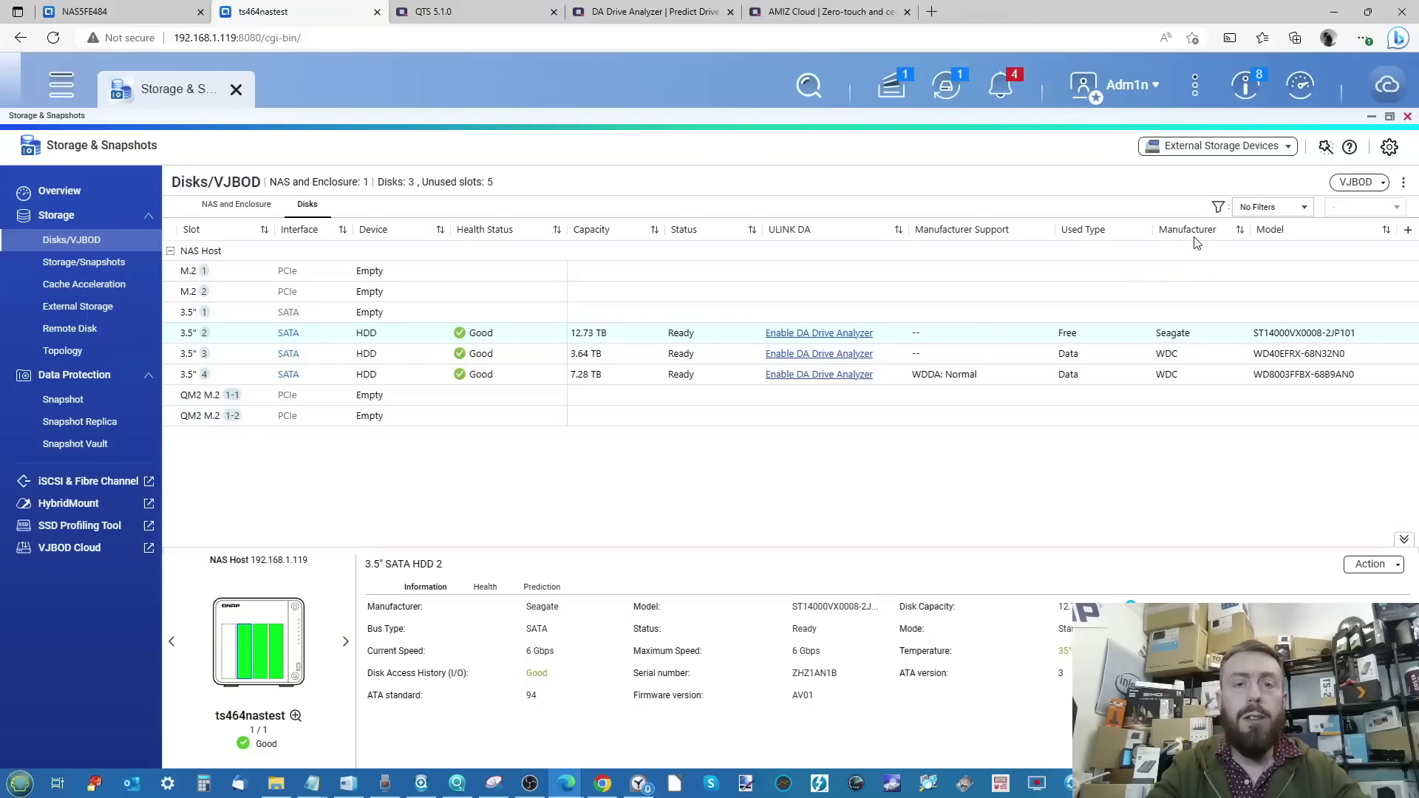
click(294, 353)
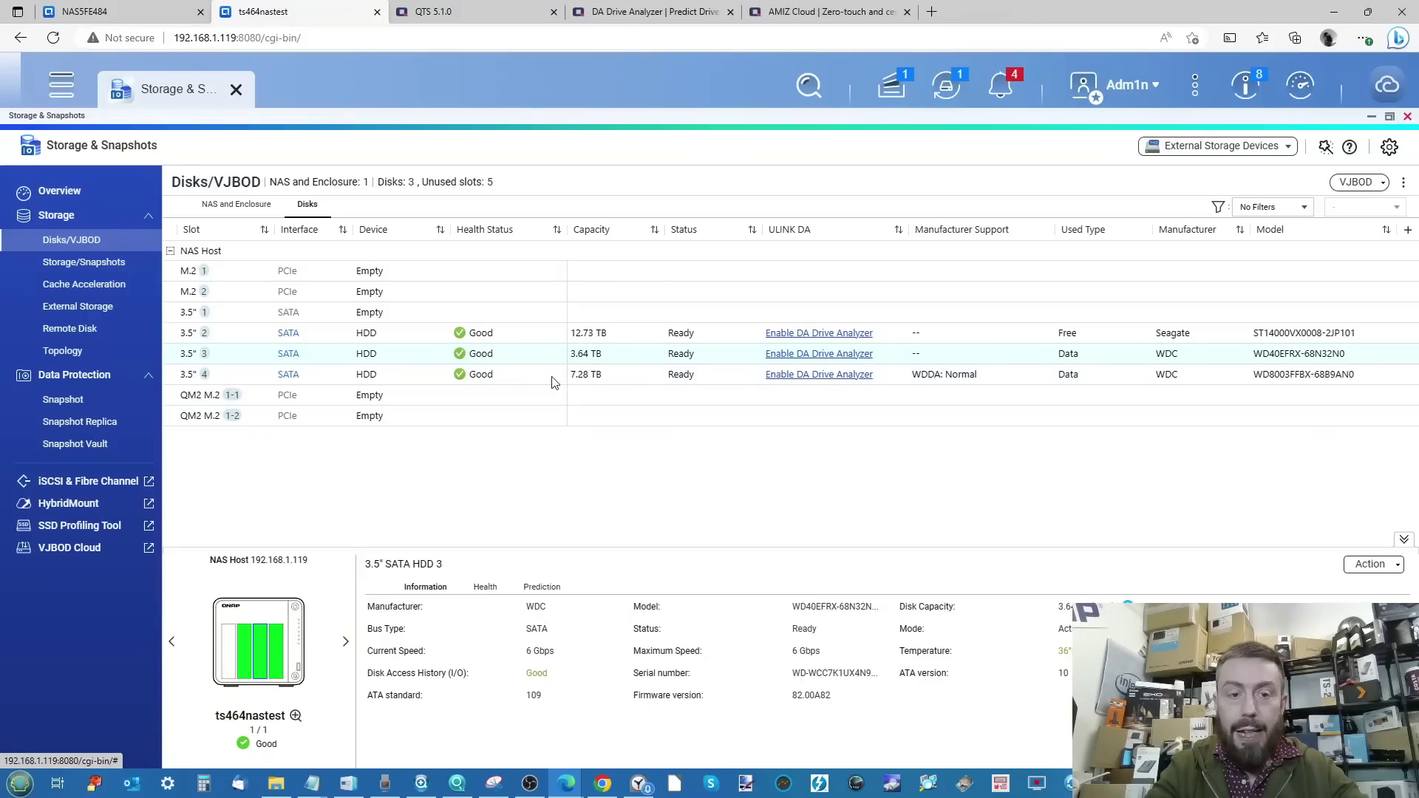
click(411, 378)
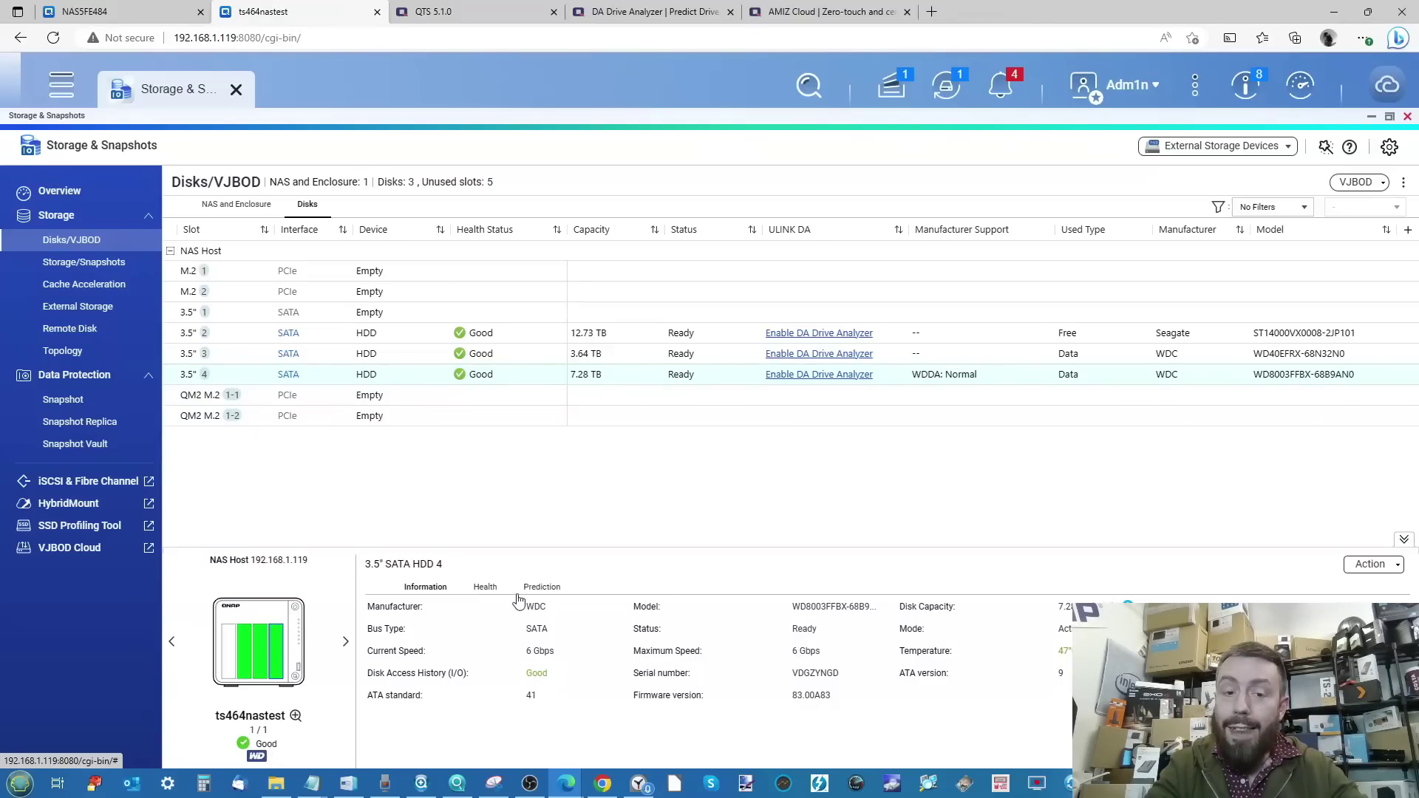
click(488, 590)
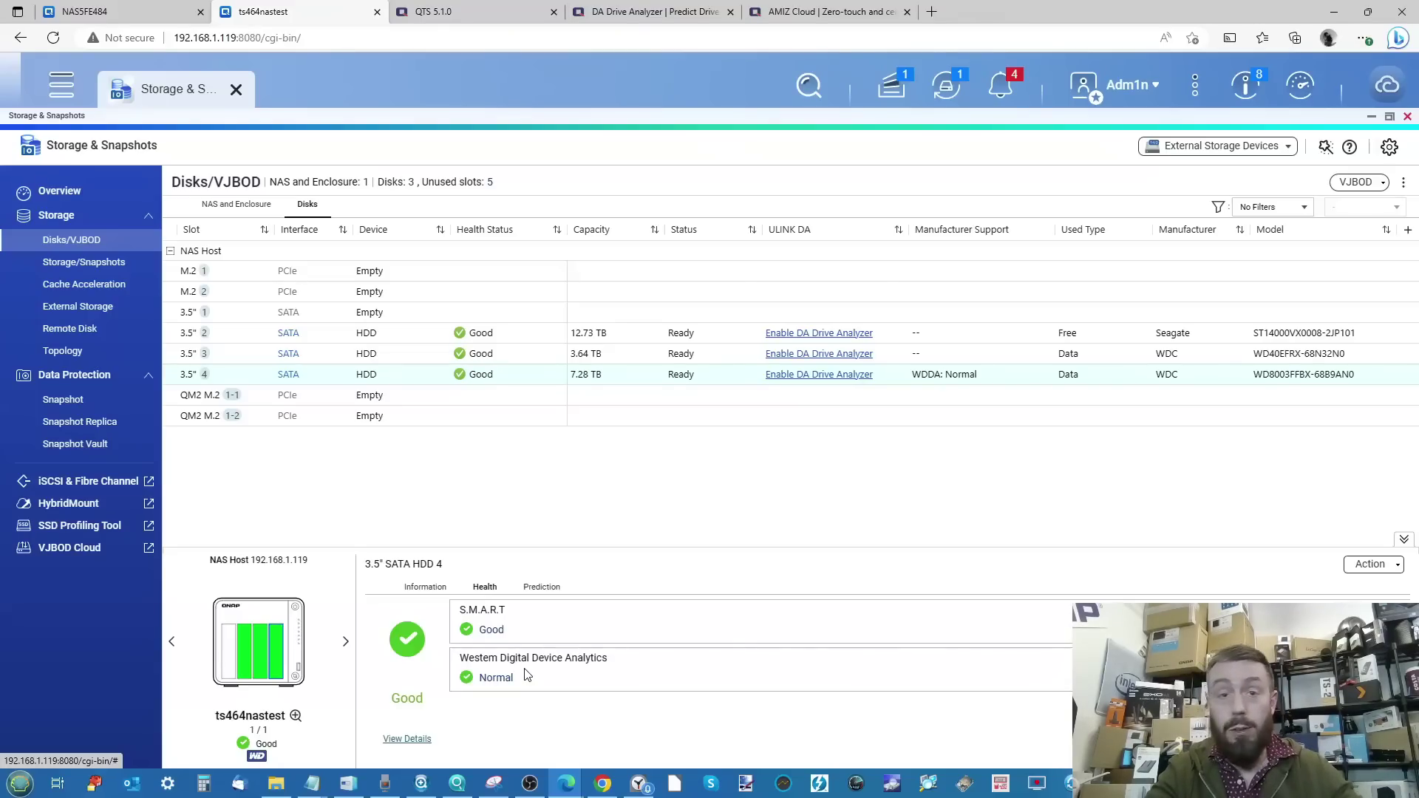
click(408, 740)
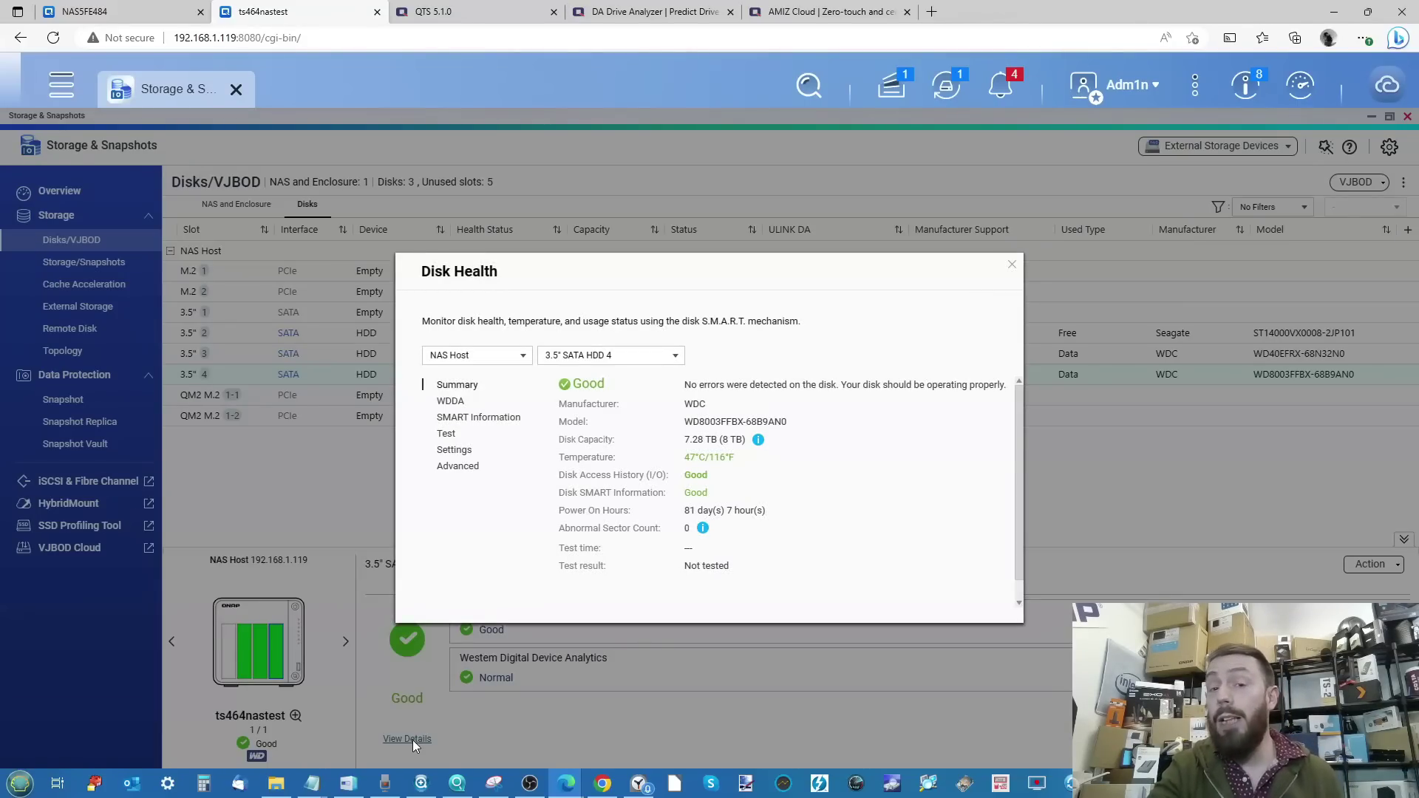
Check HDD 4's WDDA and S.M.A.R.T. results, download the WDDA statistics log as CSV, and close the report
click(452, 403)
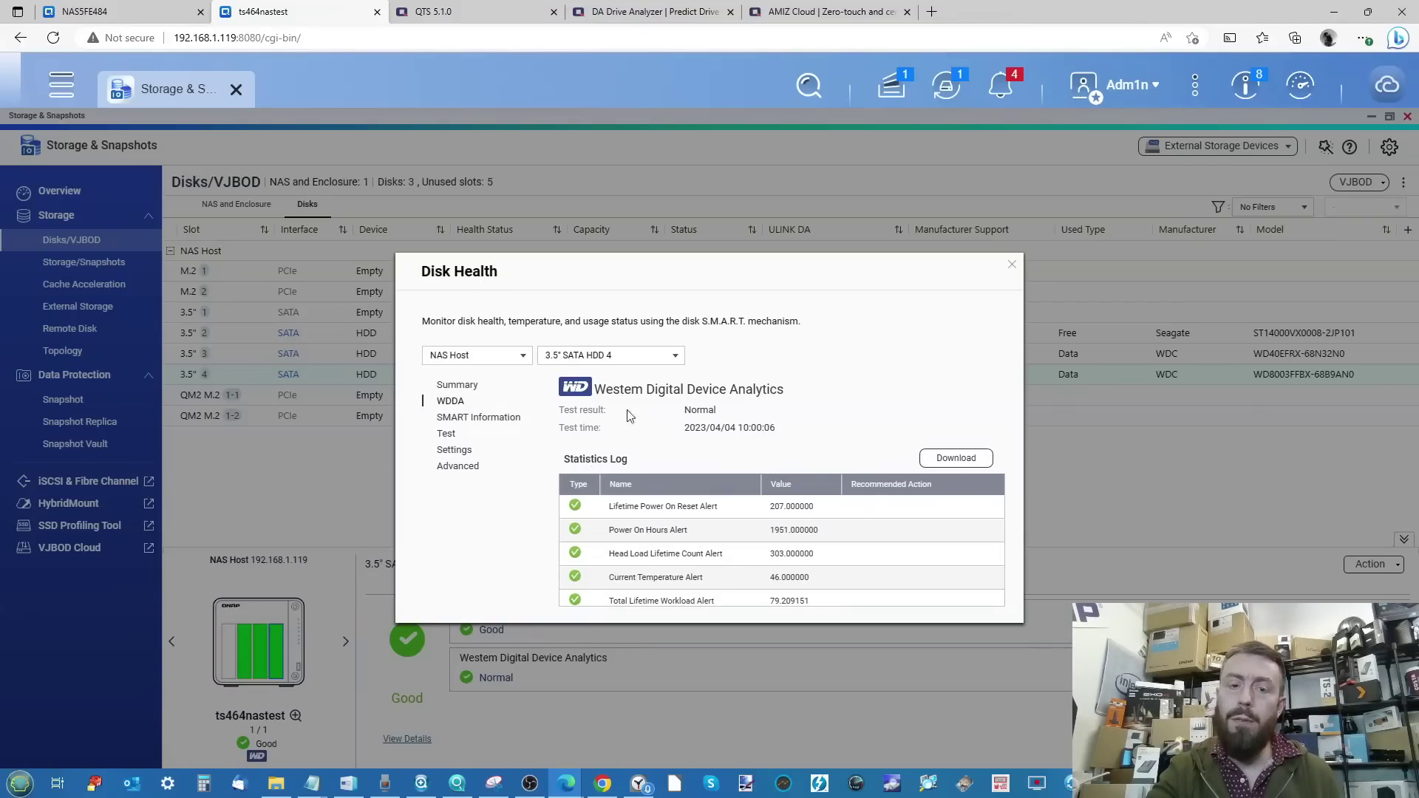
click(458, 416)
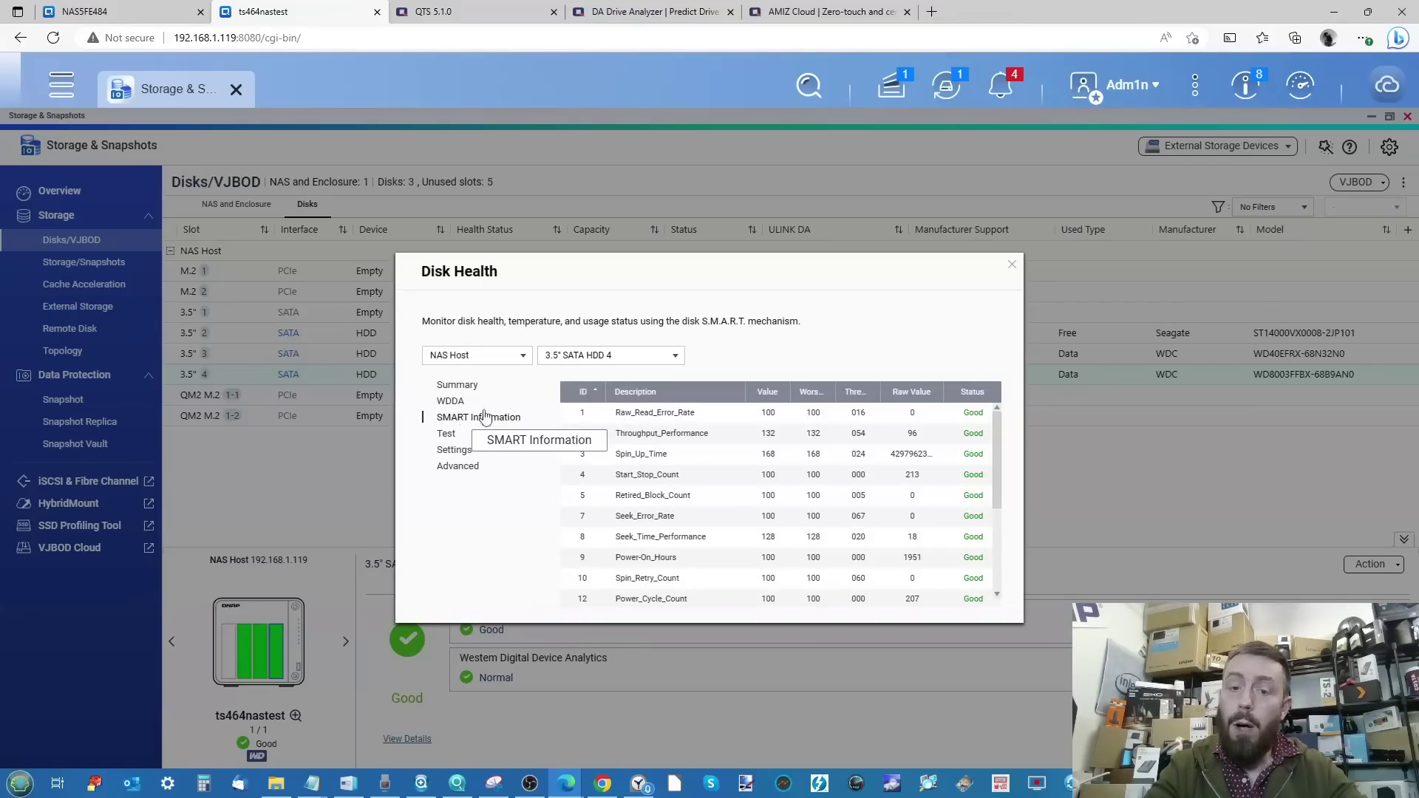
scroll(681, 414, down, 2)
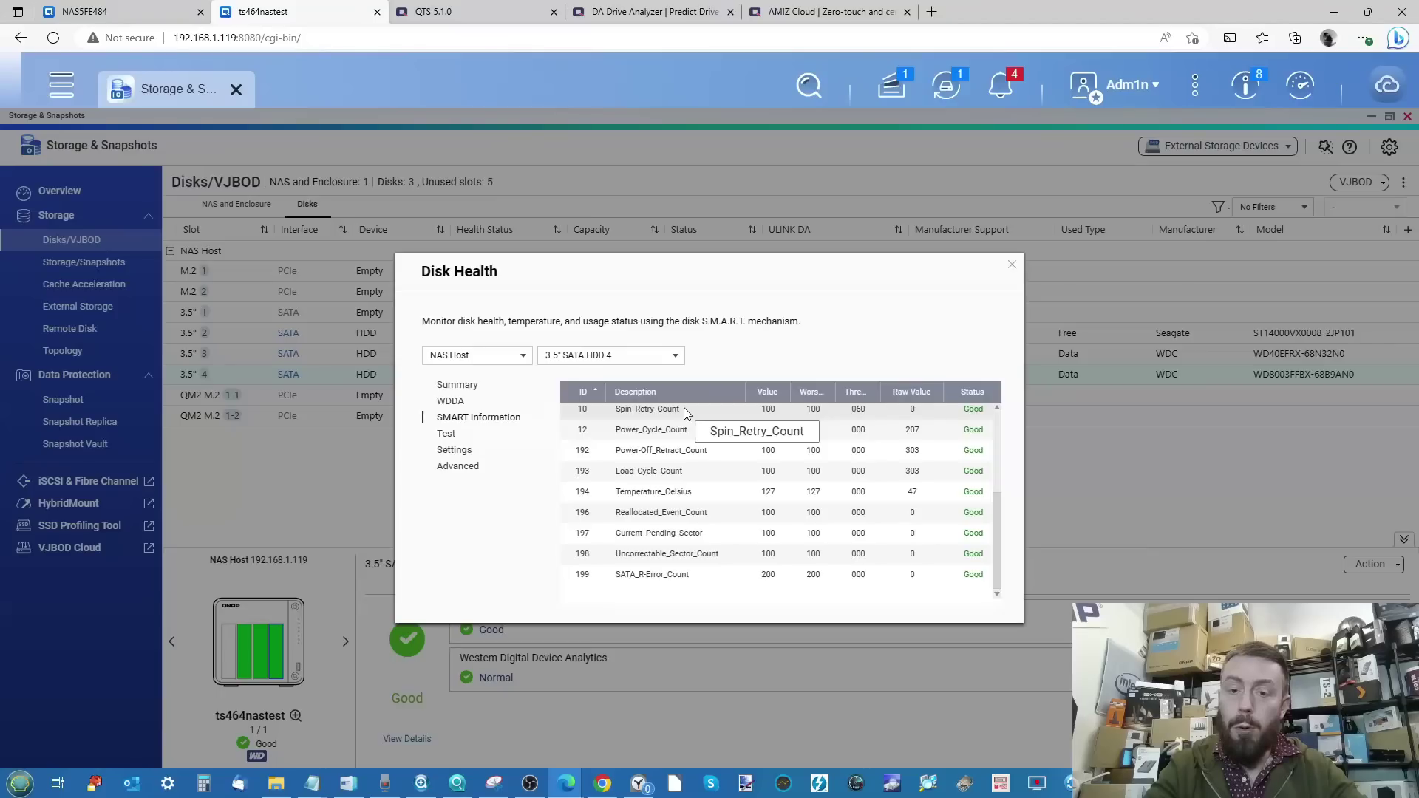
click(450, 401)
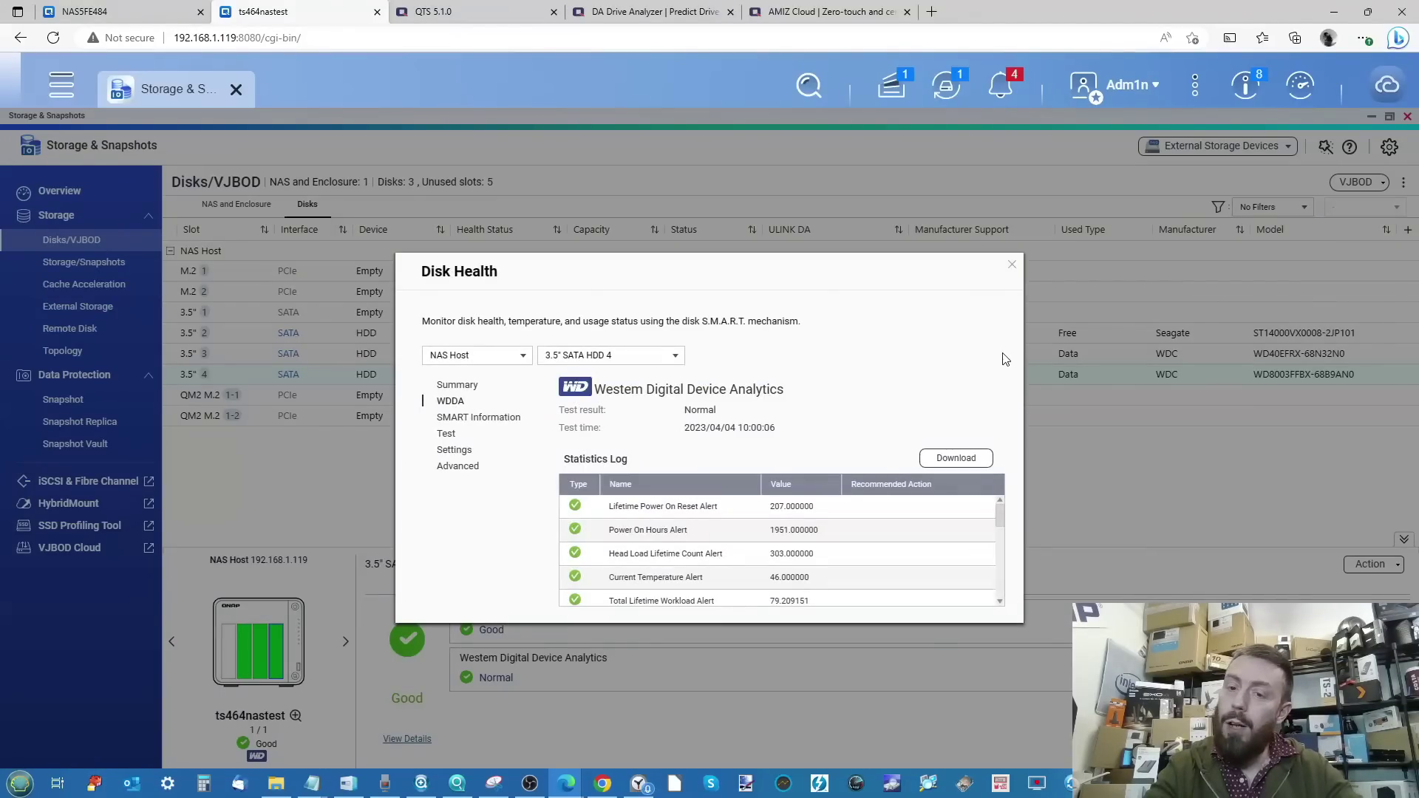
click(971, 458)
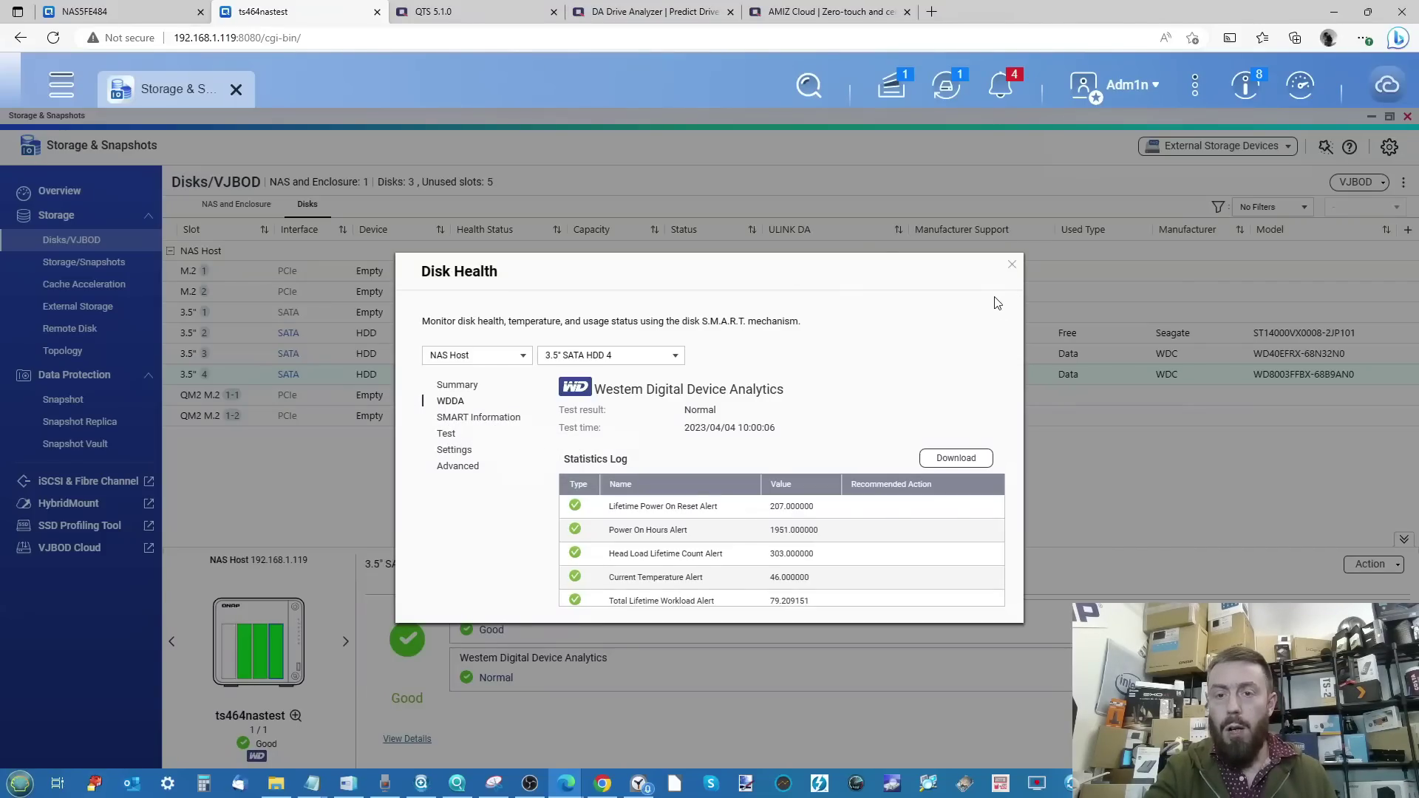
click(1011, 265)
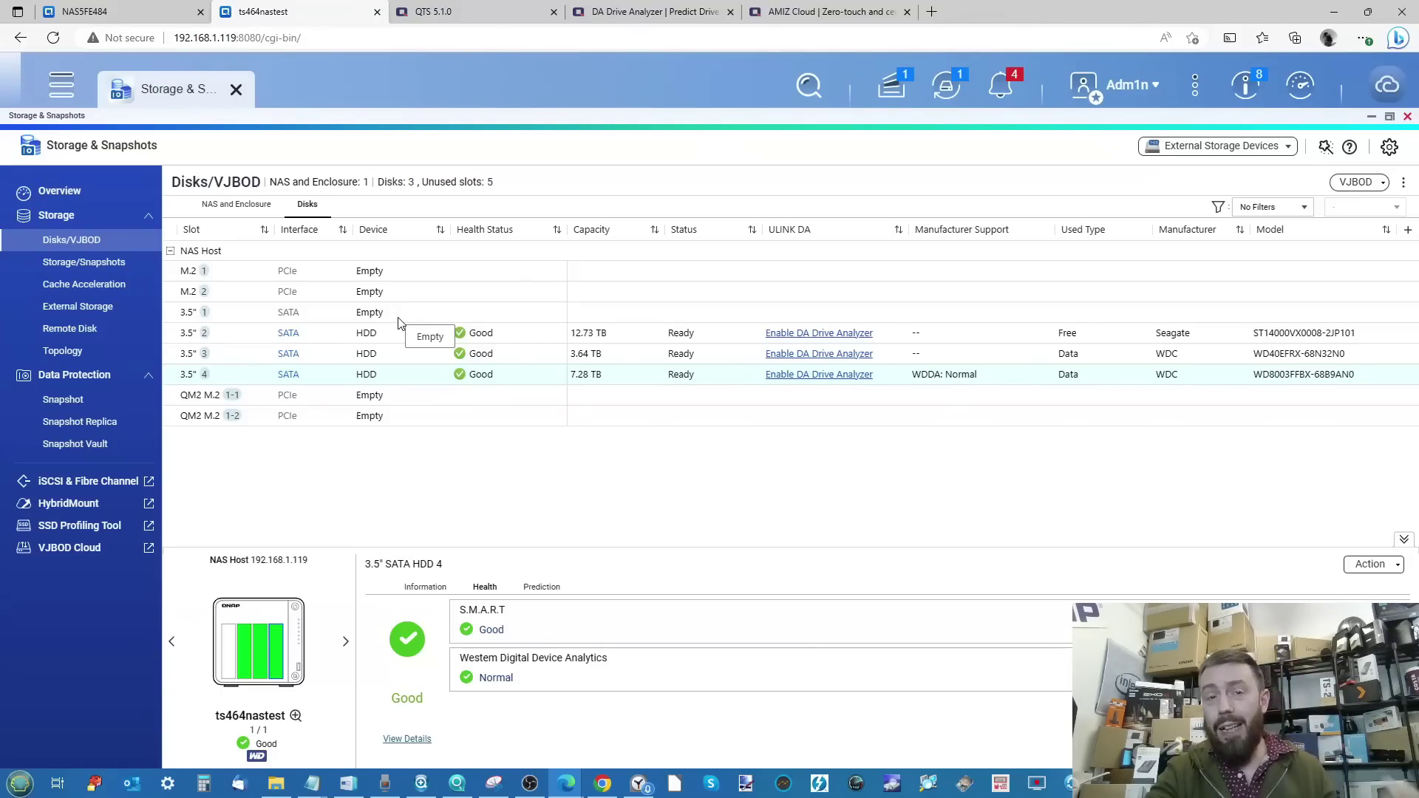
Back on ts464nastest, show bay 2's Seagate ST14000VX0008 details and open its free-disk options
click(642, 12)
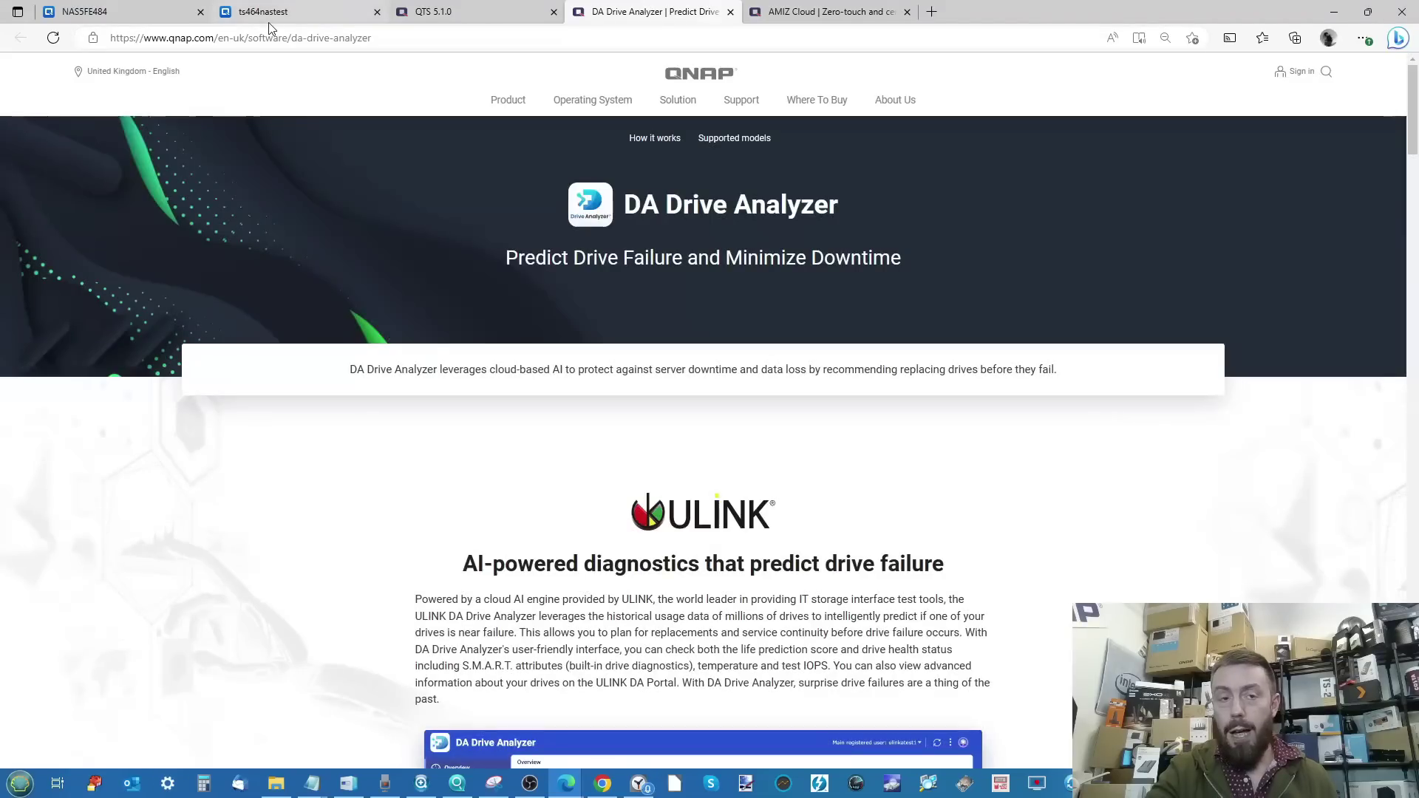
click(279, 16)
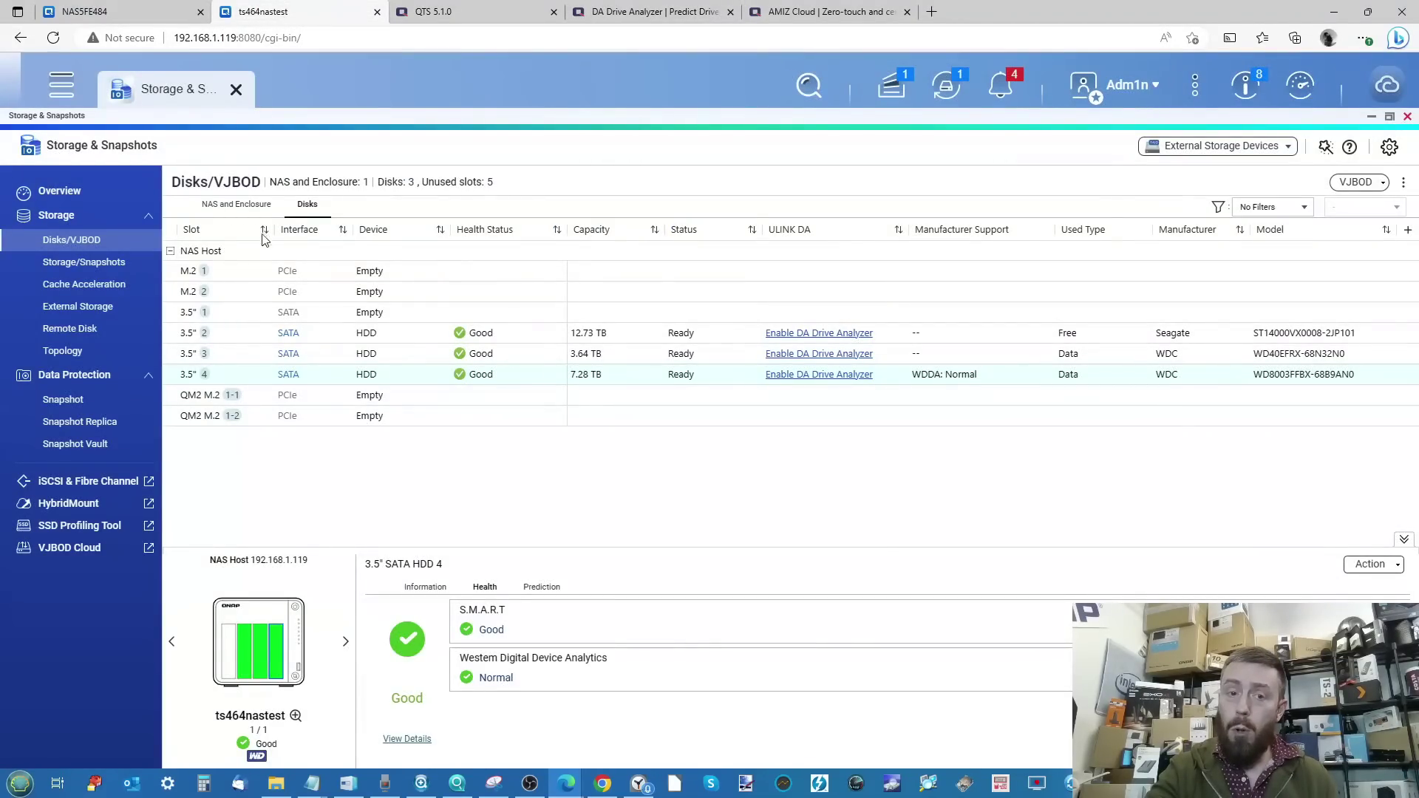
click(515, 337)
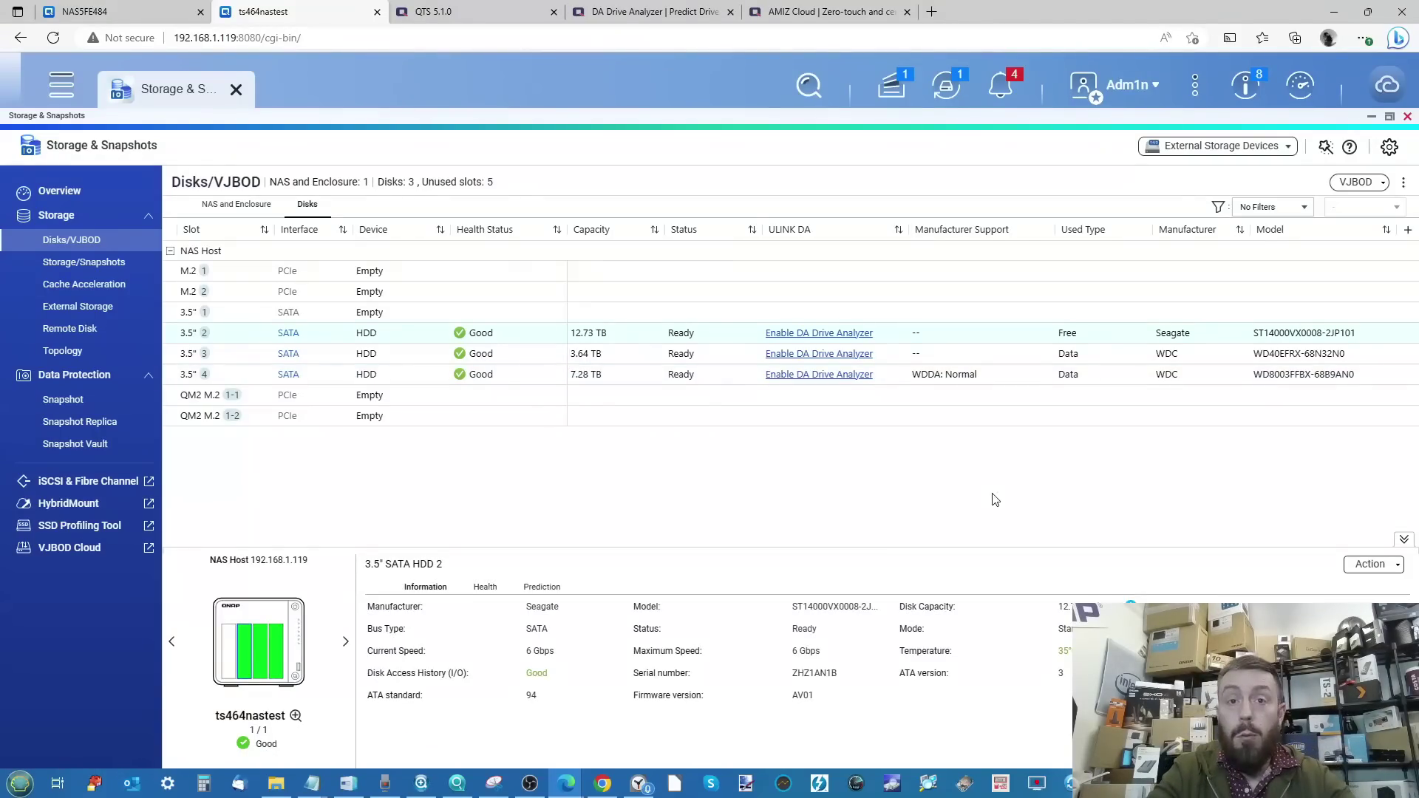
click(1389, 182)
Make 3.5" SATA HDD 2 an enclosure spare, accepting the disk-erase warning
click(1362, 217)
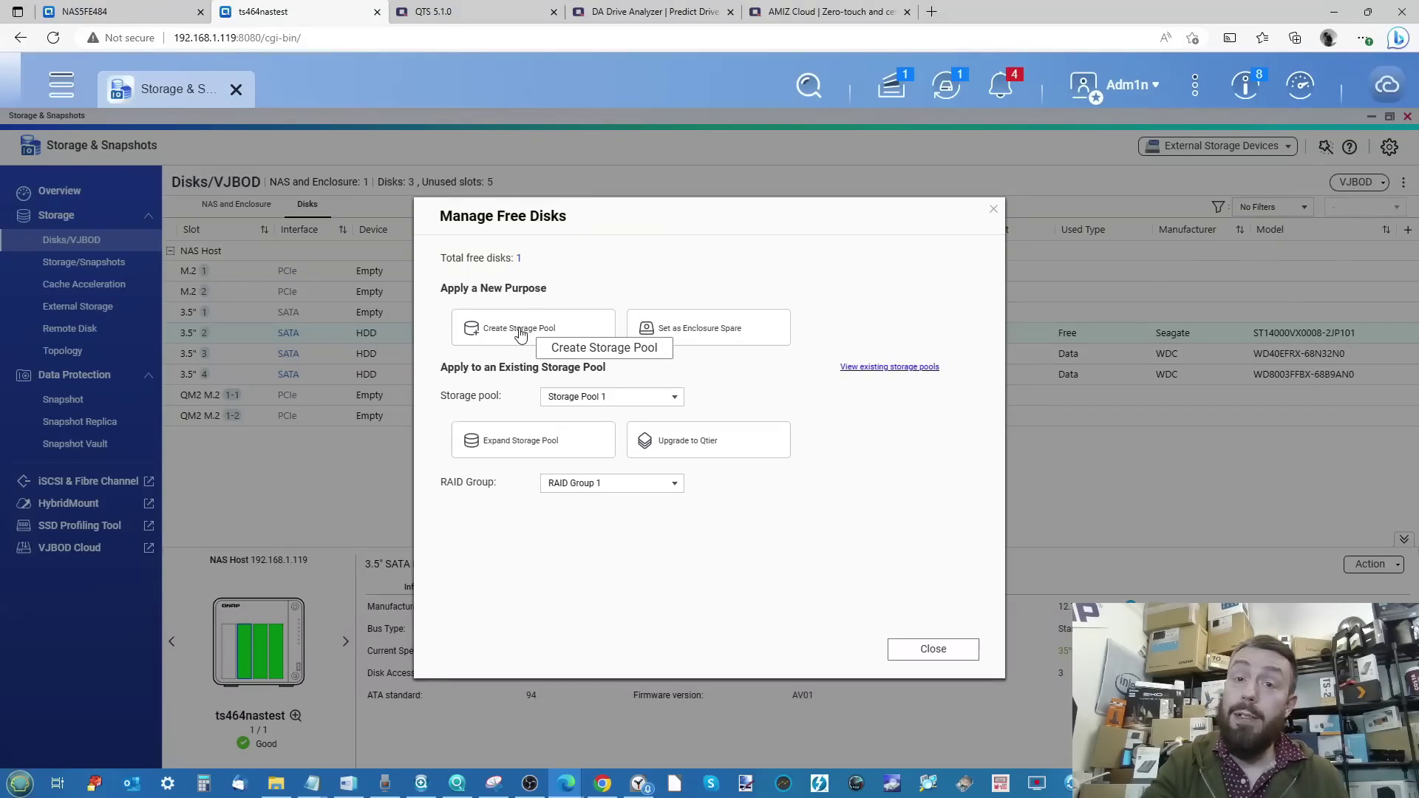
click(673, 331)
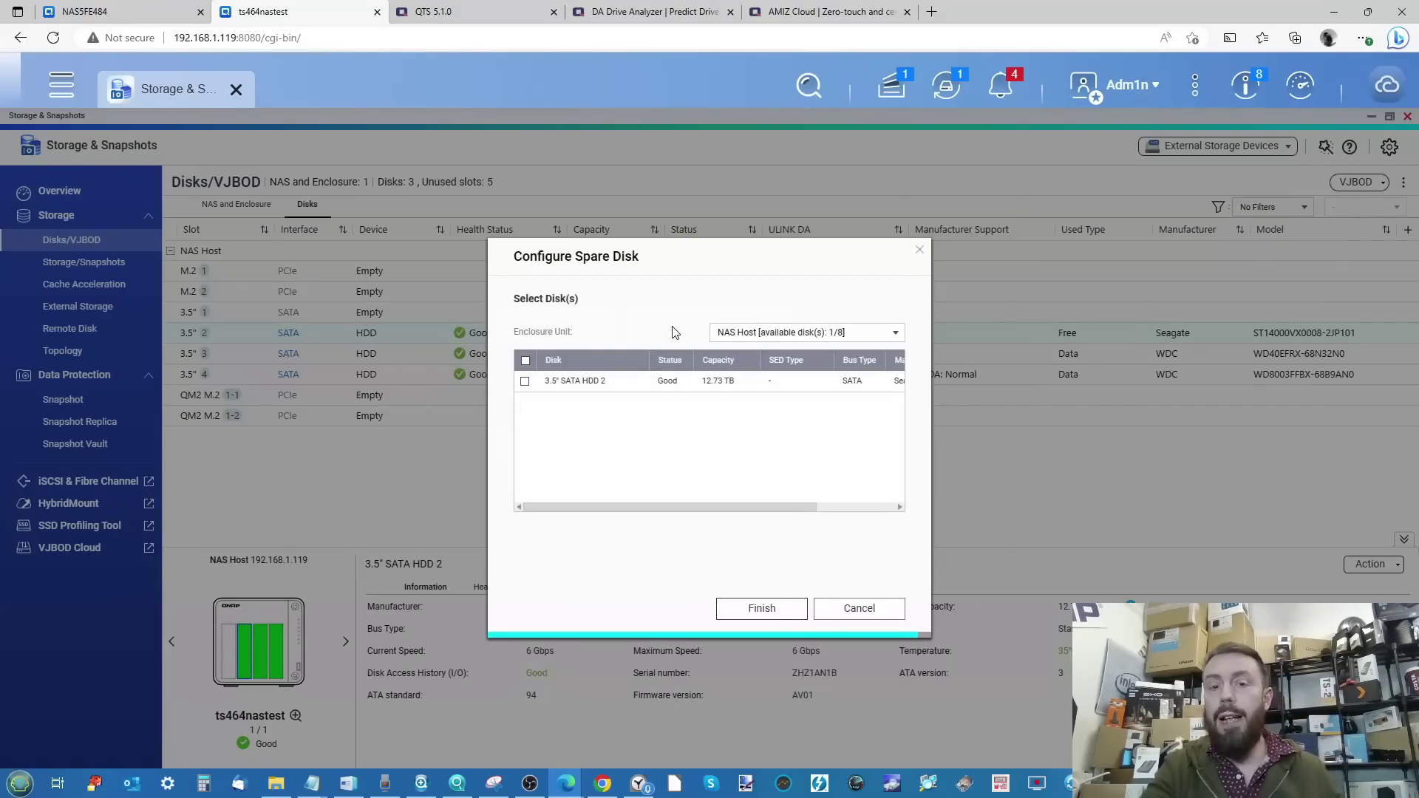
click(524, 381)
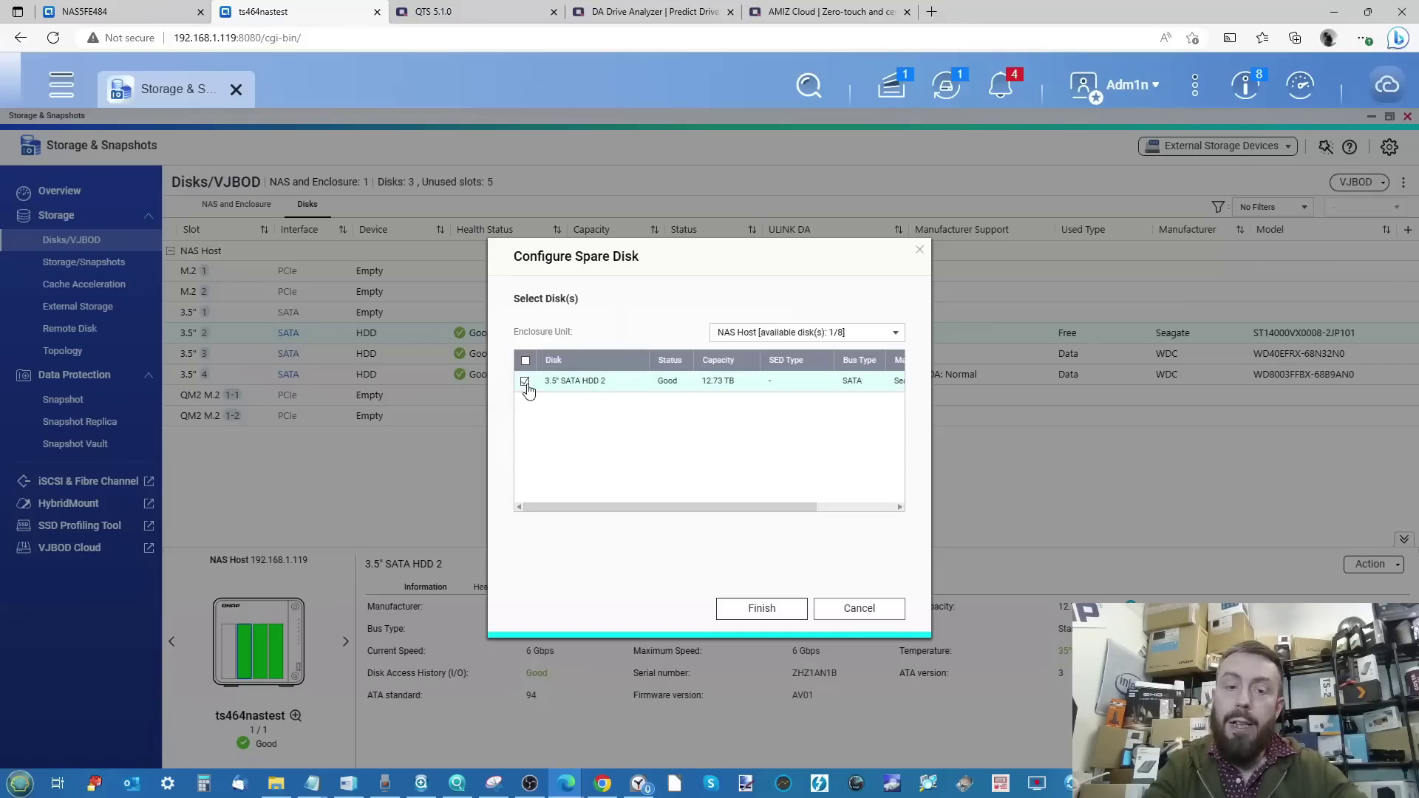
click(761, 608)
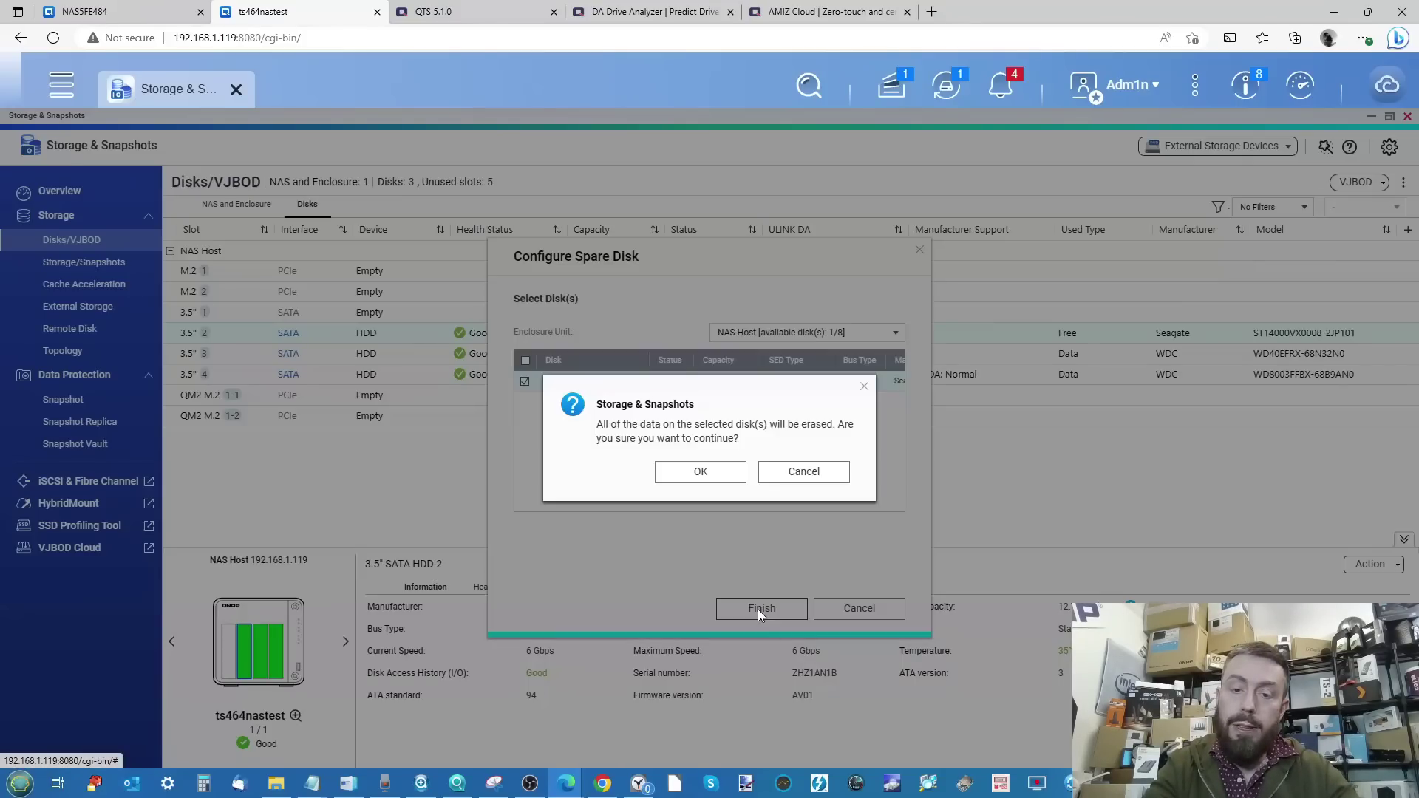
click(729, 481)
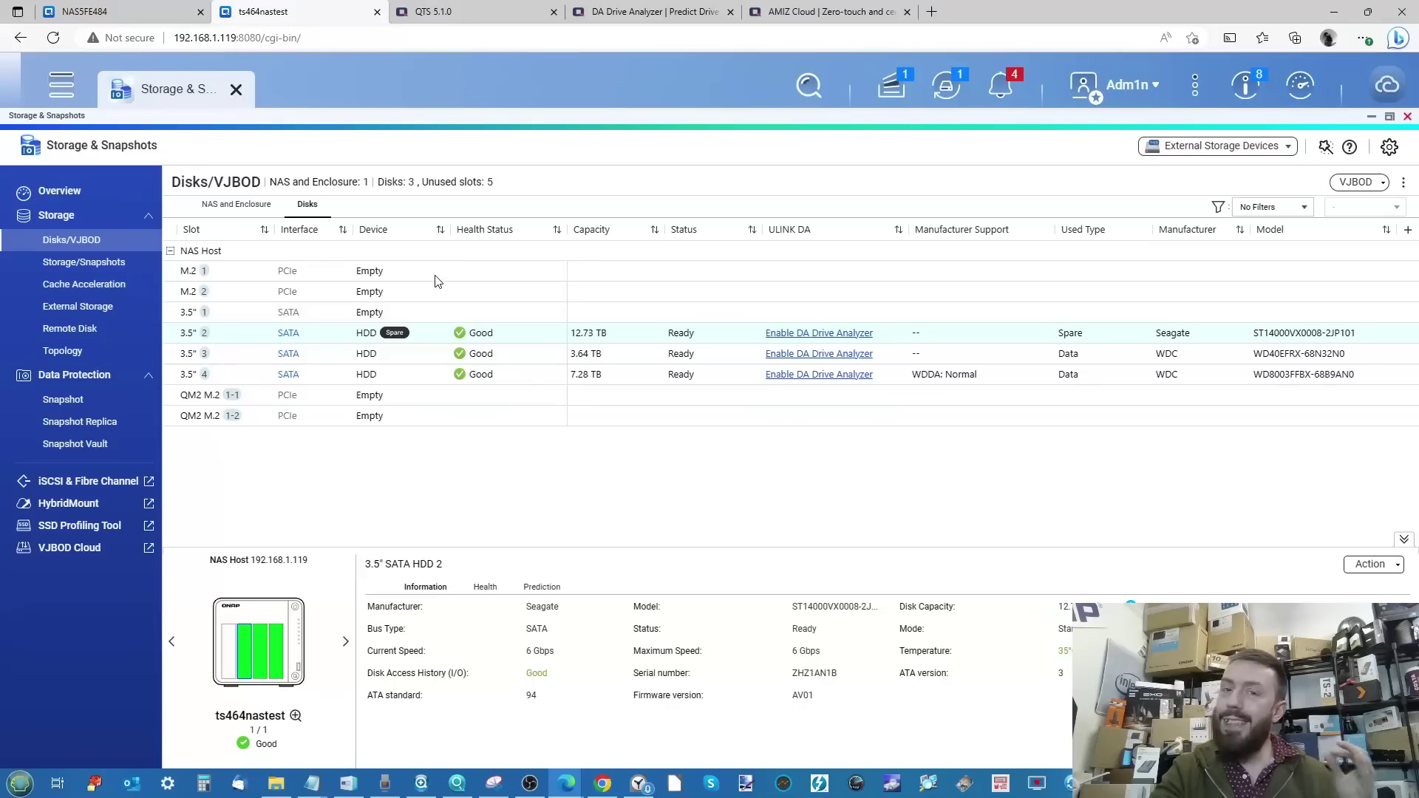
click(433, 13)
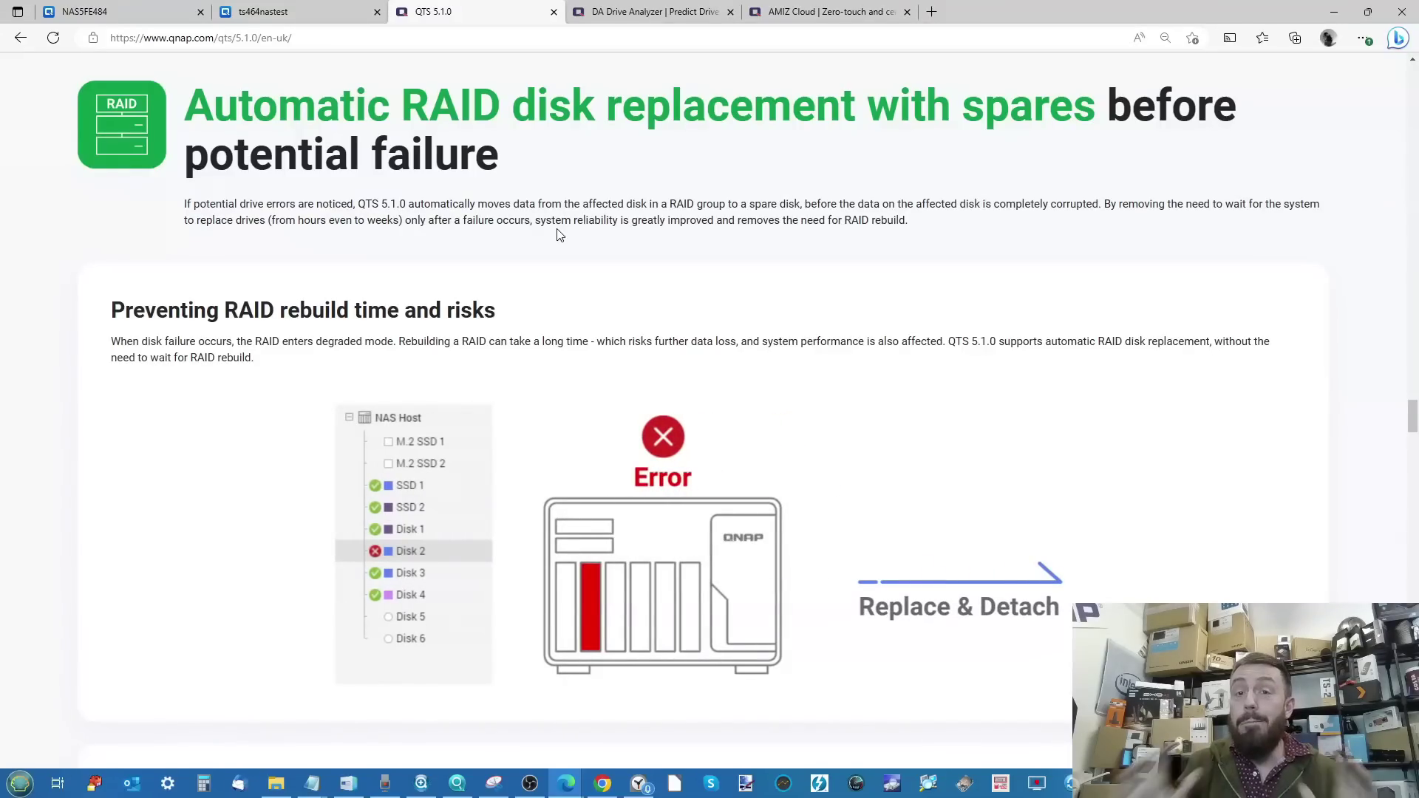
click(314, 12)
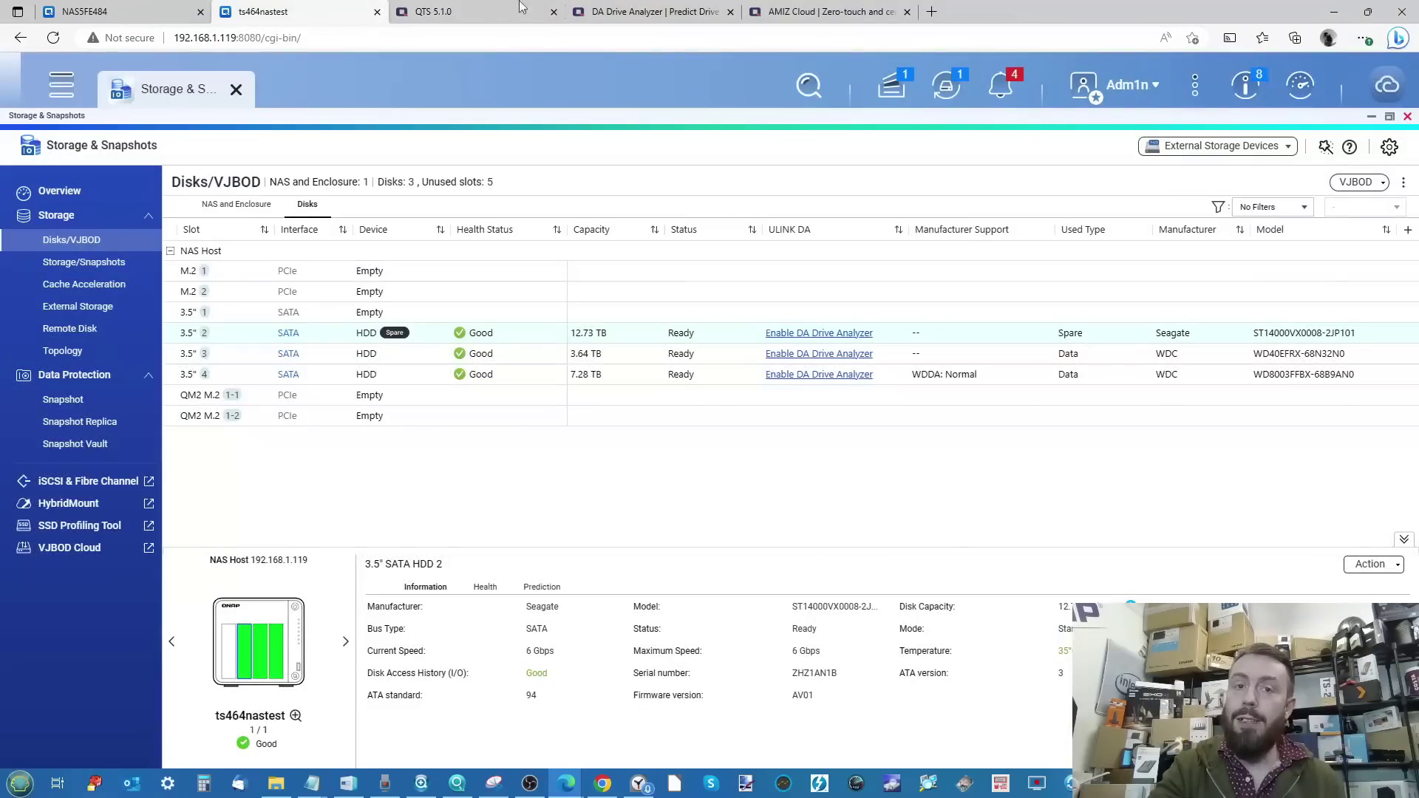
click(625, 13)
click(320, 17)
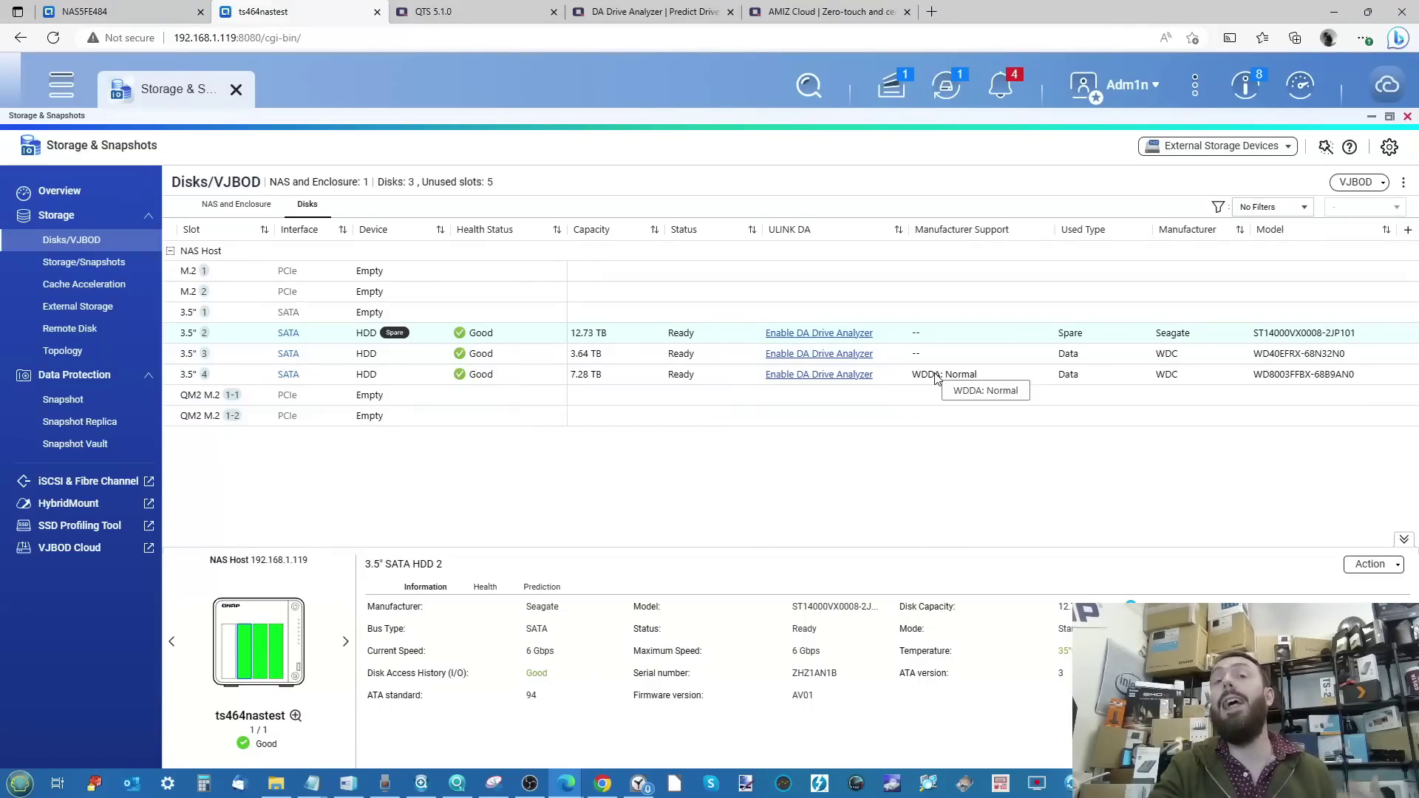
click(555, 596)
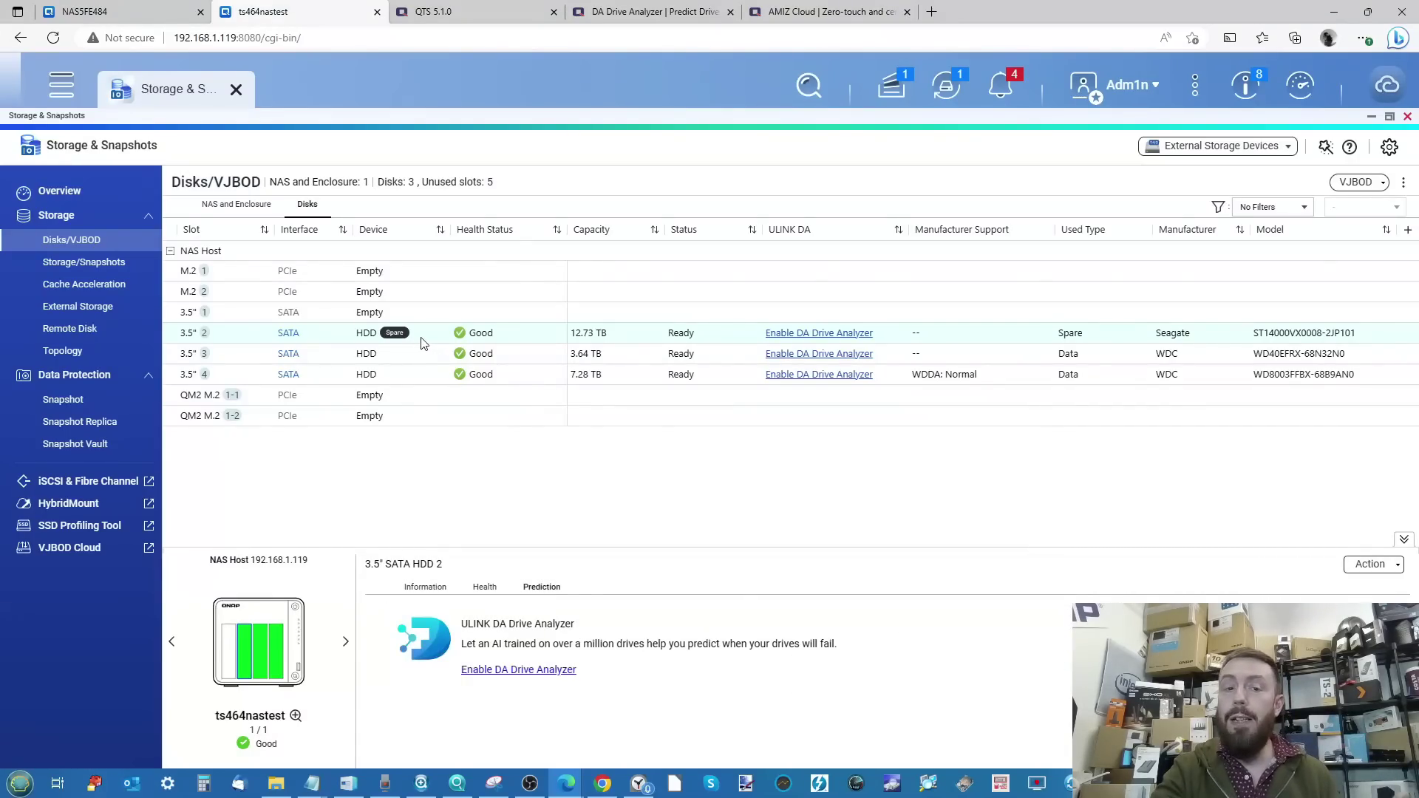
click(438, 591)
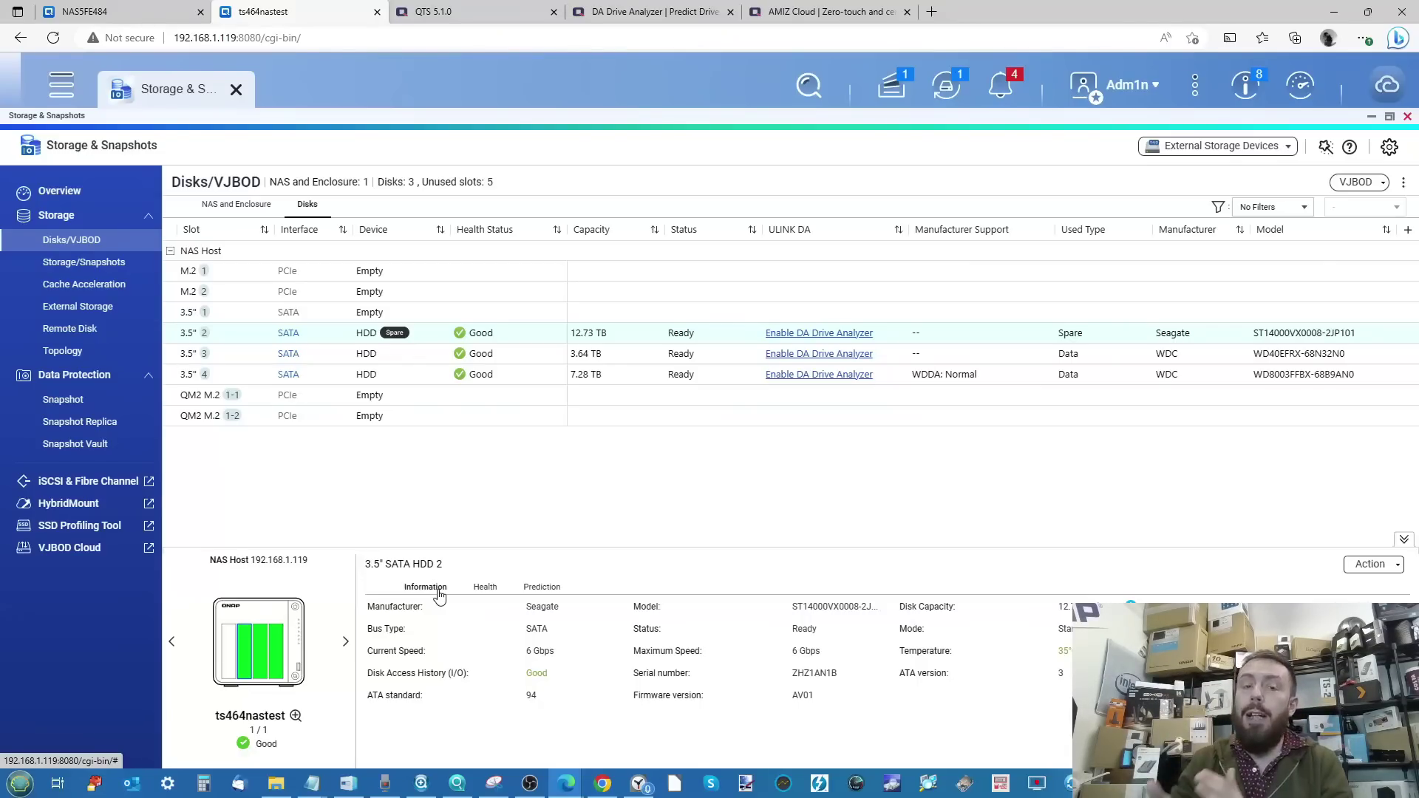
ctrl+scroll(369, 348, up, 5)
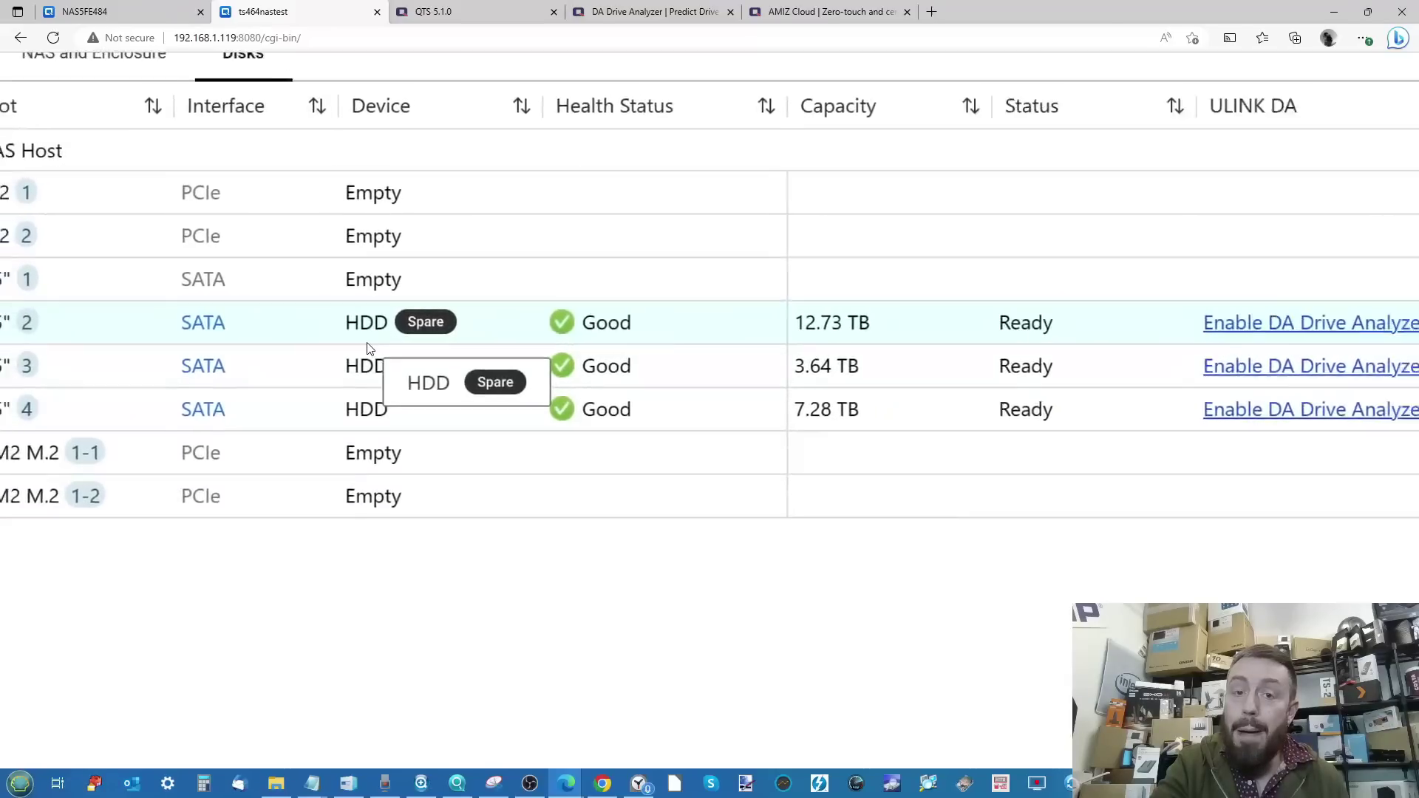
ctrl+scroll(370, 348, down, 5)
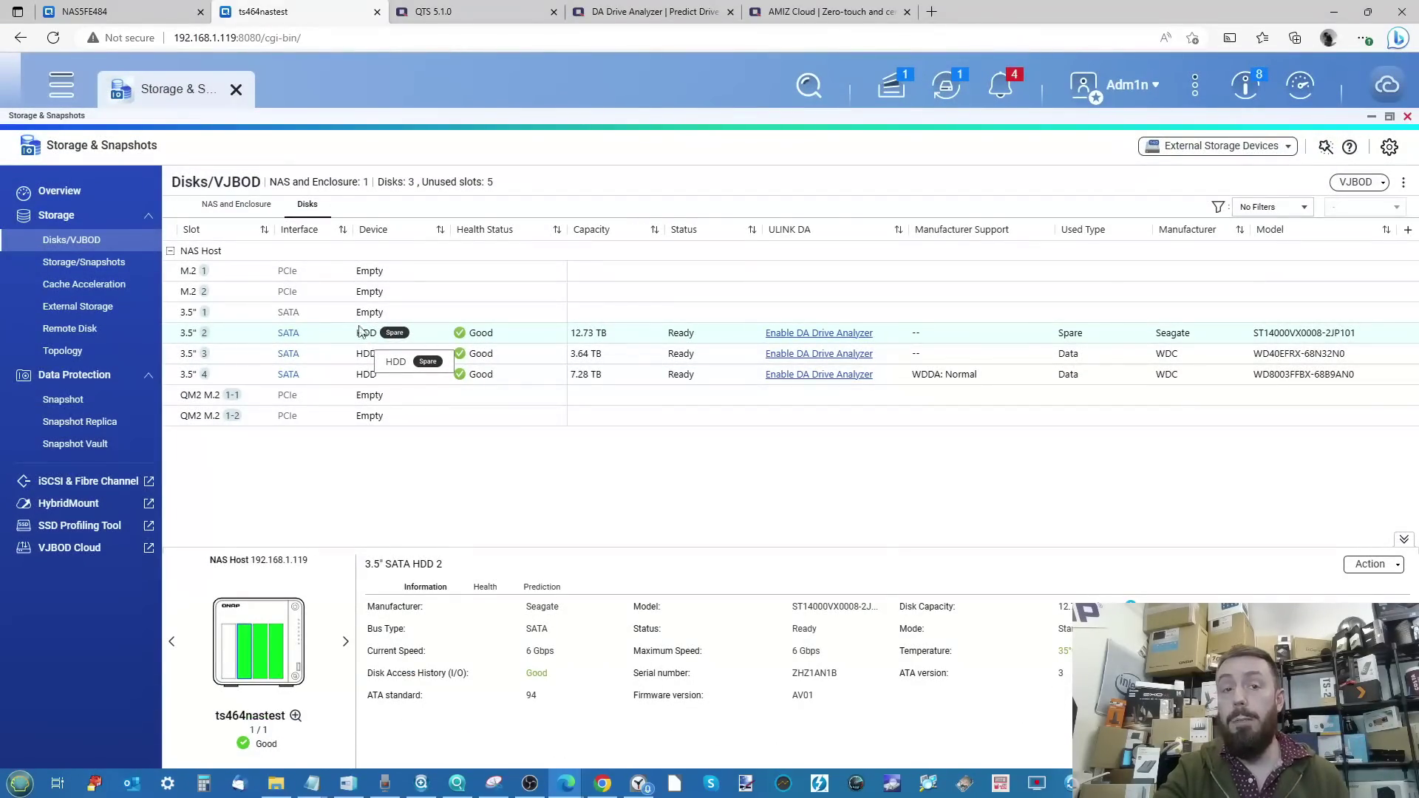
click(480, 9)
Scroll the QTS 5.1.0 page to the disk drive assessment section, then return to ts464nastest's disk list
scroll(617, 315, down, 3)
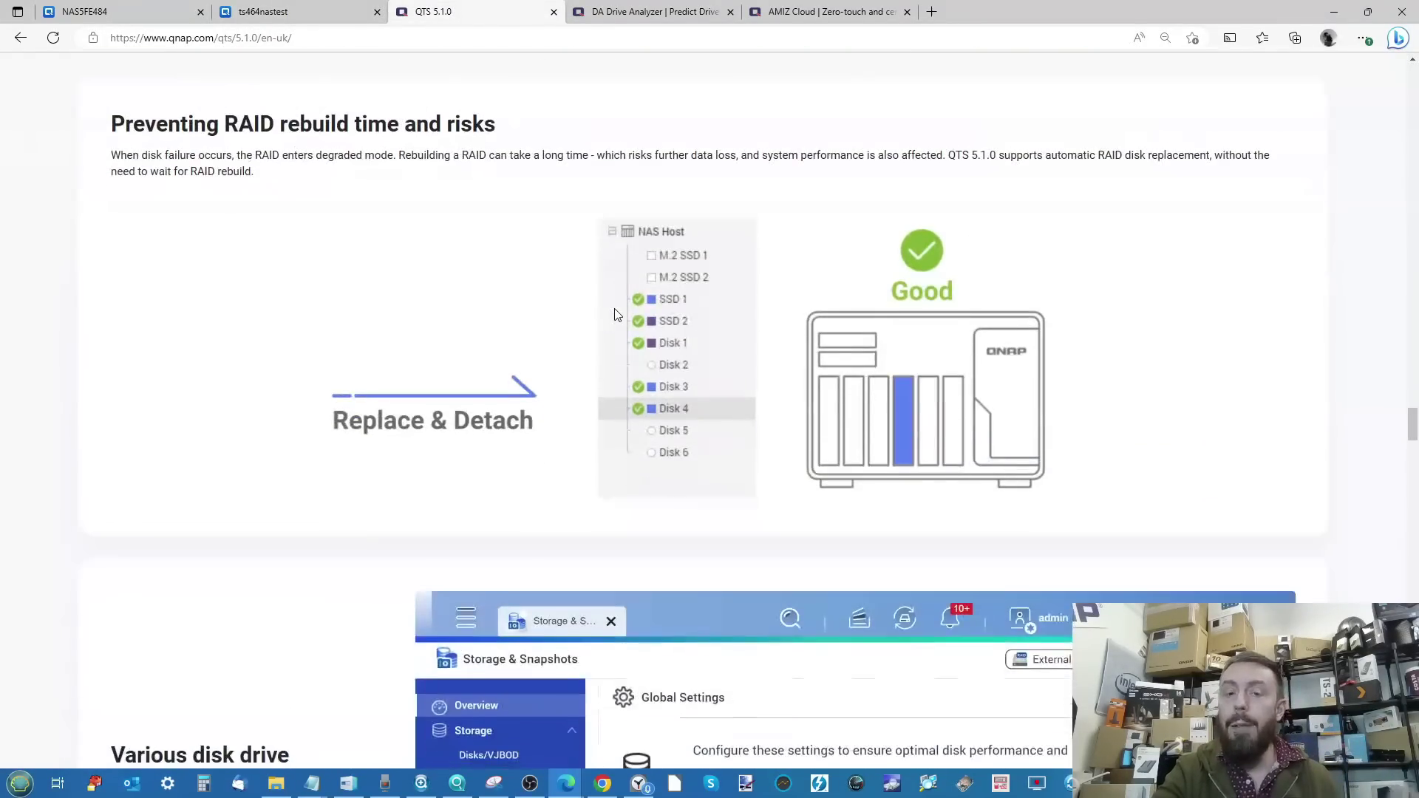
scroll(617, 315, up, 2)
scroll(617, 315, down, 1)
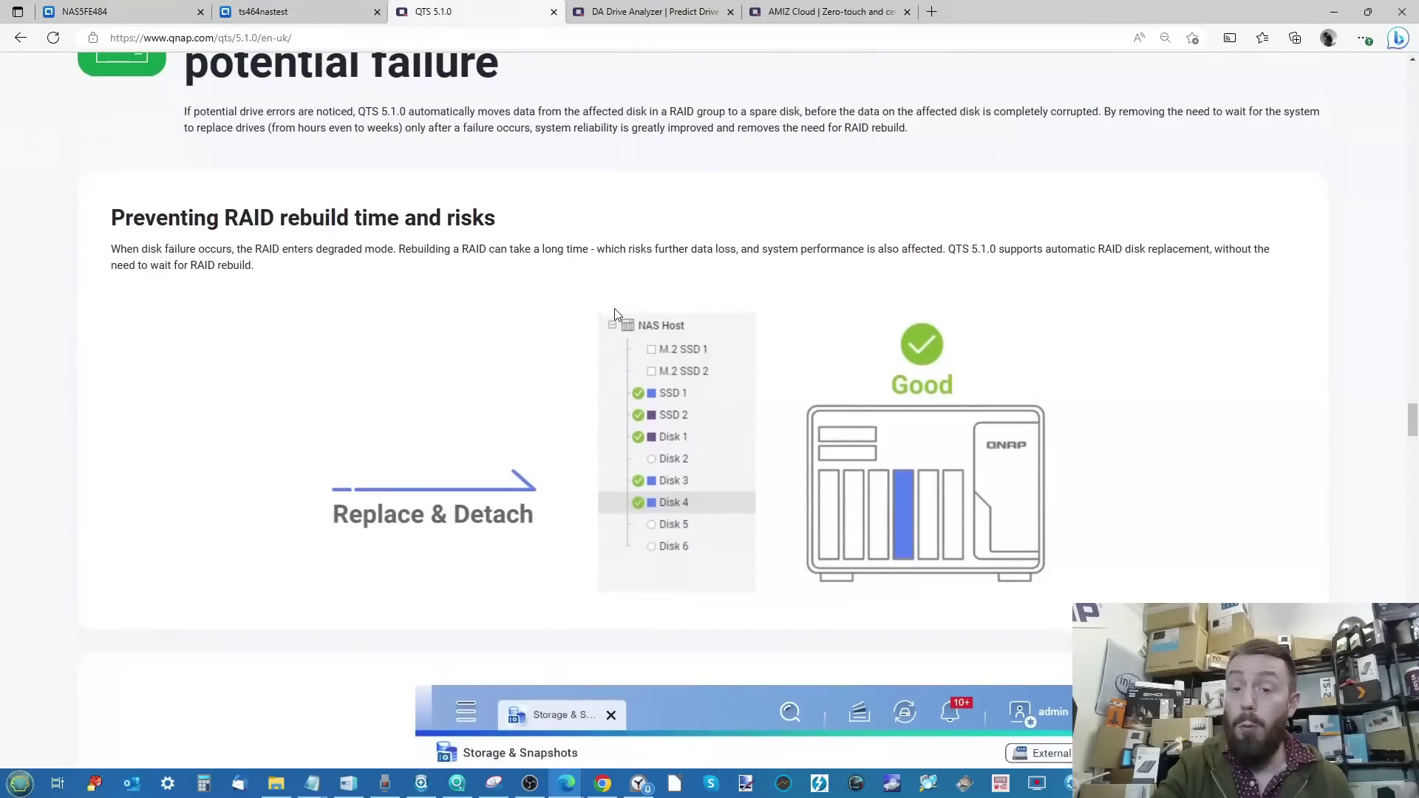
scroll(617, 315, down, 7)
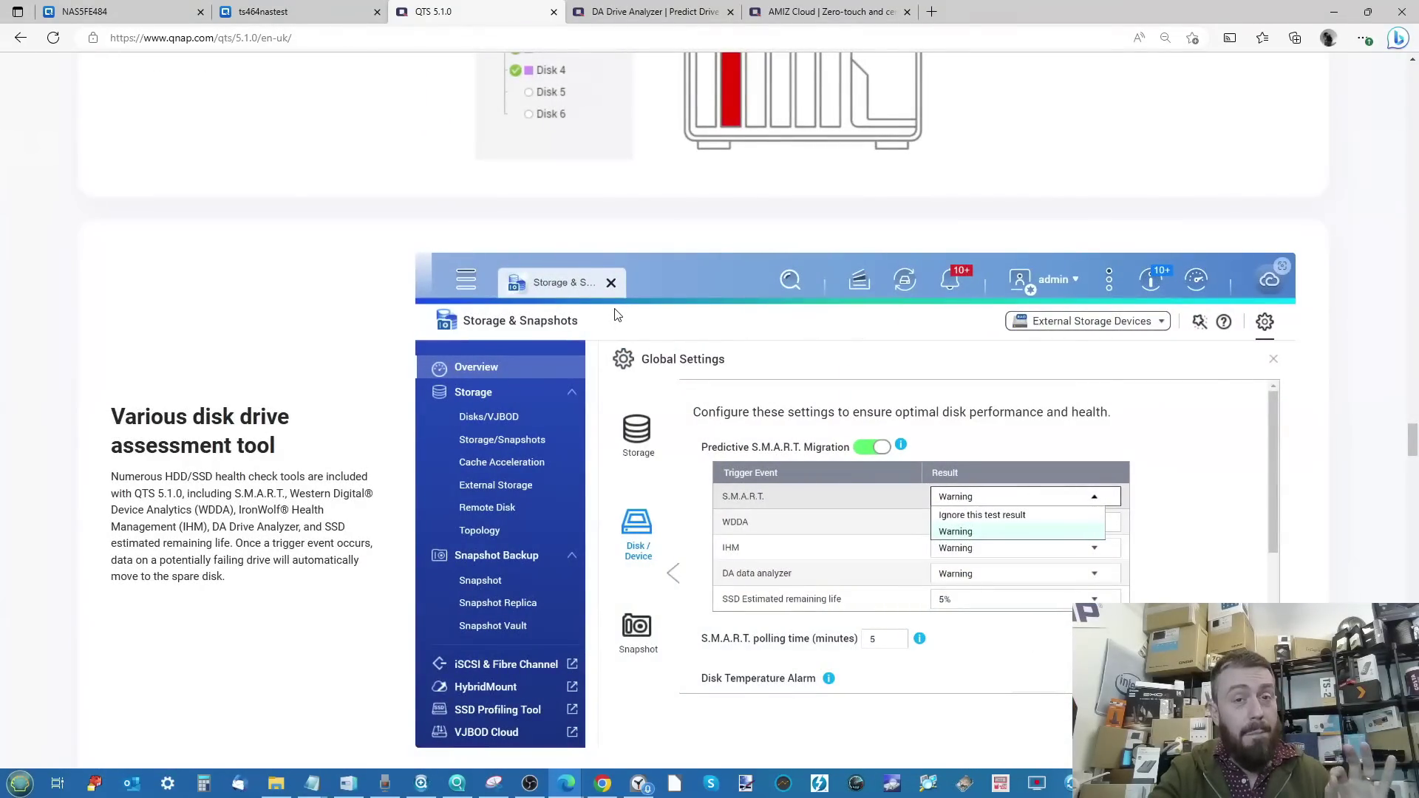
scroll(617, 314, down, 2)
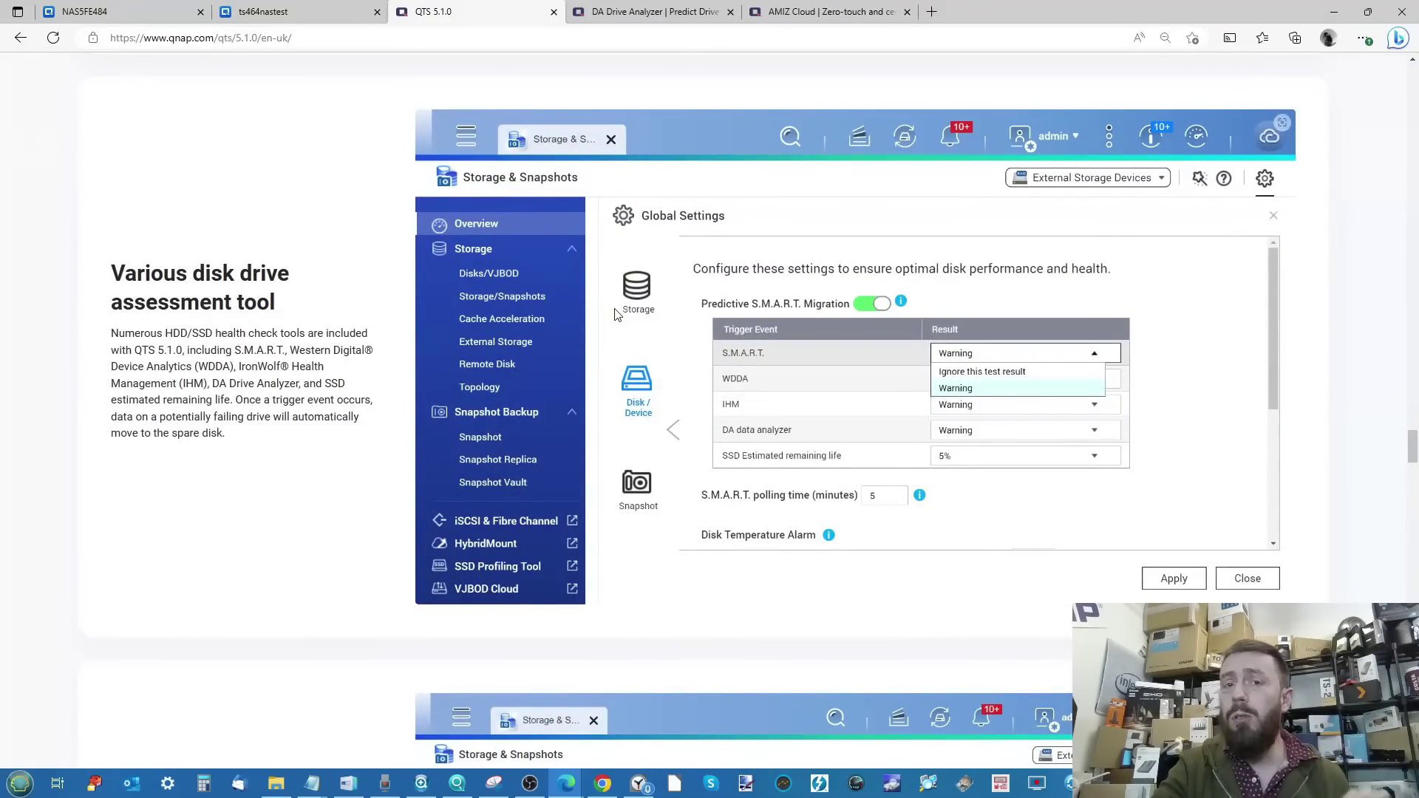
click(342, 12)
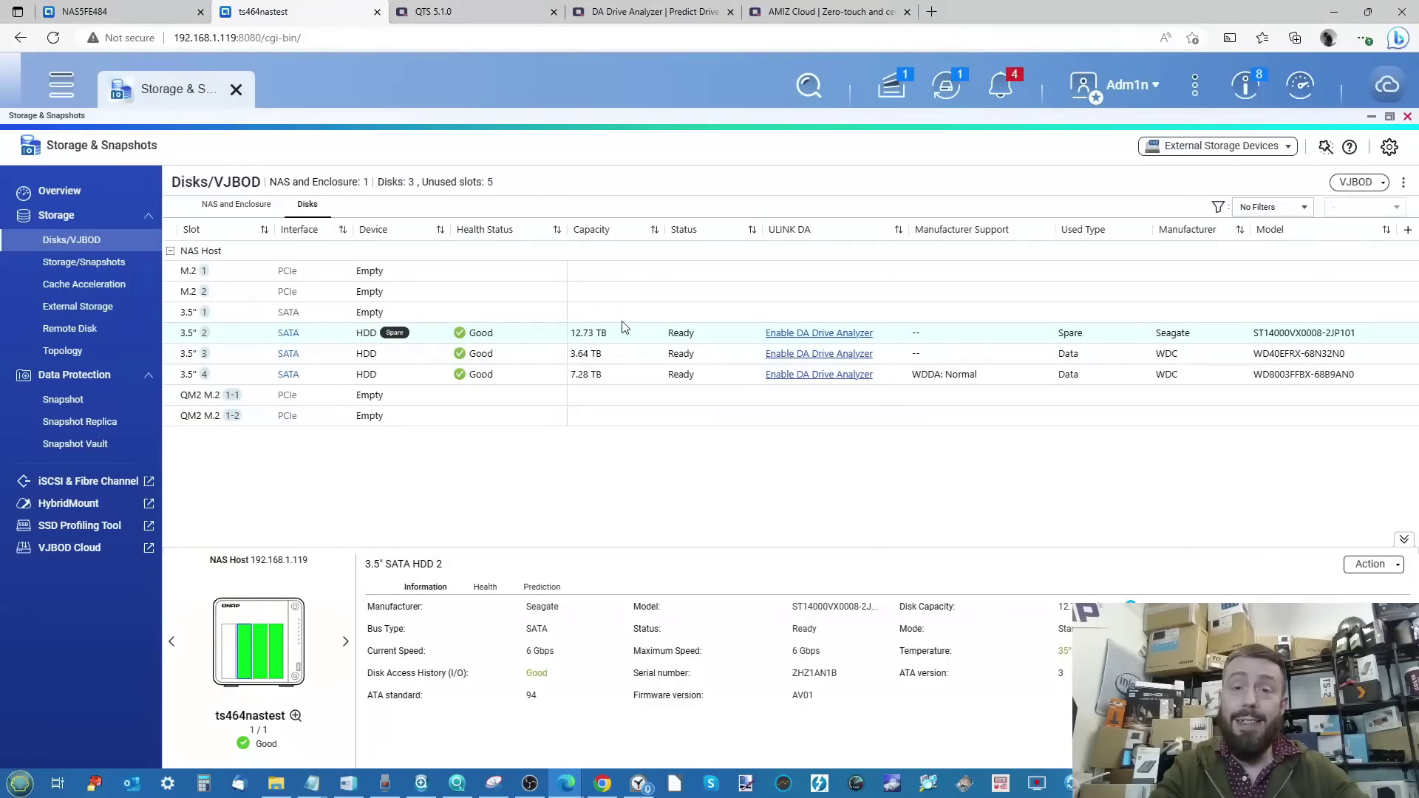
Review the spare disk's health details and advanced NCQ setting, then go to Storage/Snapshots
click(485, 586)
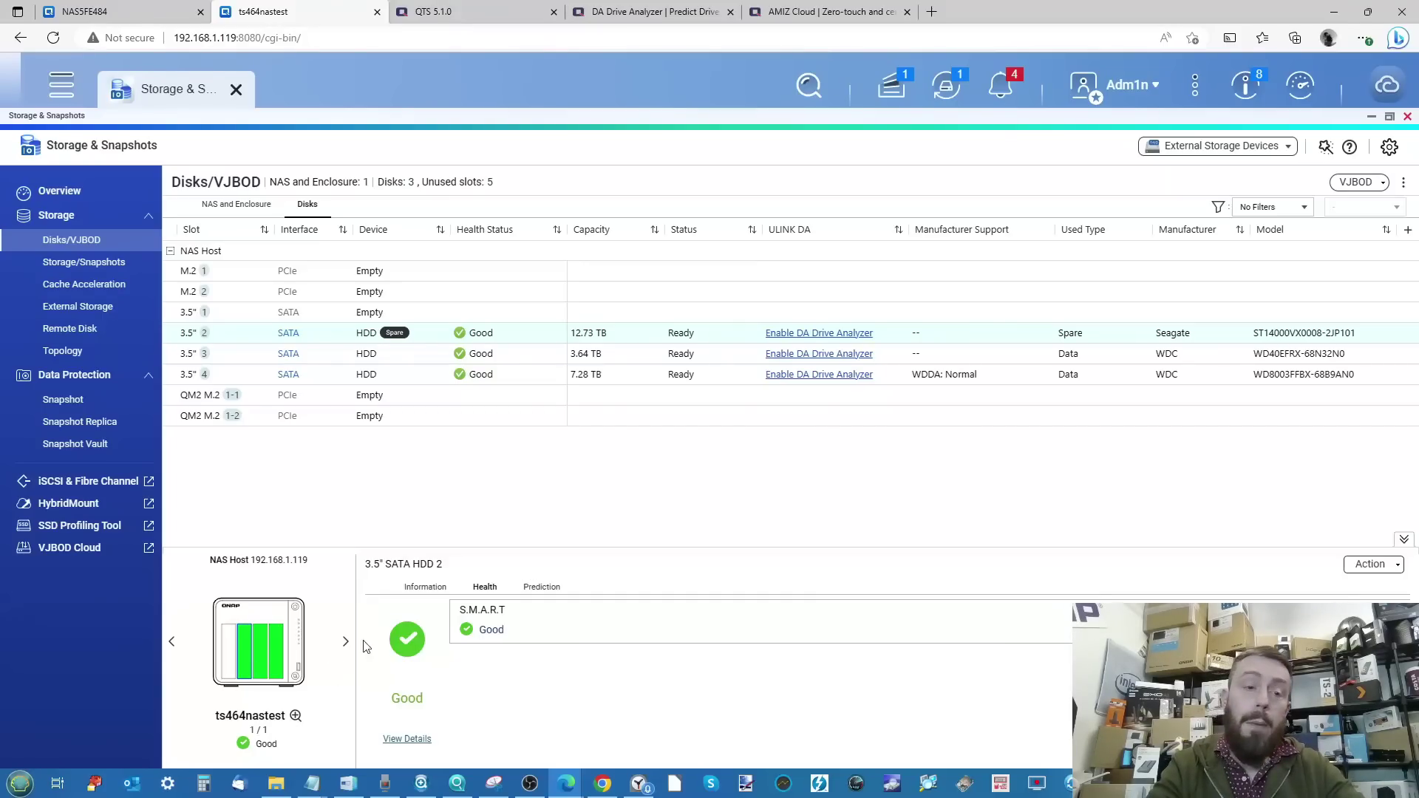
click(410, 739)
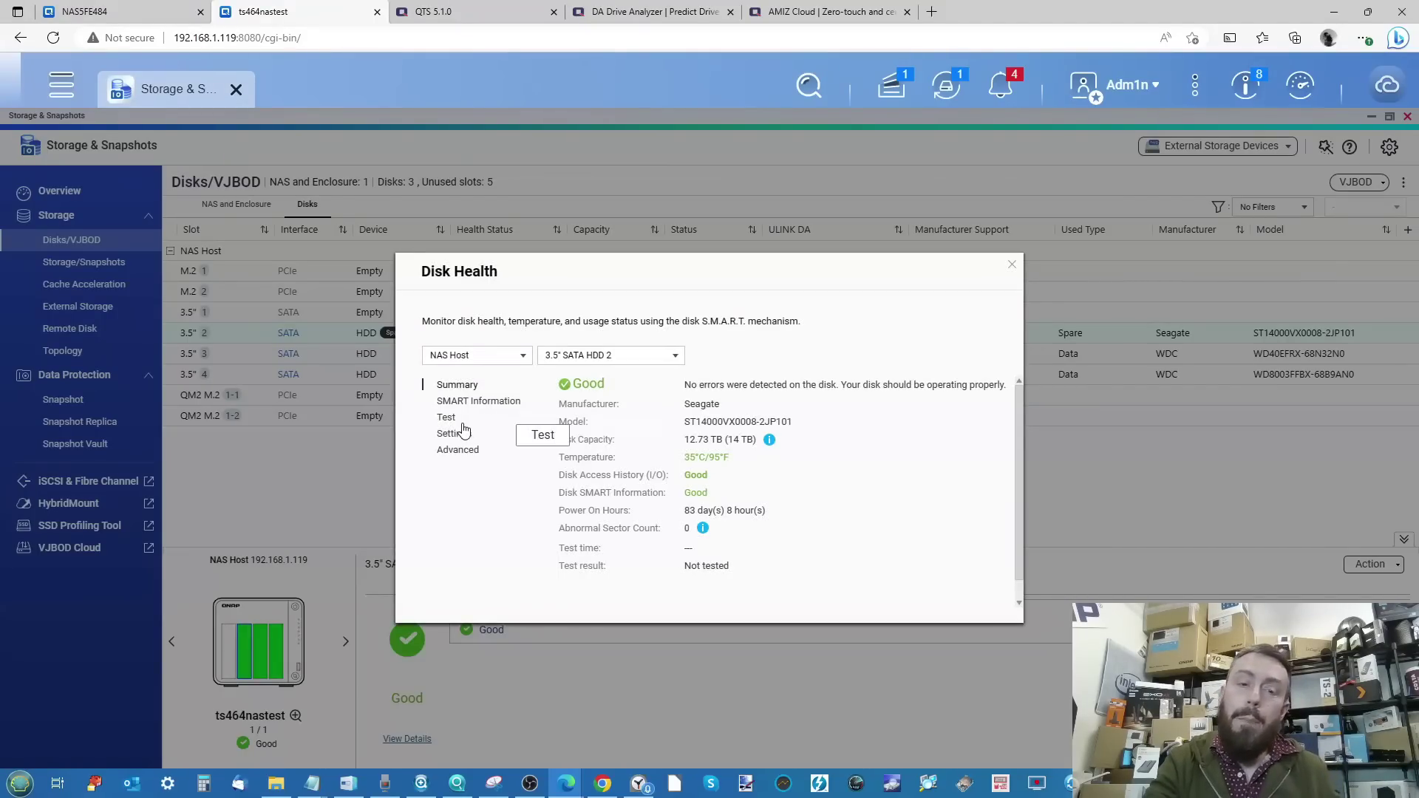
click(453, 450)
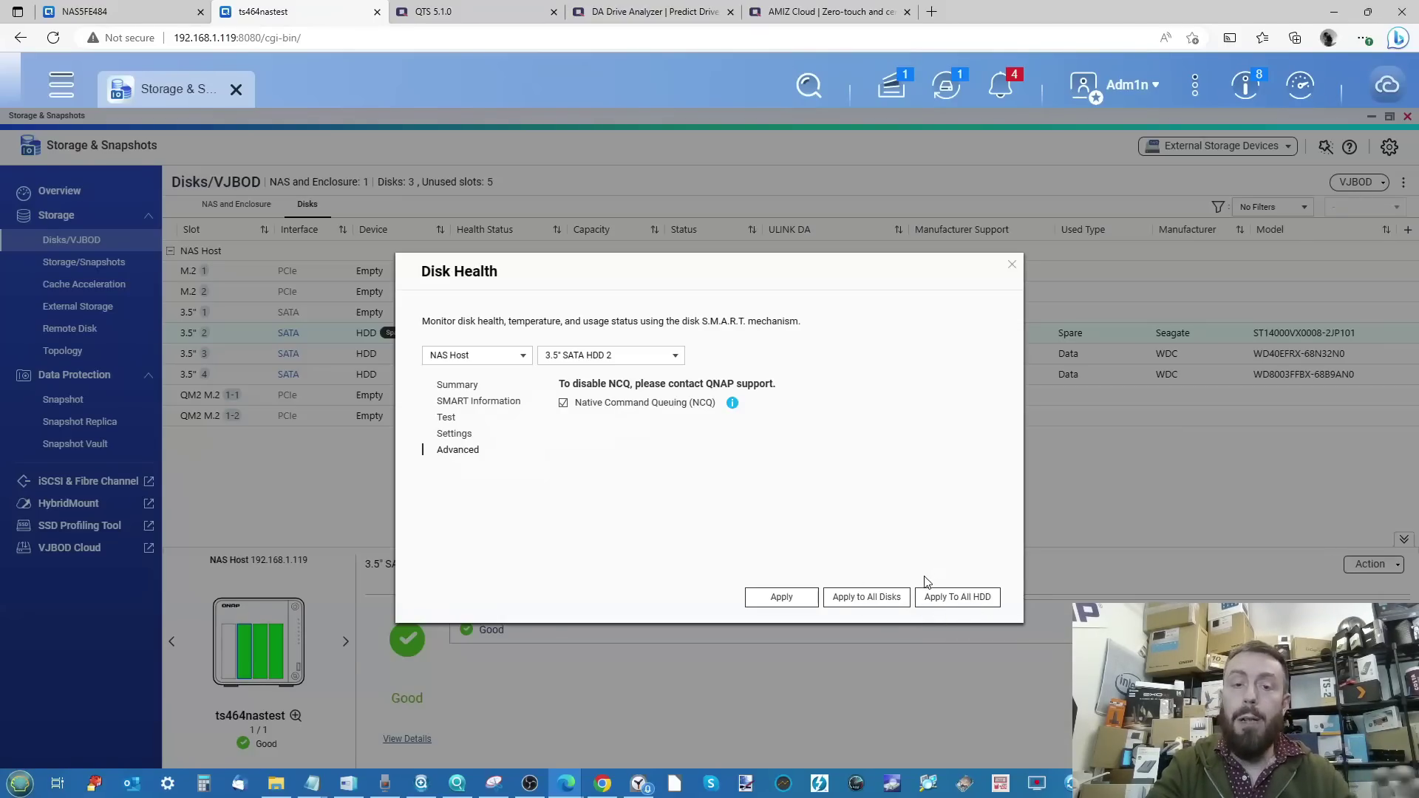
click(1013, 264)
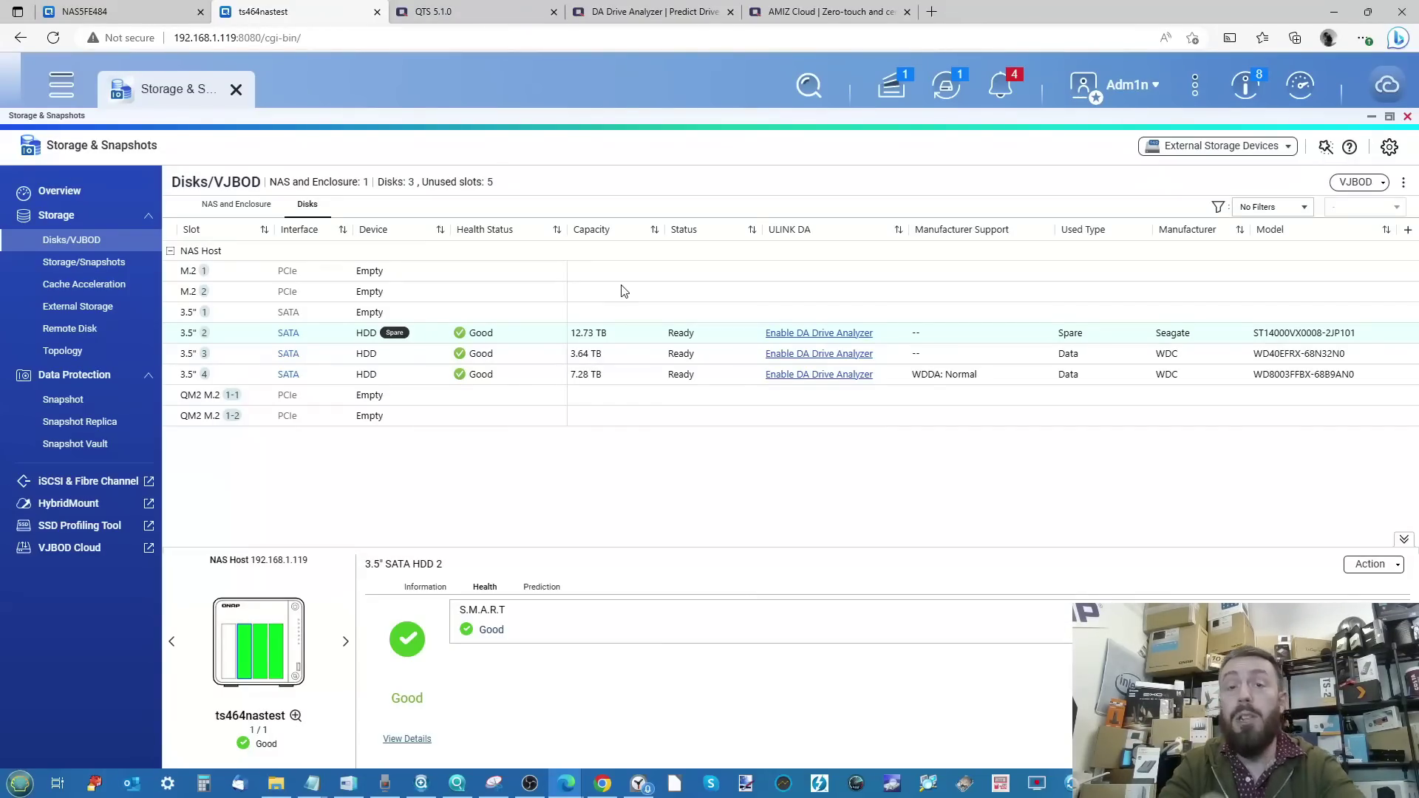
click(89, 266)
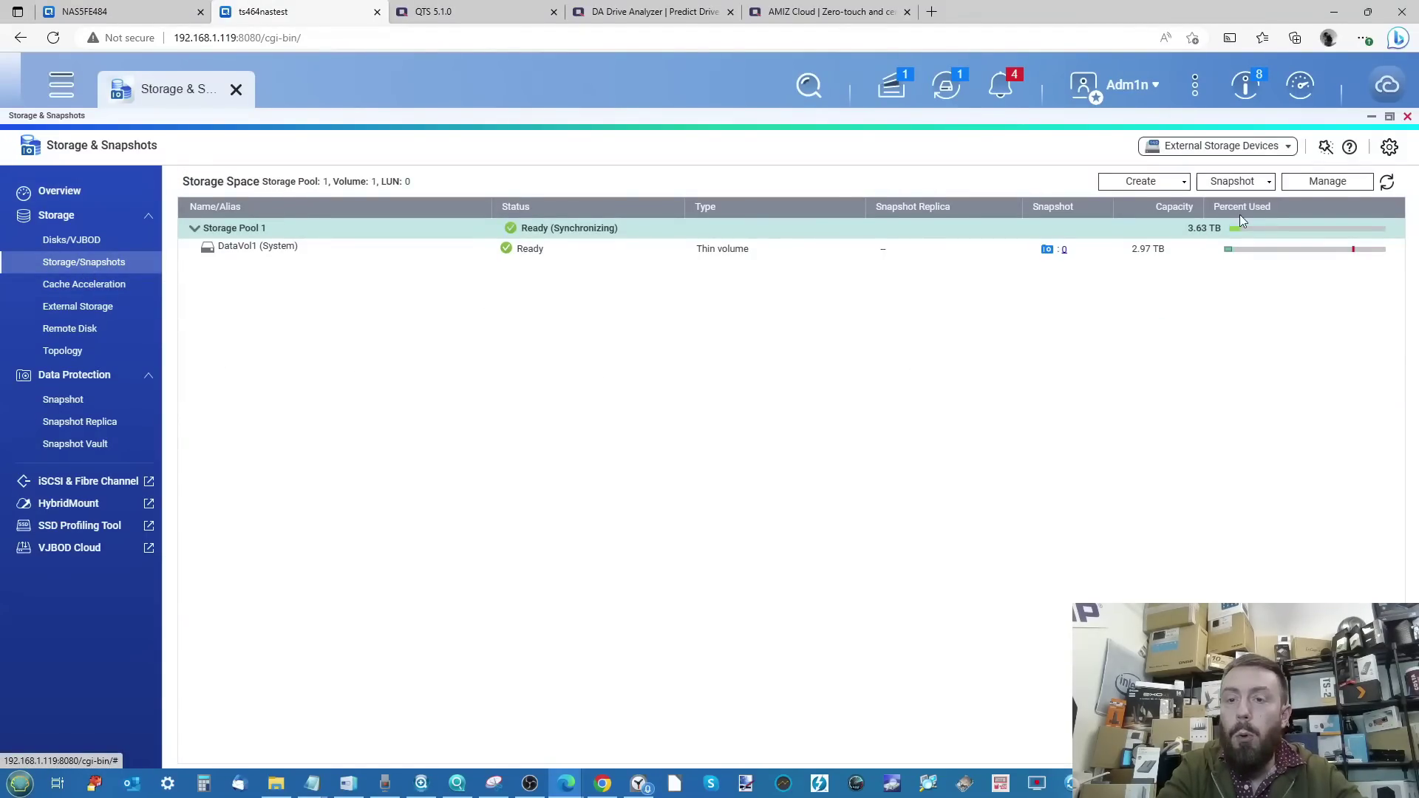
Choose Create > New Storage Pool to launch the Create Storage Pool Wizard
click(1169, 187)
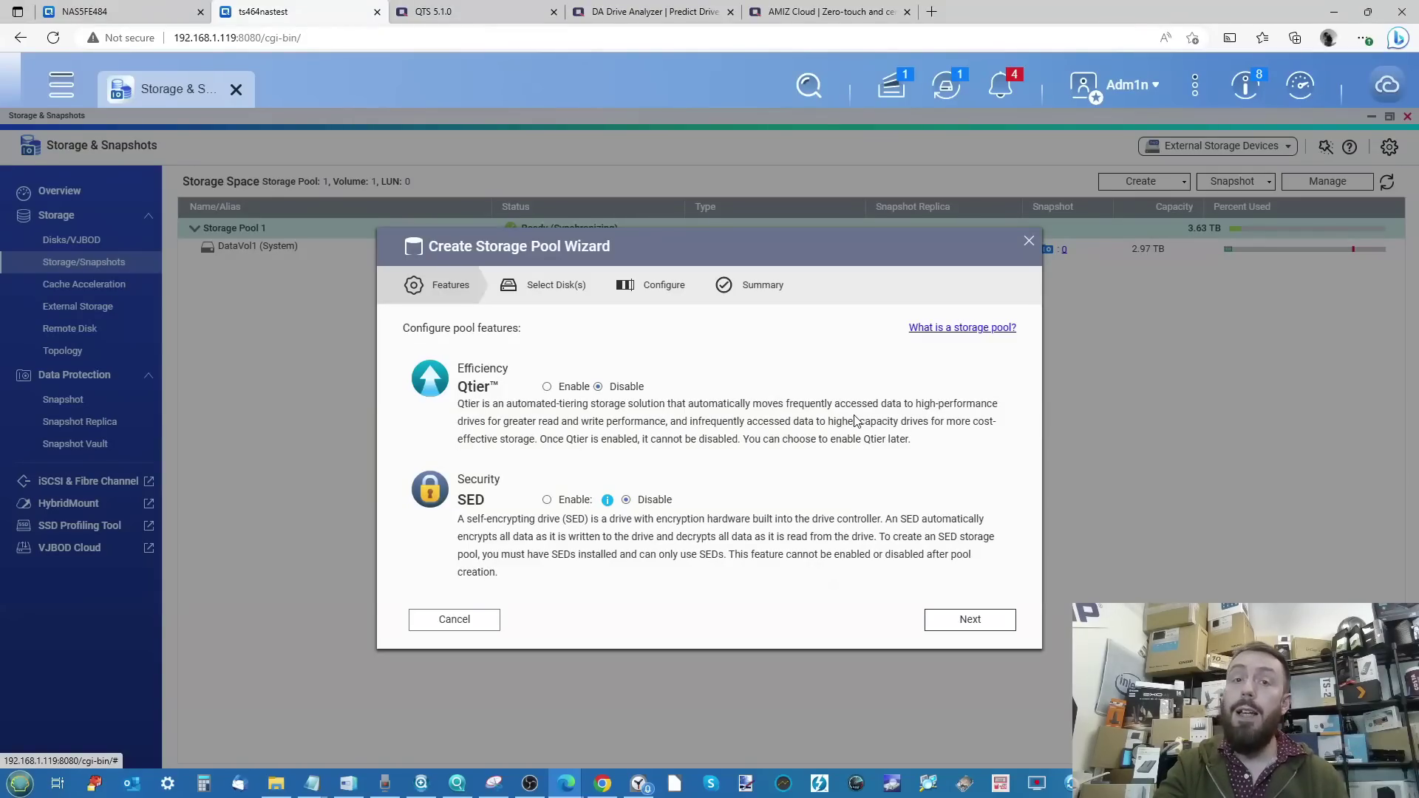
Enable Qtier, dismiss the disk picker to review the tier configuration, then cancel the wizard
click(547, 388)
click(983, 620)
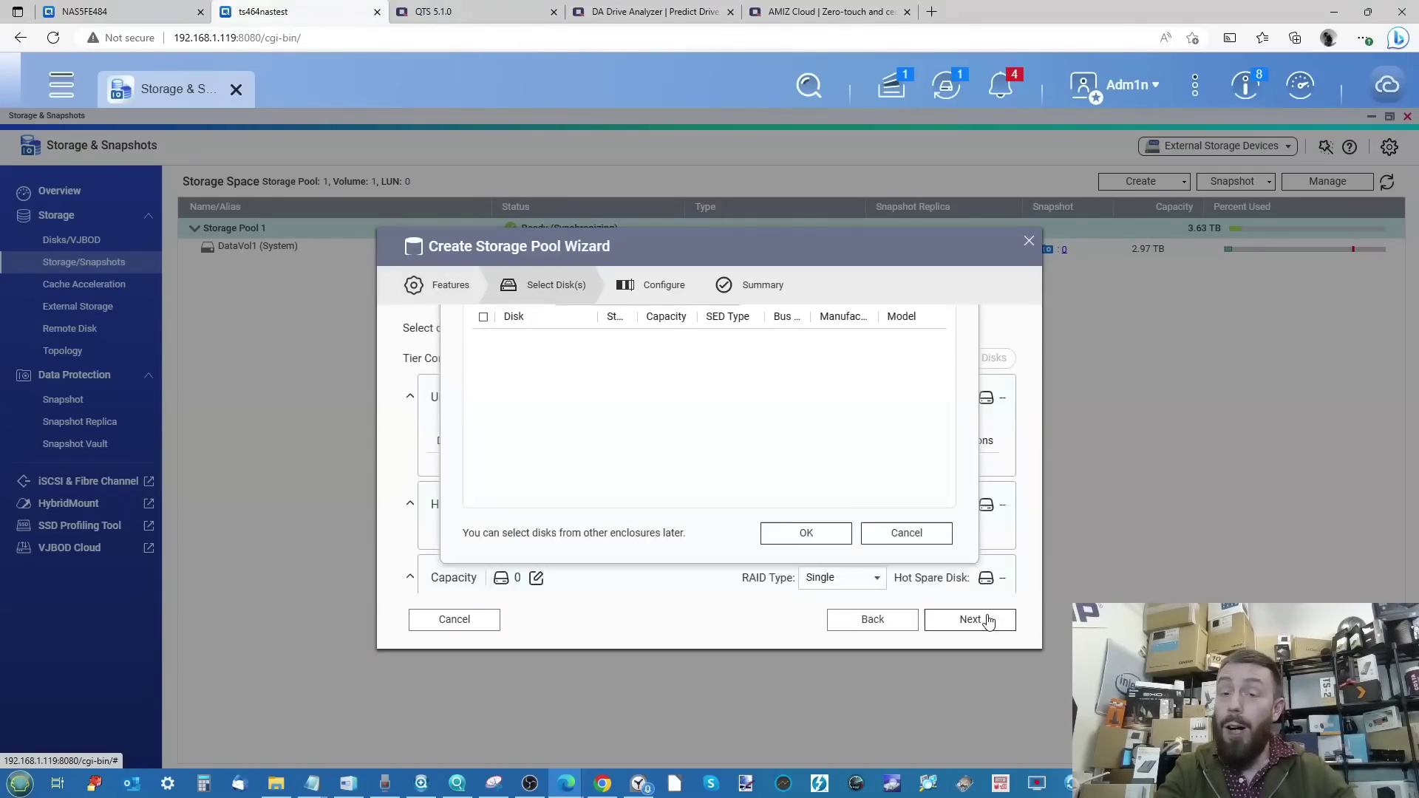
click(903, 604)
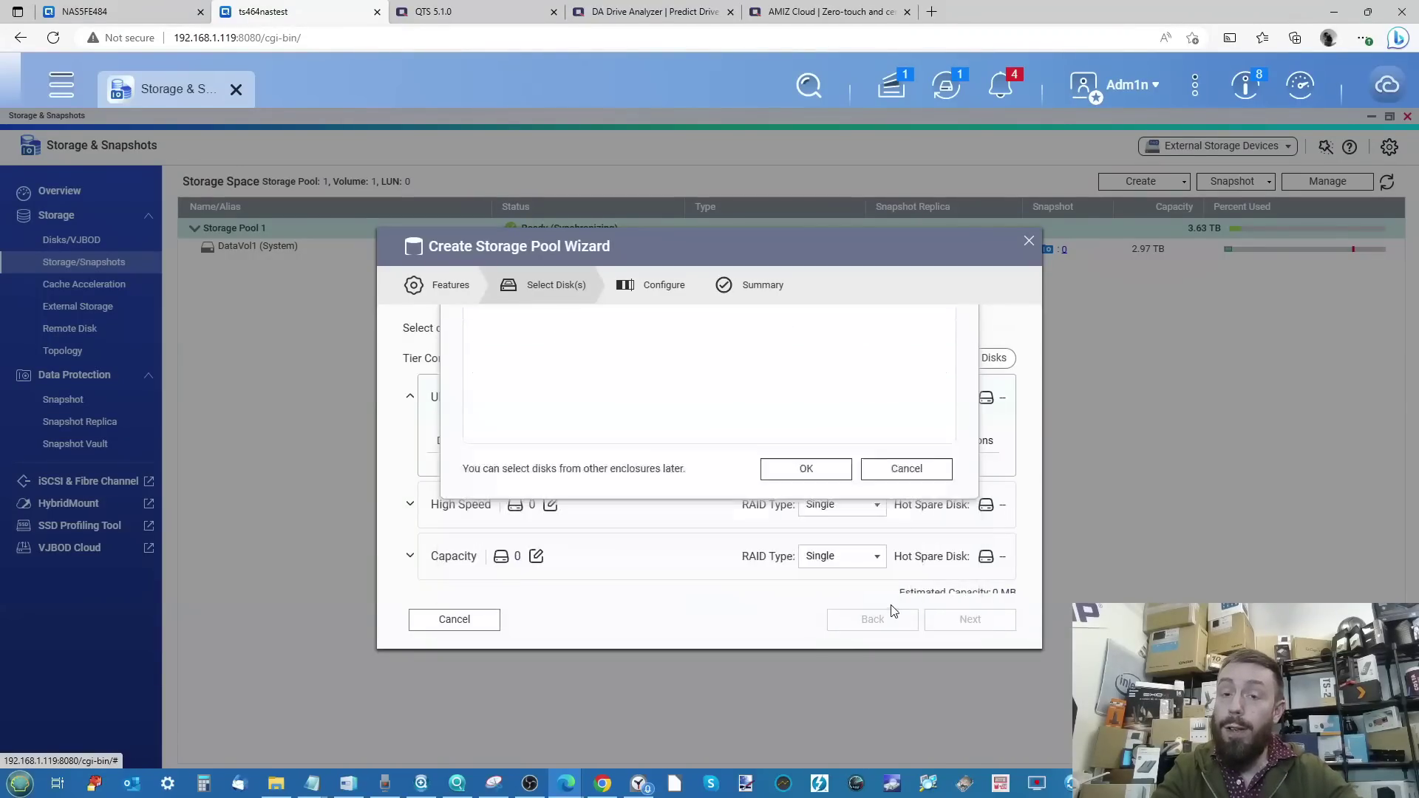
scroll(668, 446, down, 1)
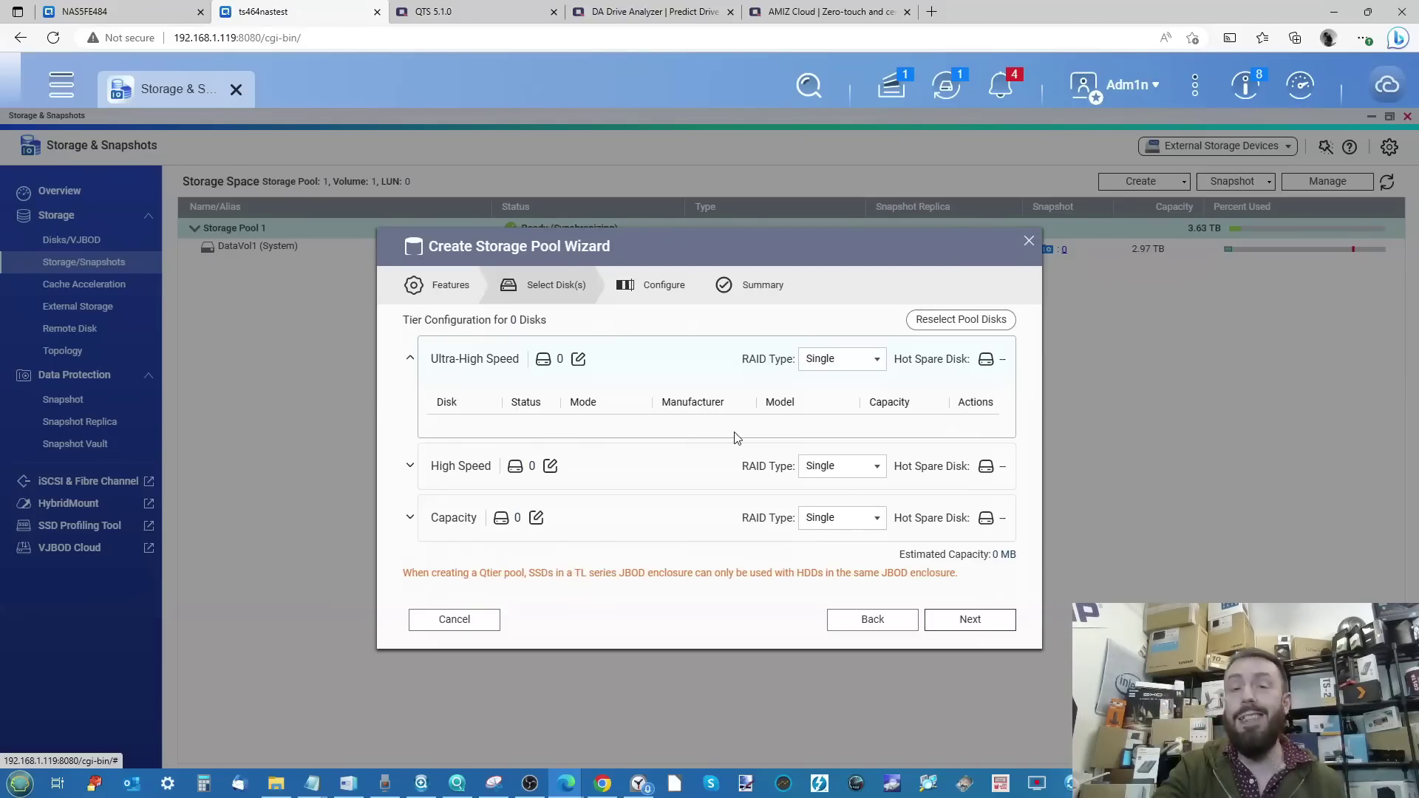
click(1407, 118)
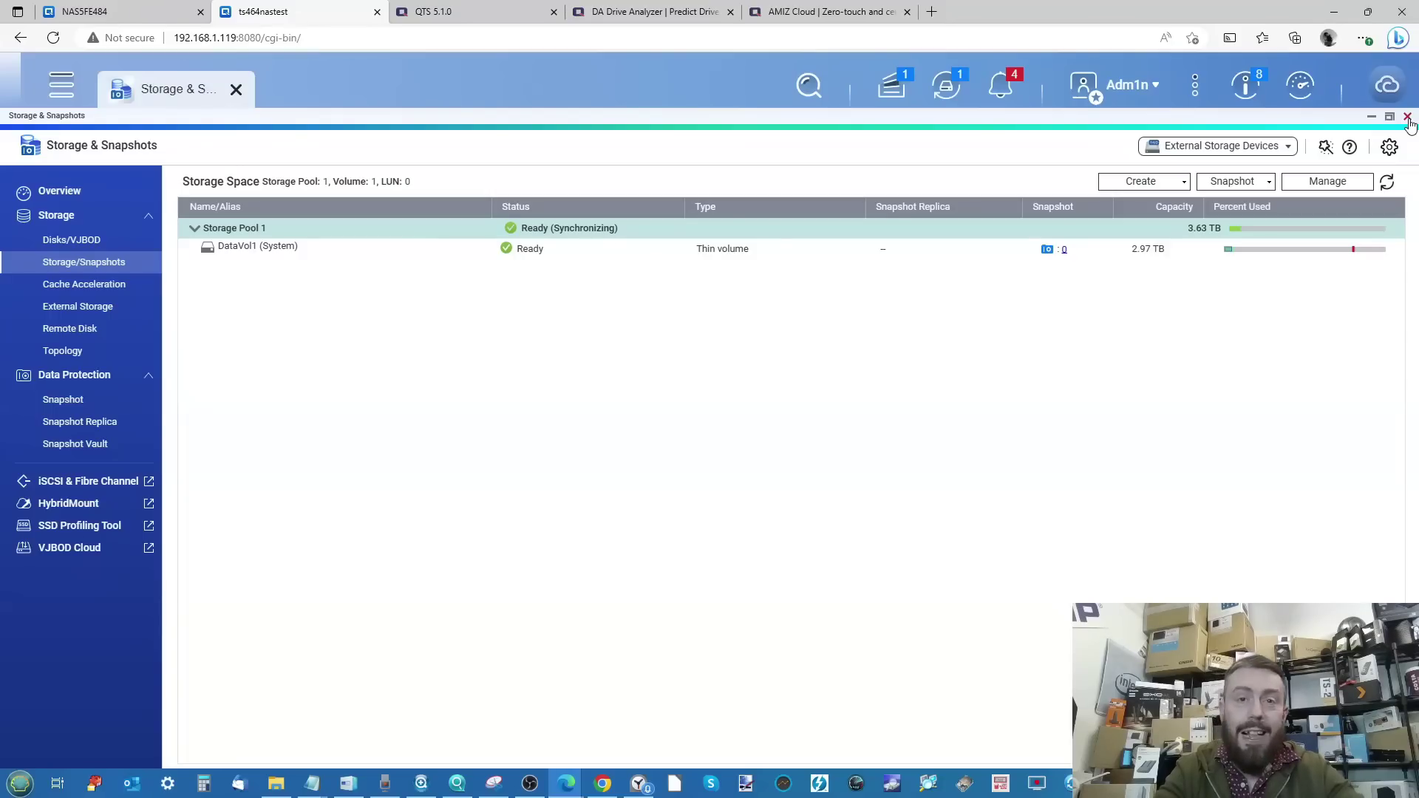
Close the Storage & Snapshots window to get back to the ts464nastest desktop
click(1408, 118)
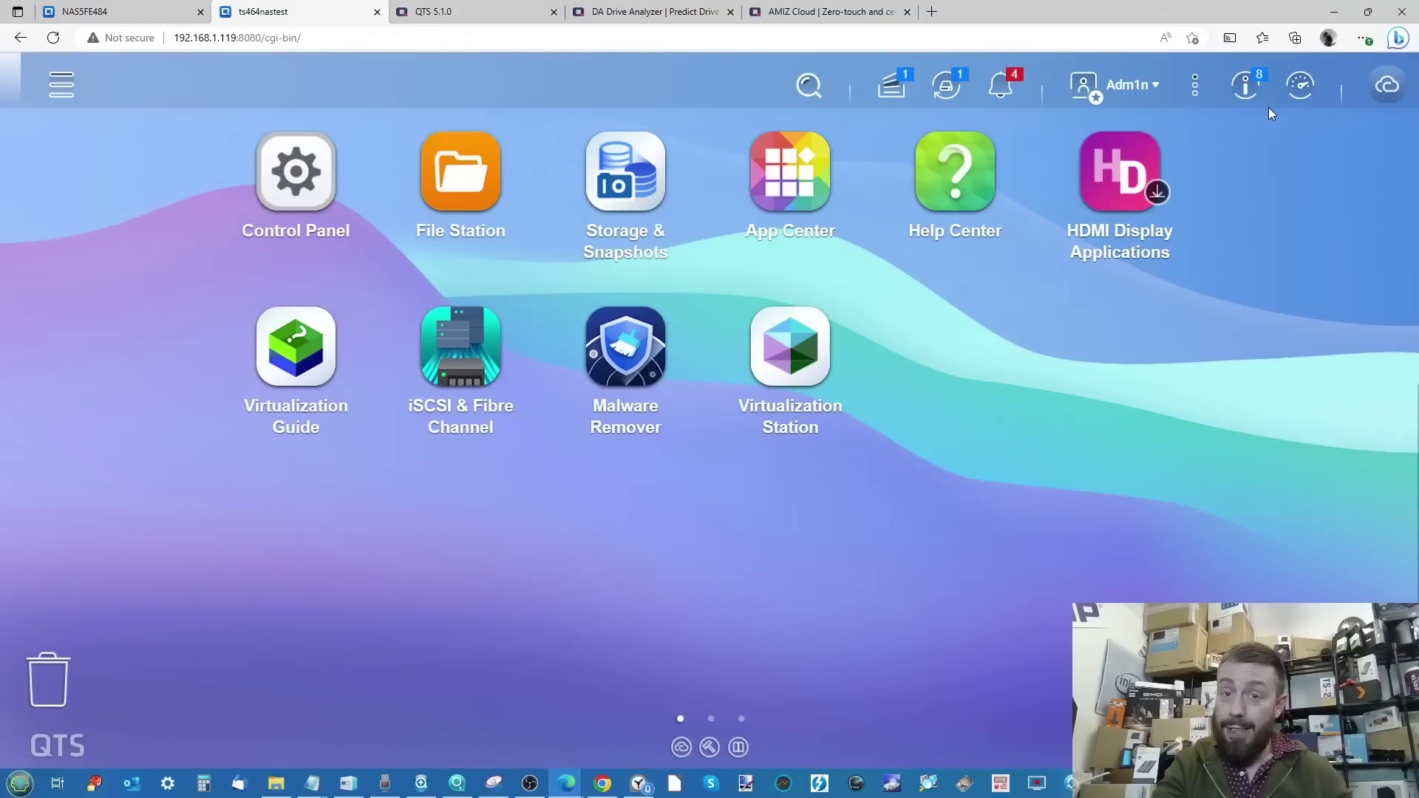
Switch to the other NAS session and close its Storage & Snapshots window
click(1130, 86)
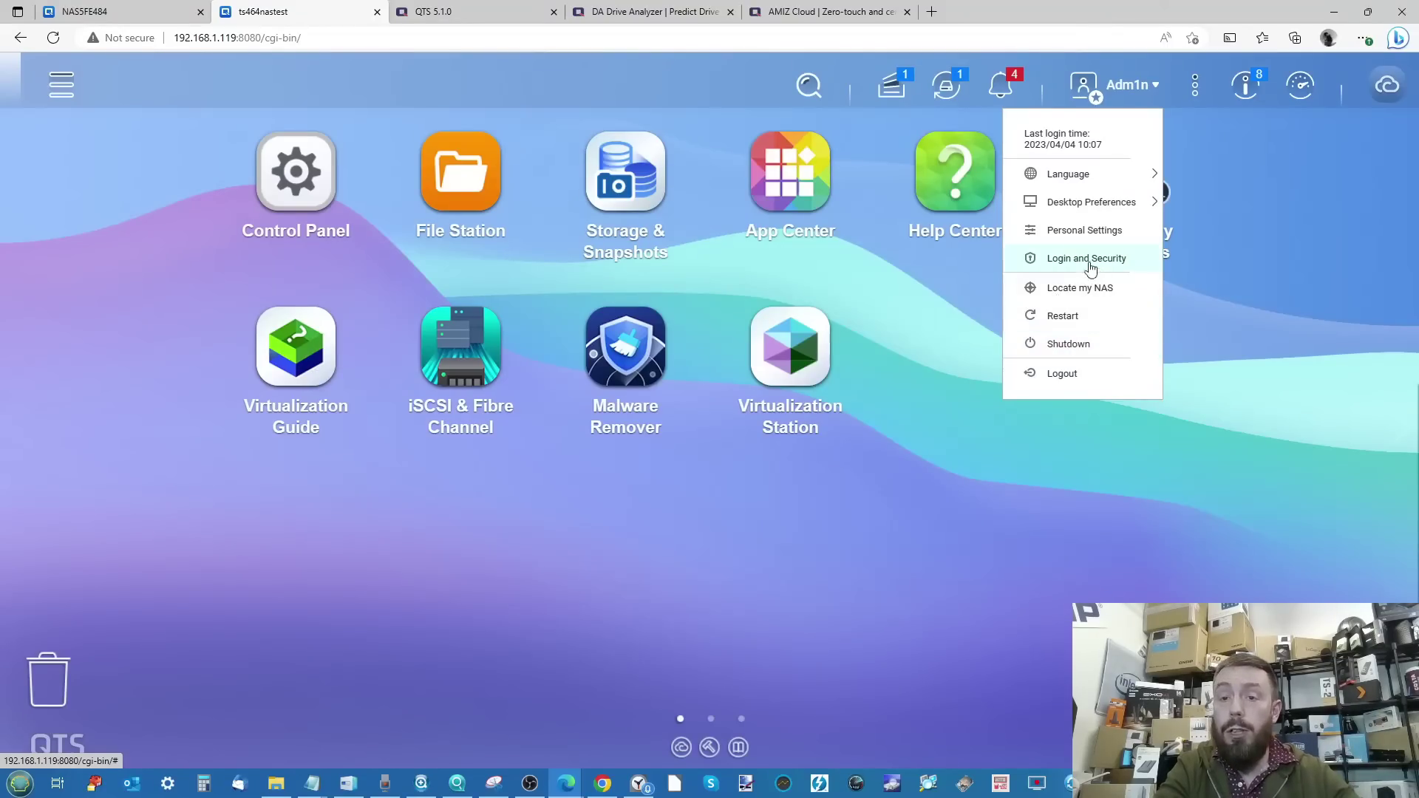
click(156, 9)
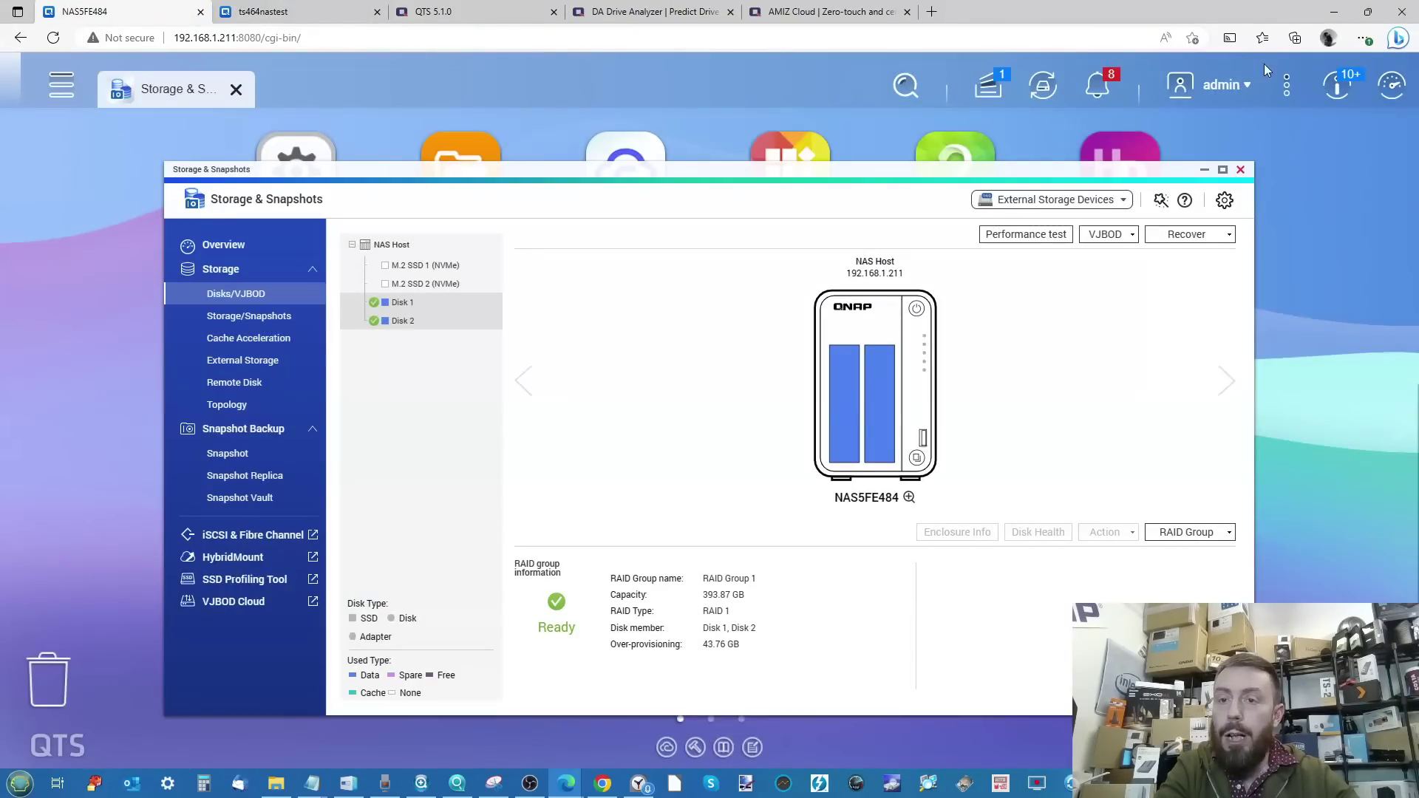
click(1240, 169)
Review the admin Options' 2-Step Verification and Password Settings, then switch to ts464nastest
click(1228, 84)
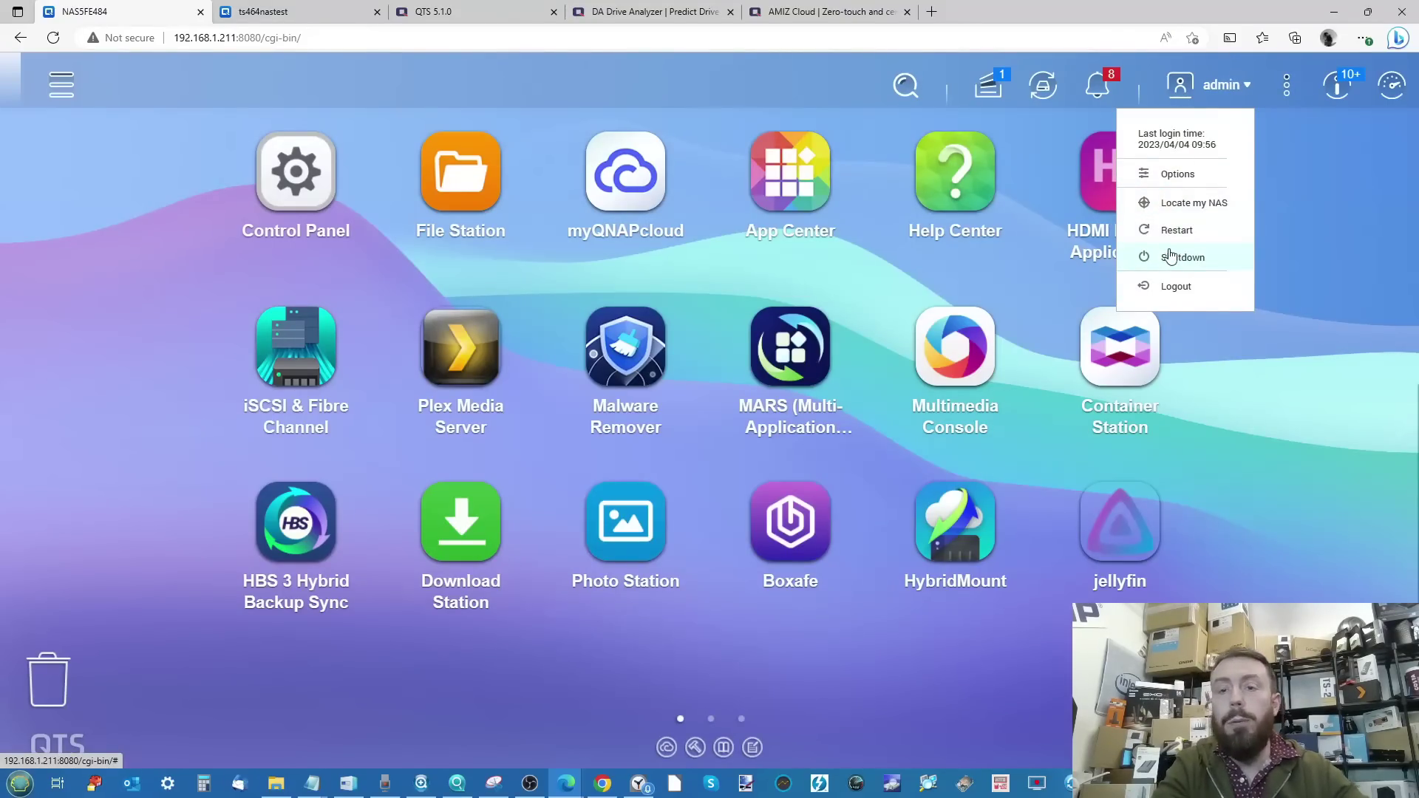
click(1175, 173)
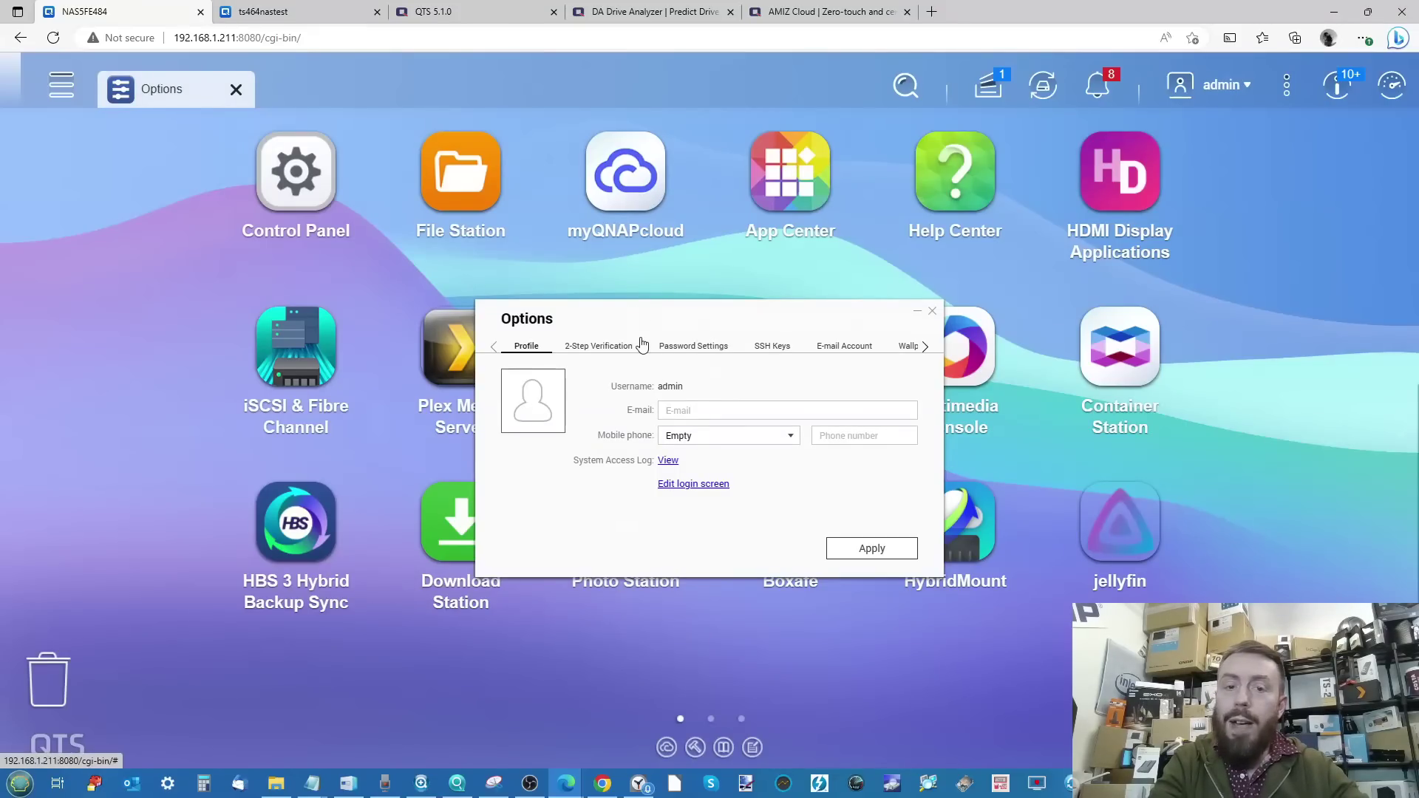
click(606, 348)
click(694, 347)
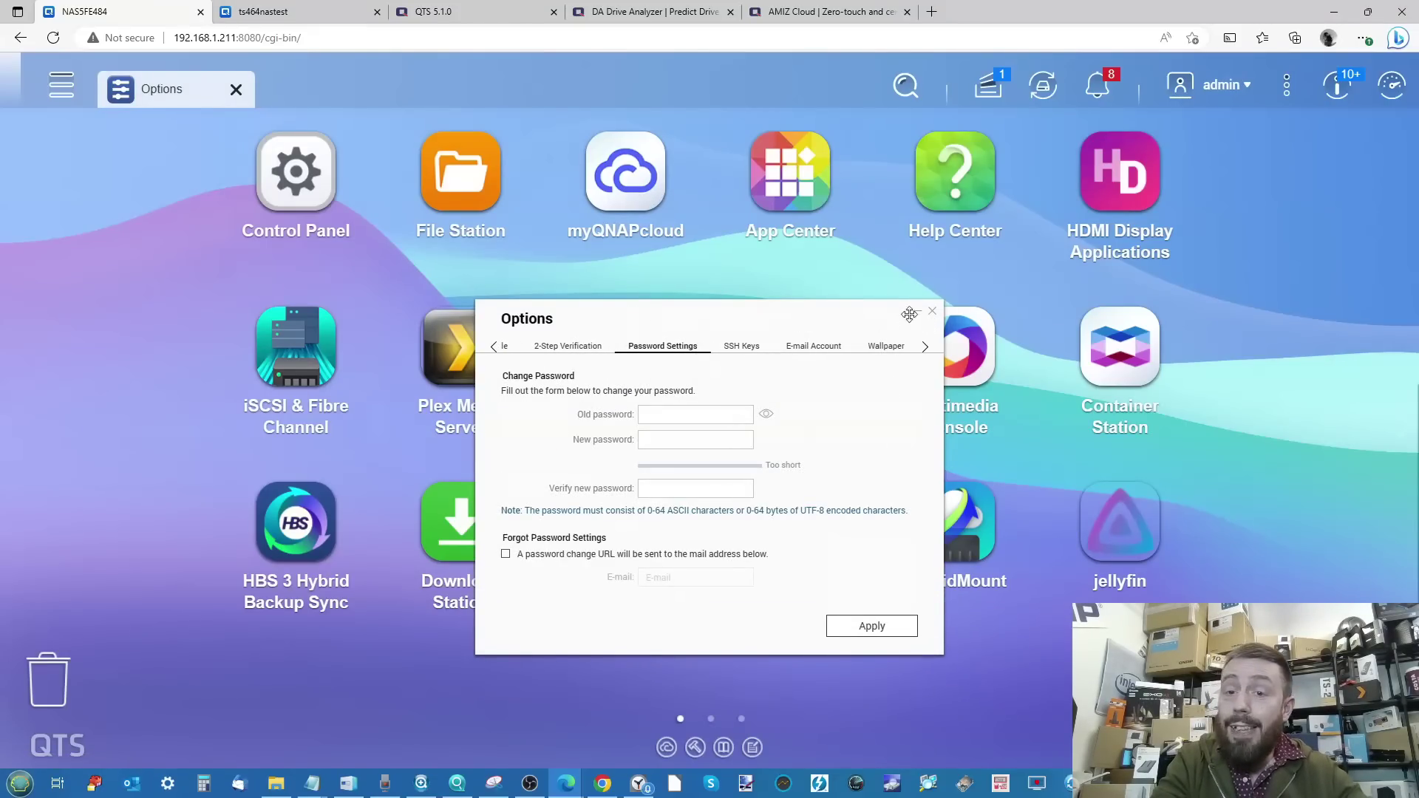
scroll(804, 351, down, 1)
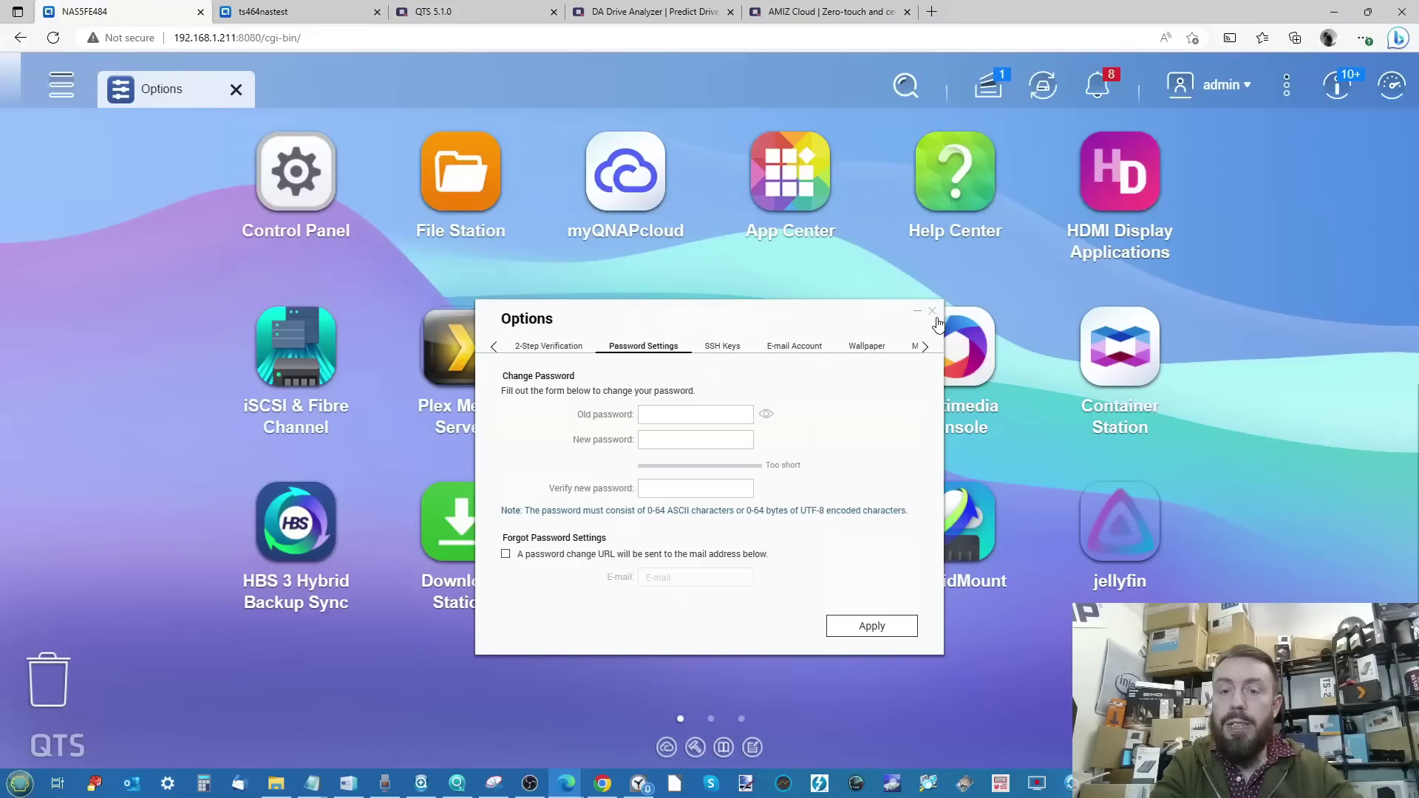
click(299, 11)
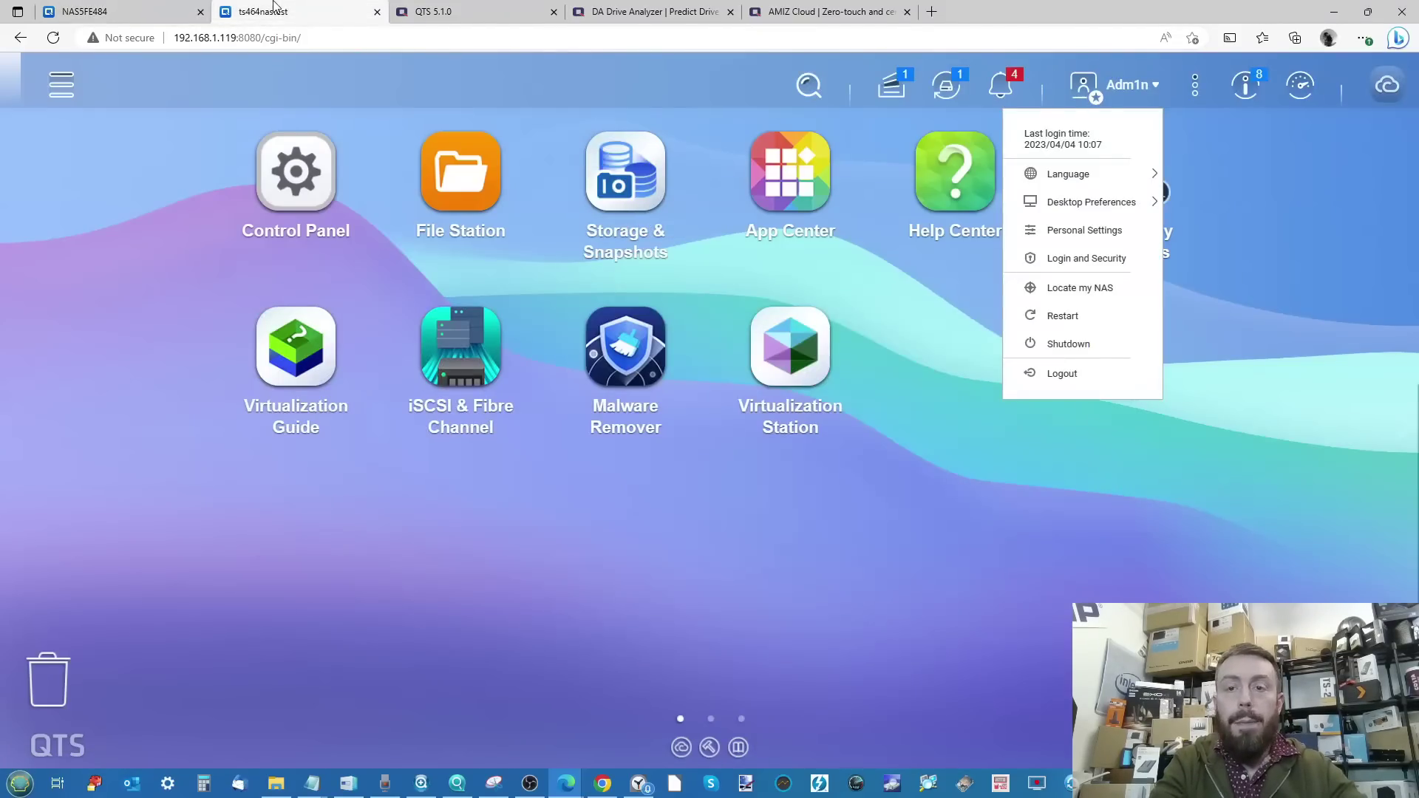
click(1090, 259)
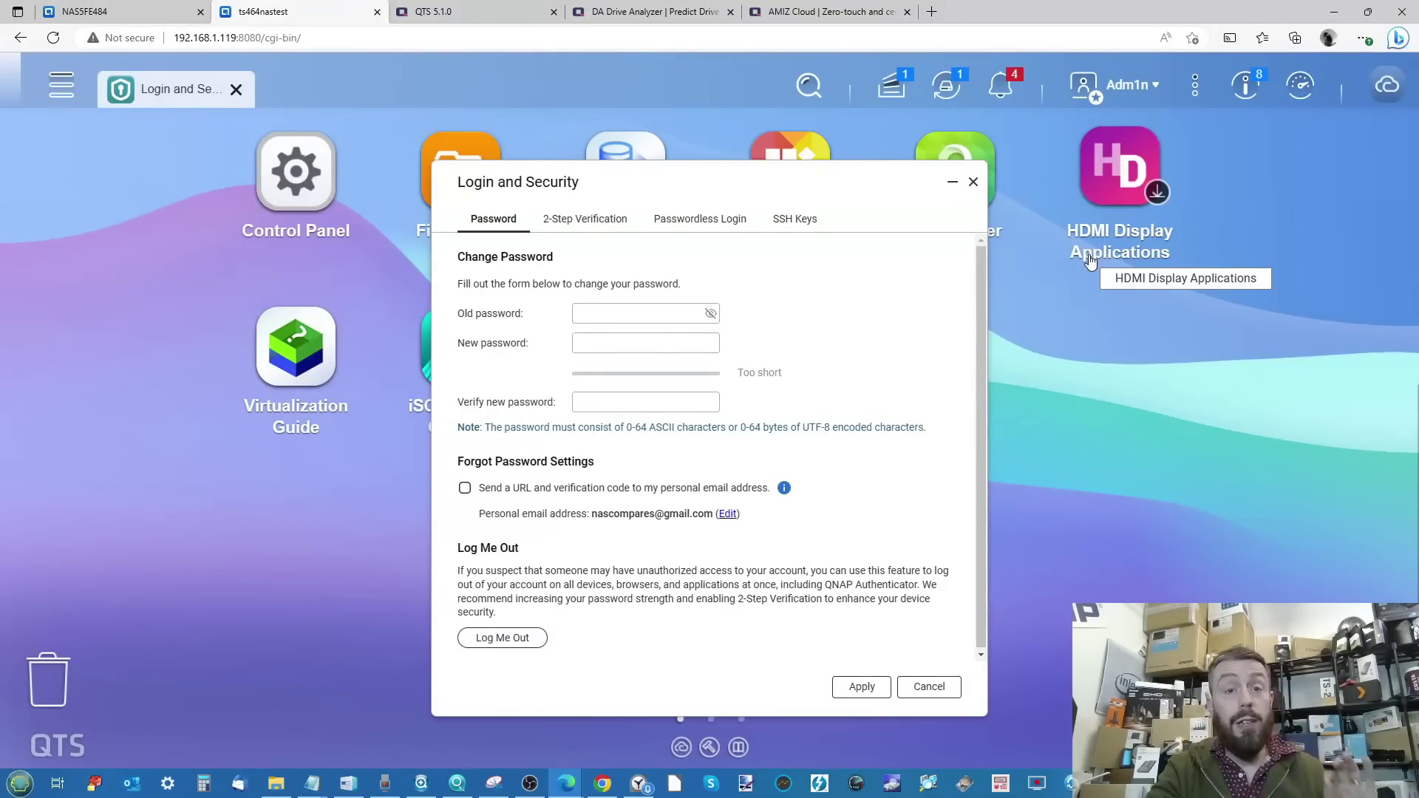
click(663, 218)
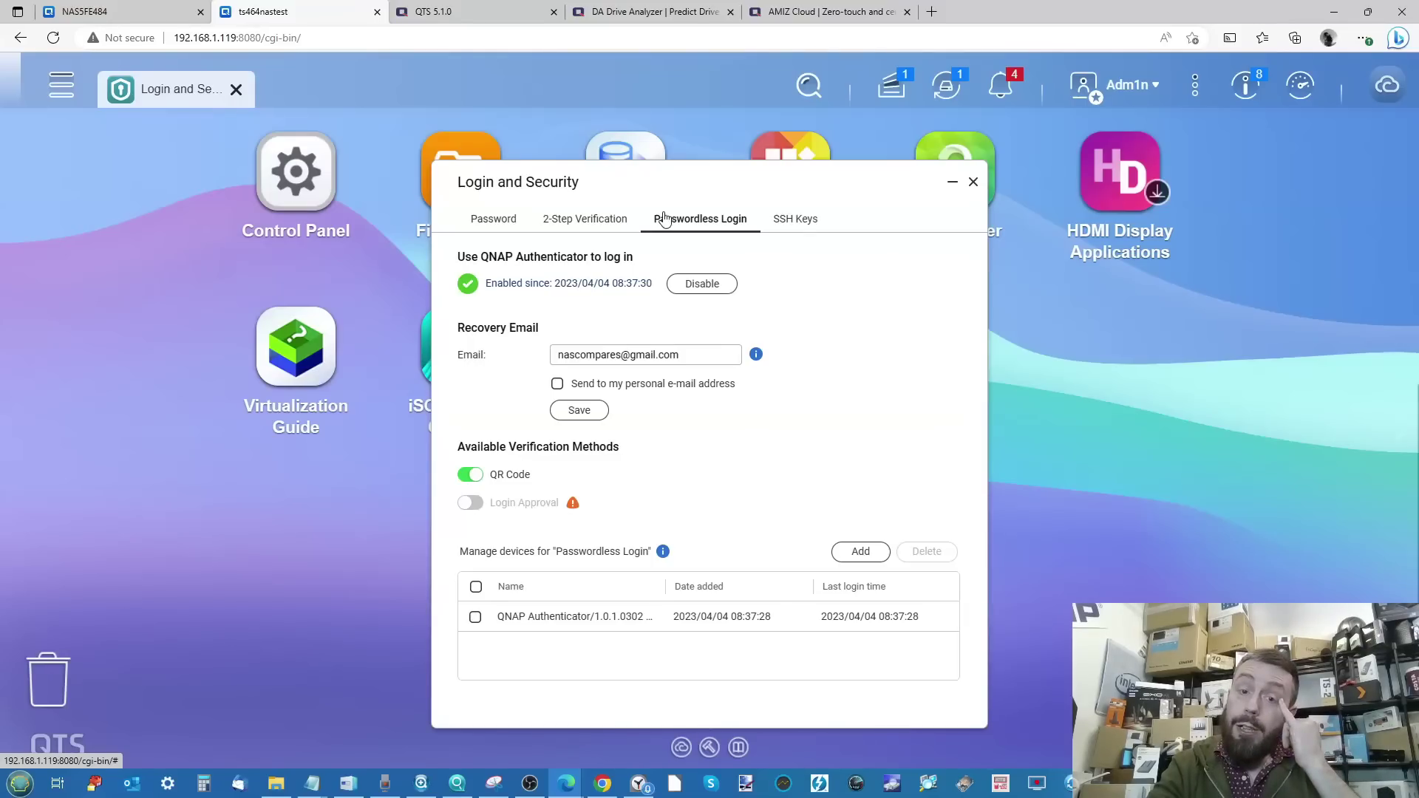
click(570, 221)
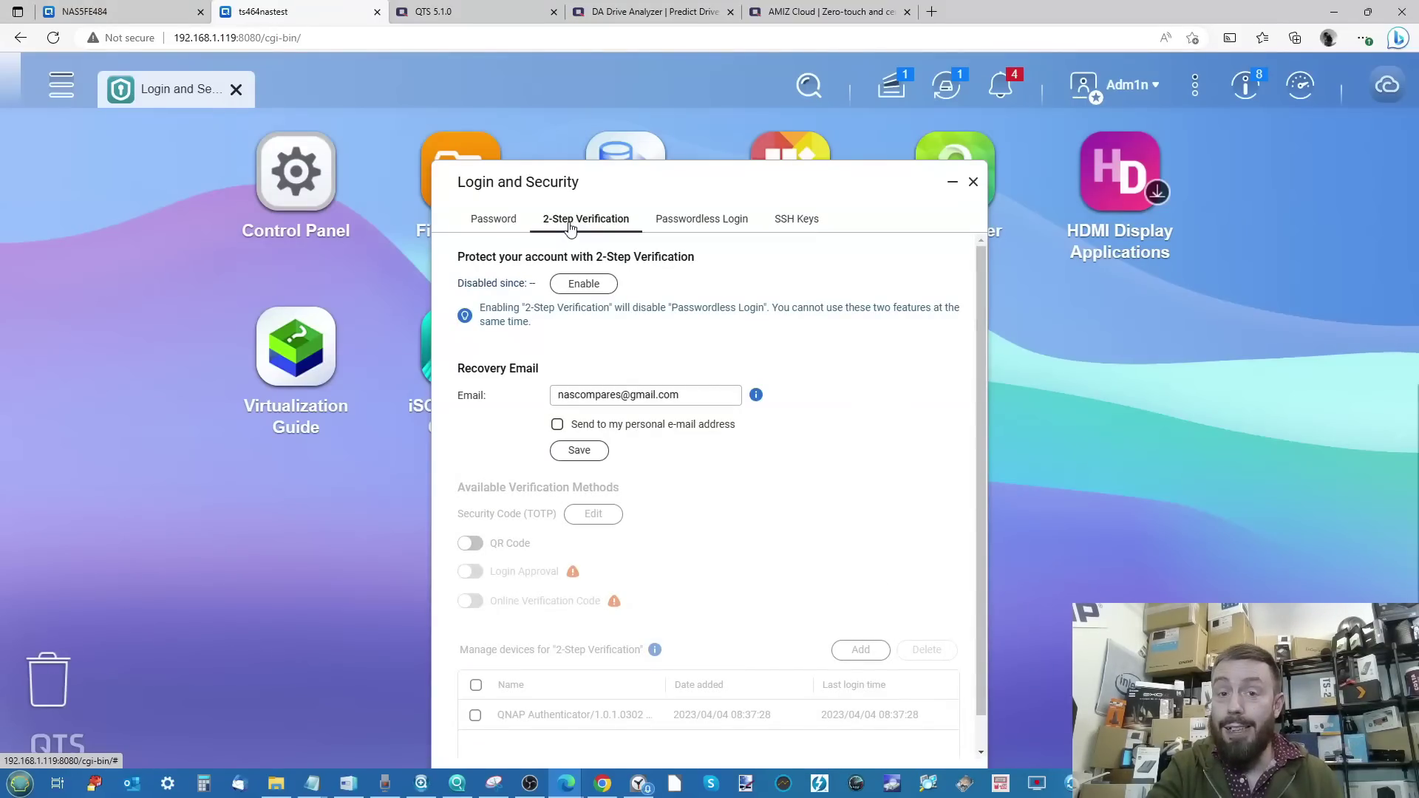
scroll(549, 284, down, 1)
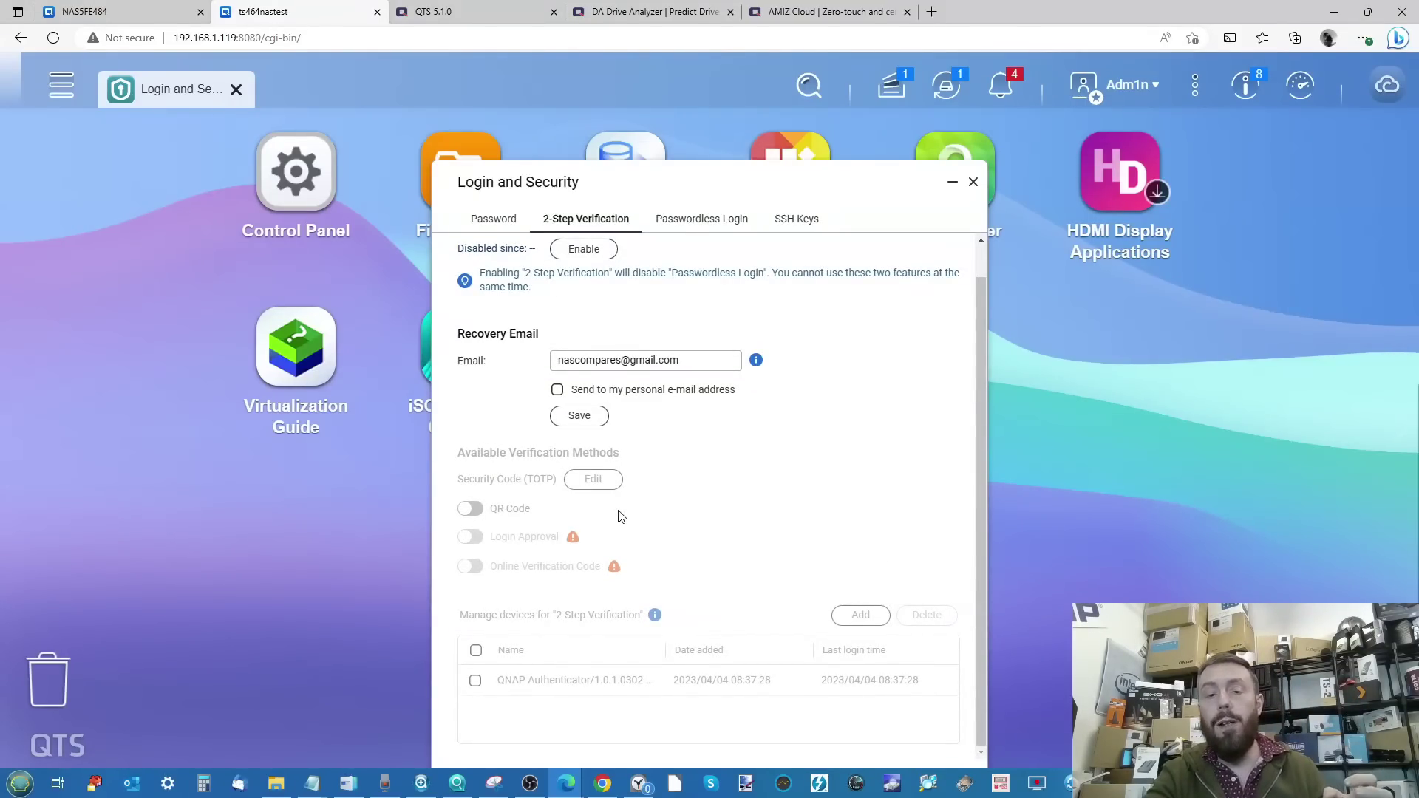
click(482, 225)
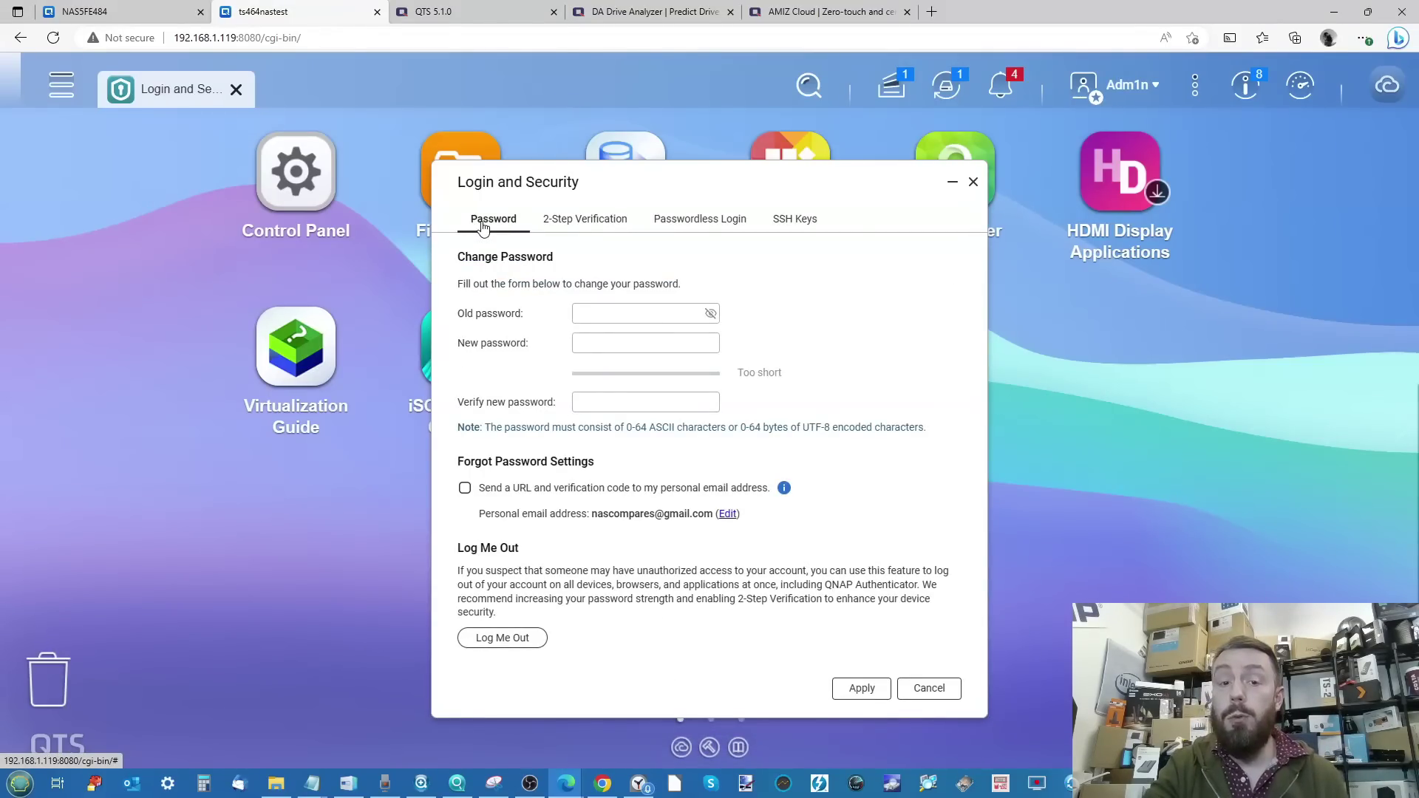
scroll(516, 671, up, 5)
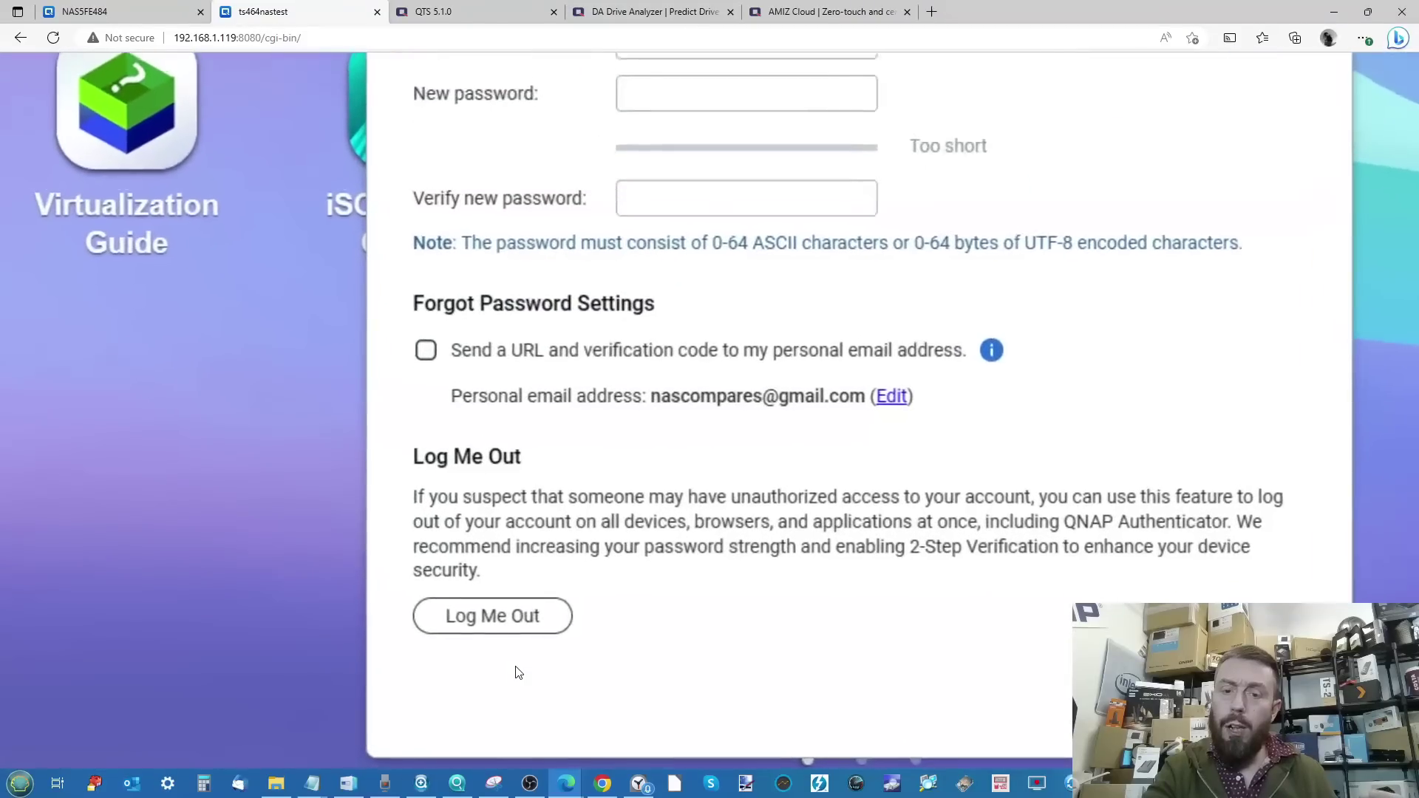
scroll(516, 670, right, 3)
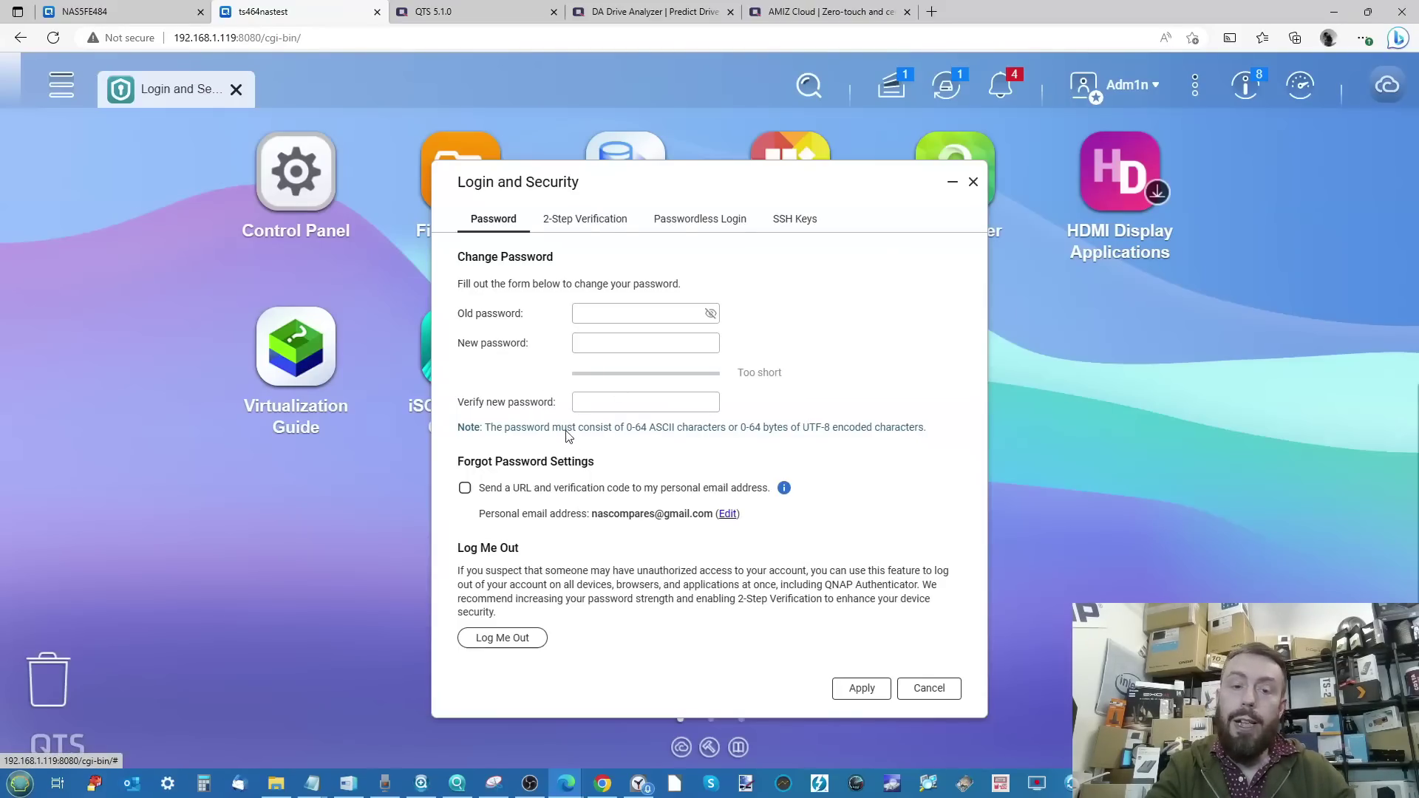
scroll(567, 462, up, 5)
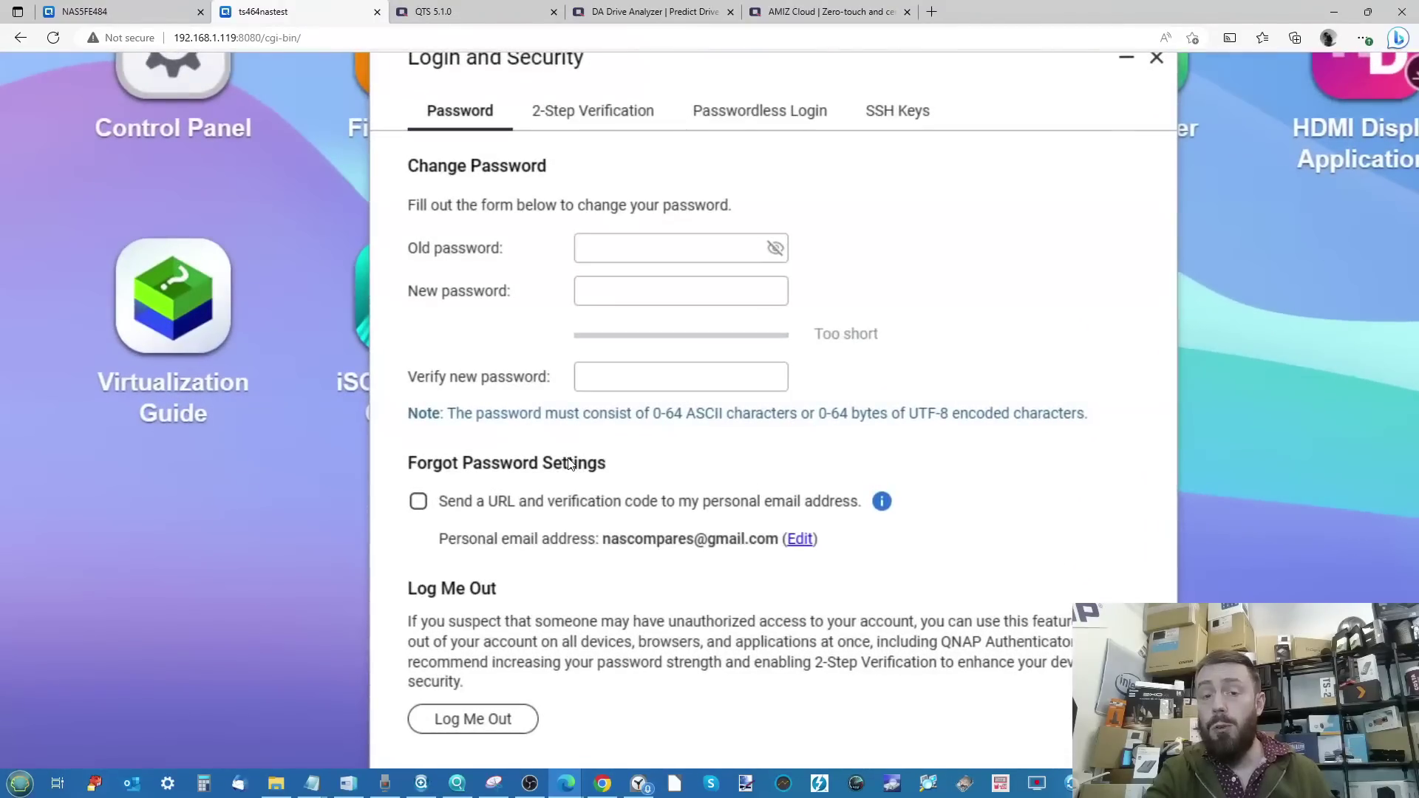
scroll(559, 470, down, 5)
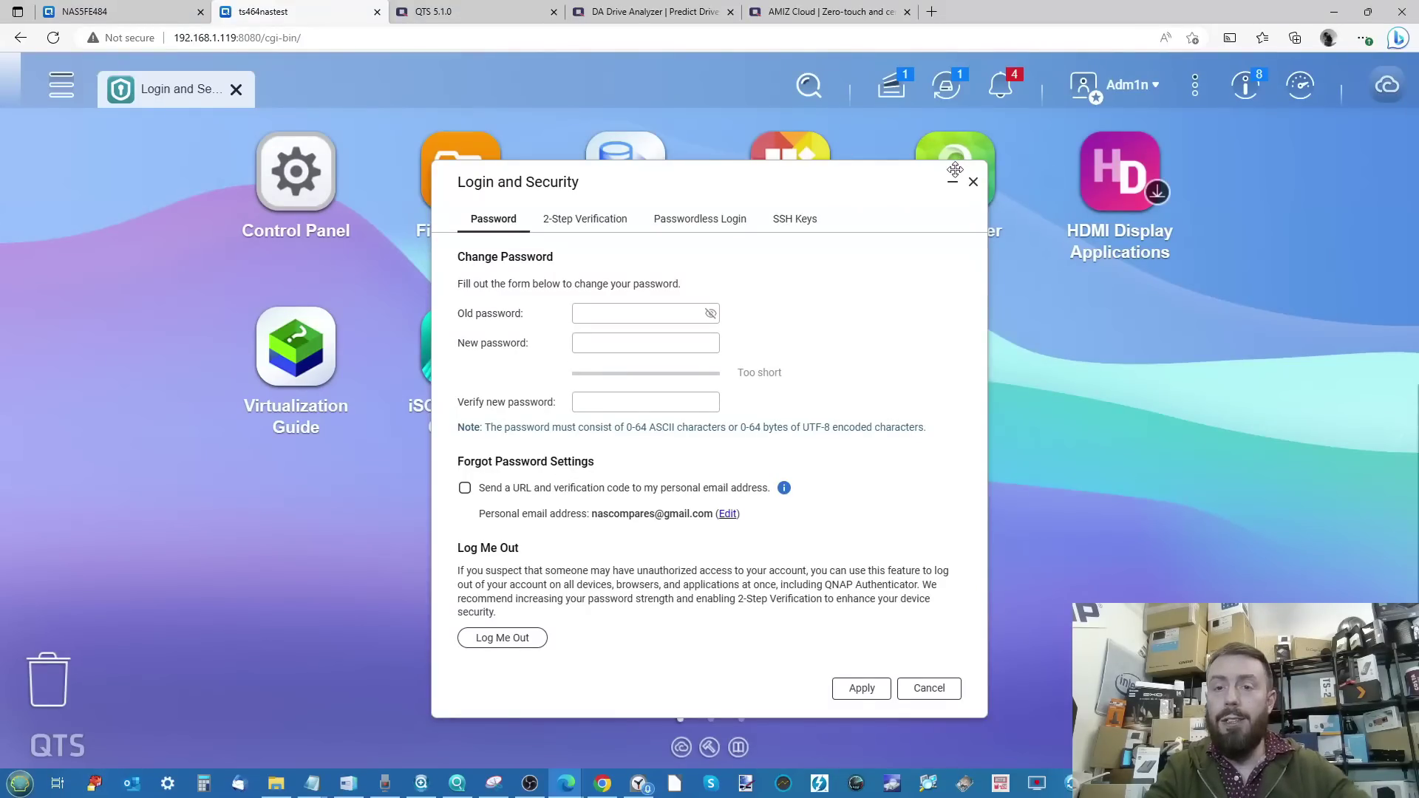
click(973, 182)
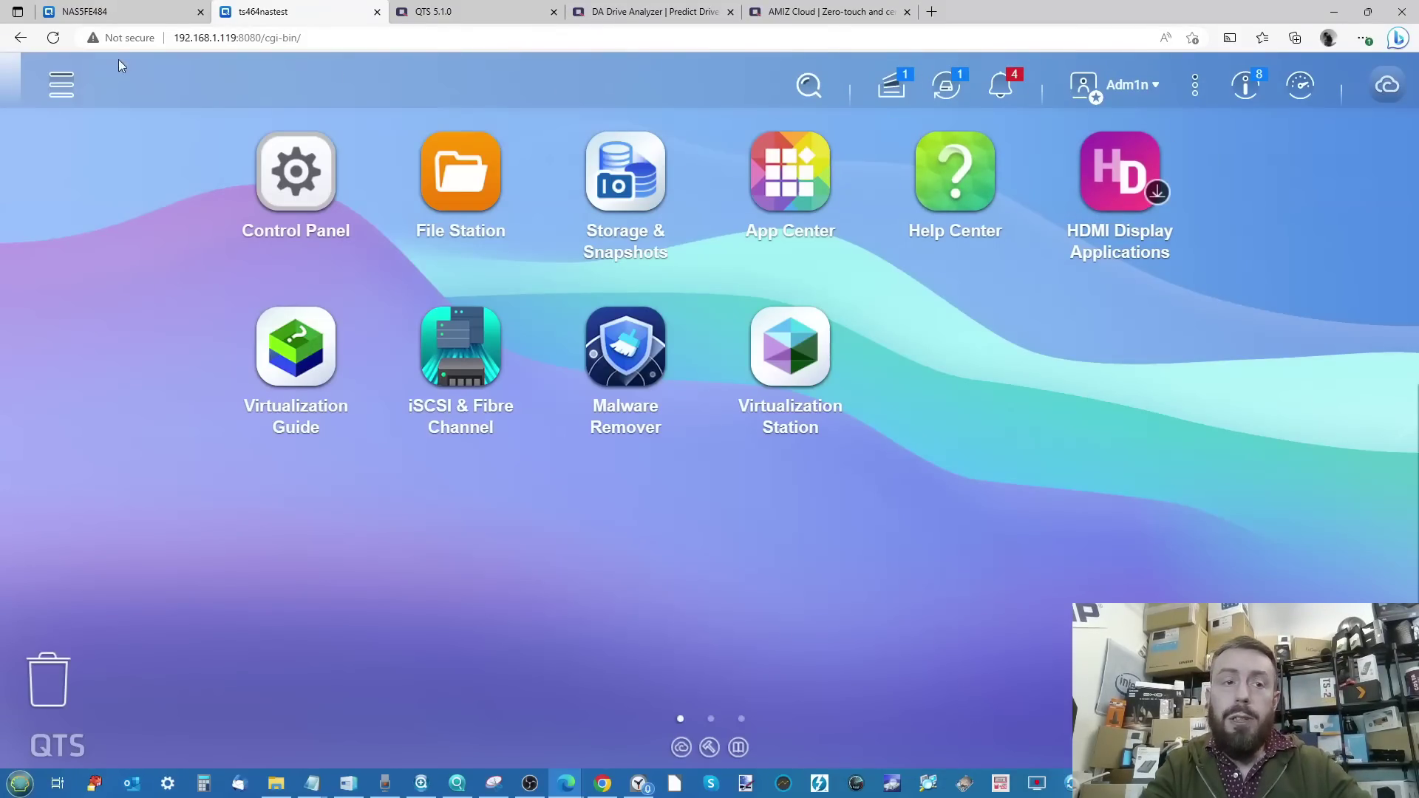
Open Control Panel's Users list, then User Groups and the Delegated Administration roles page
click(58, 87)
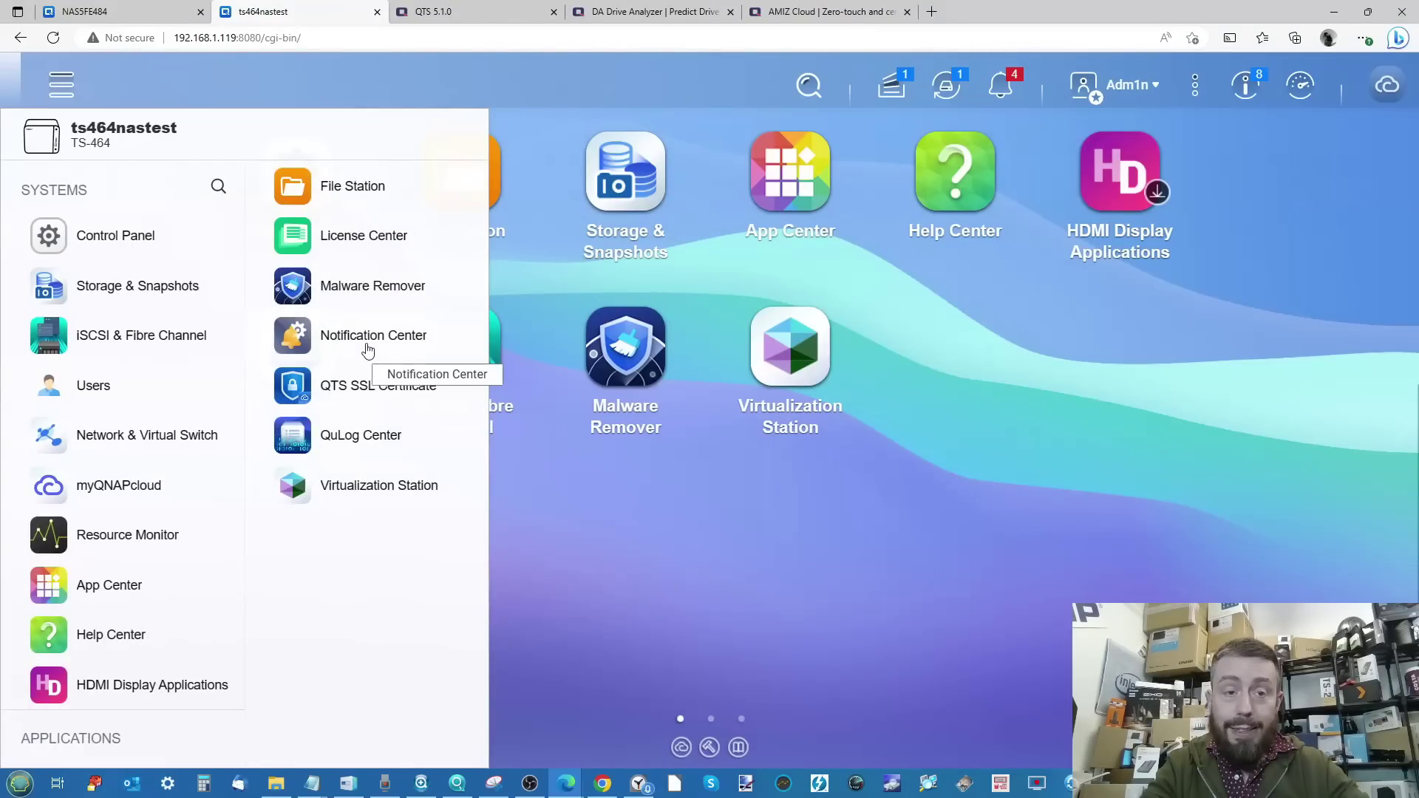
click(188, 240)
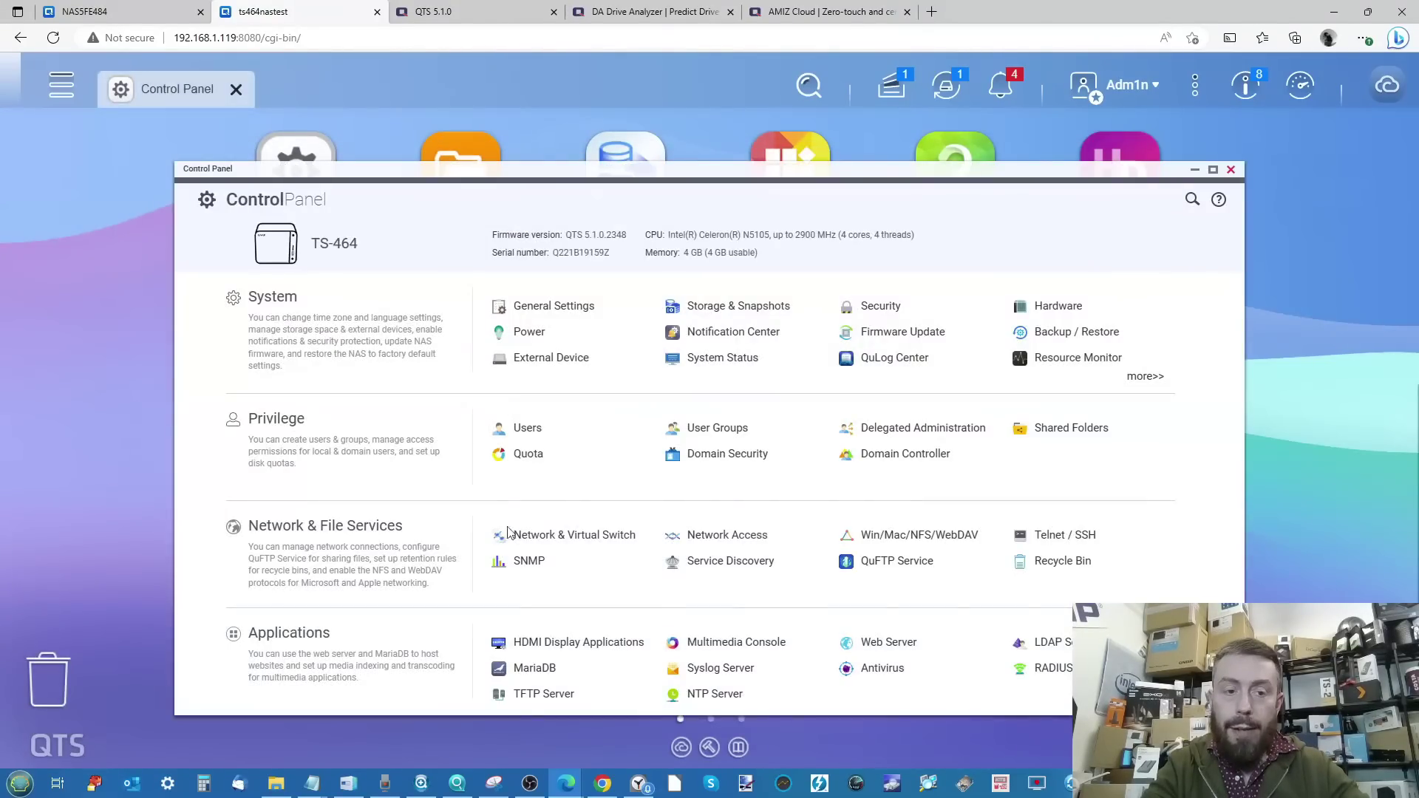
click(522, 433)
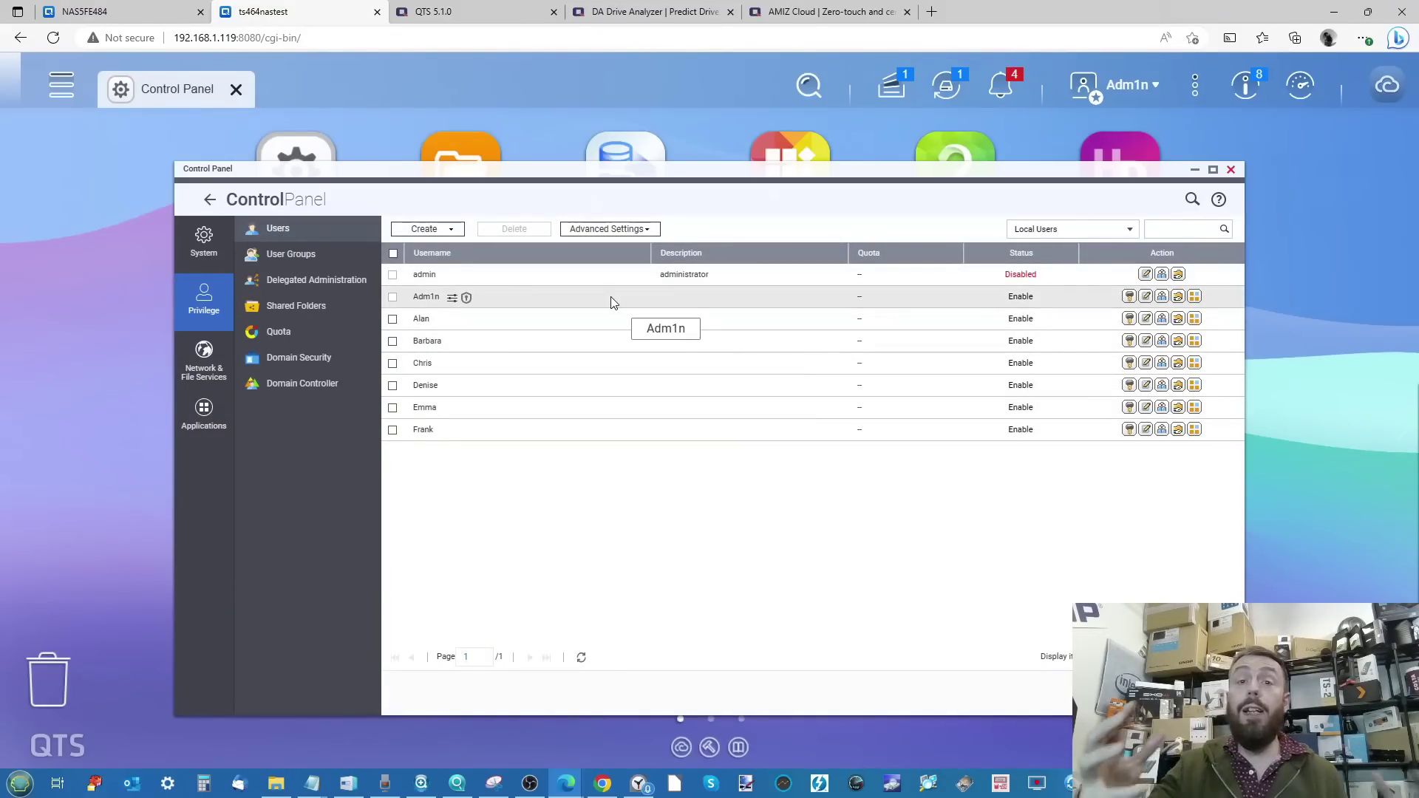
click(288, 259)
click(293, 281)
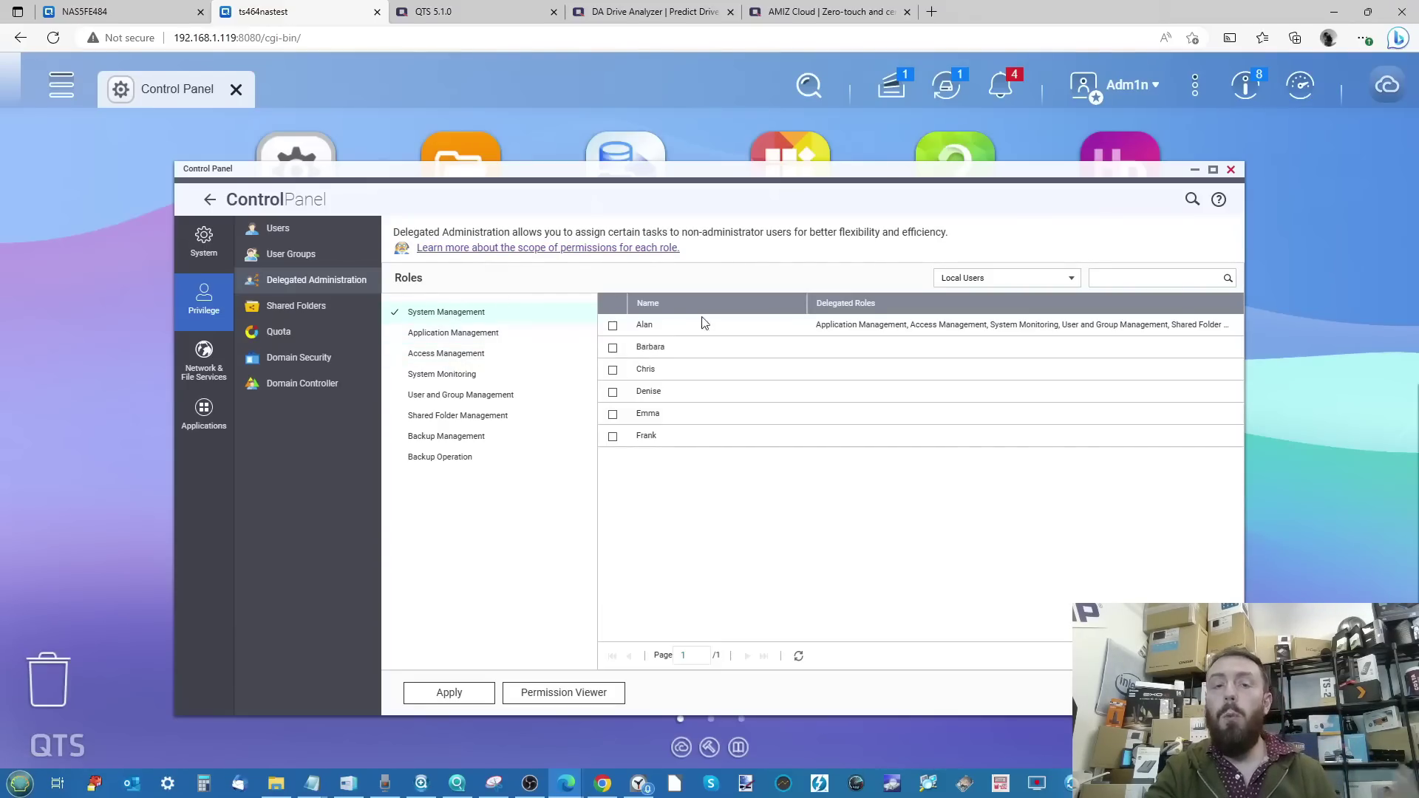
Review Application Management holders and user groups, leaving without saving any role changes
click(408, 331)
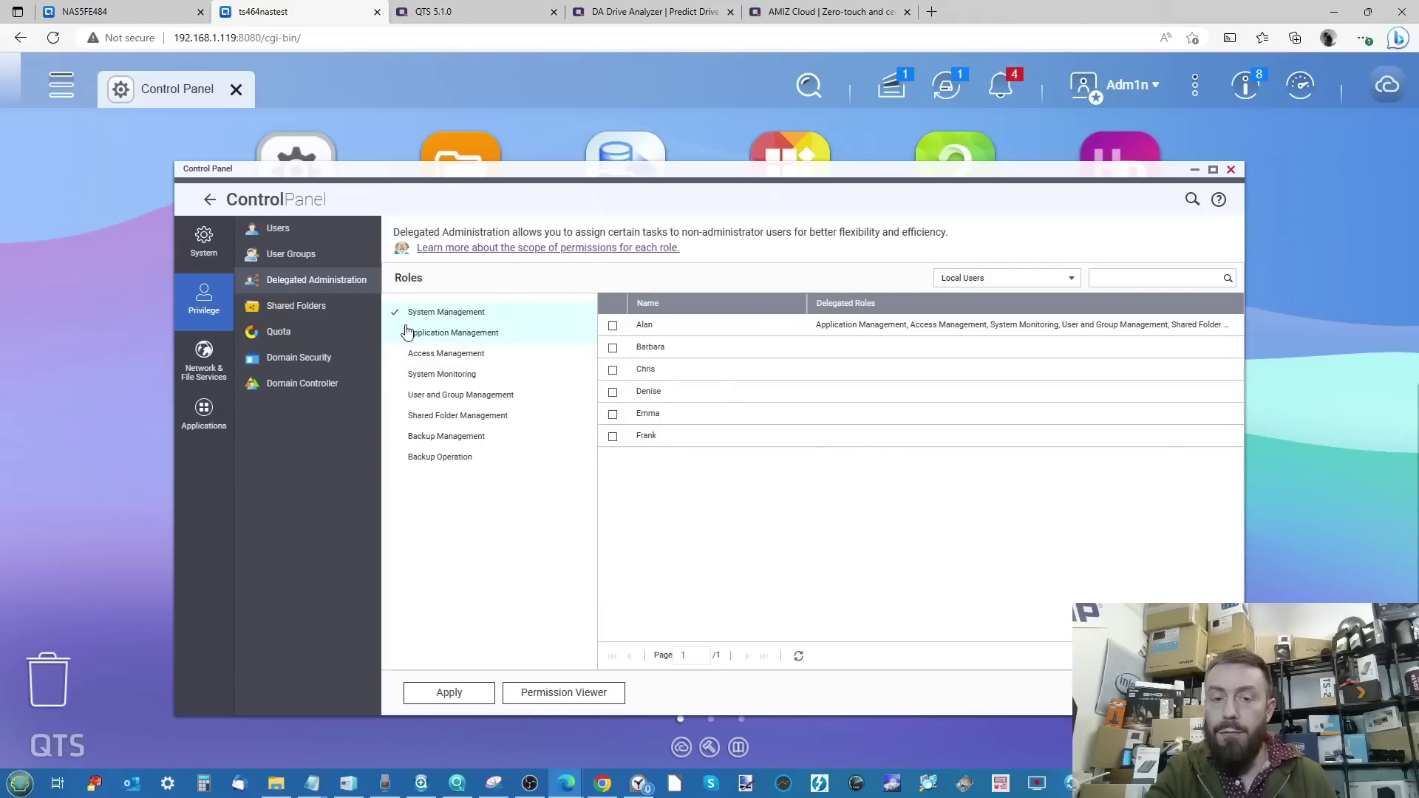
click(613, 326)
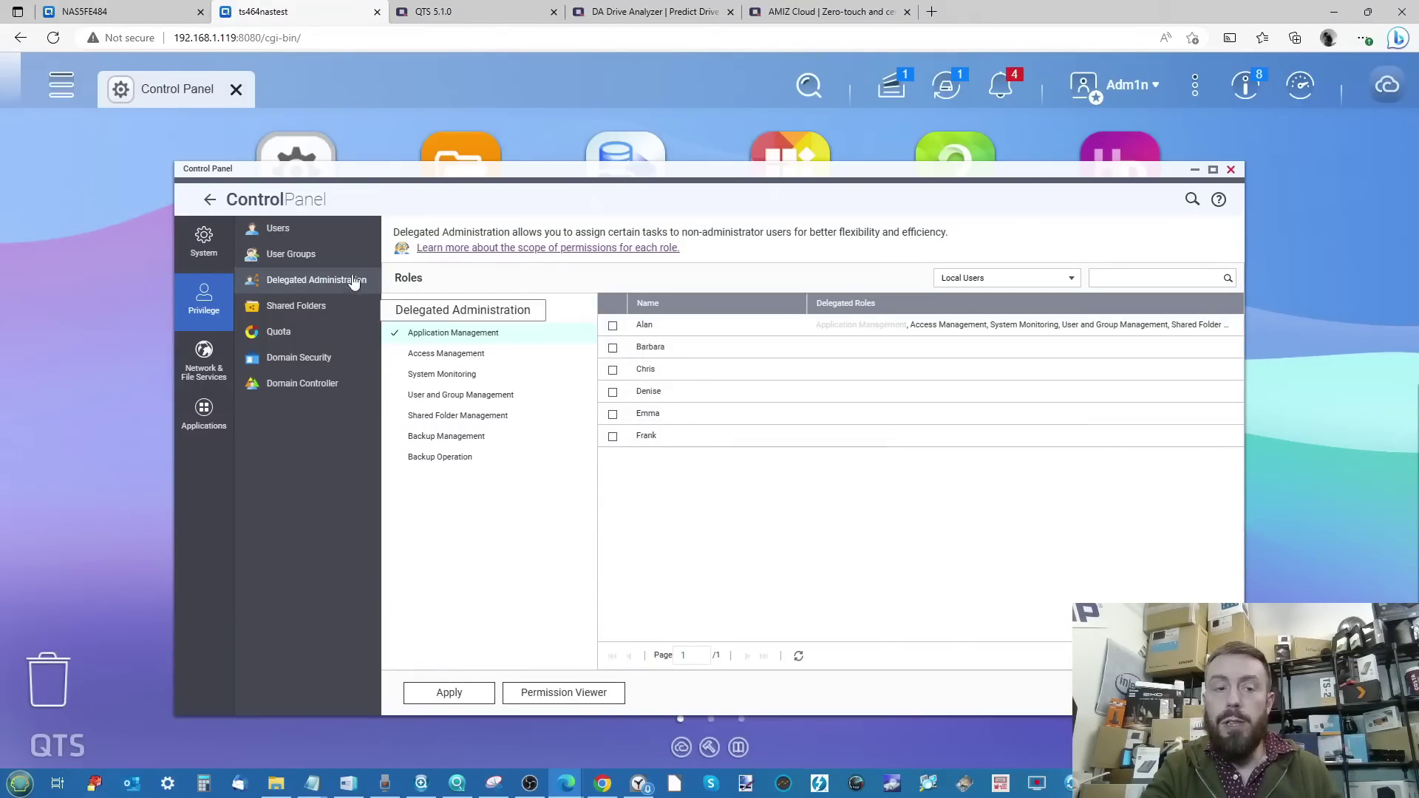
click(282, 231)
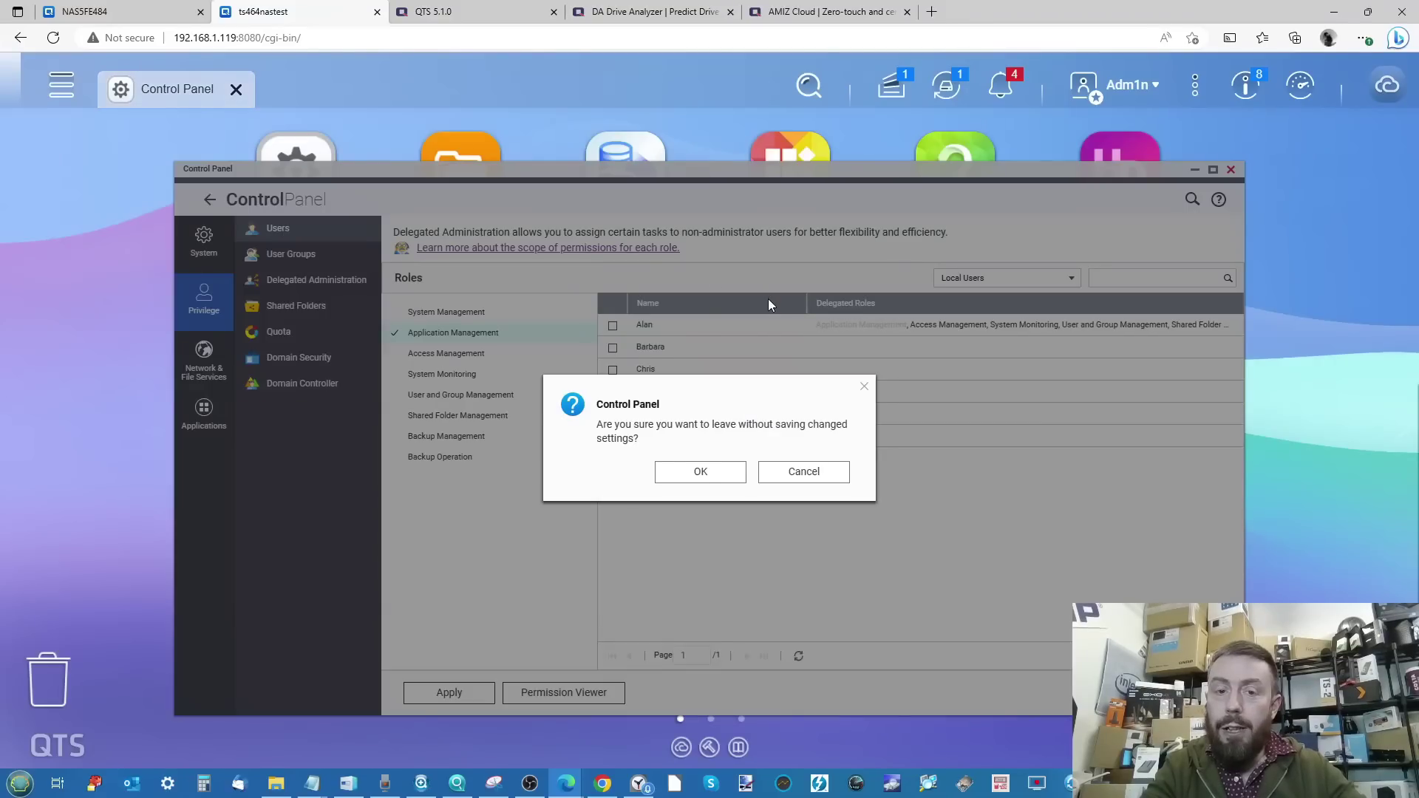
click(690, 477)
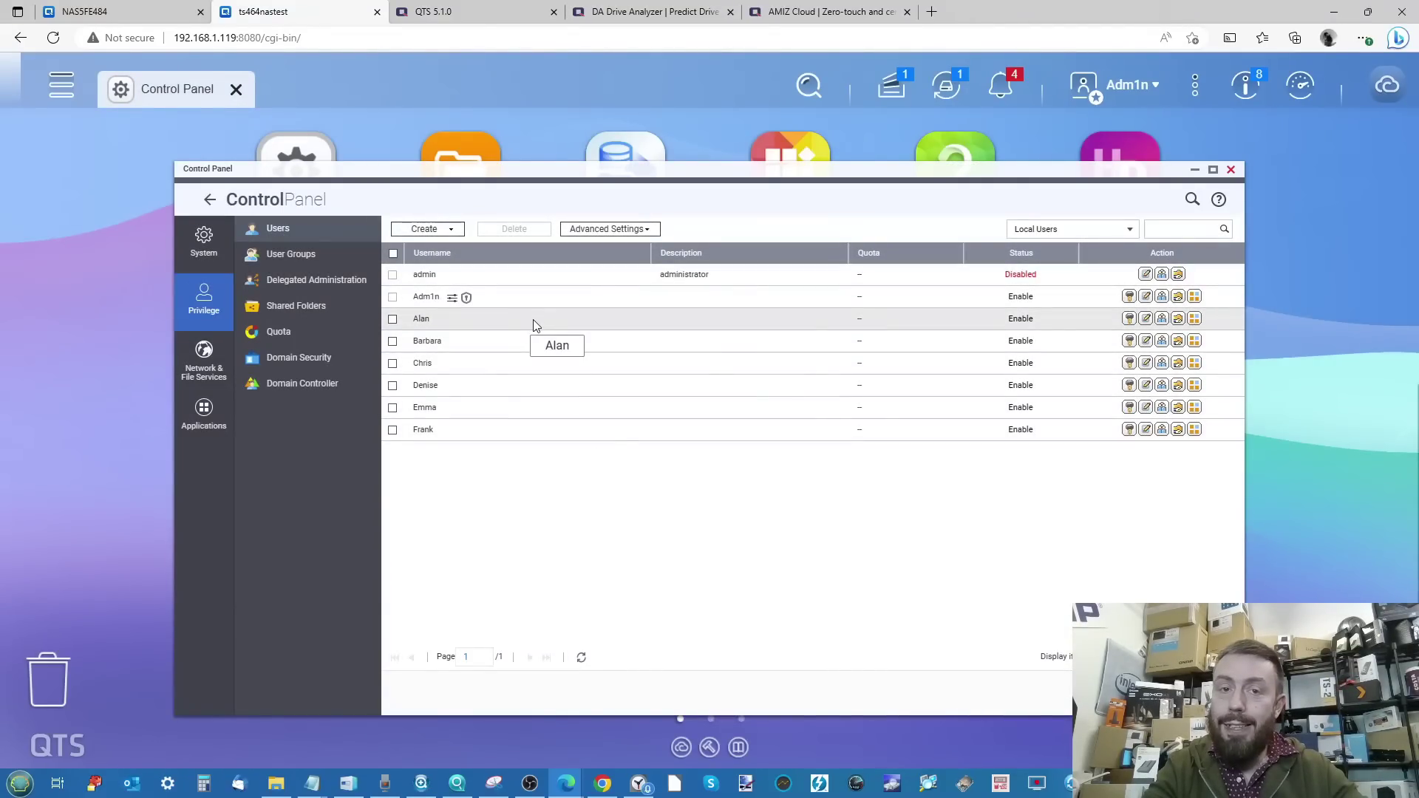
click(290, 253)
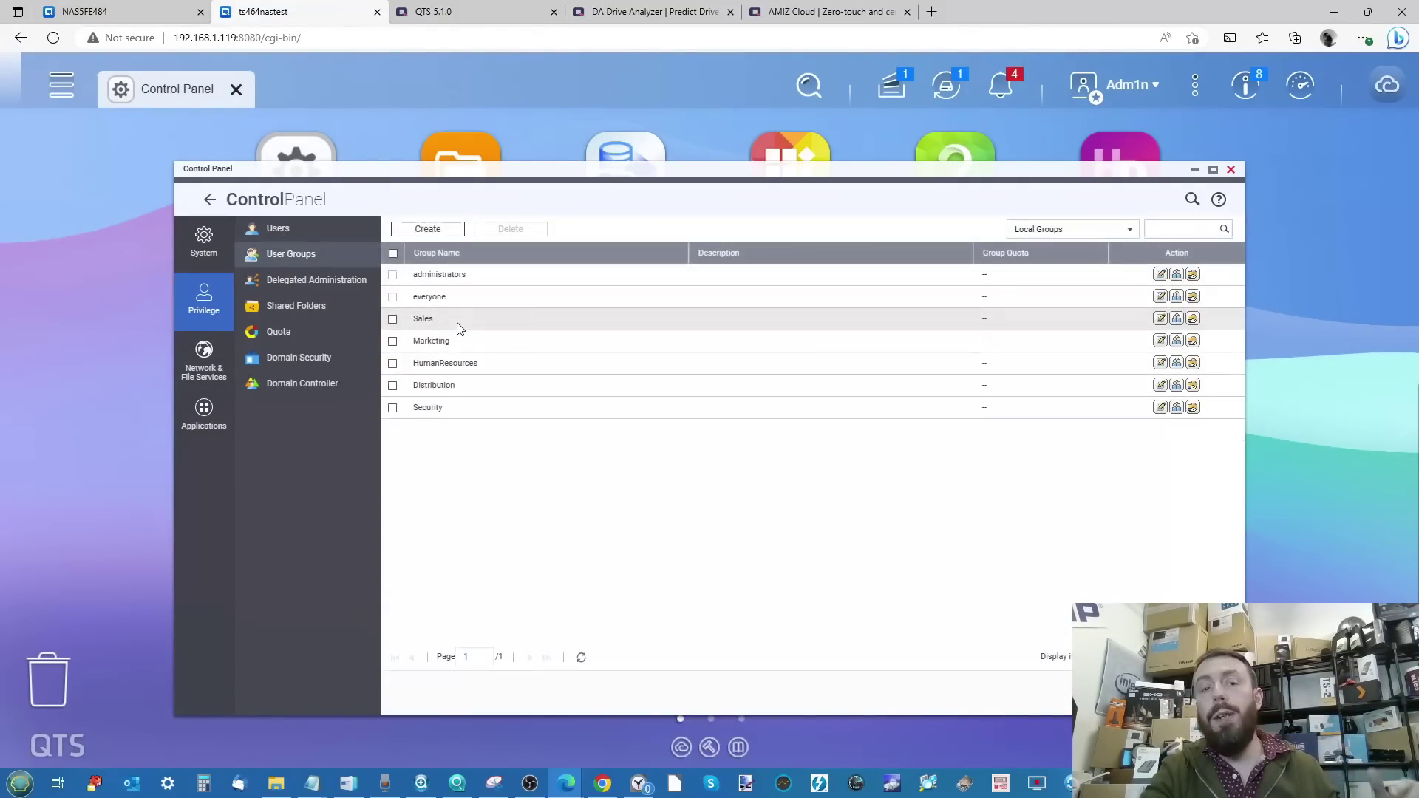
scroll(490, 363, up, 5)
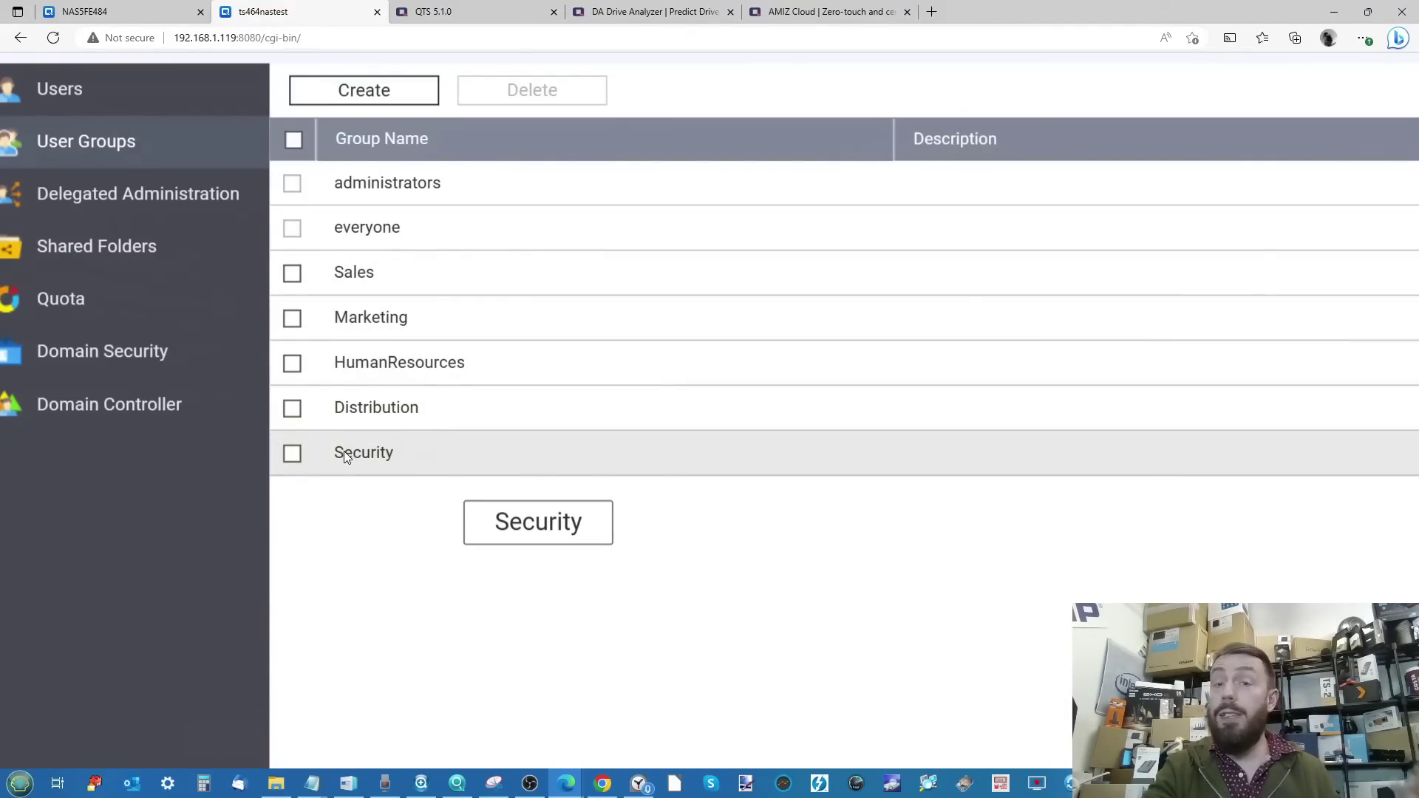
scroll(343, 452, down, 5)
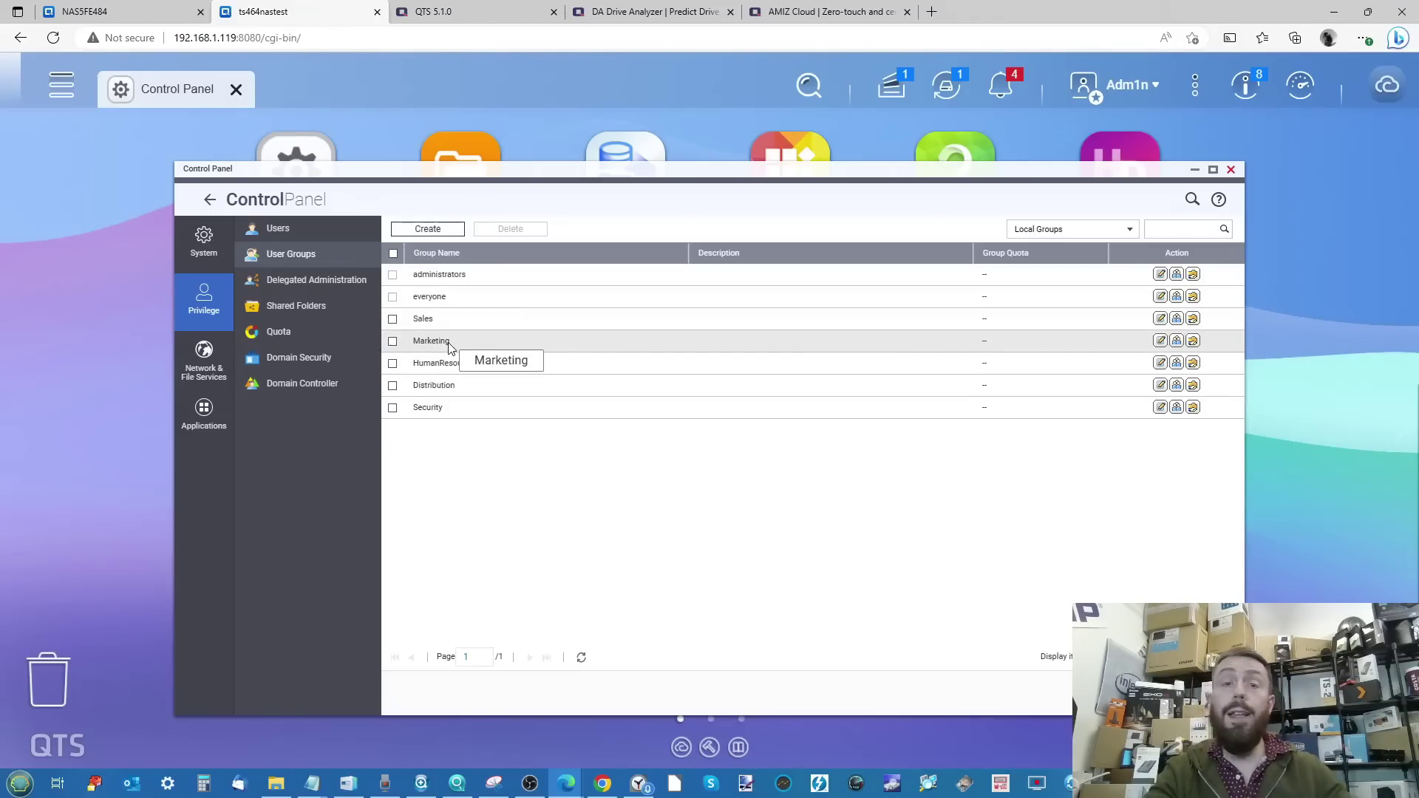
click(315, 281)
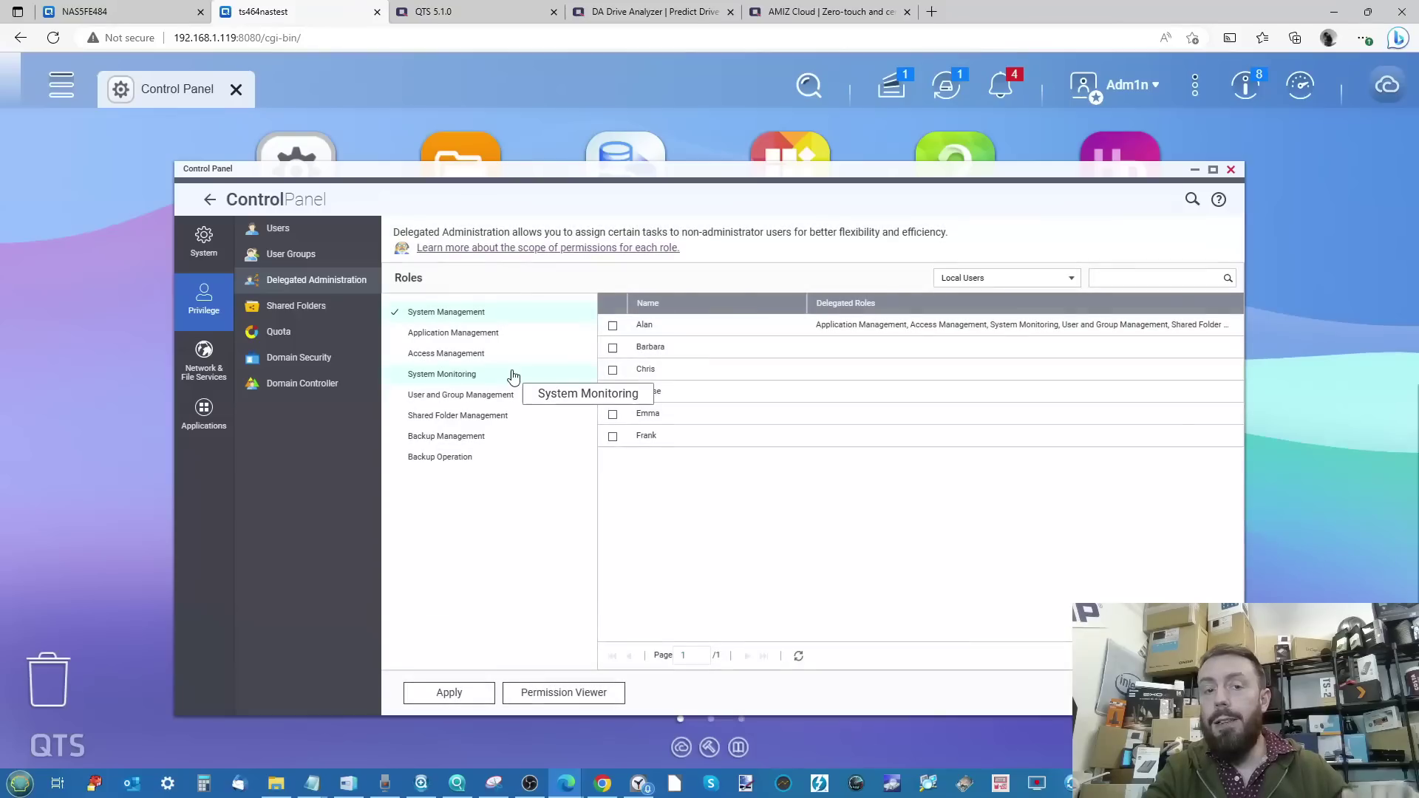
Give the second and third users Shared Folder Management and save
click(456, 338)
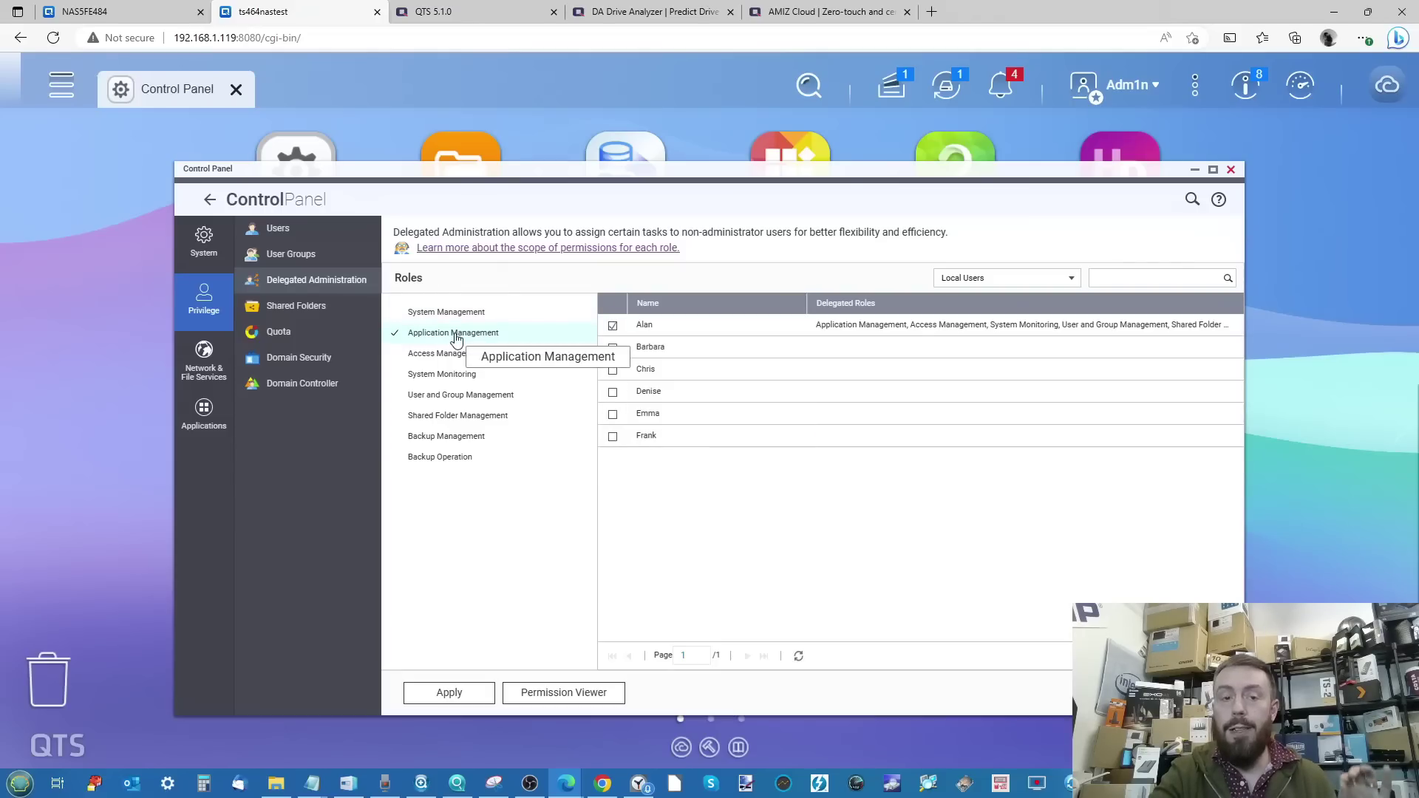
click(458, 416)
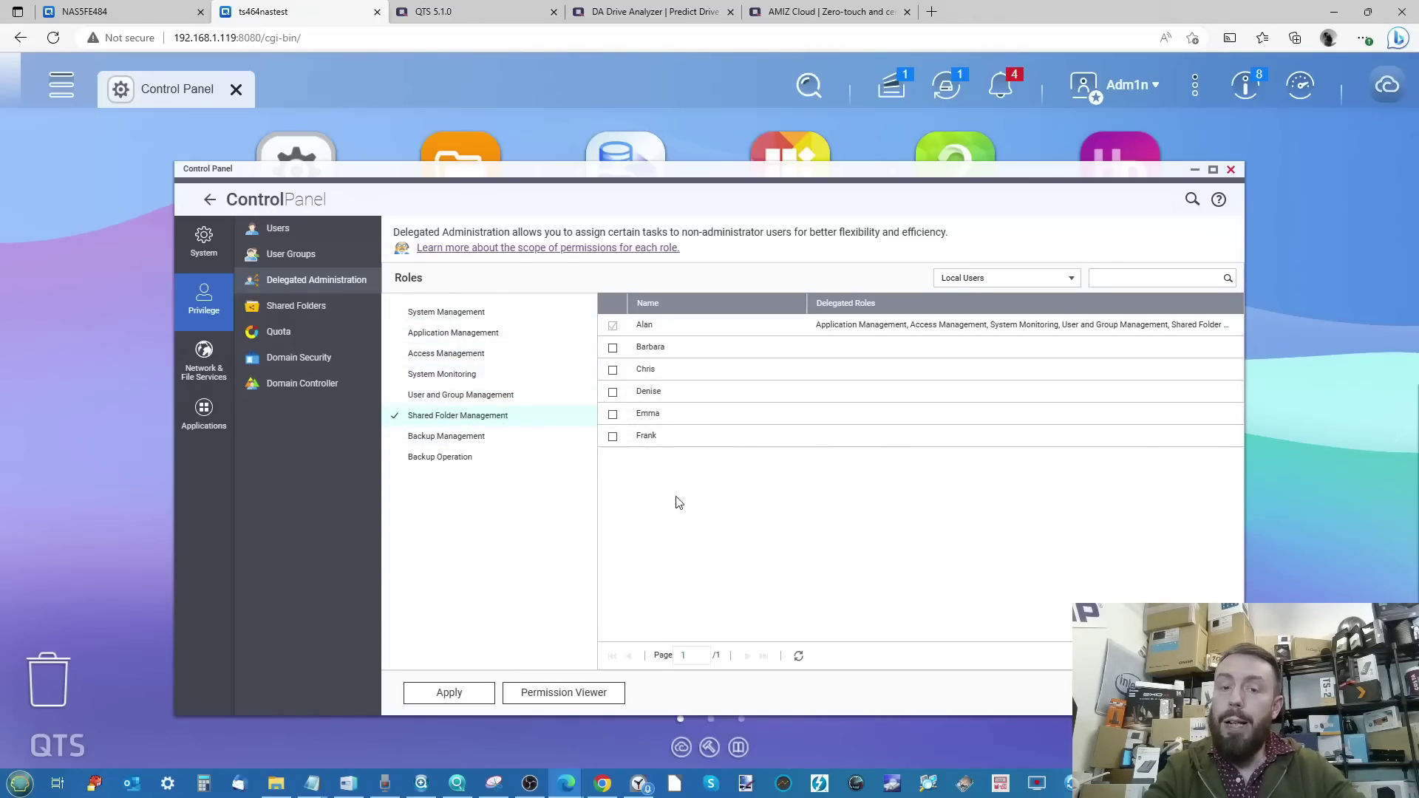
click(612, 347)
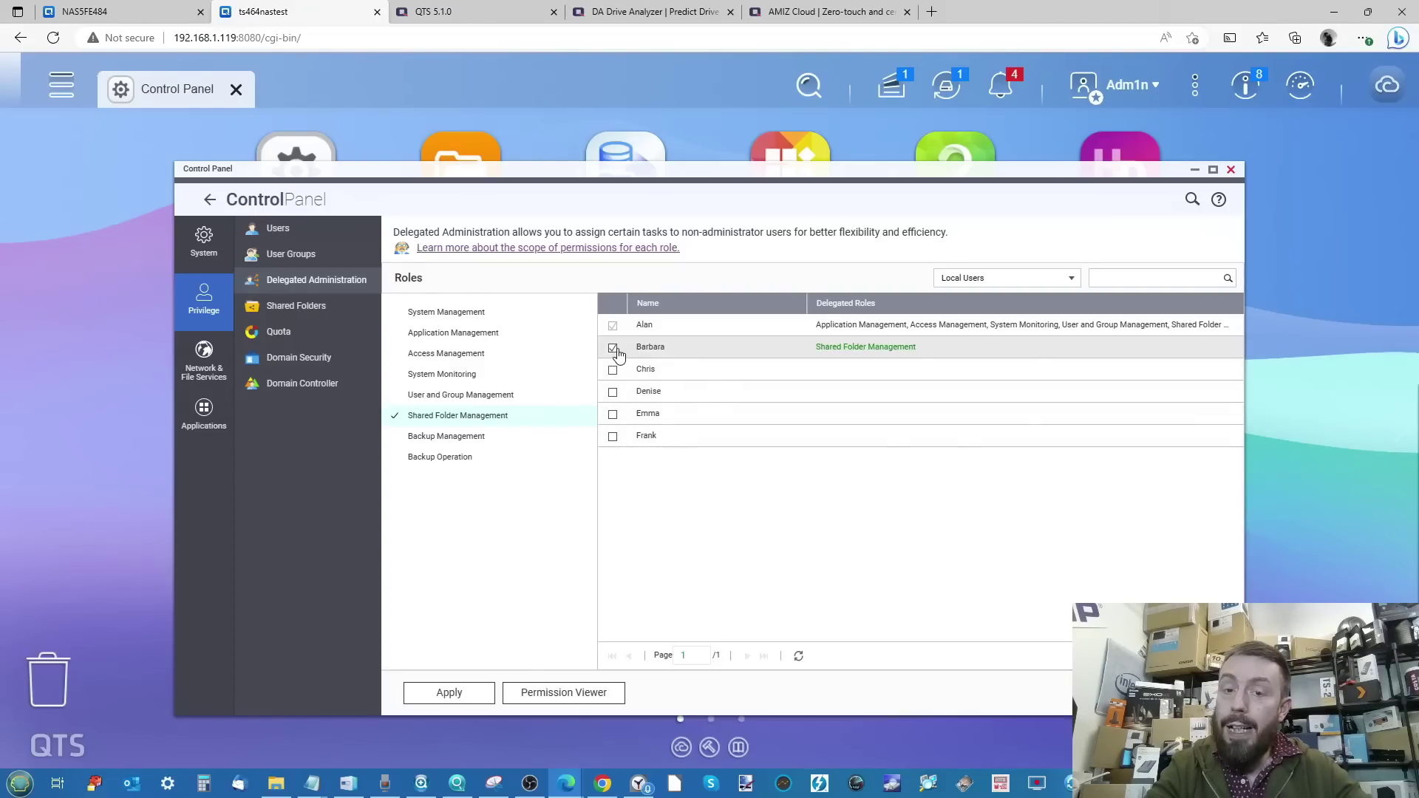
click(612, 369)
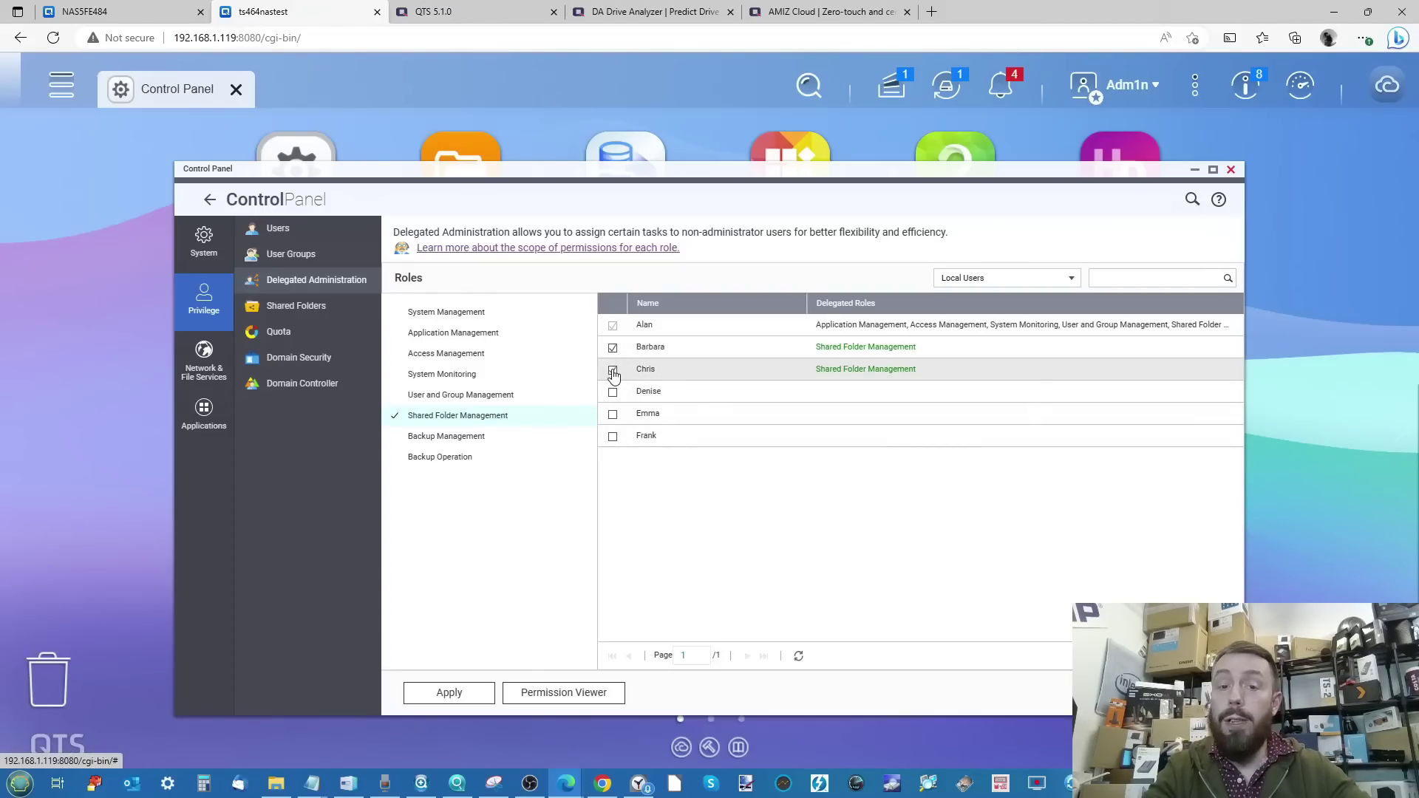
click(466, 698)
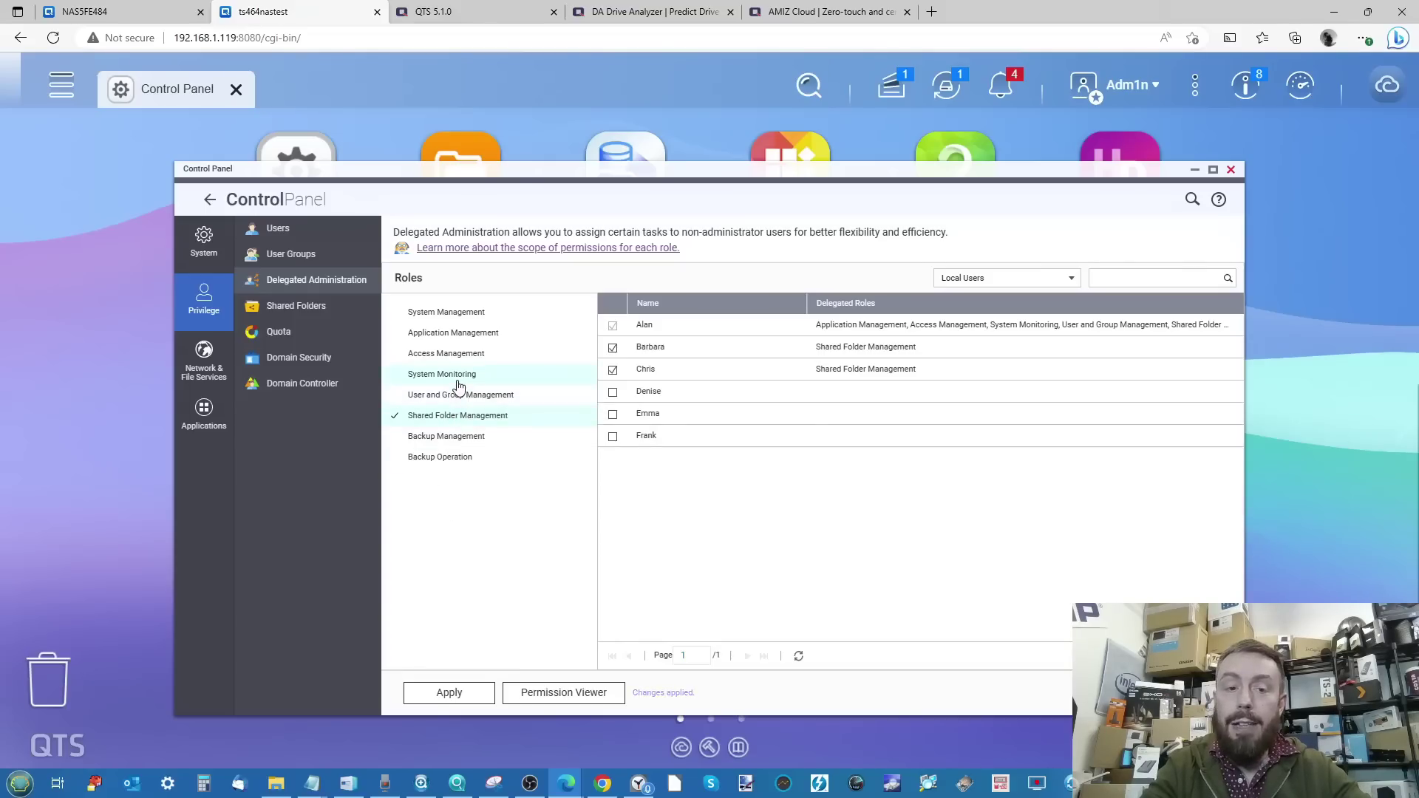
Assign System Monitoring to the fifth listed user and apply
click(436, 375)
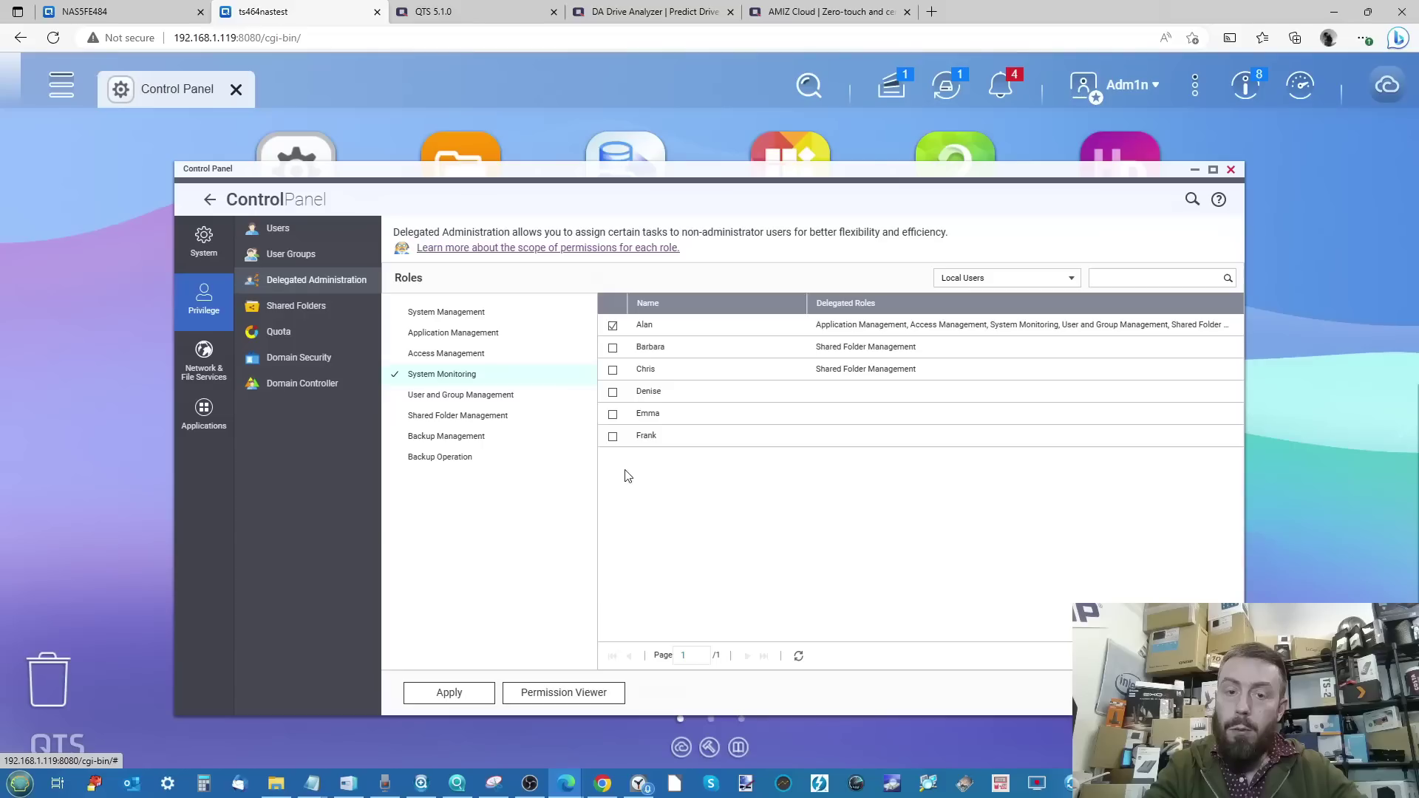
click(613, 414)
click(471, 697)
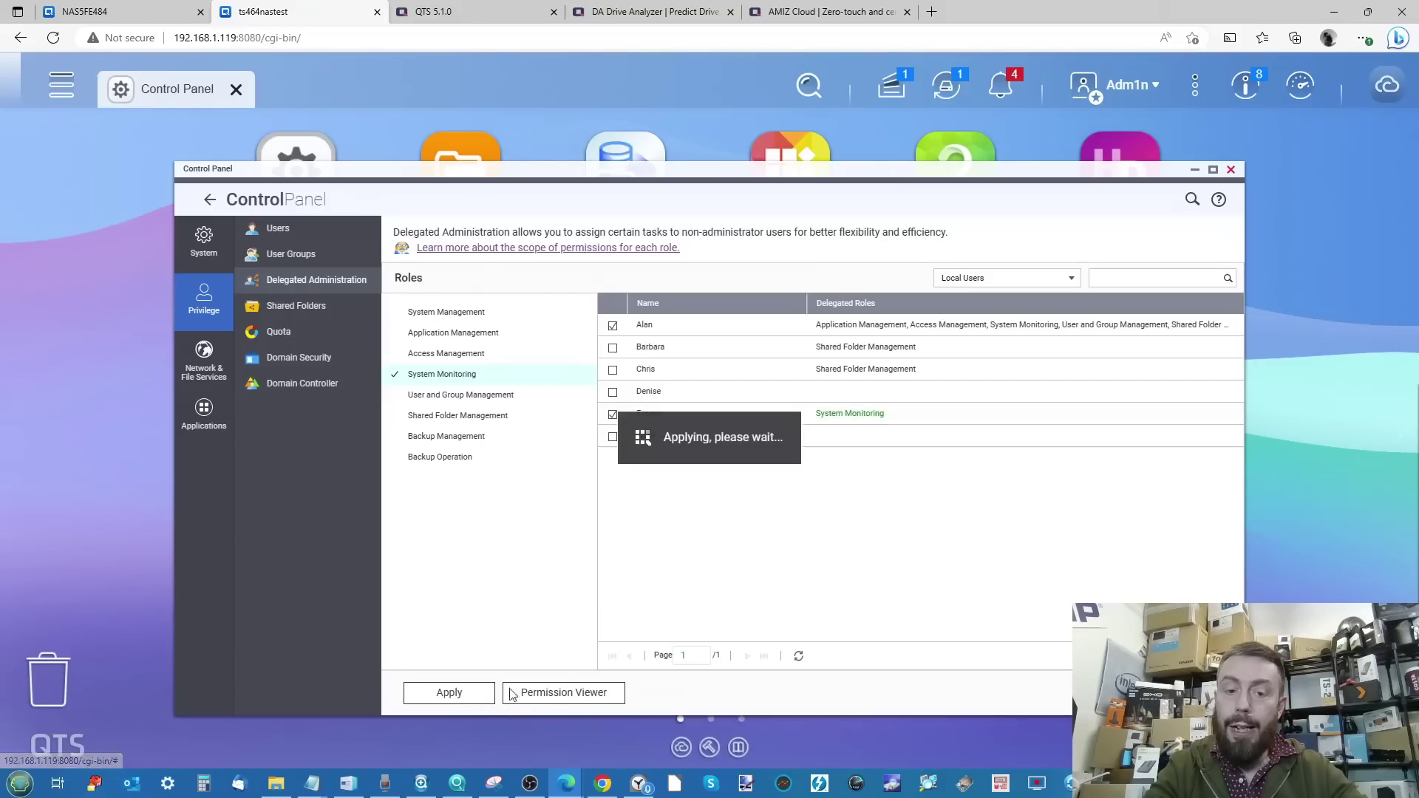
click(563, 698)
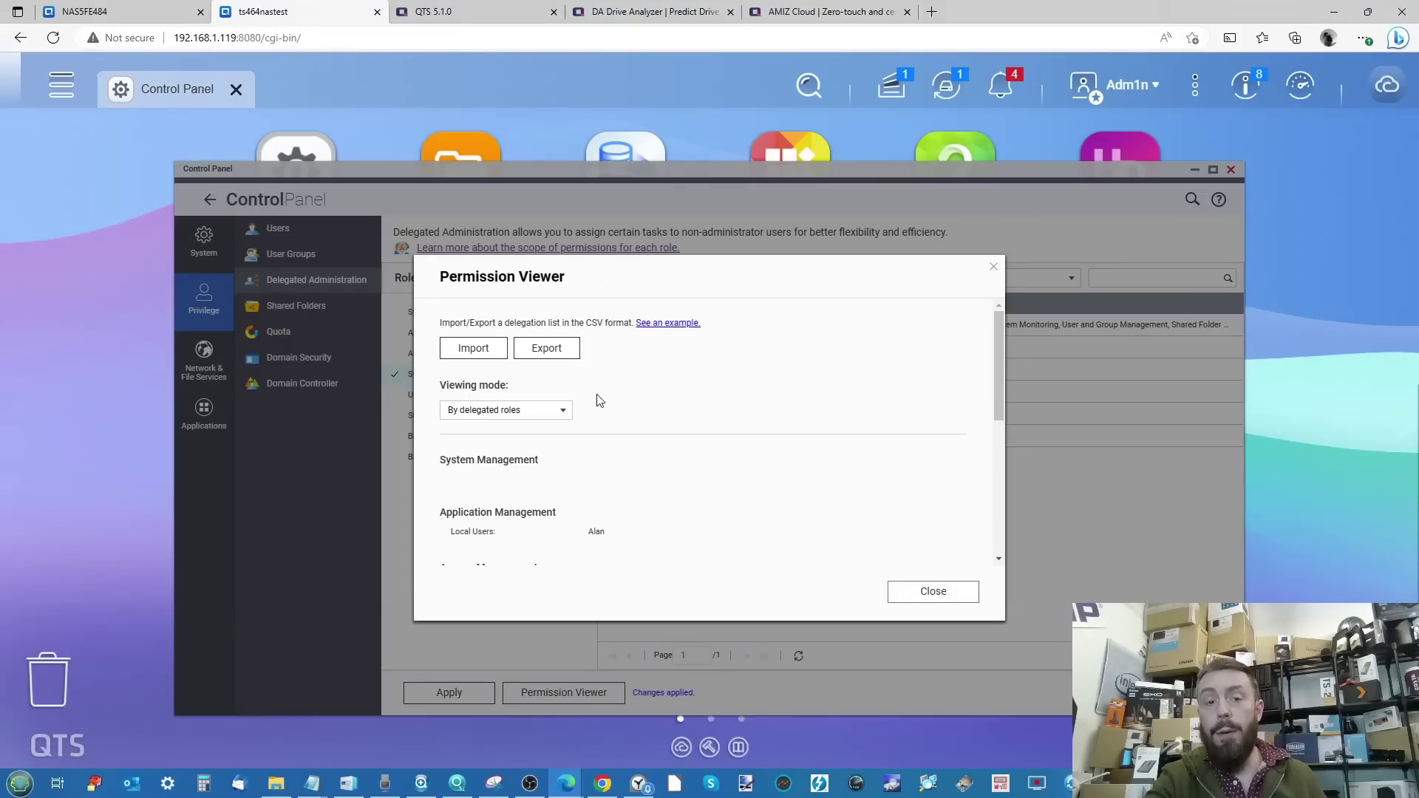
scroll(599, 399, down, 3)
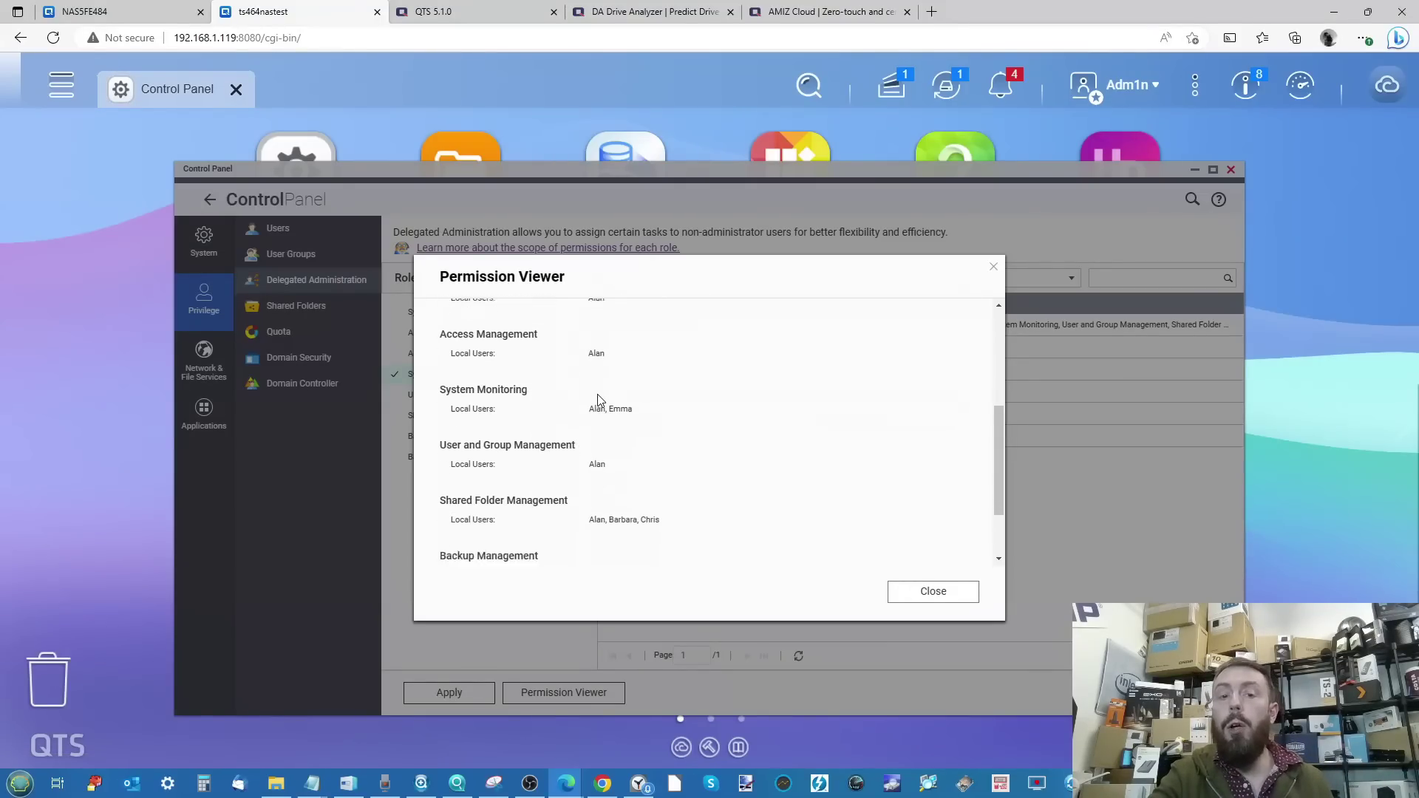
scroll(599, 400, down, 2)
scroll(600, 399, up, 5)
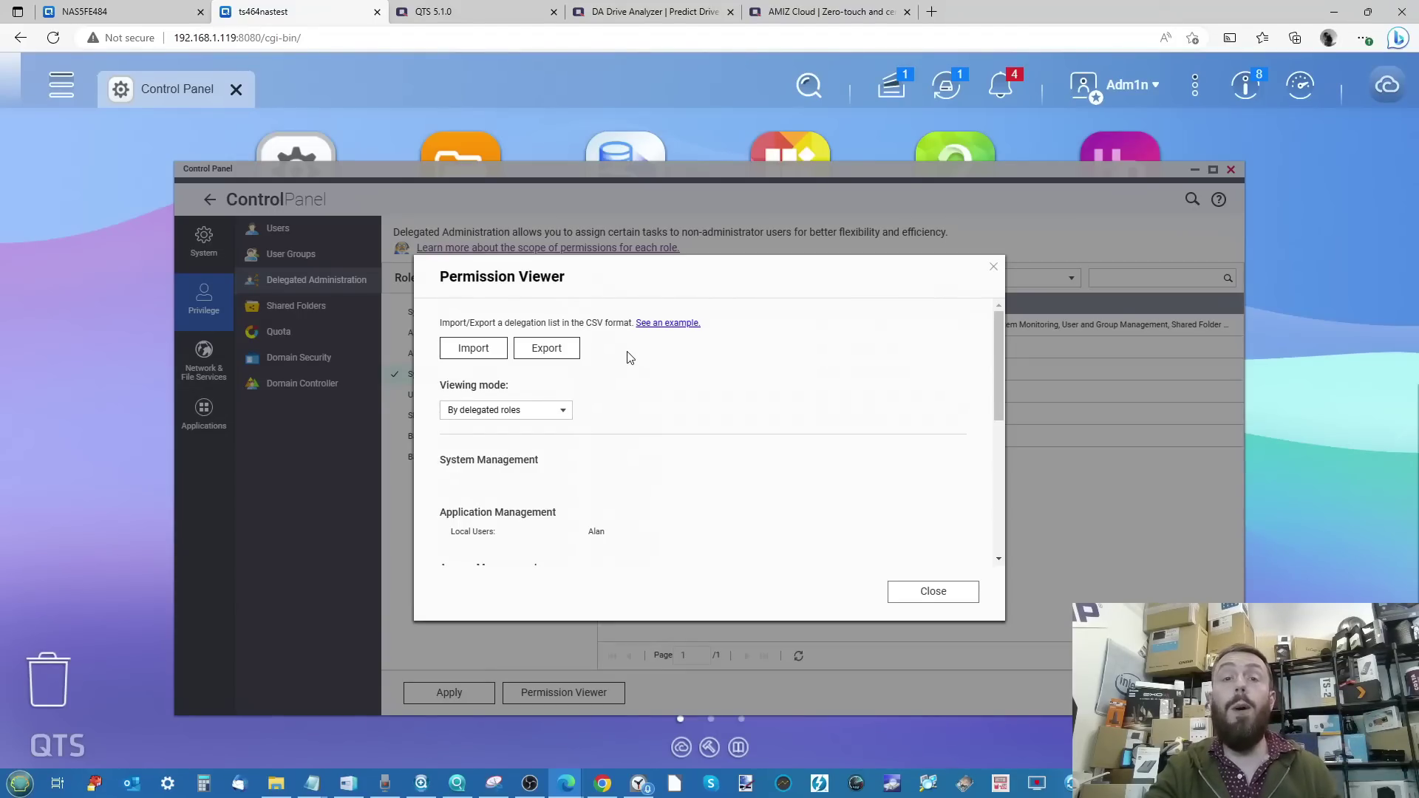
key(Escape)
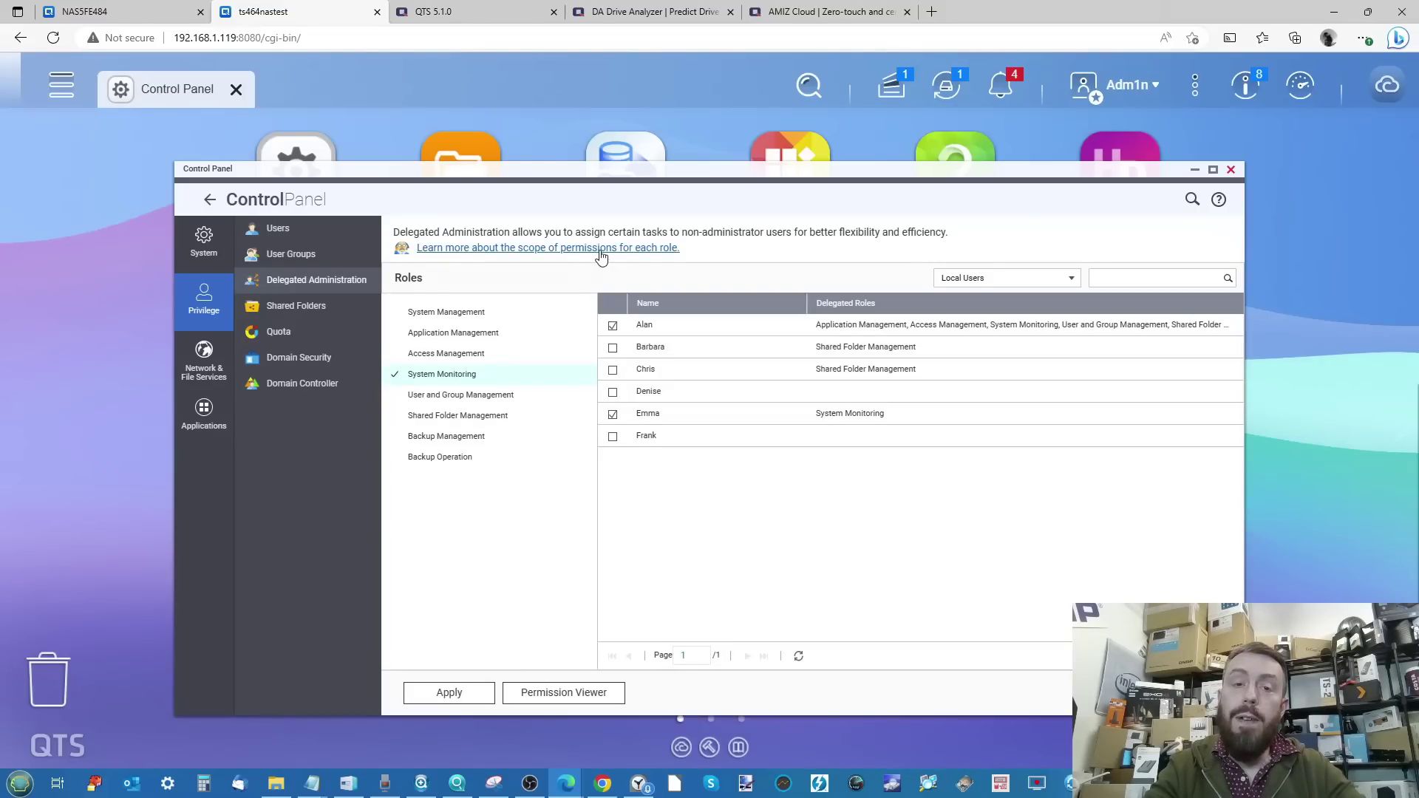
click(600, 248)
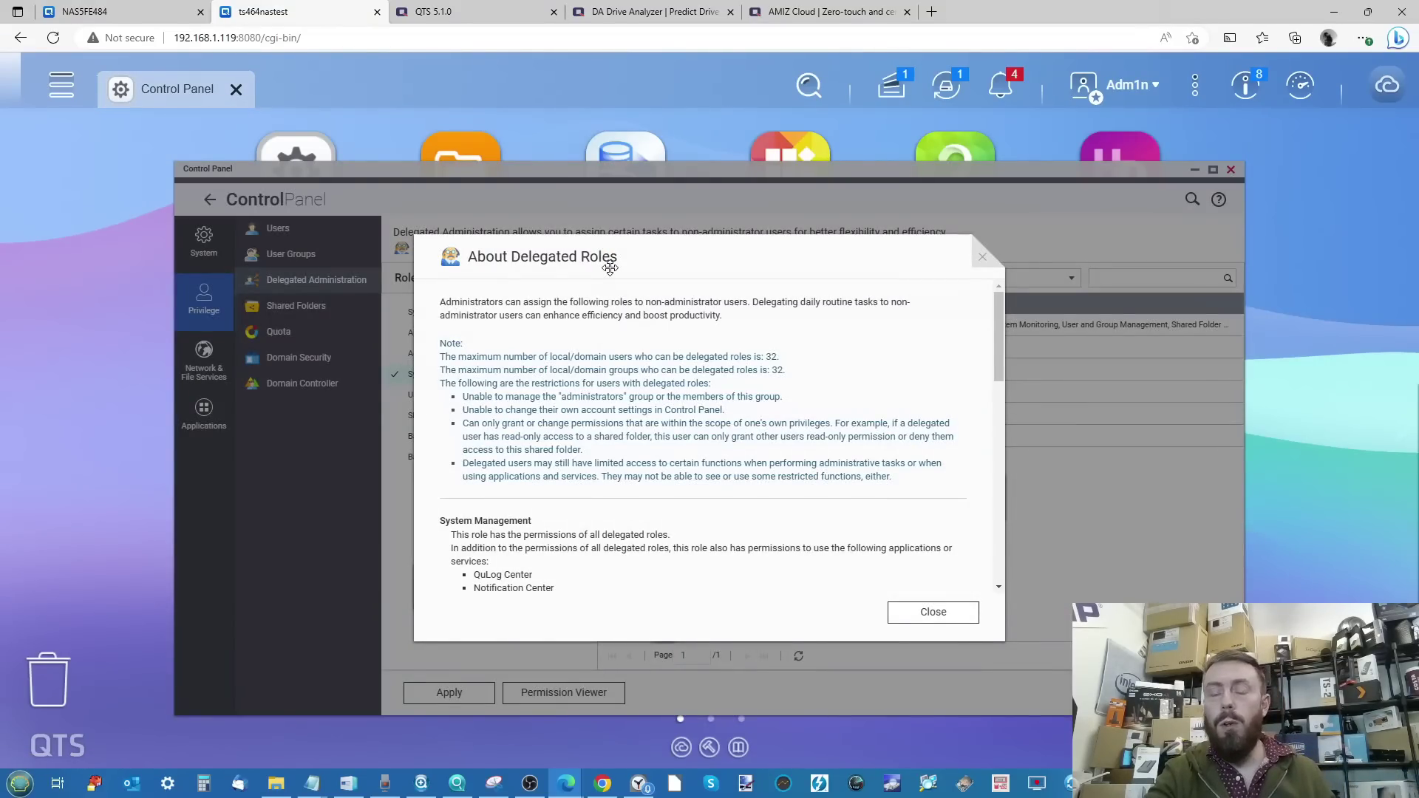
scroll(629, 299, down, 10)
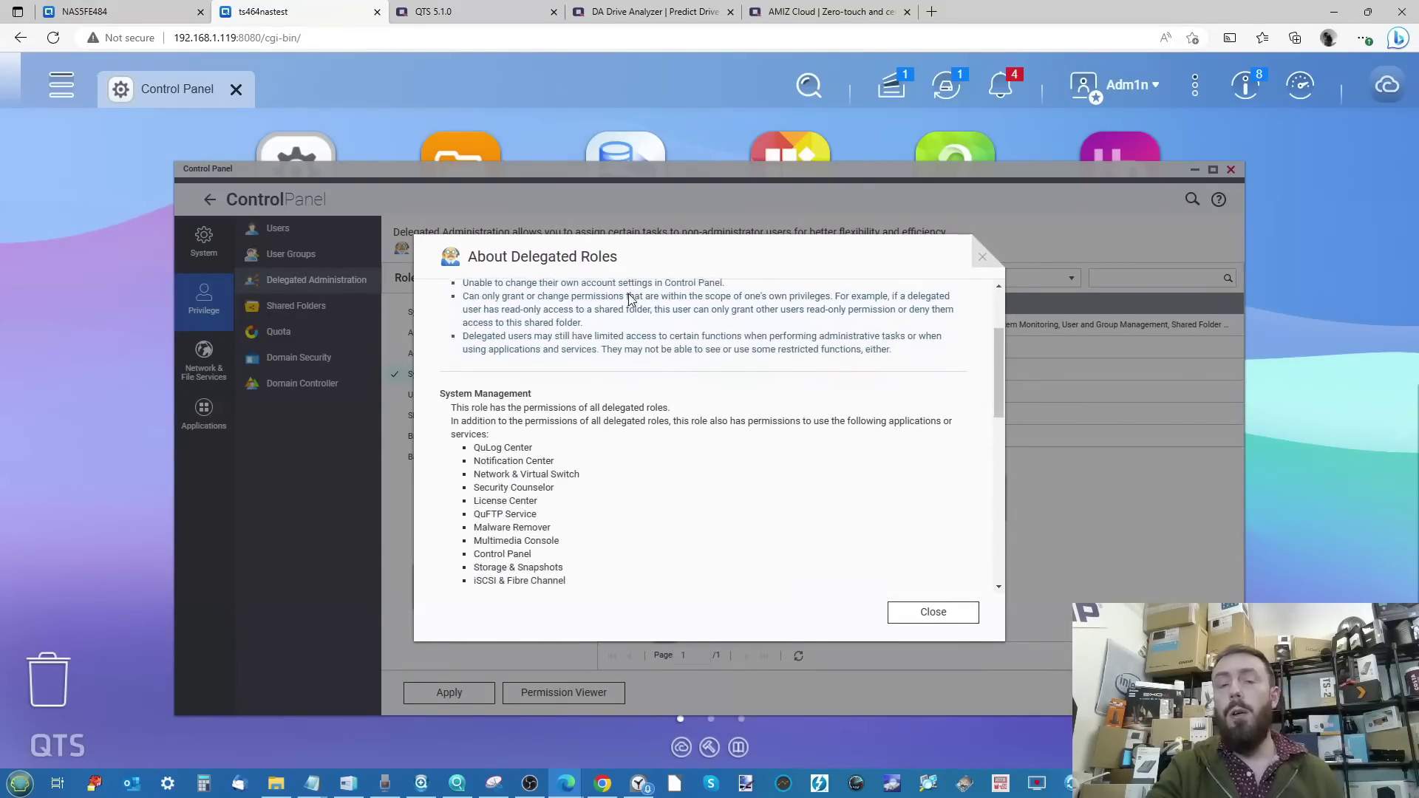
scroll(629, 298, down, 2)
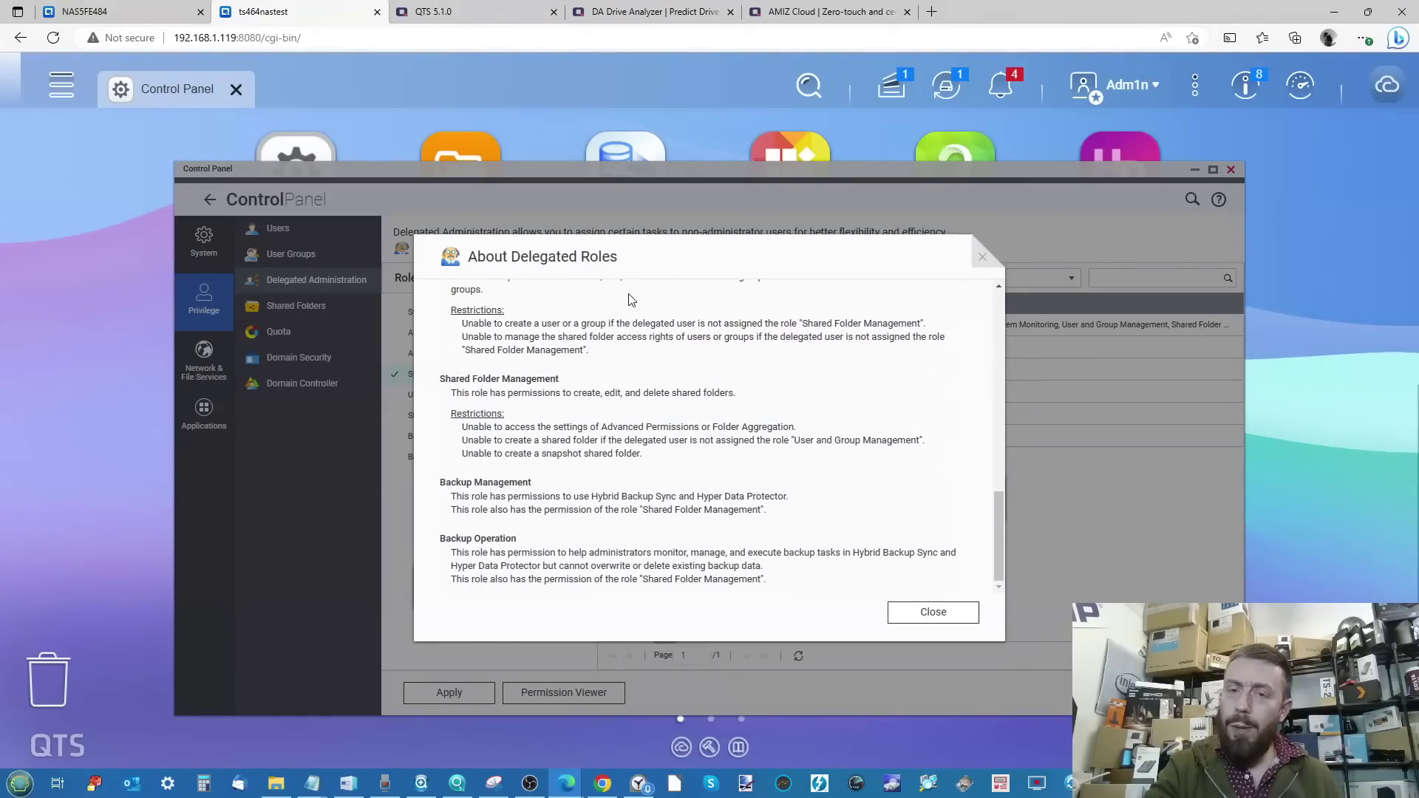
click(985, 260)
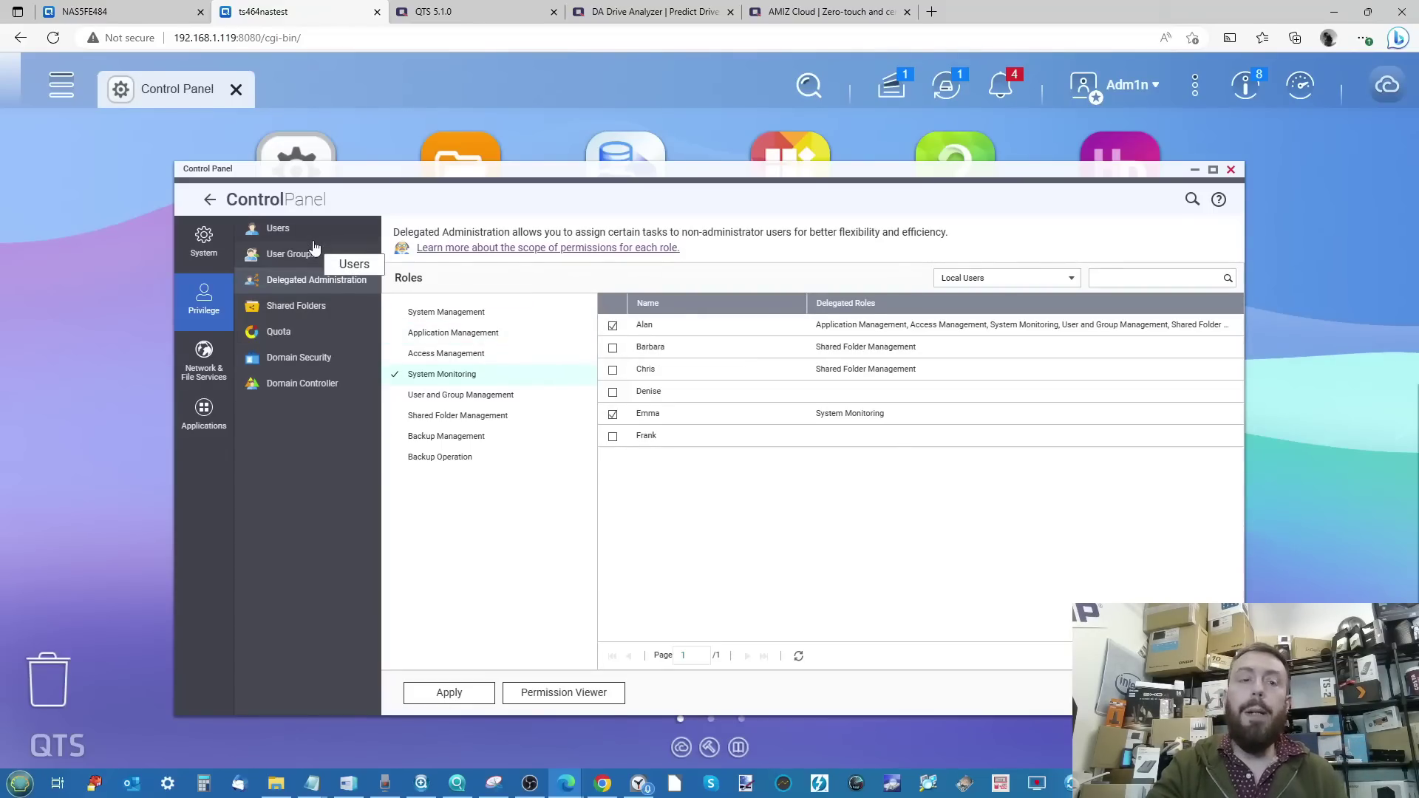
click(284, 232)
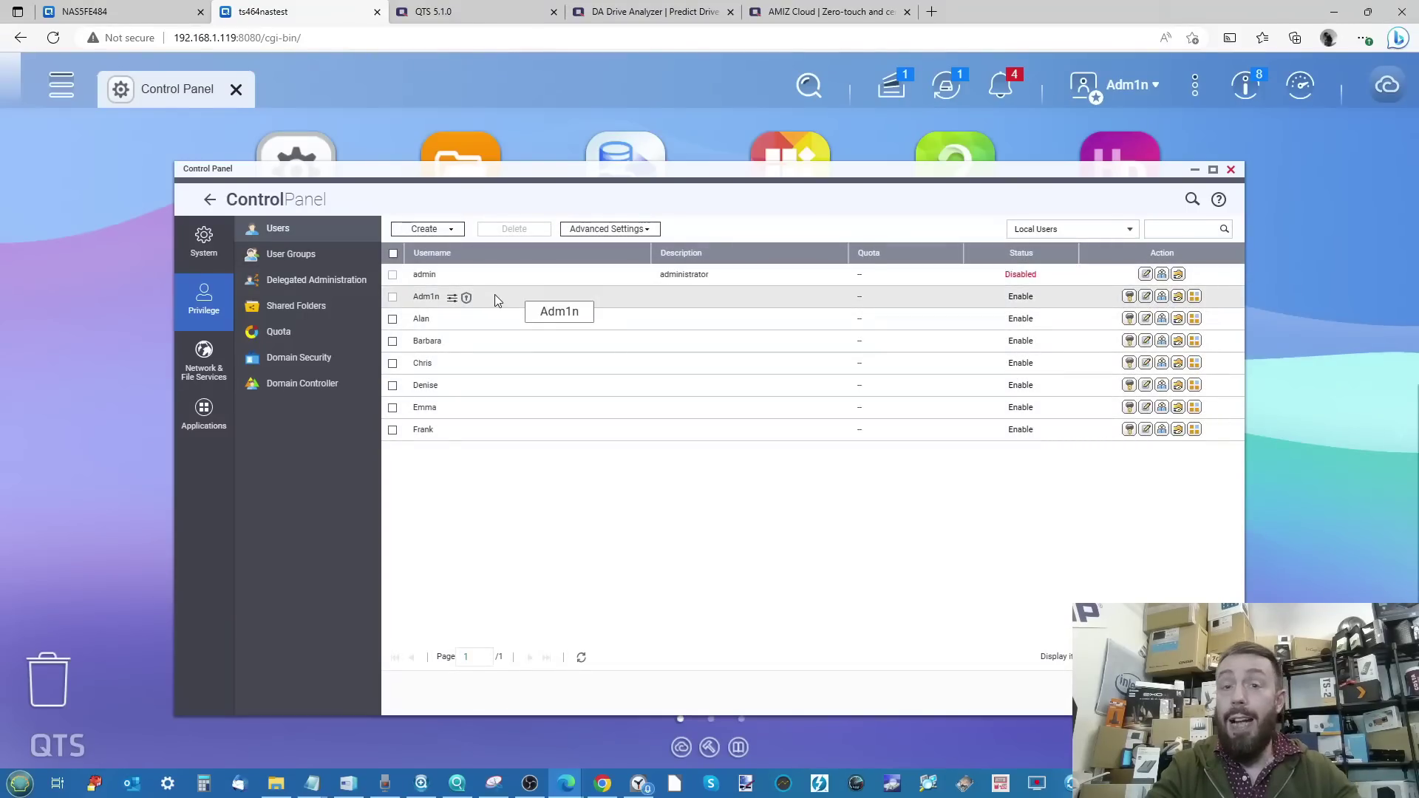
click(1129, 340)
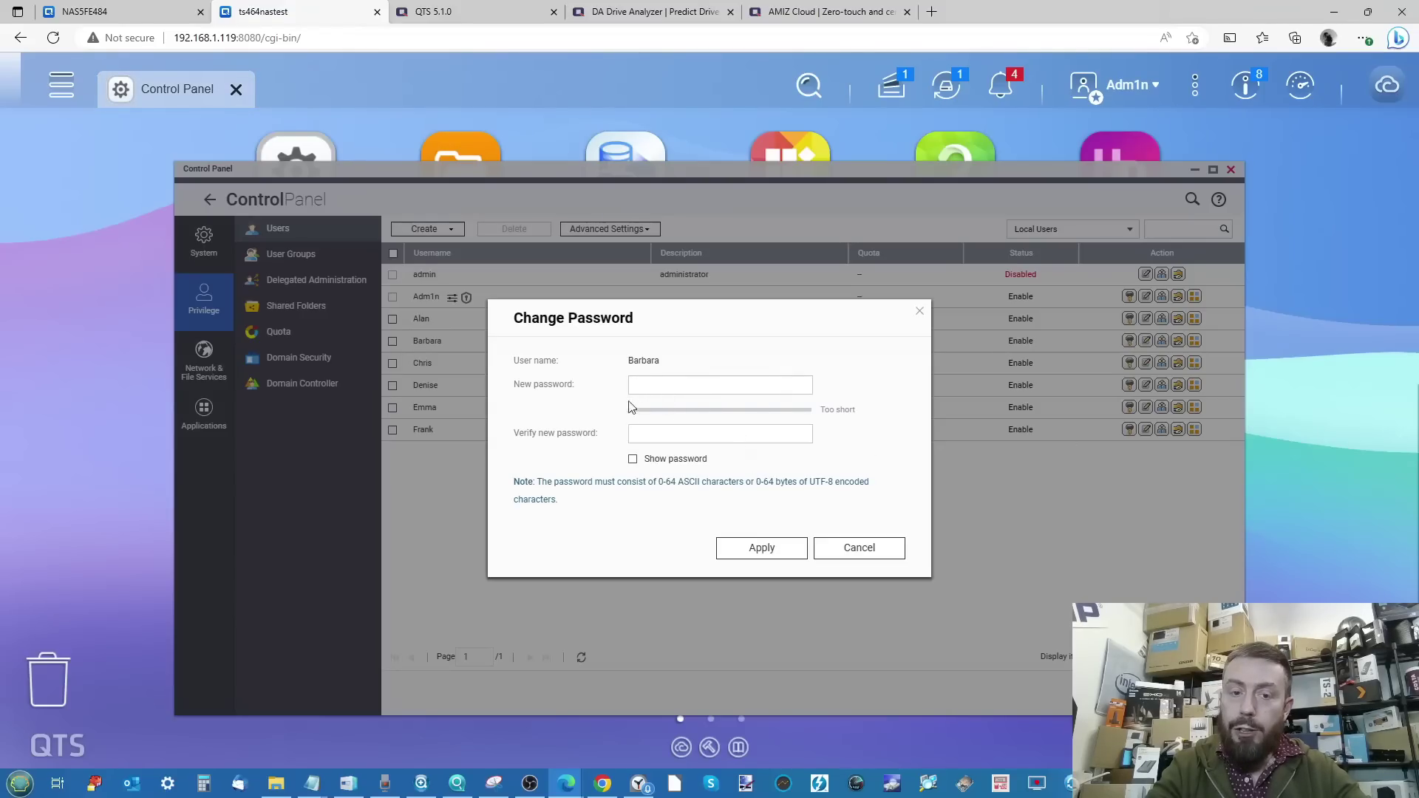
click(846, 546)
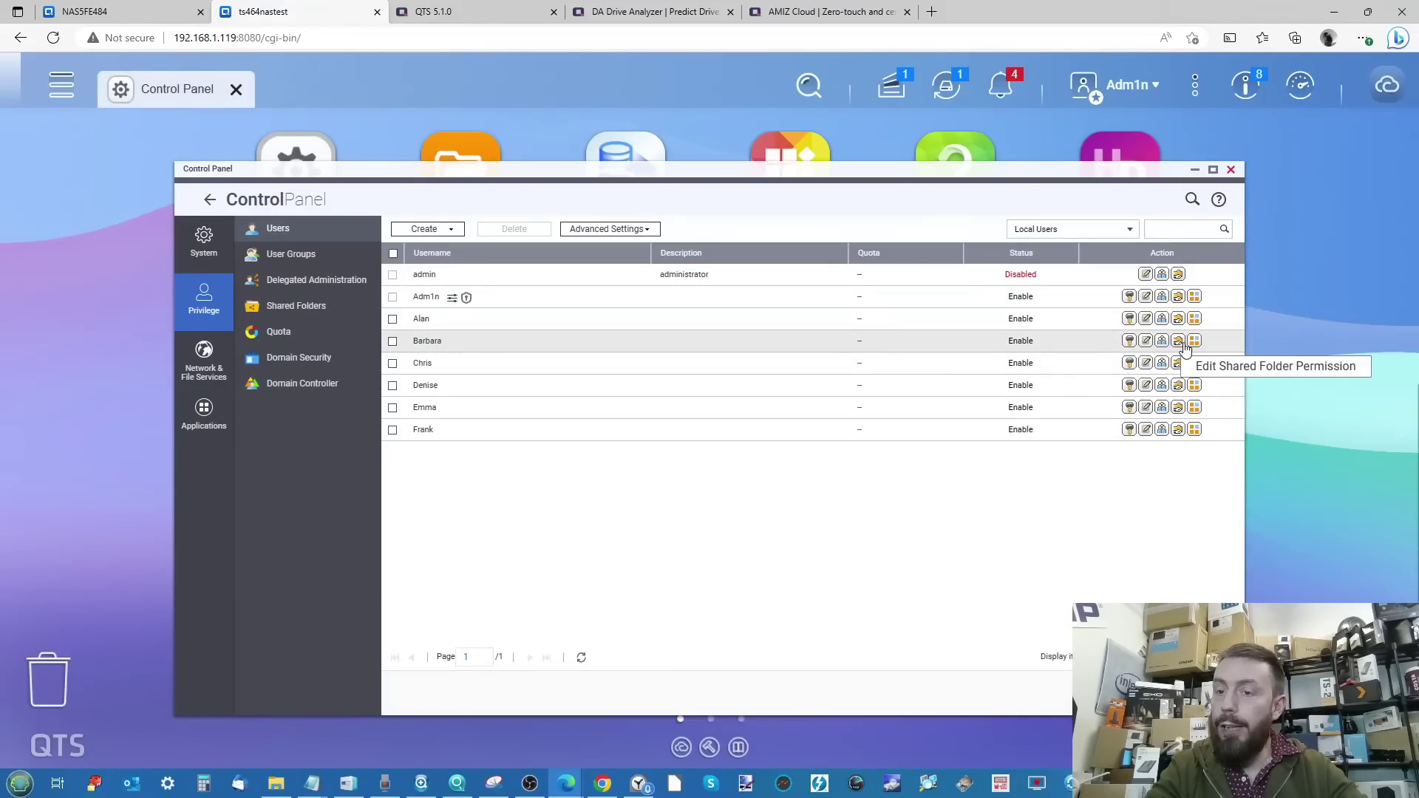
click(1178, 341)
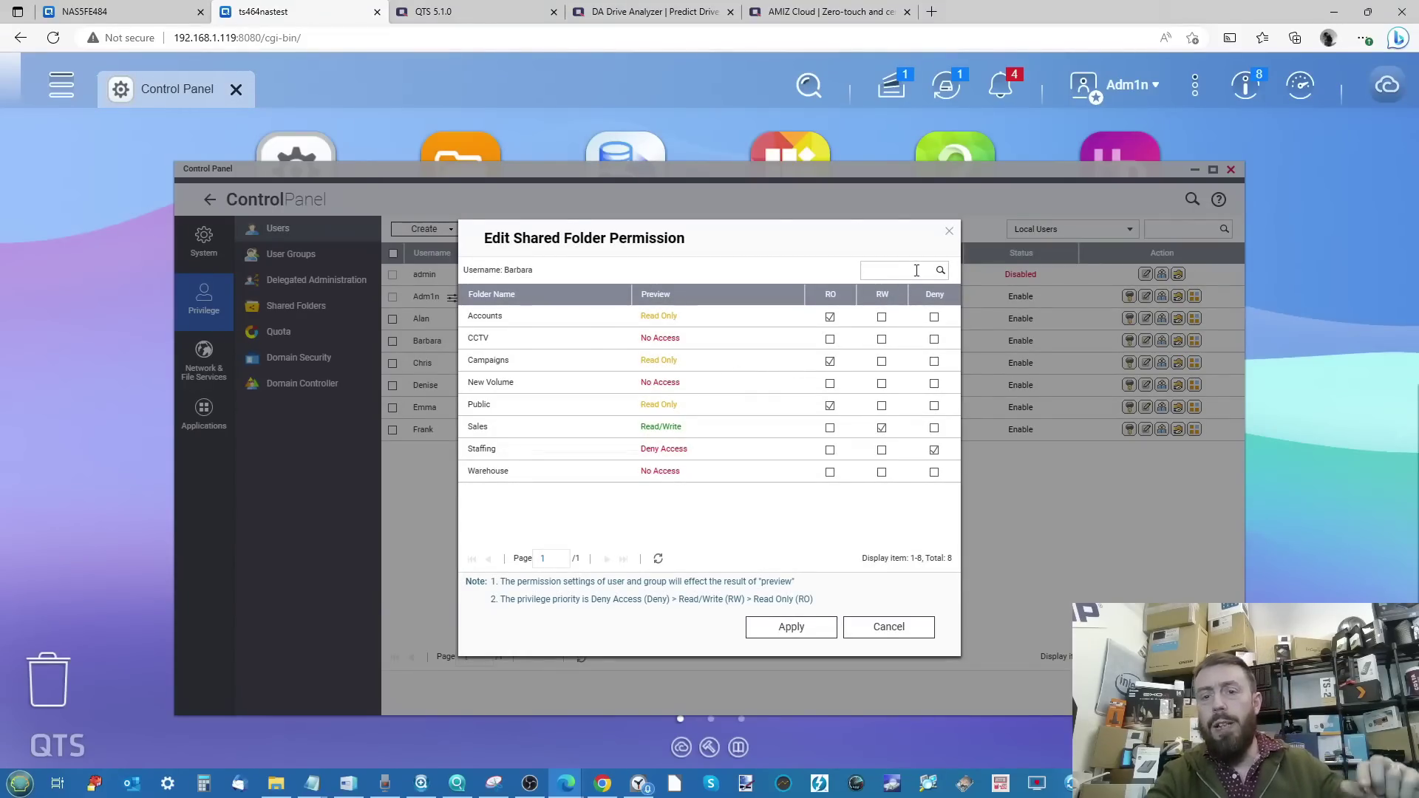
click(947, 237)
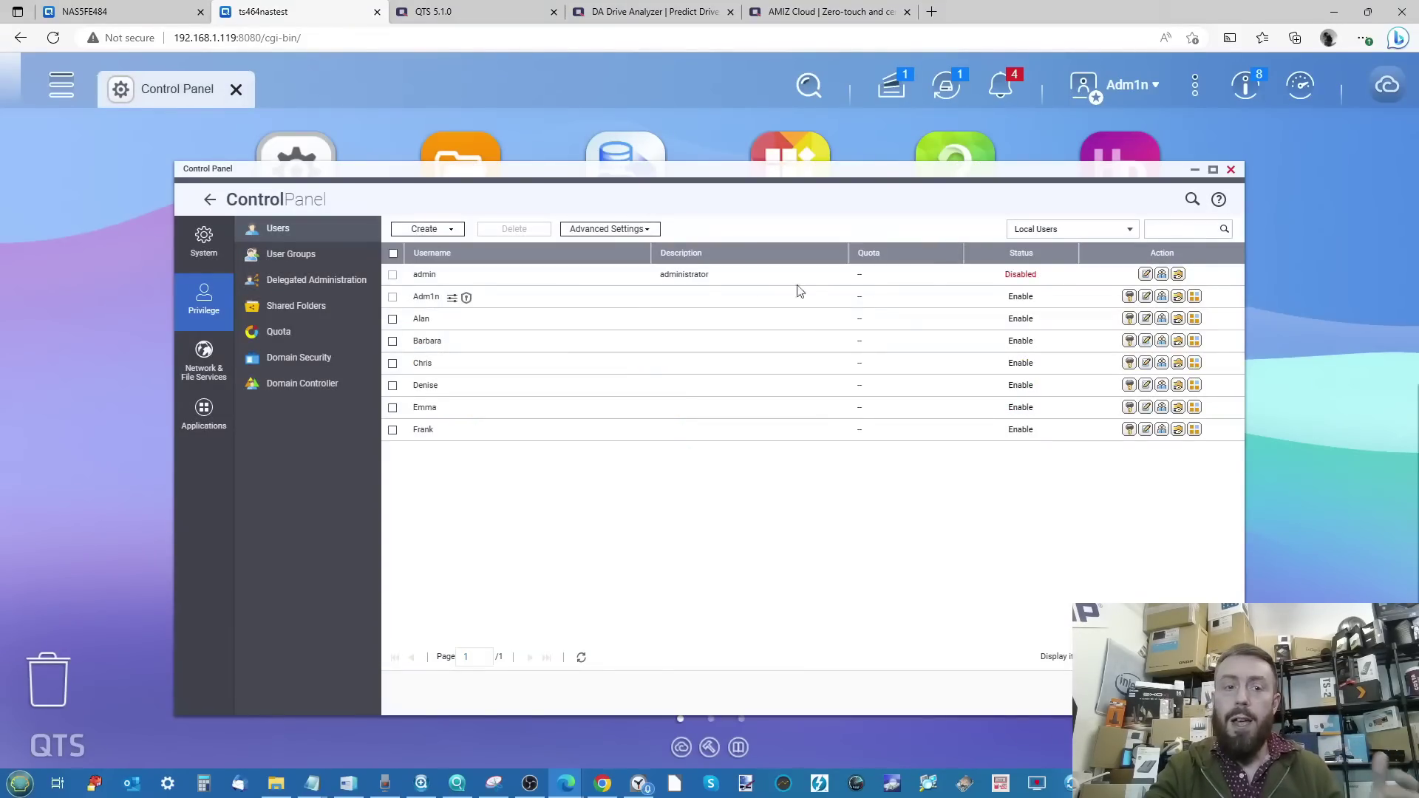
click(315, 282)
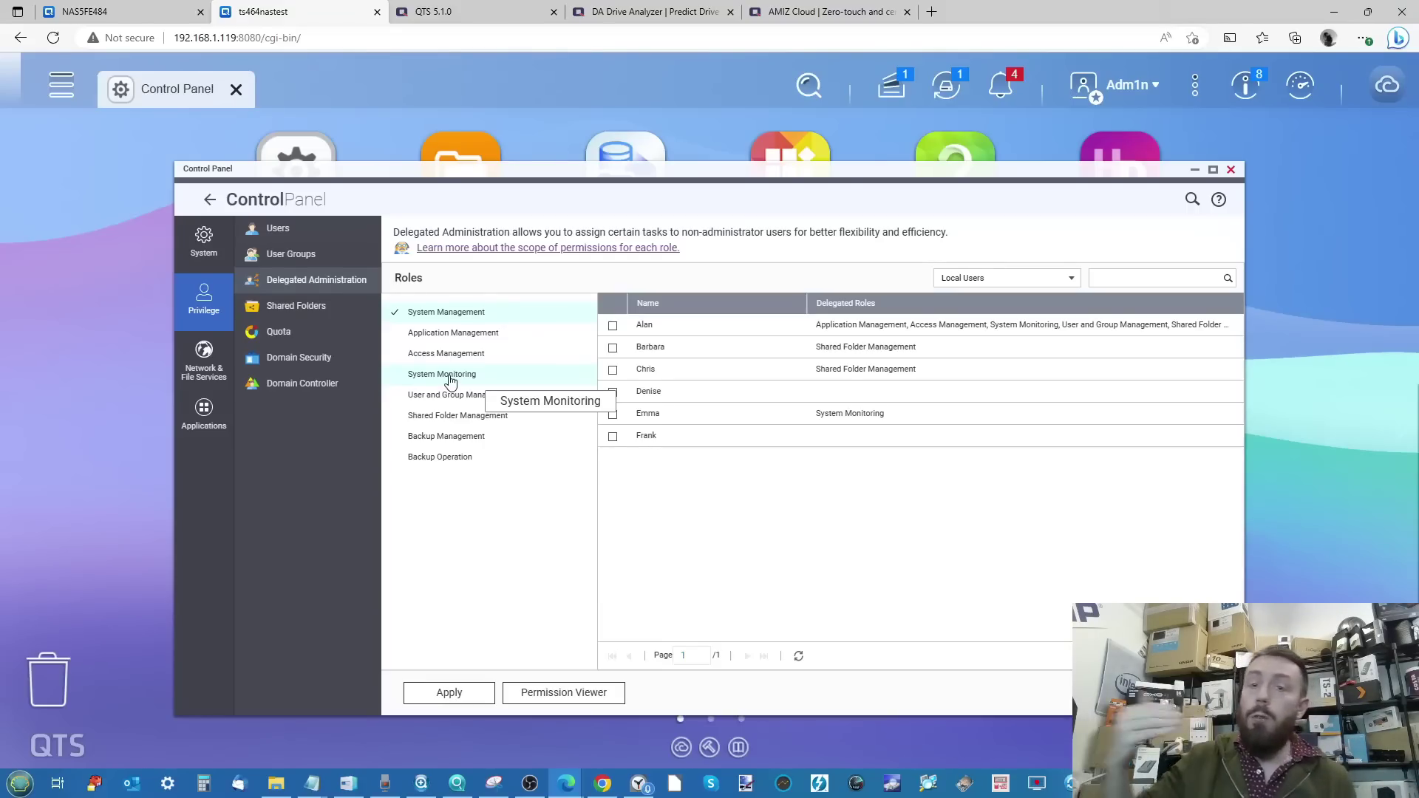
View and close the About Delegated Roles scope explanation
click(510, 249)
scroll(650, 399, up, 2)
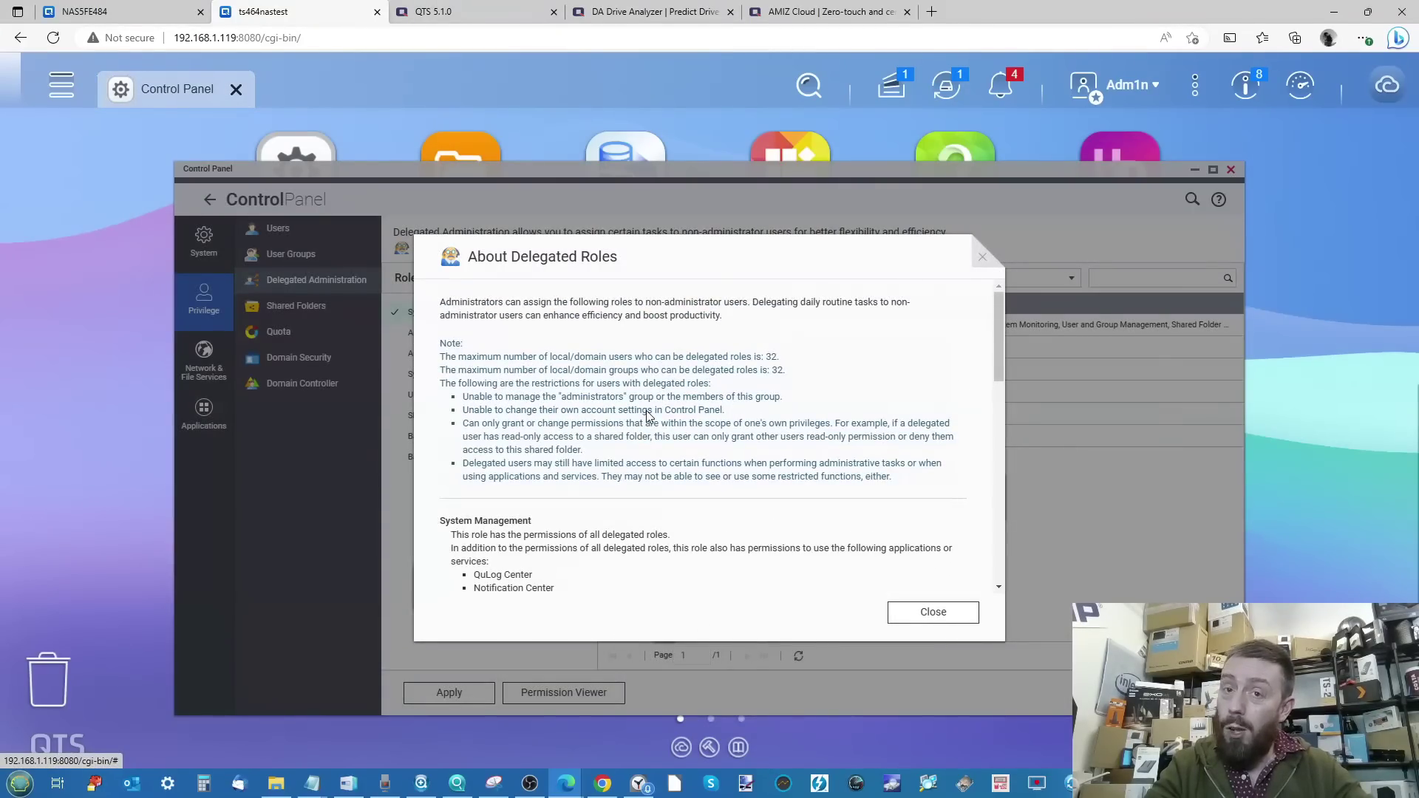
click(982, 257)
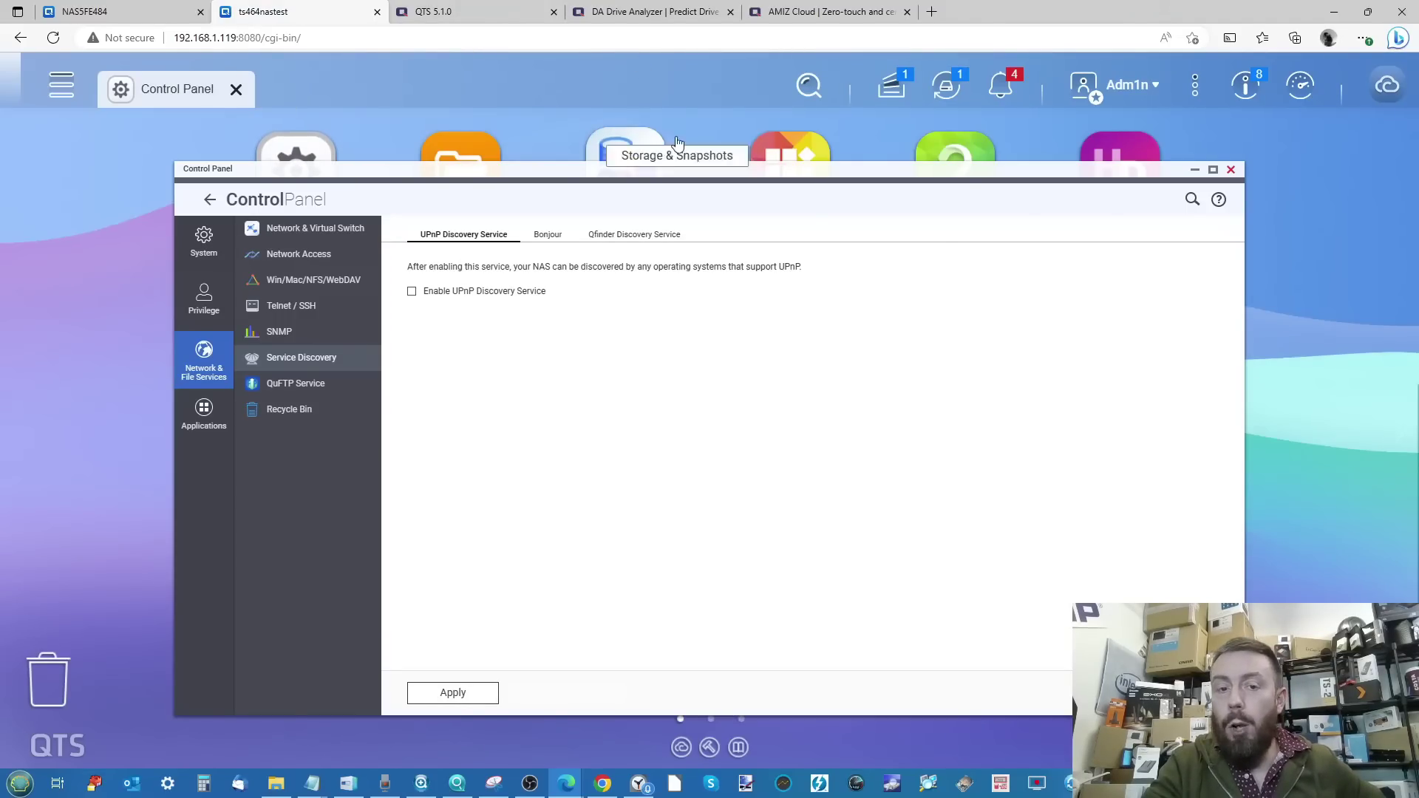
Check the Qfinder Discovery Service setting, launching Qfinder Pro and minimizing it
click(621, 236)
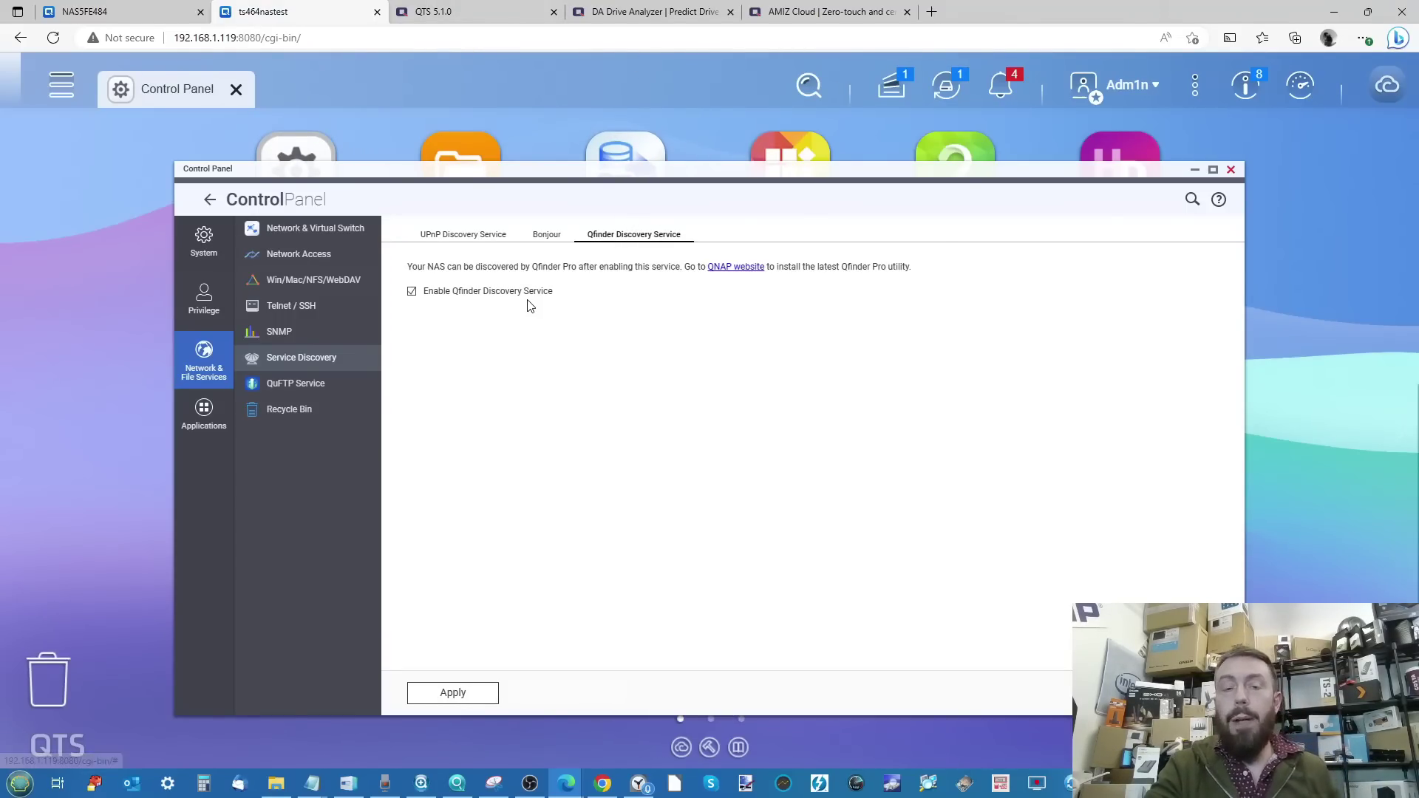
click(466, 781)
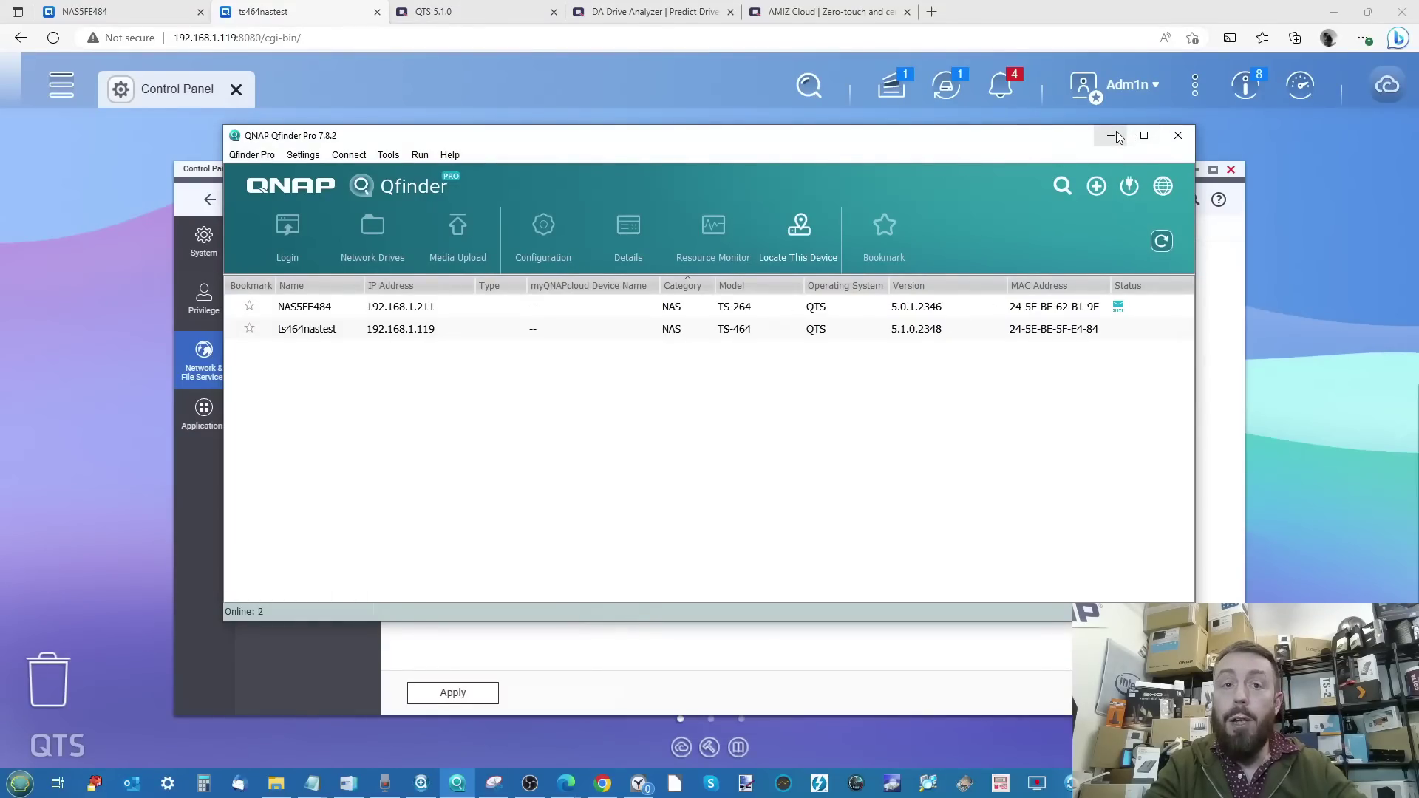
click(1112, 136)
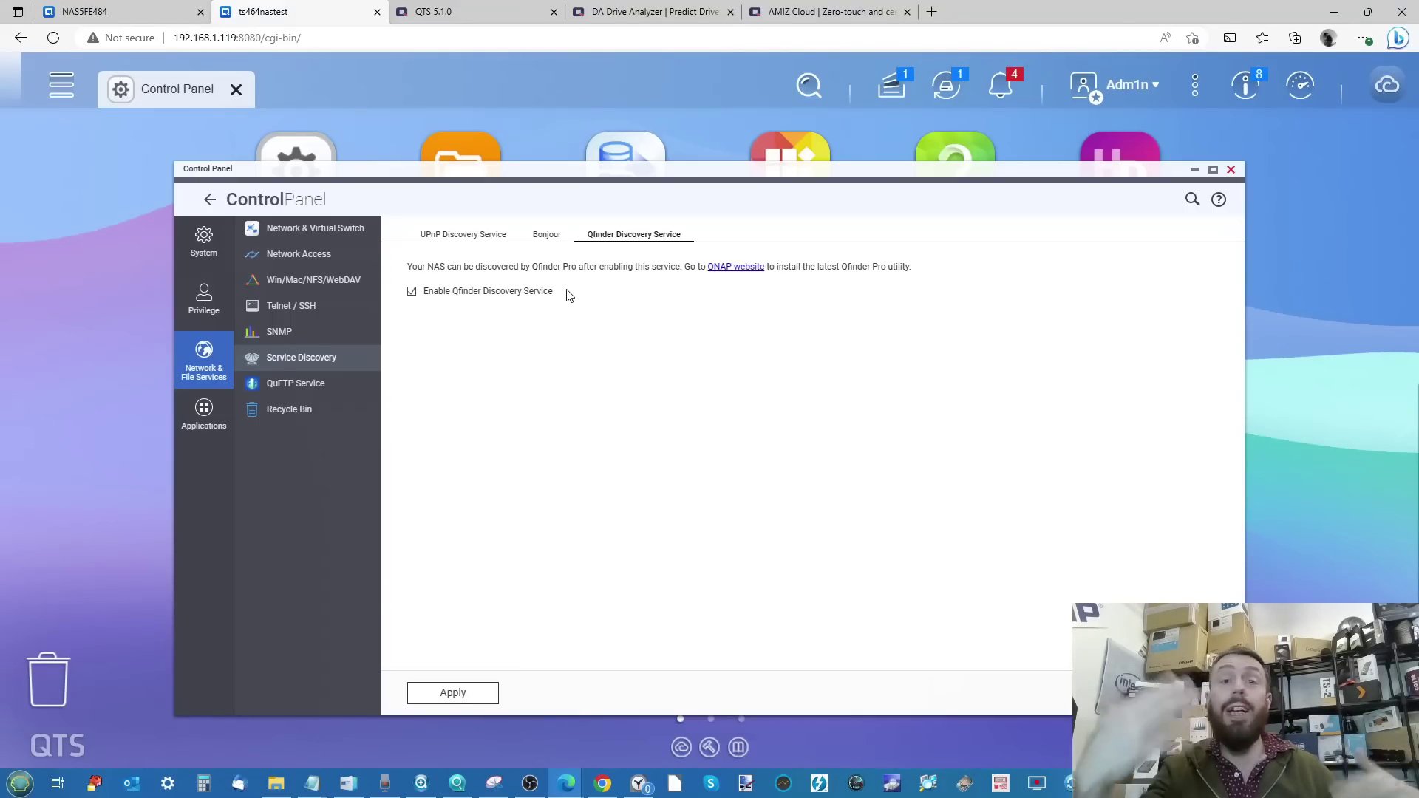
Glance at the NAS5FE484 session, return to ts464nastest and close Control Panel
click(190, 8)
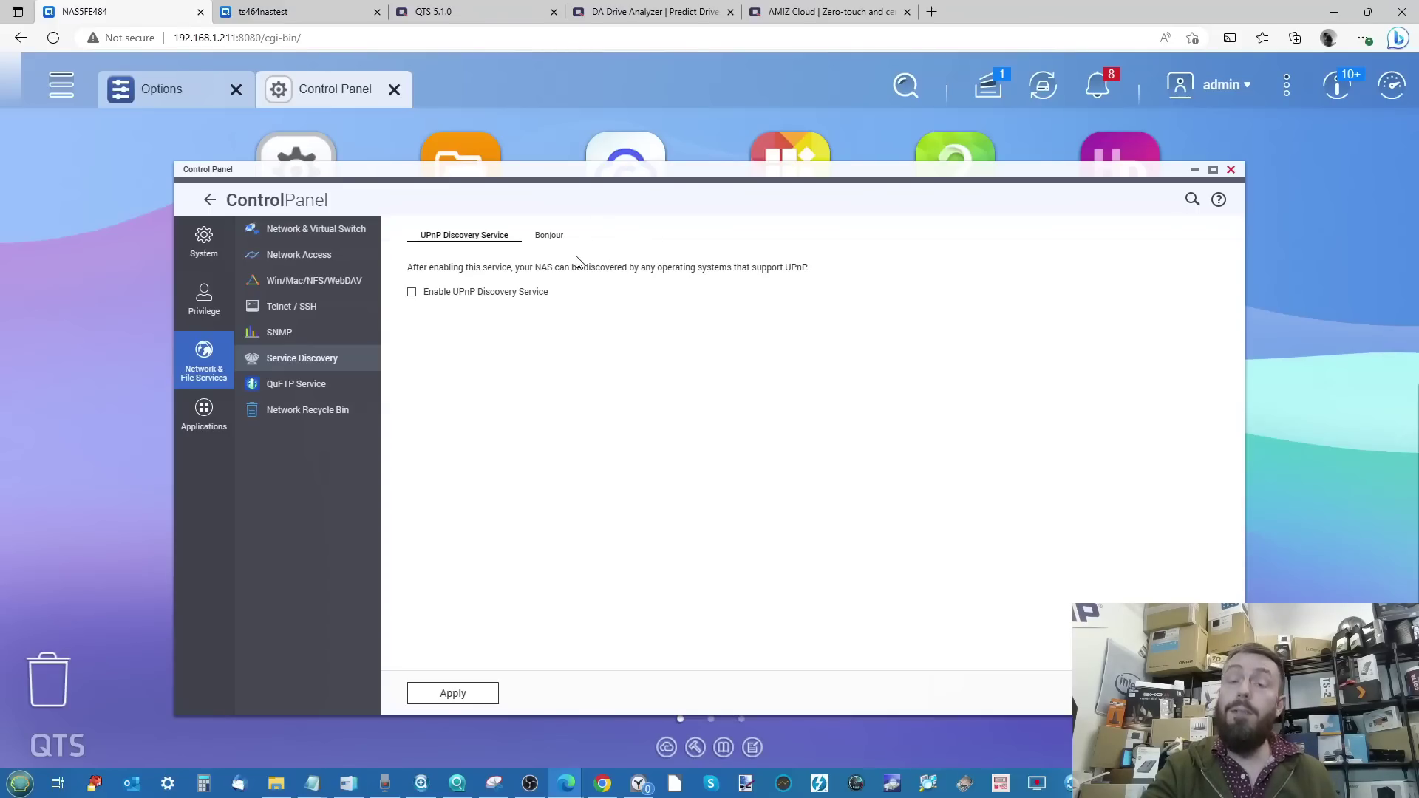
click(244, 19)
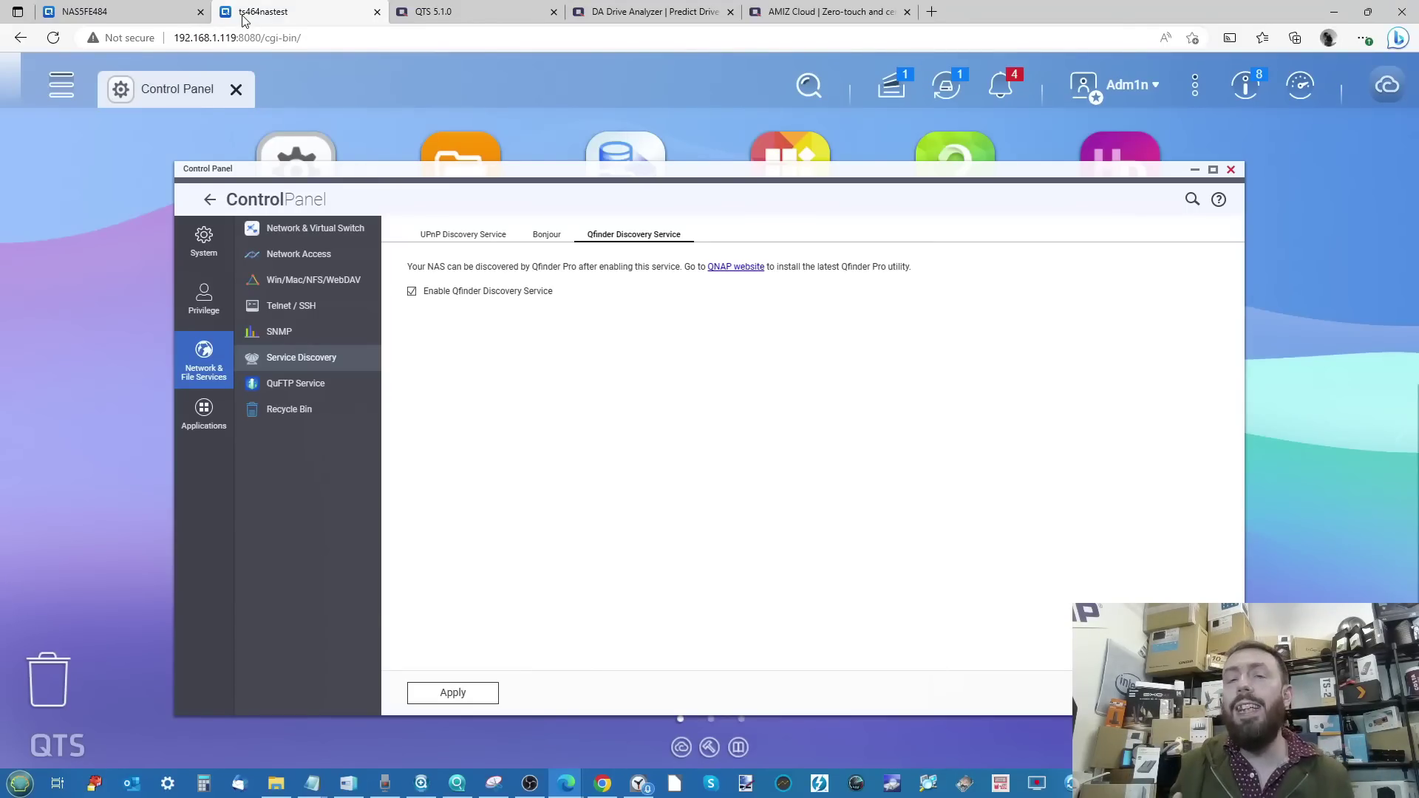
click(236, 88)
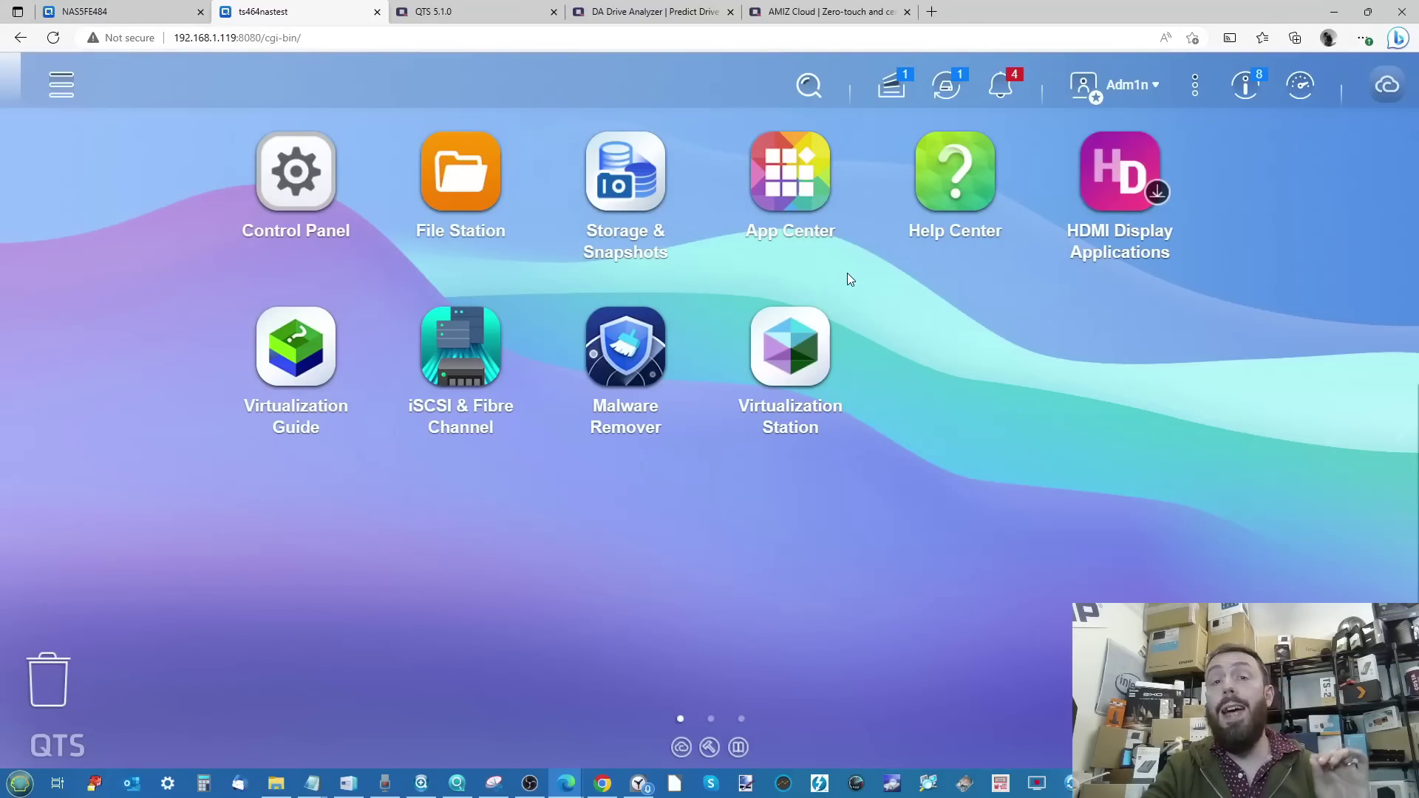
Reopen Control Panel at System > Firmware Update
click(300, 198)
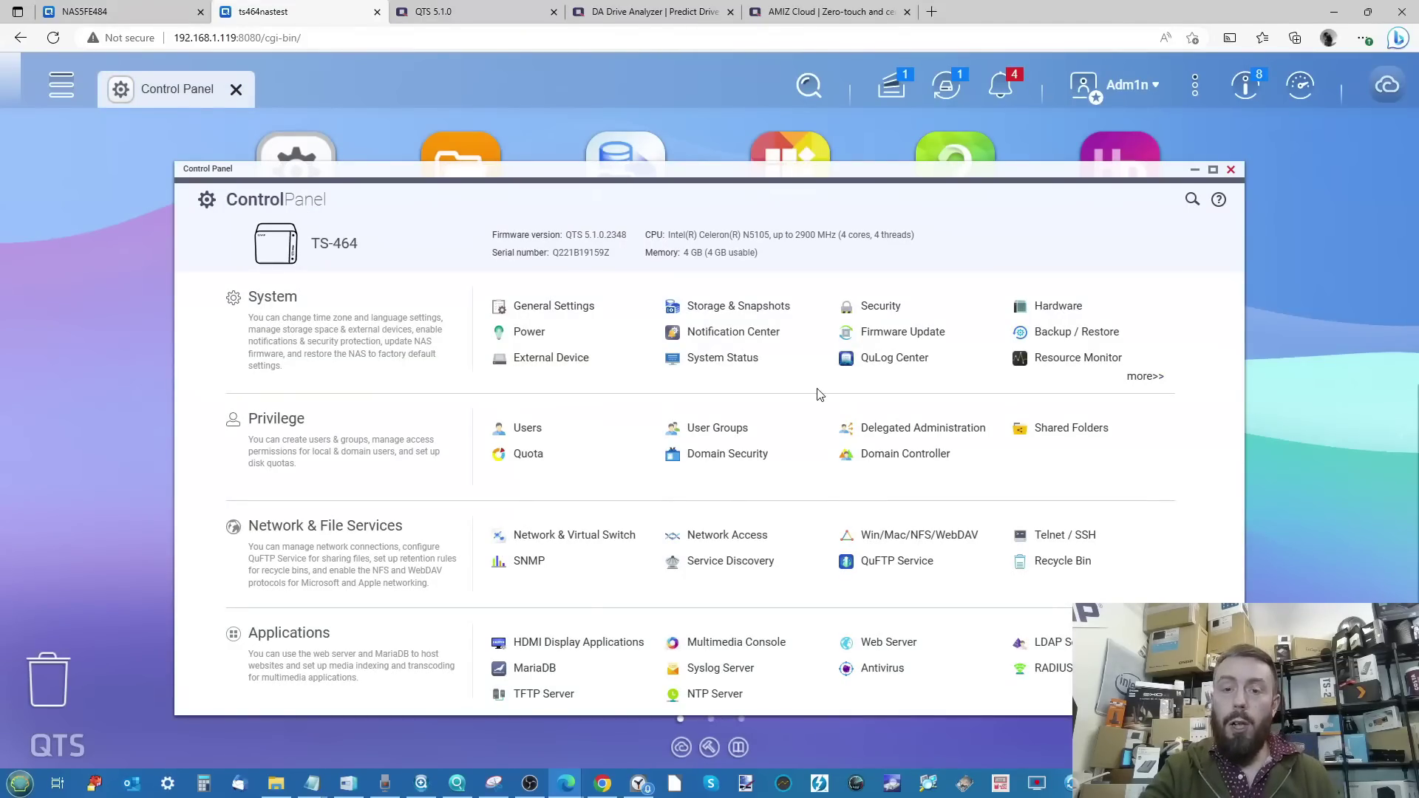
click(902, 333)
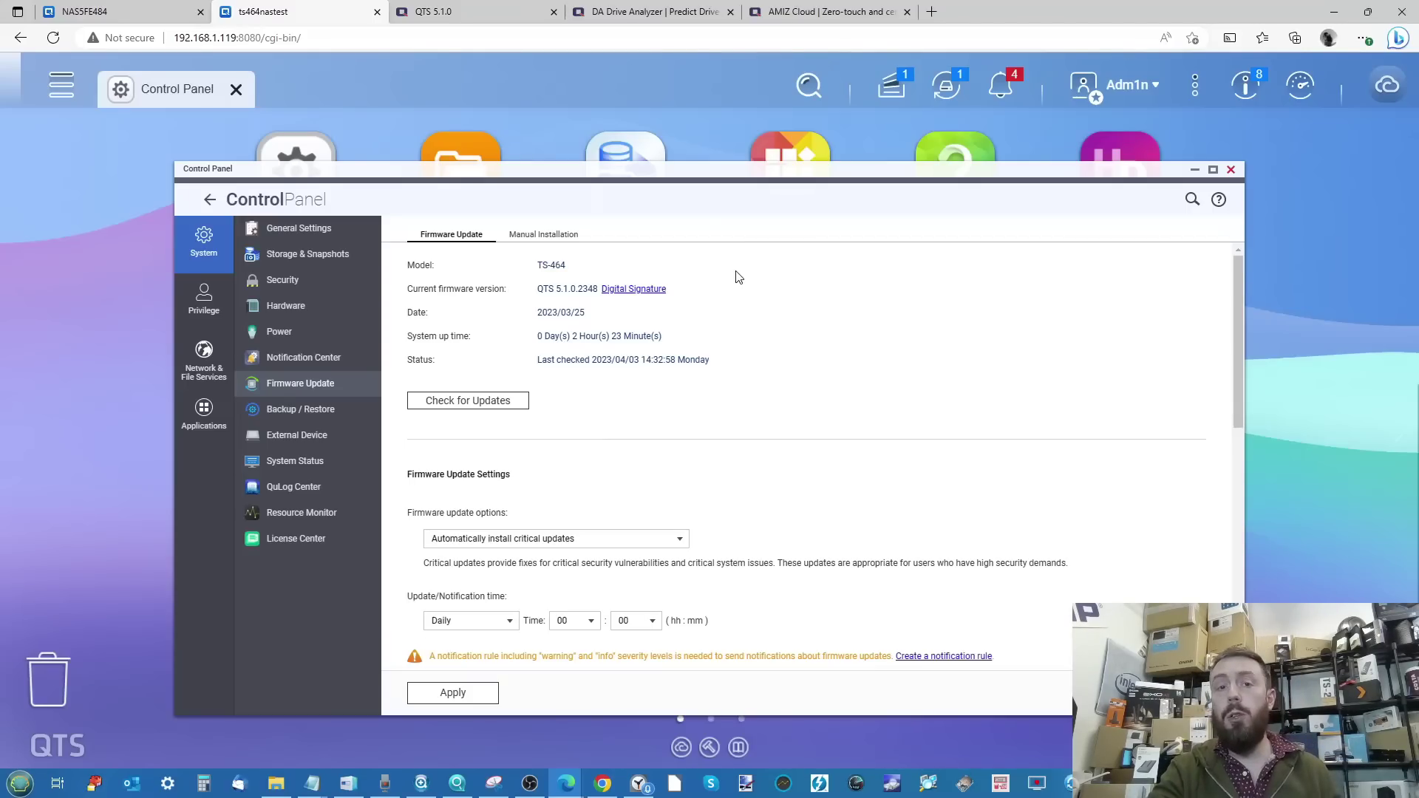
Keep automatic critical updates as the firmware option, then move to the NAS5FE484 tab
scroll(737, 277, down, 1)
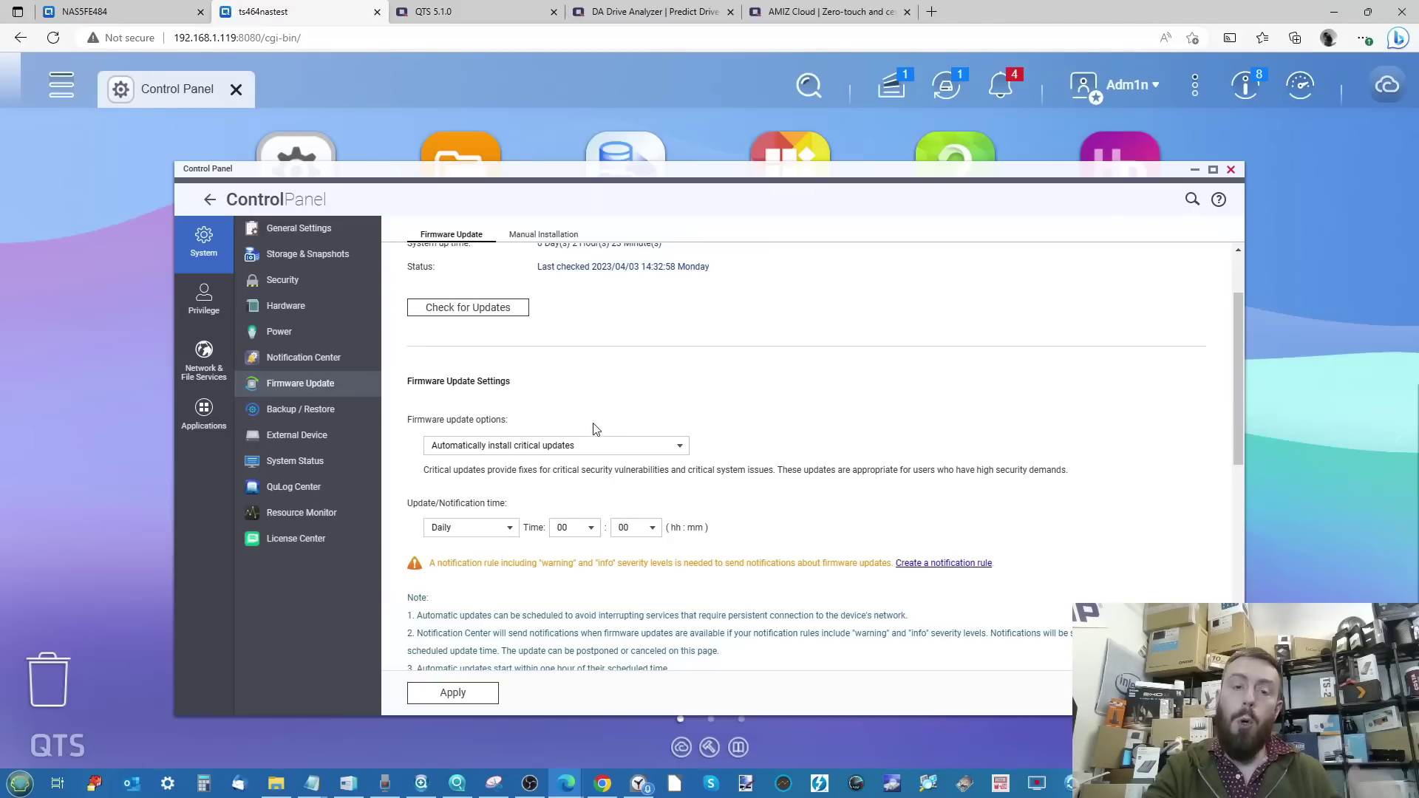
click(593, 448)
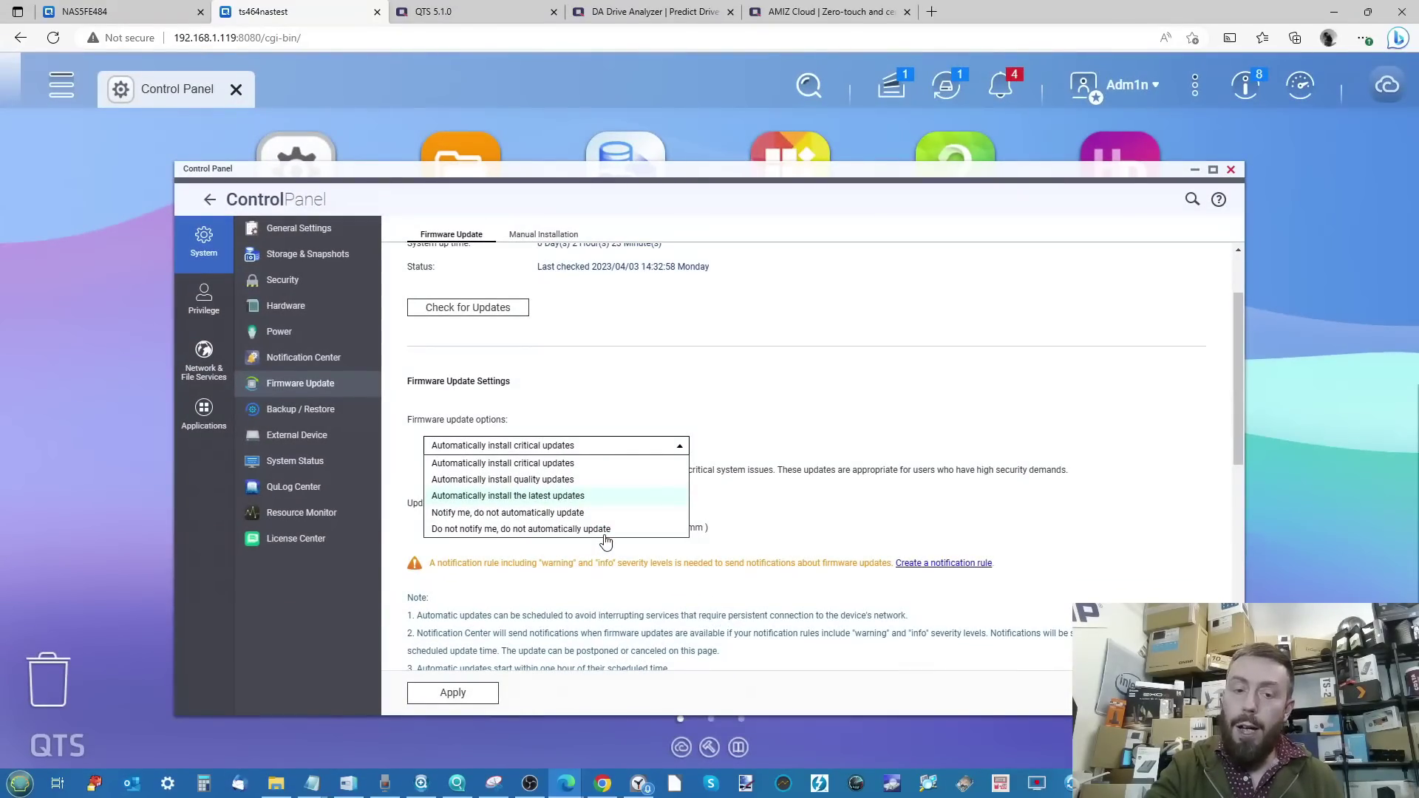
click(943, 496)
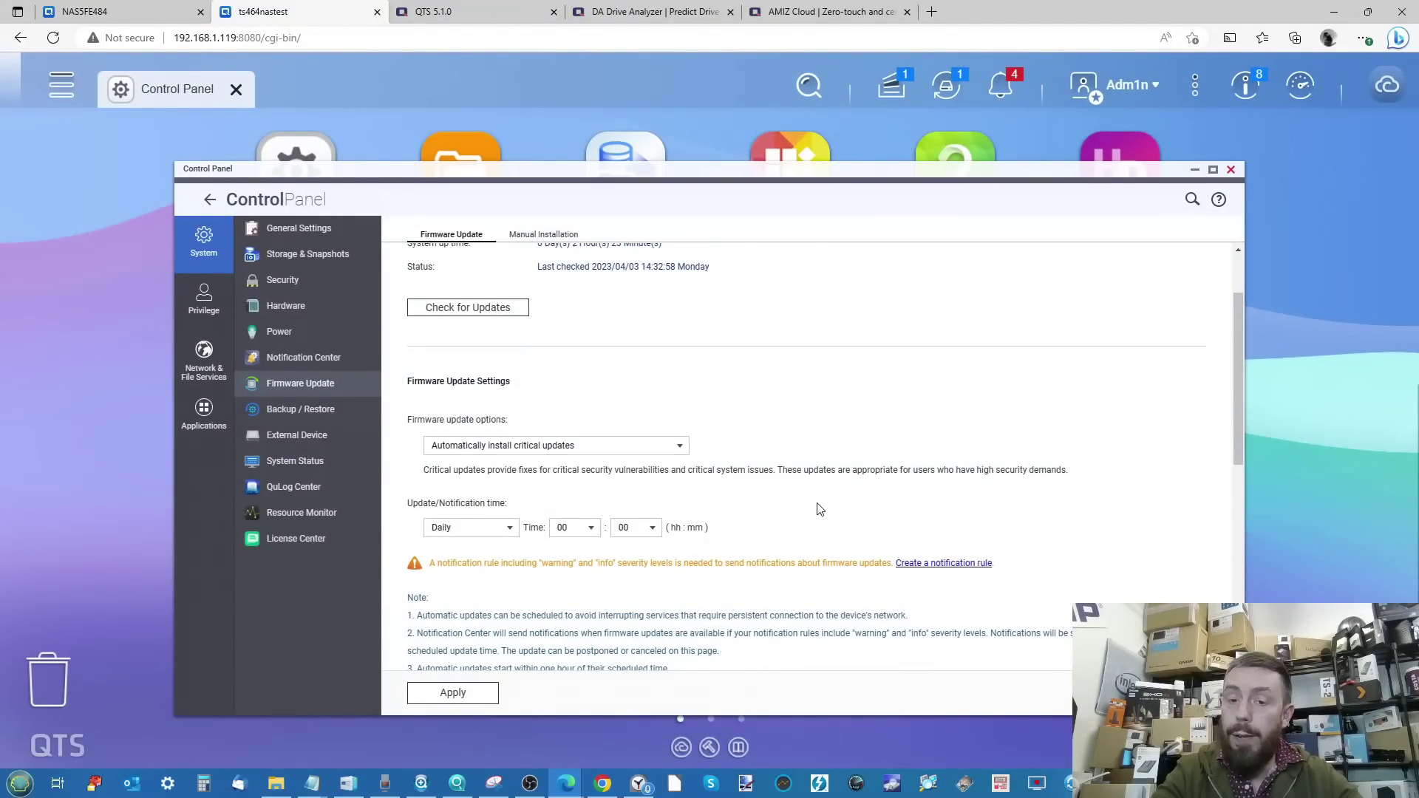
scroll(818, 509, down, 5)
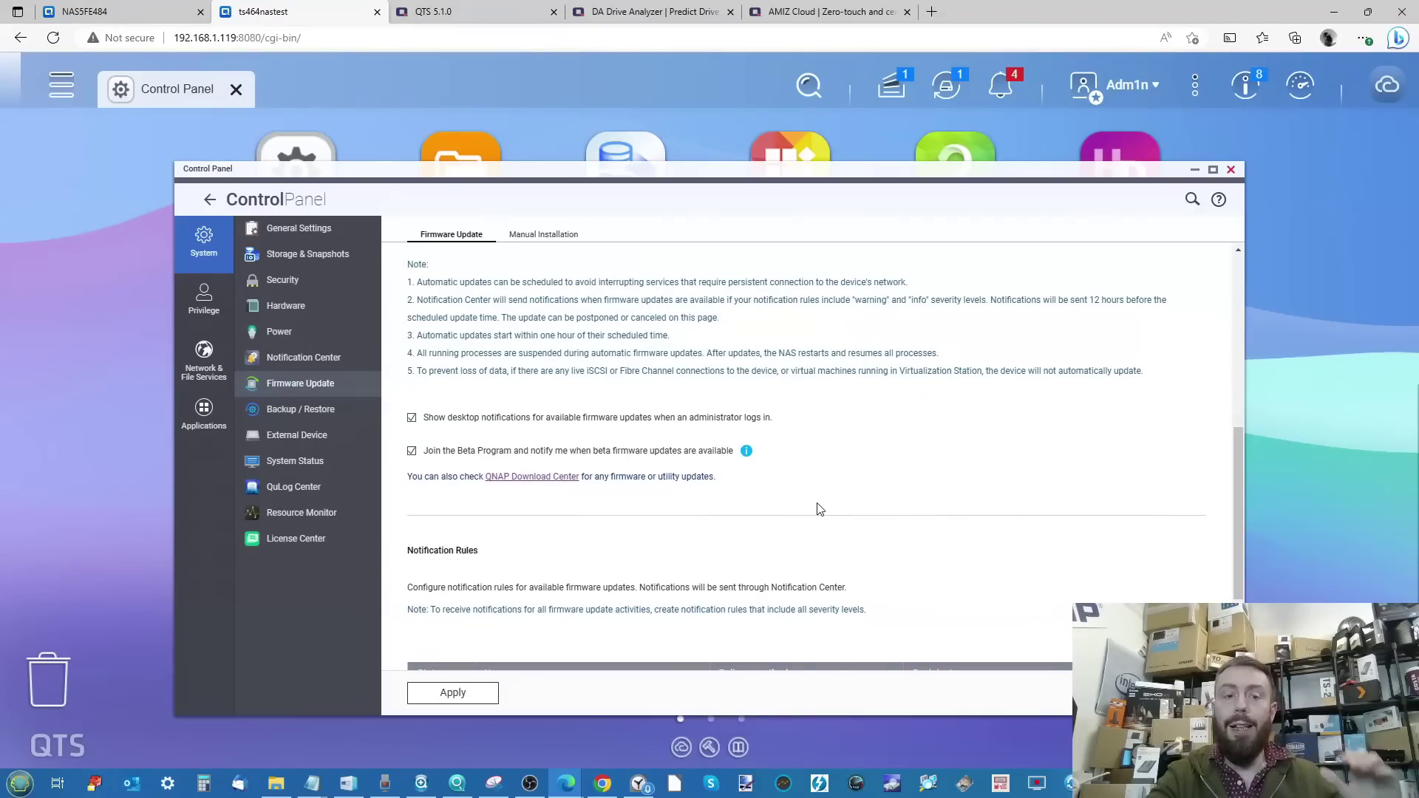
scroll(819, 509, down, 2)
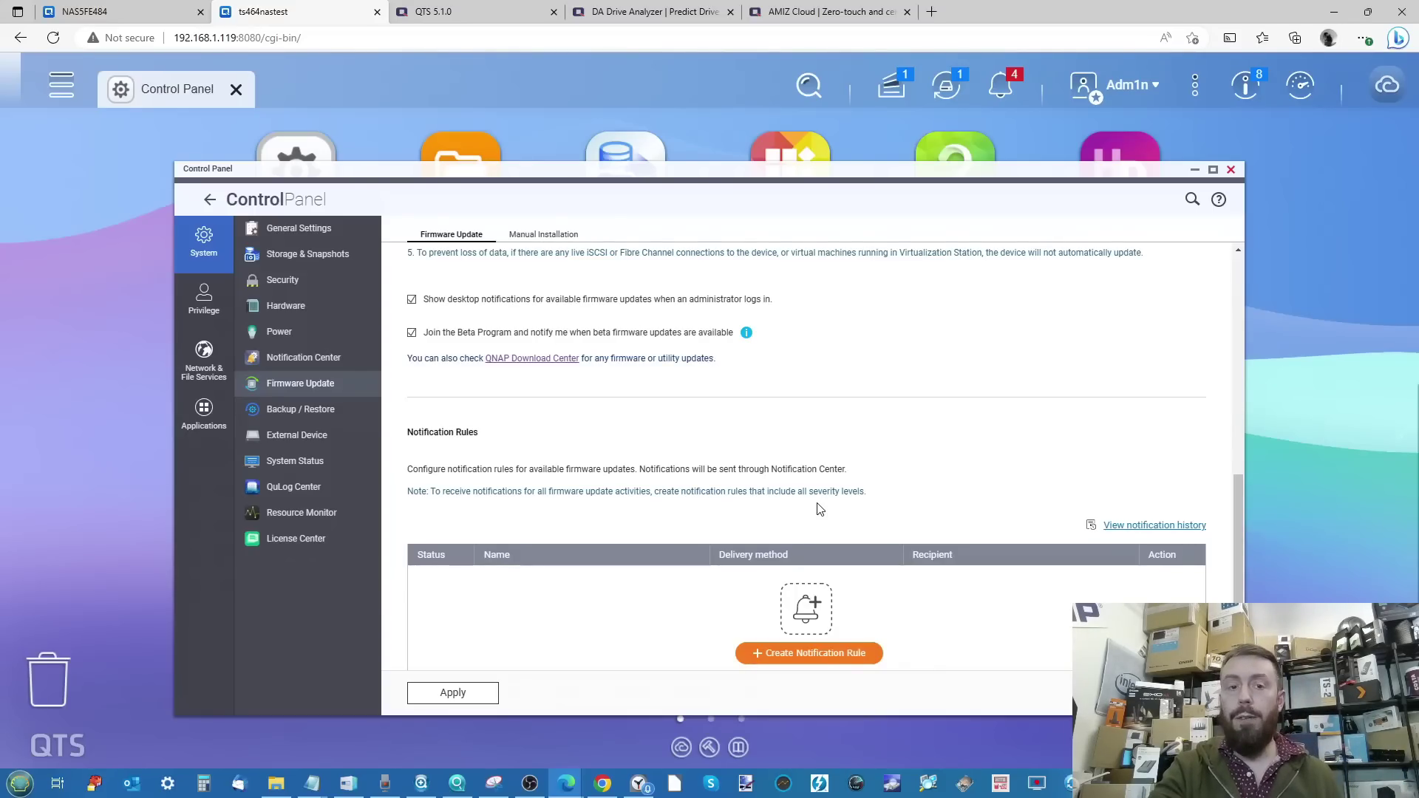
click(156, 11)
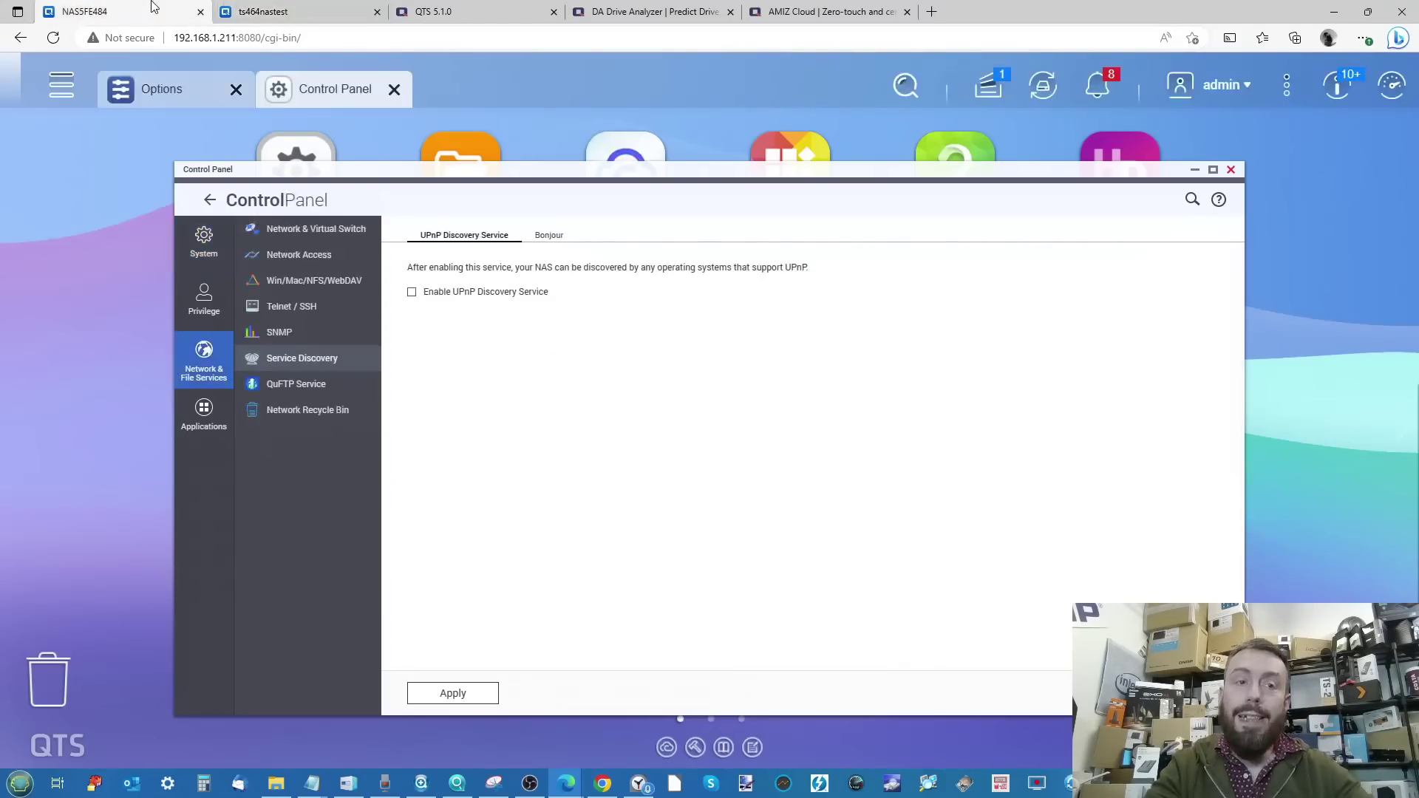
Open System > Firmware Update on NAS5FE484 and review its settings
click(204, 244)
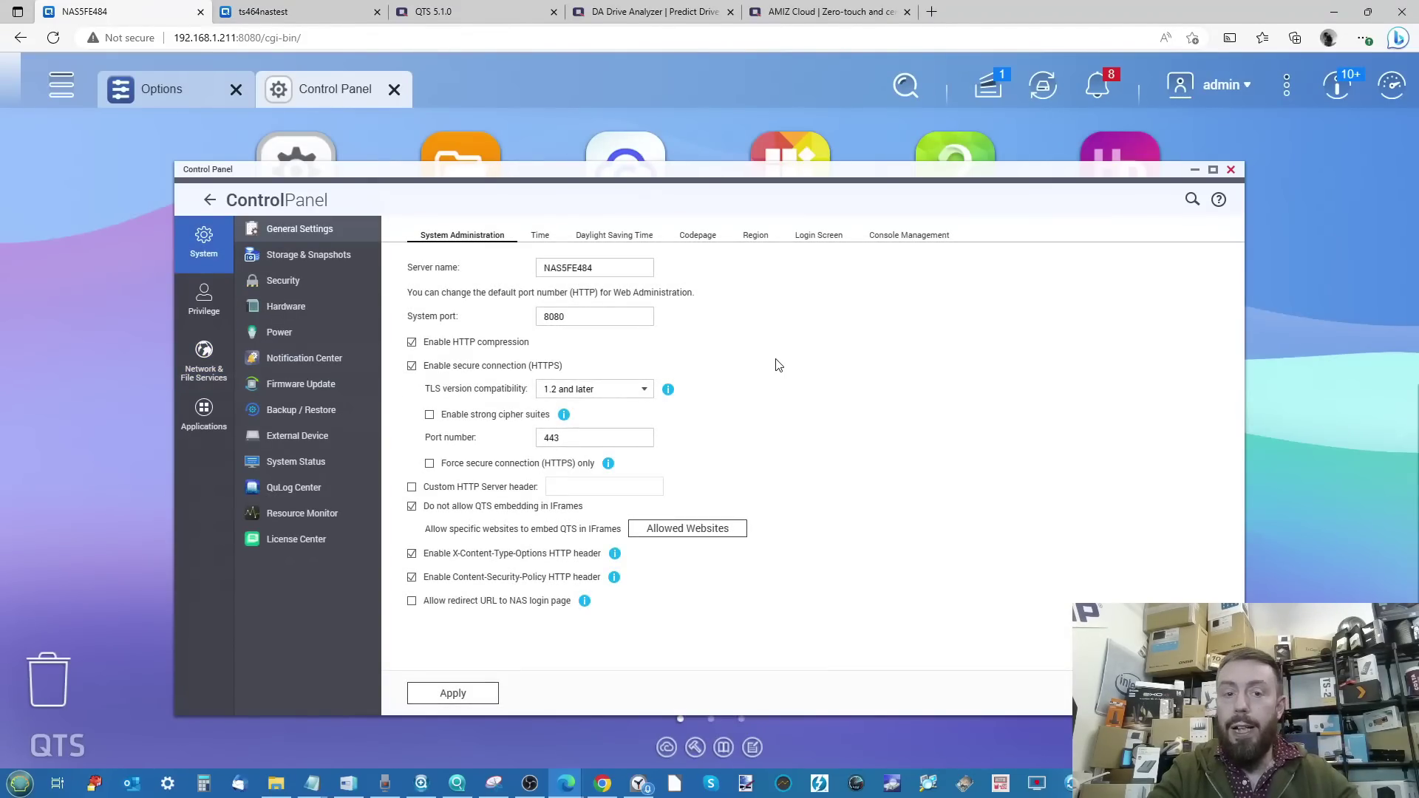
click(295, 388)
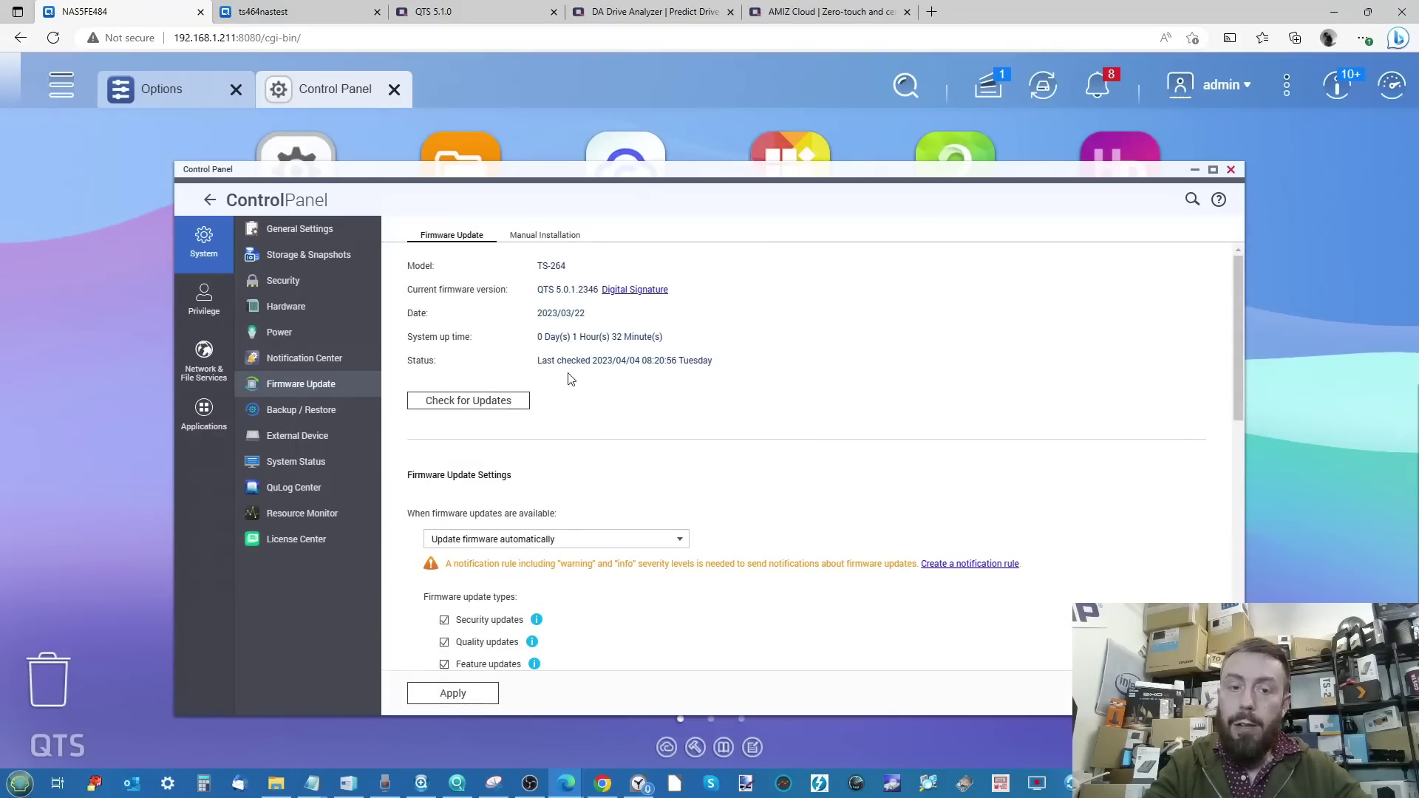
scroll(536, 503, down, 2)
scroll(534, 495, up, 3)
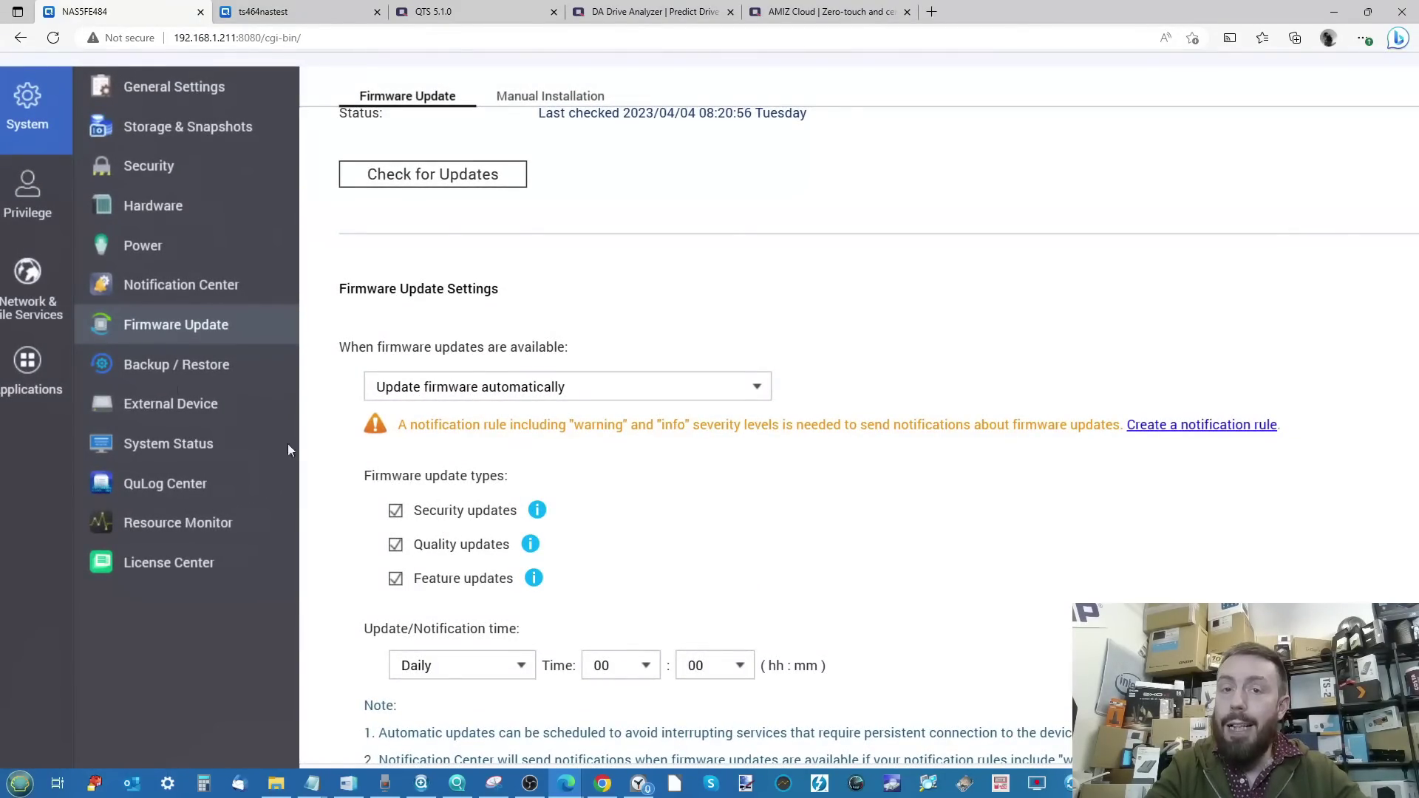
scroll(299, 420, down, 3)
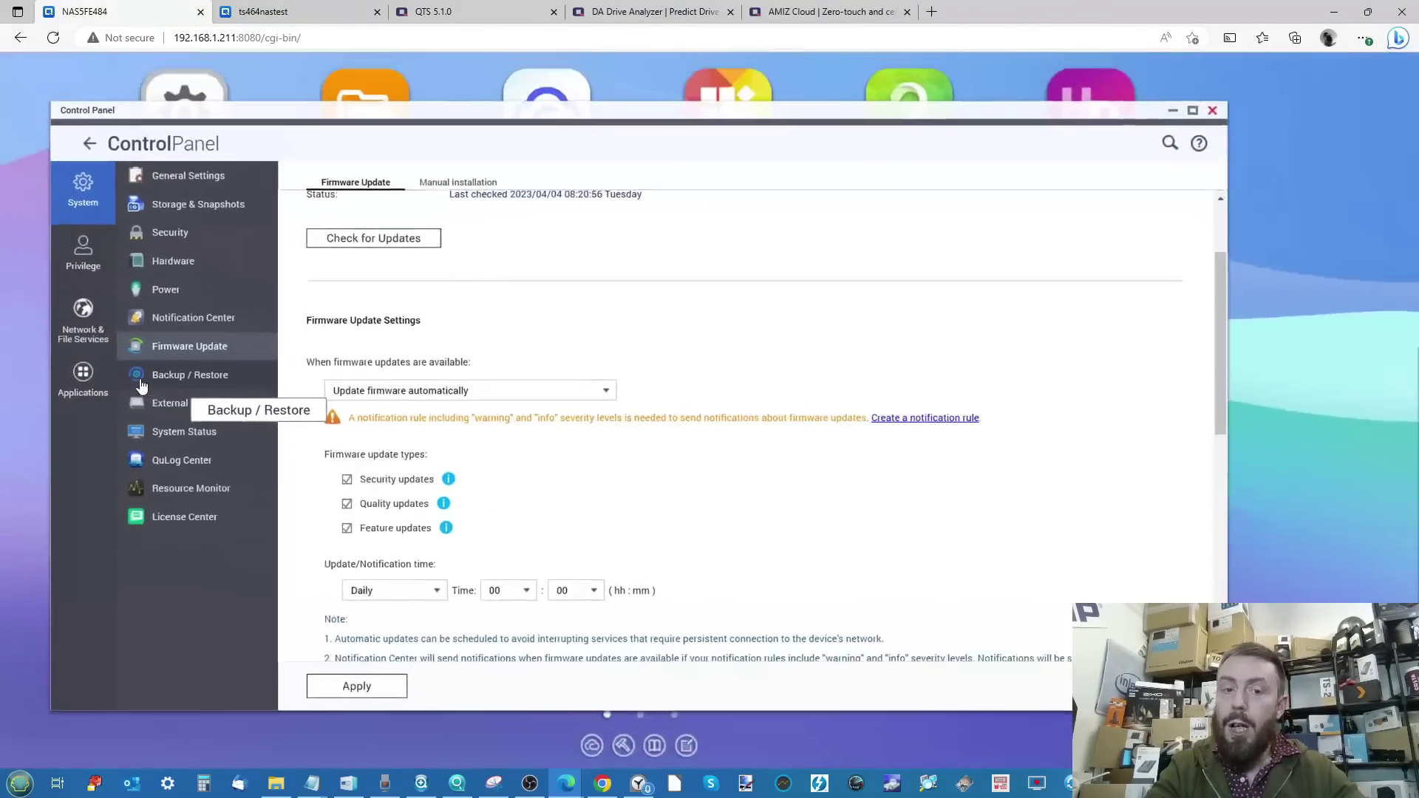
Compare with the 5.1.0 NAS's firmware page and the QTS 5.1.0 product web page
click(316, 11)
scroll(673, 367, up, 1)
scroll(673, 367, up, 3)
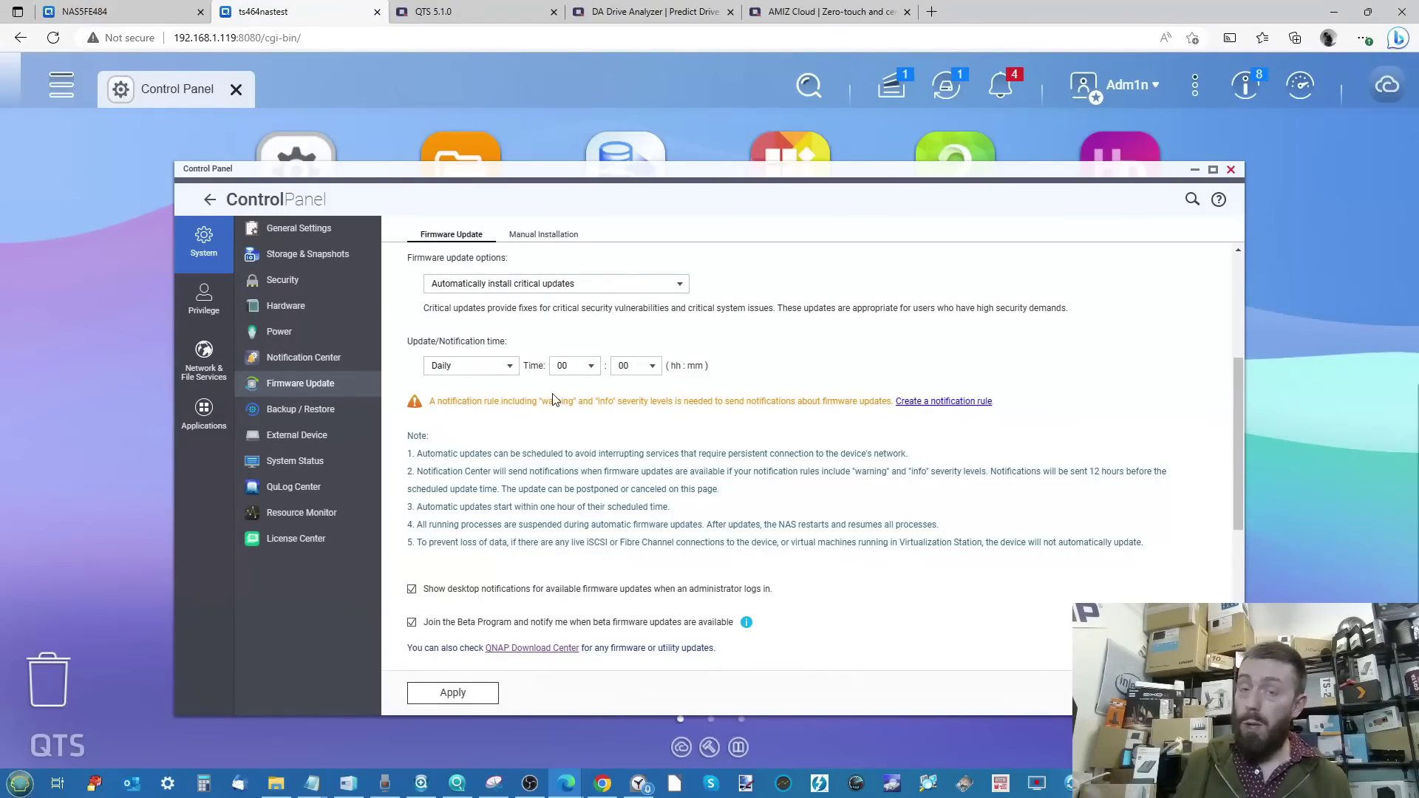
scroll(555, 399, up, 2)
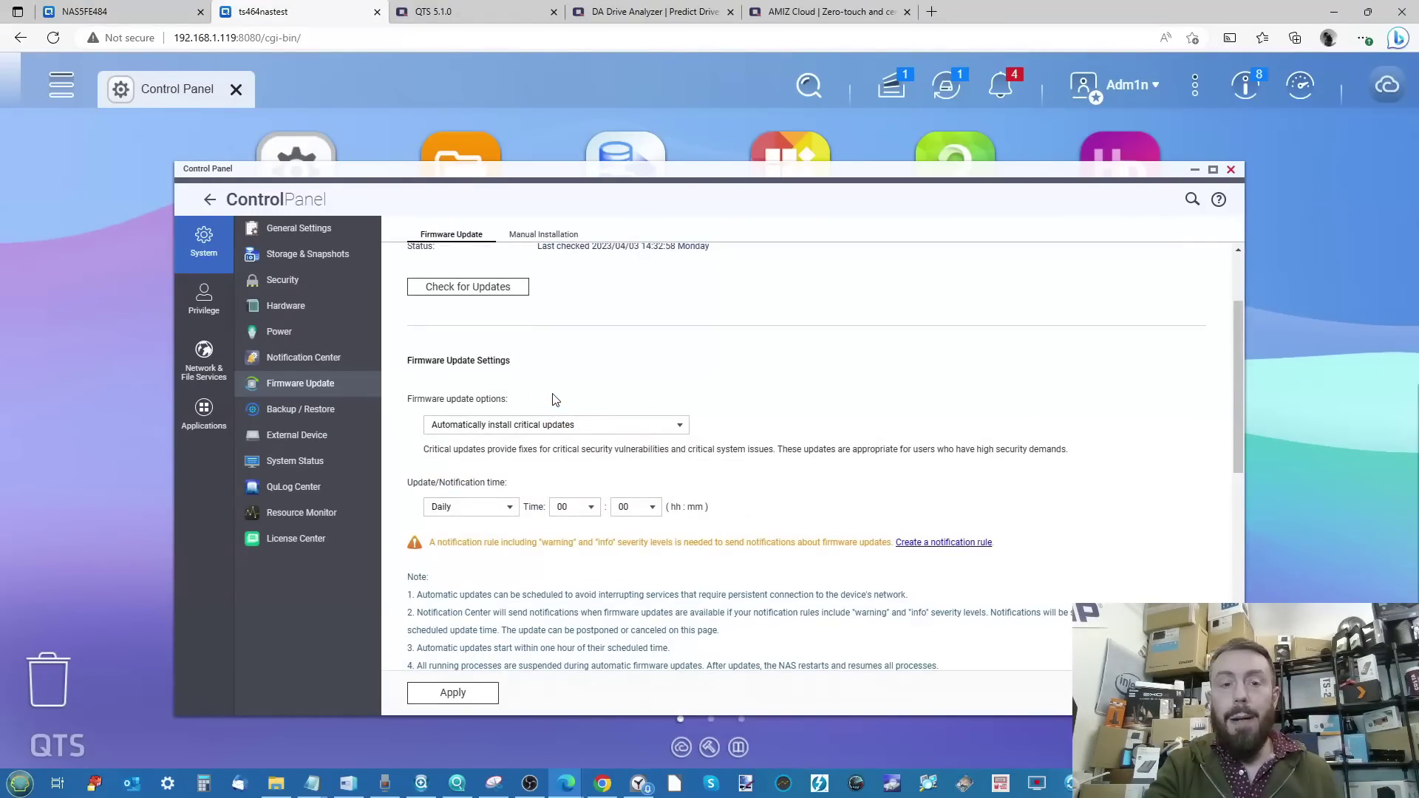
scroll(554, 399, up, 2)
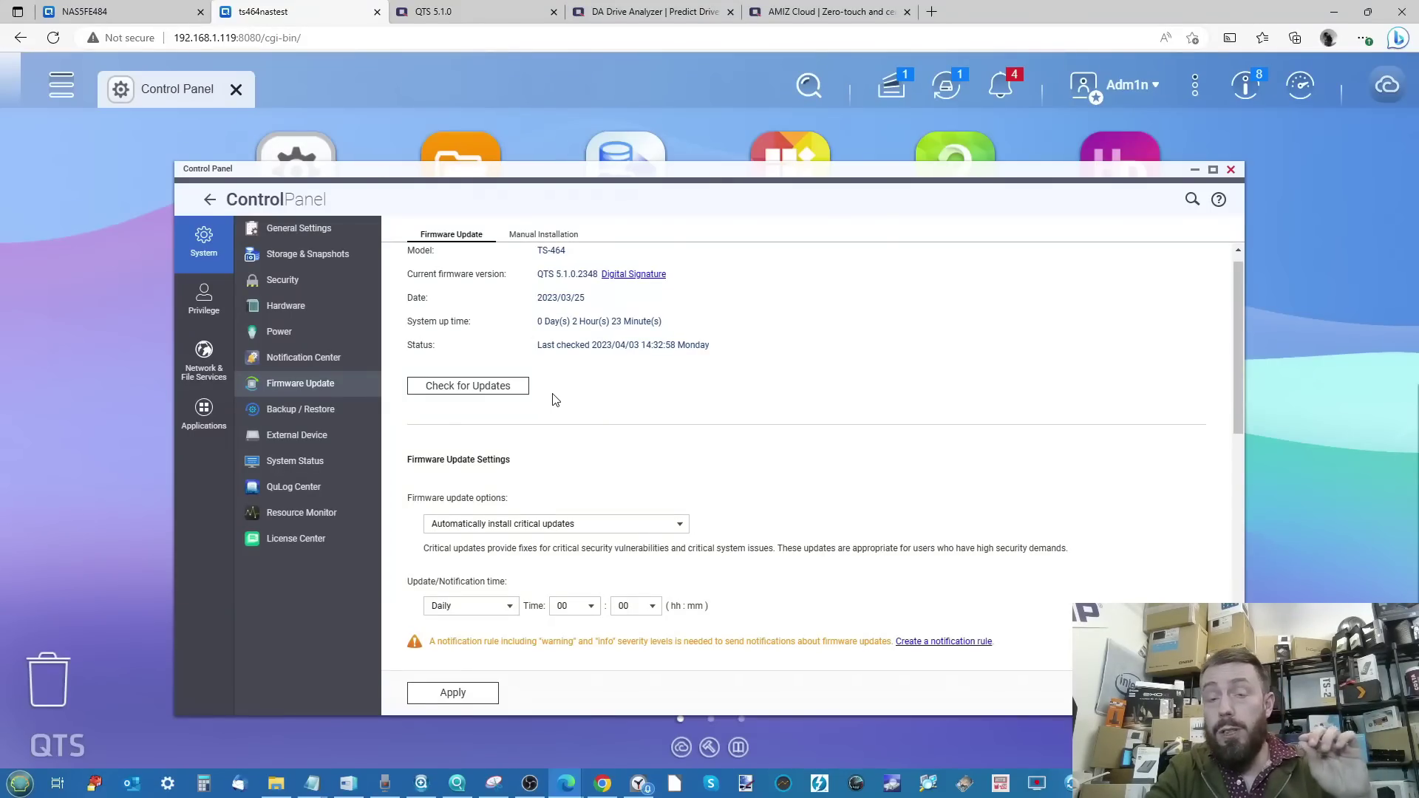
key(ctrl+Tab)
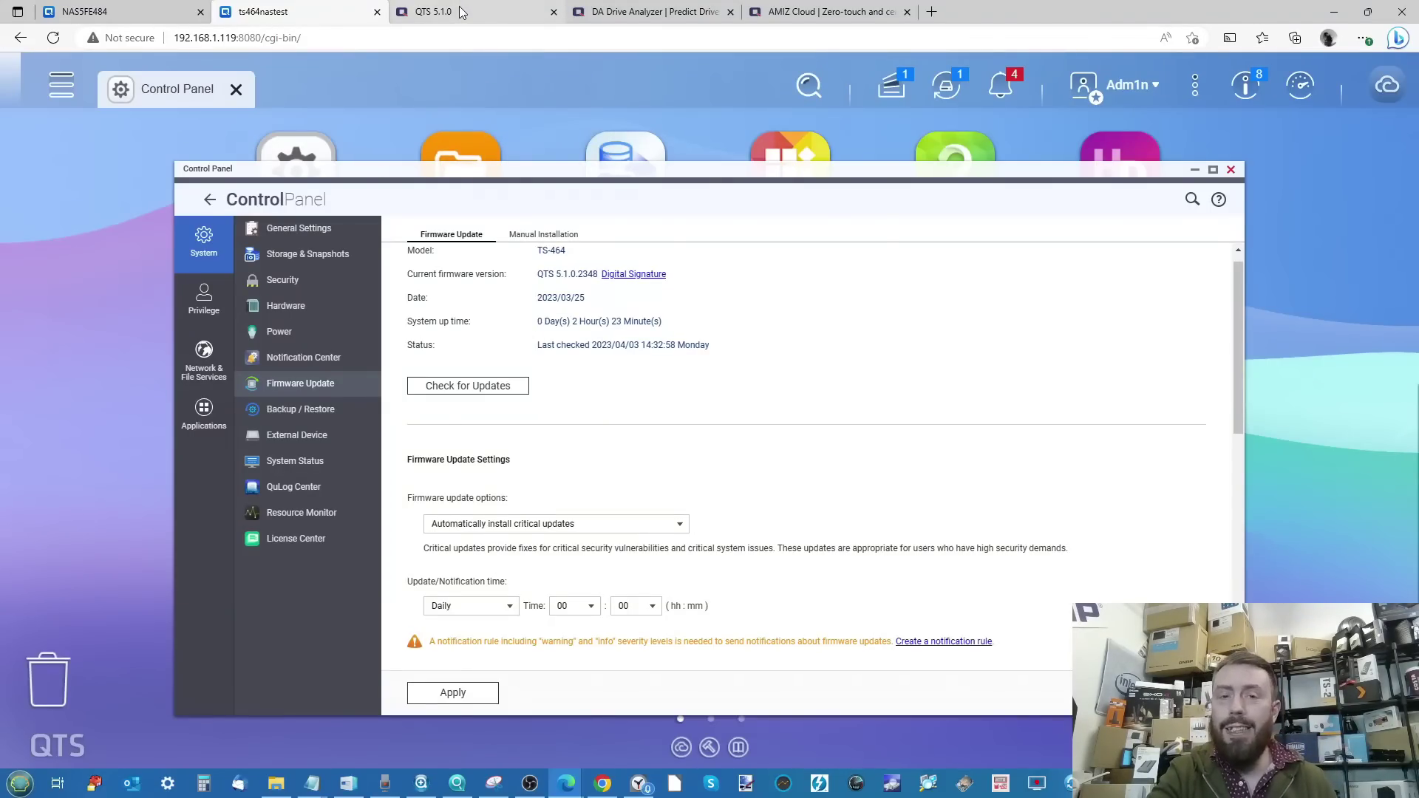
scroll(587, 399, down, 5)
scroll(588, 399, down, 20)
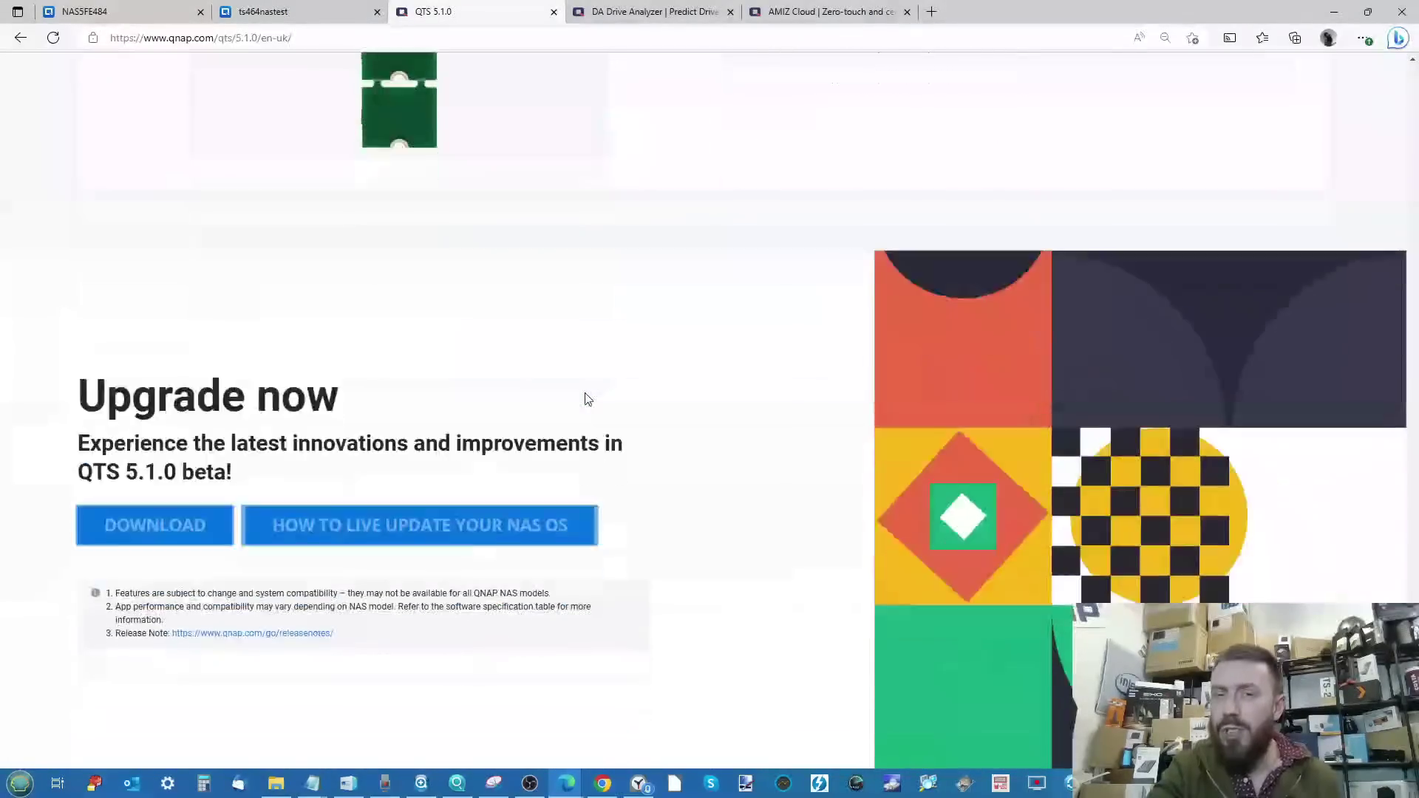
scroll(588, 399, up, 4)
scroll(326, 490, up, 5)
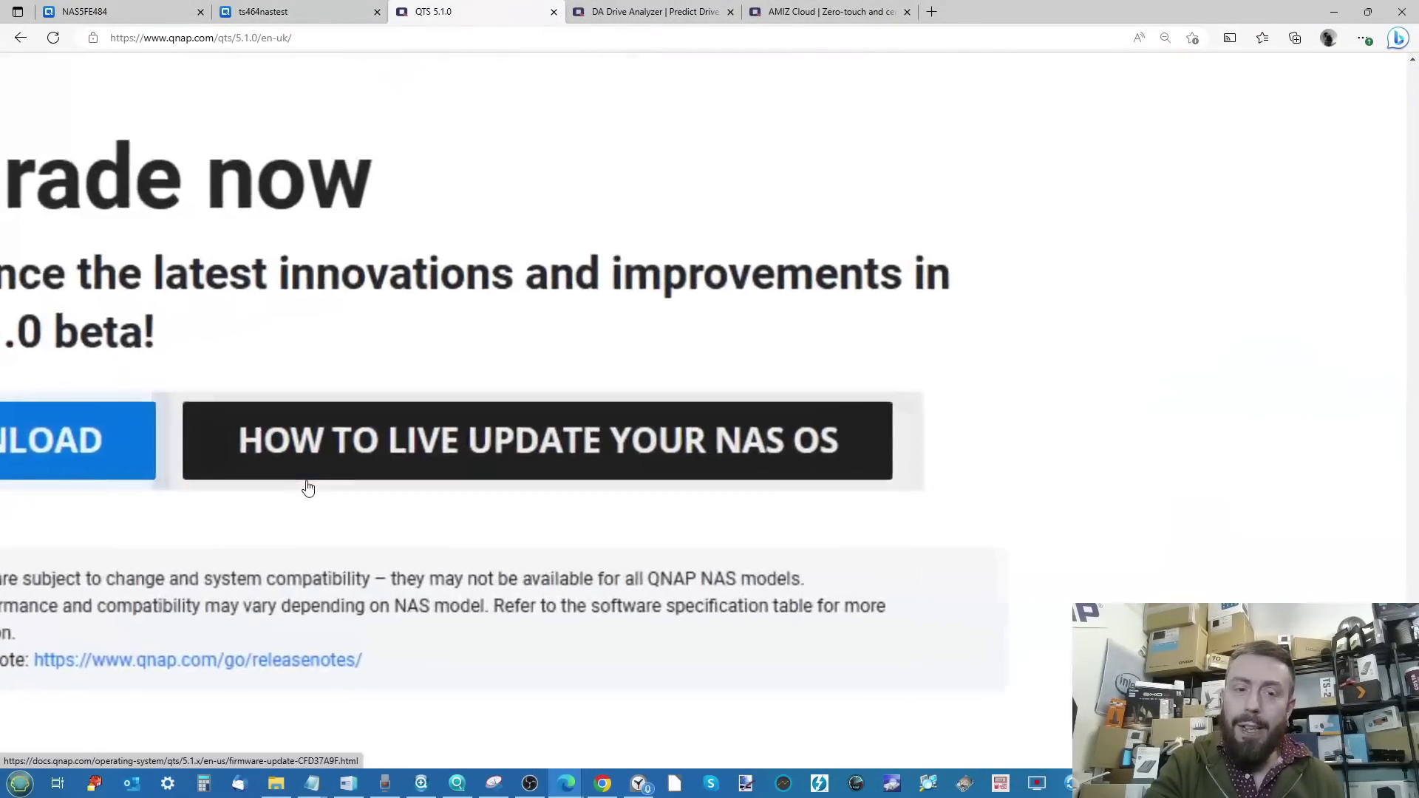
scroll(309, 487, down, 5)
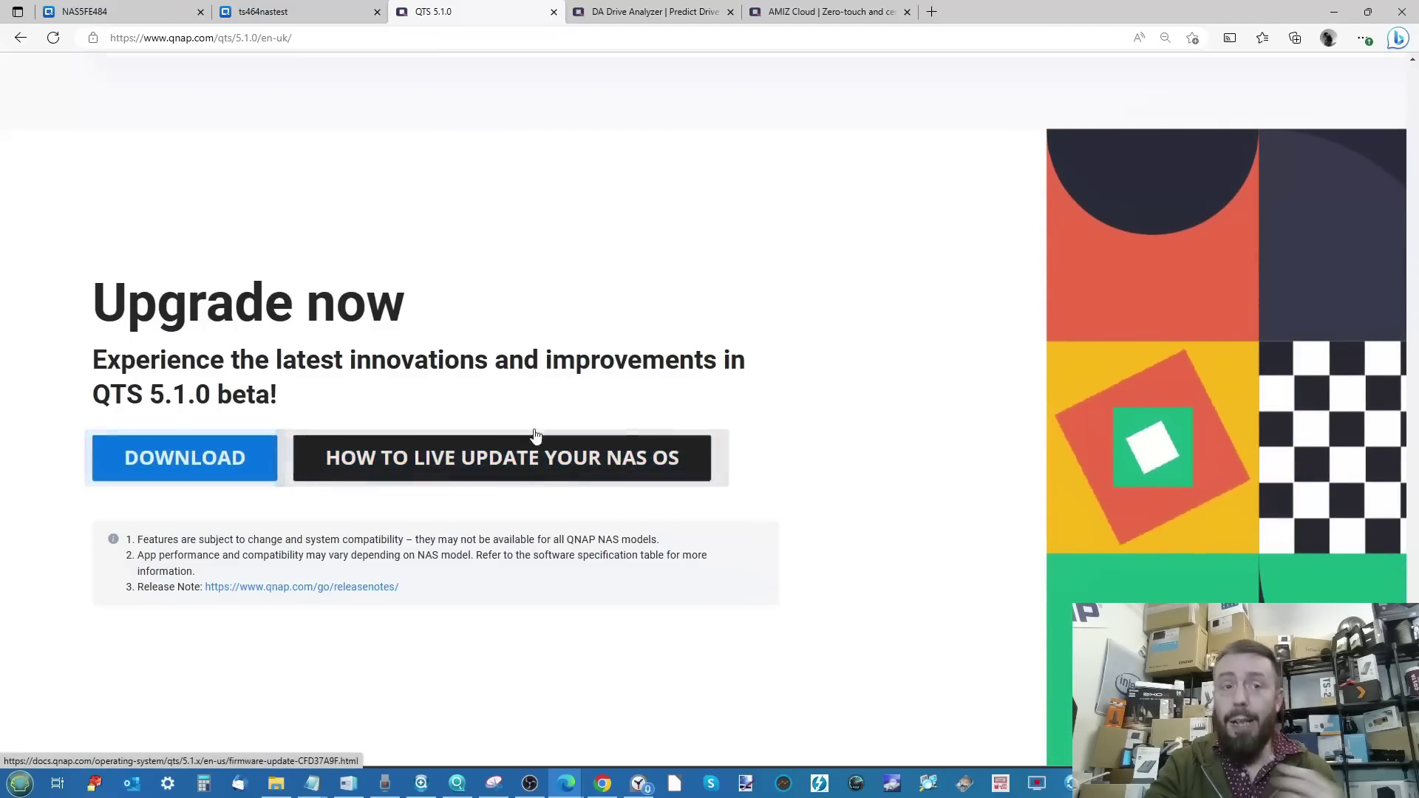
Return to the 5.1.0 NAS's firmware settings and close Control Panel
click(281, 11)
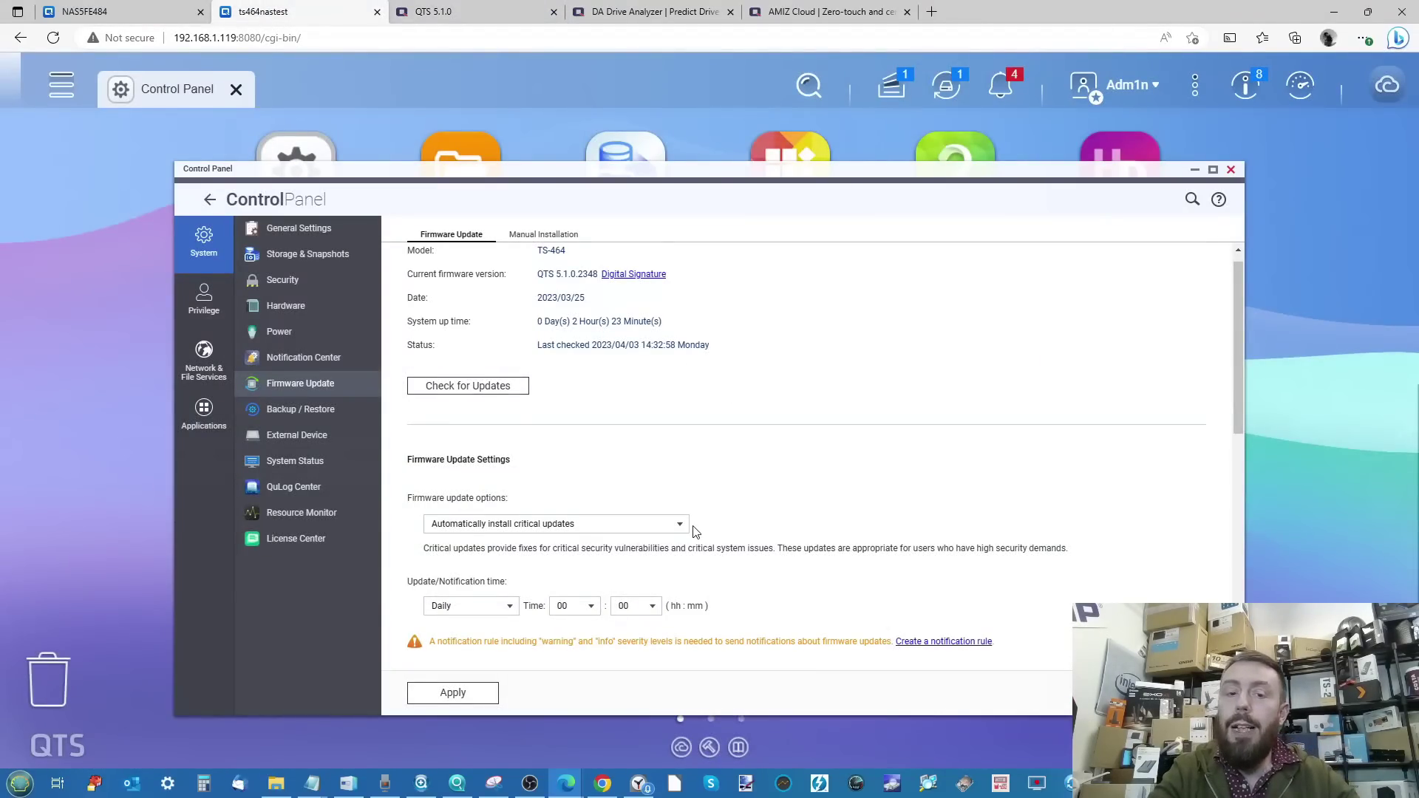
scroll(694, 531, down, 2)
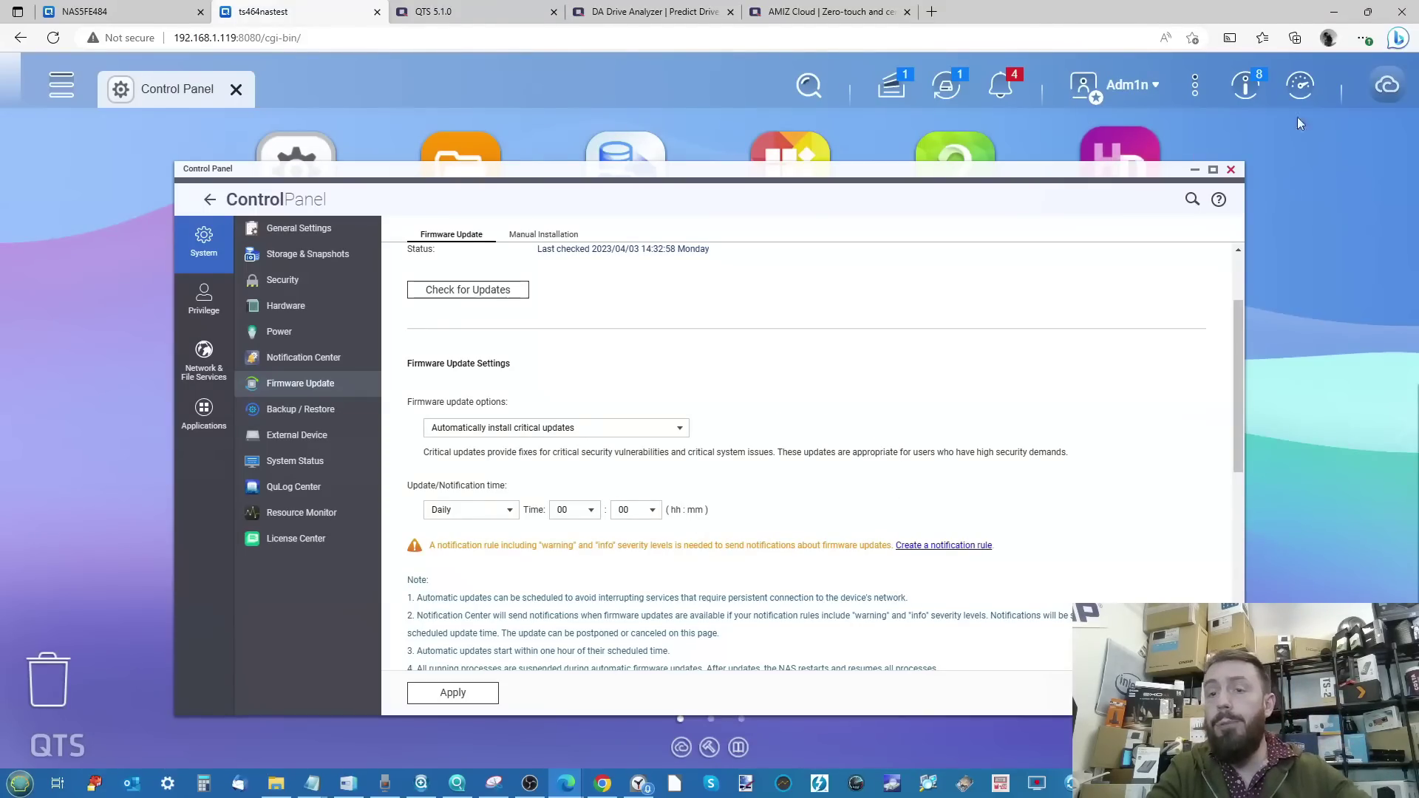
click(1231, 170)
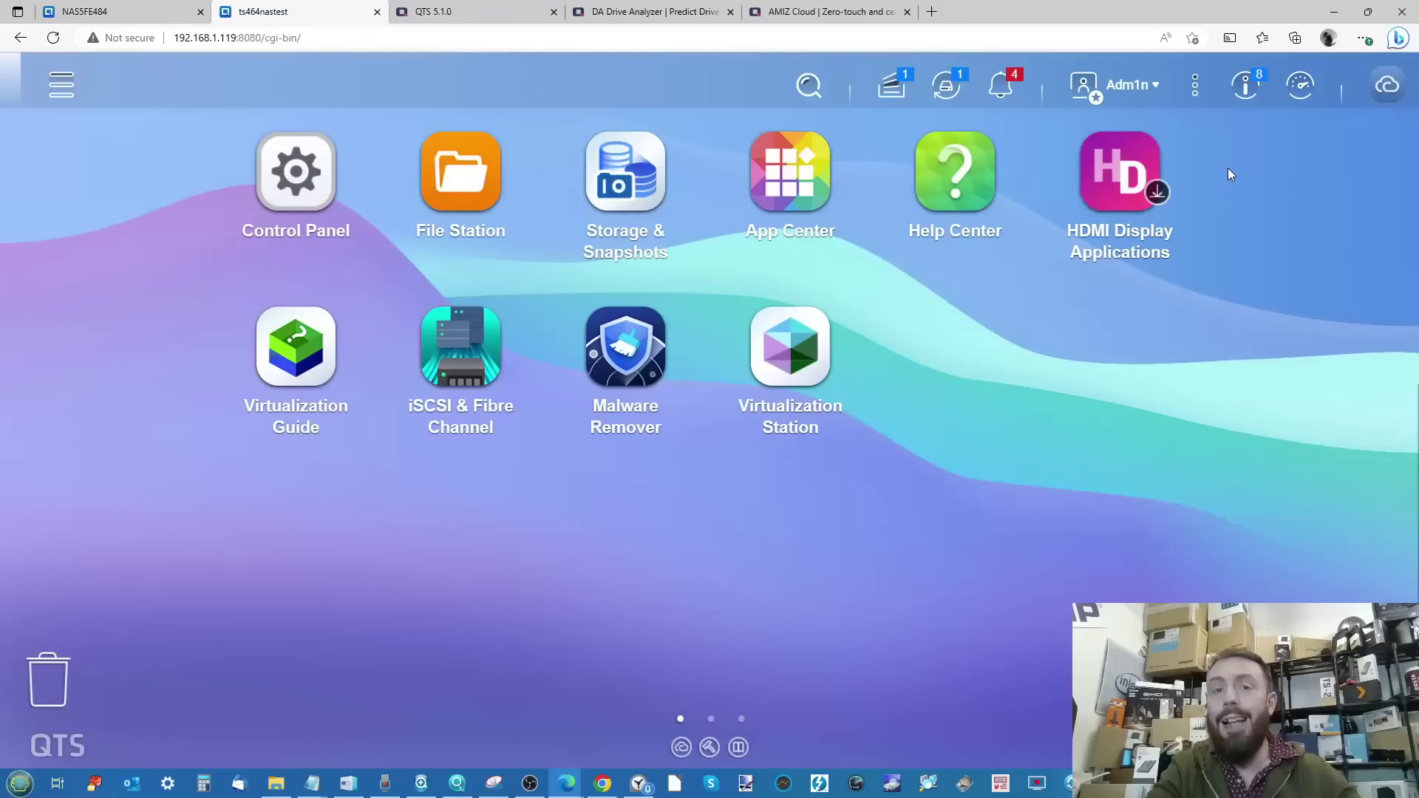
click(810, 182)
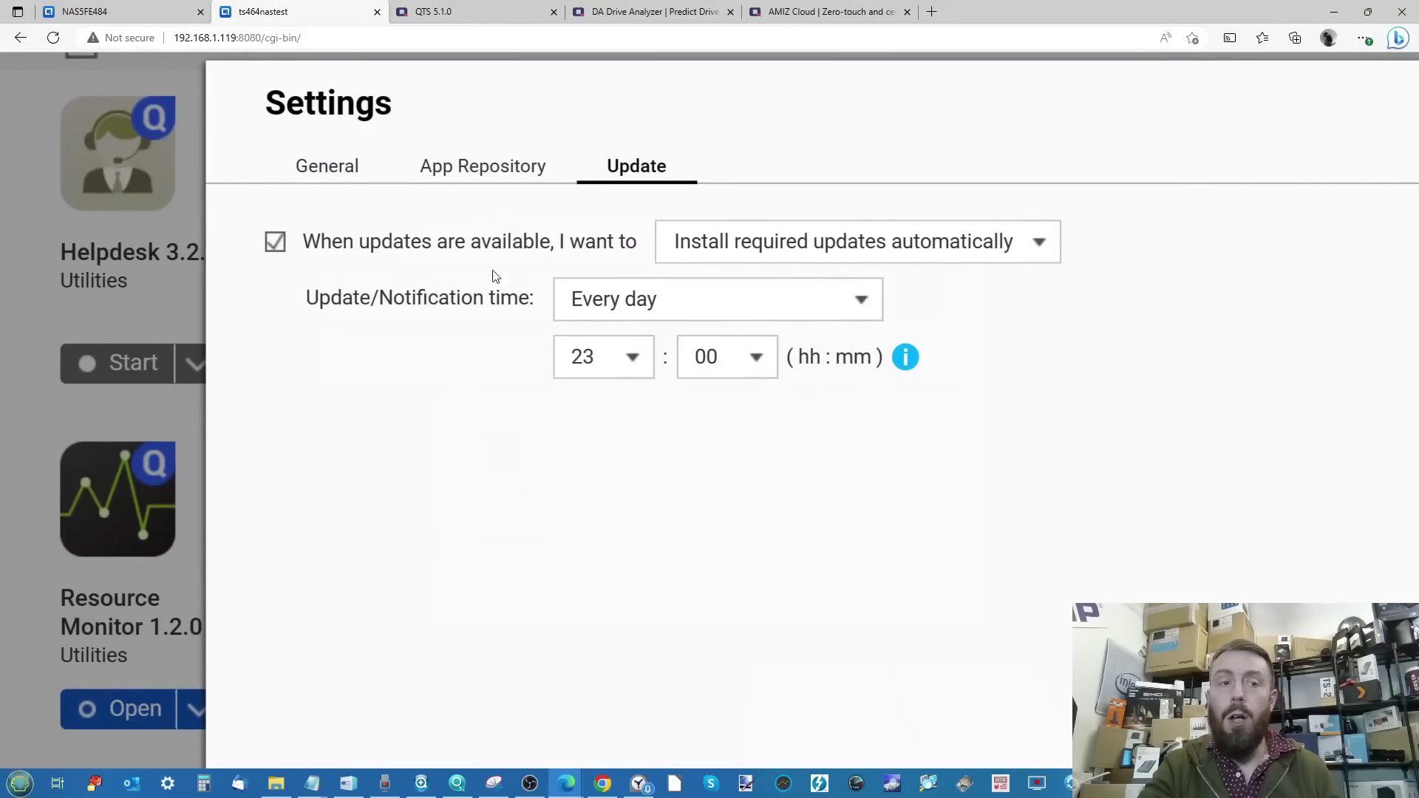
click(140, 11)
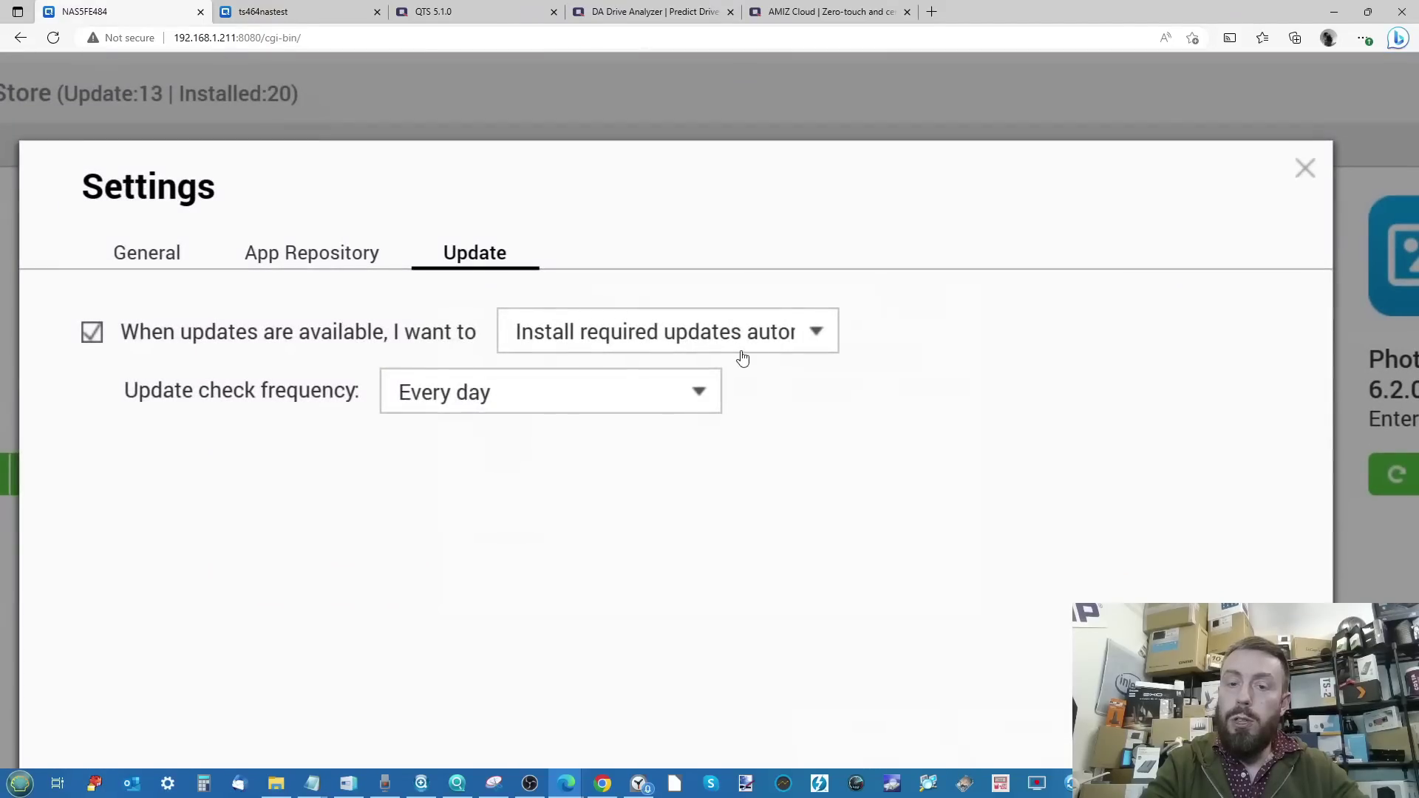
click(736, 354)
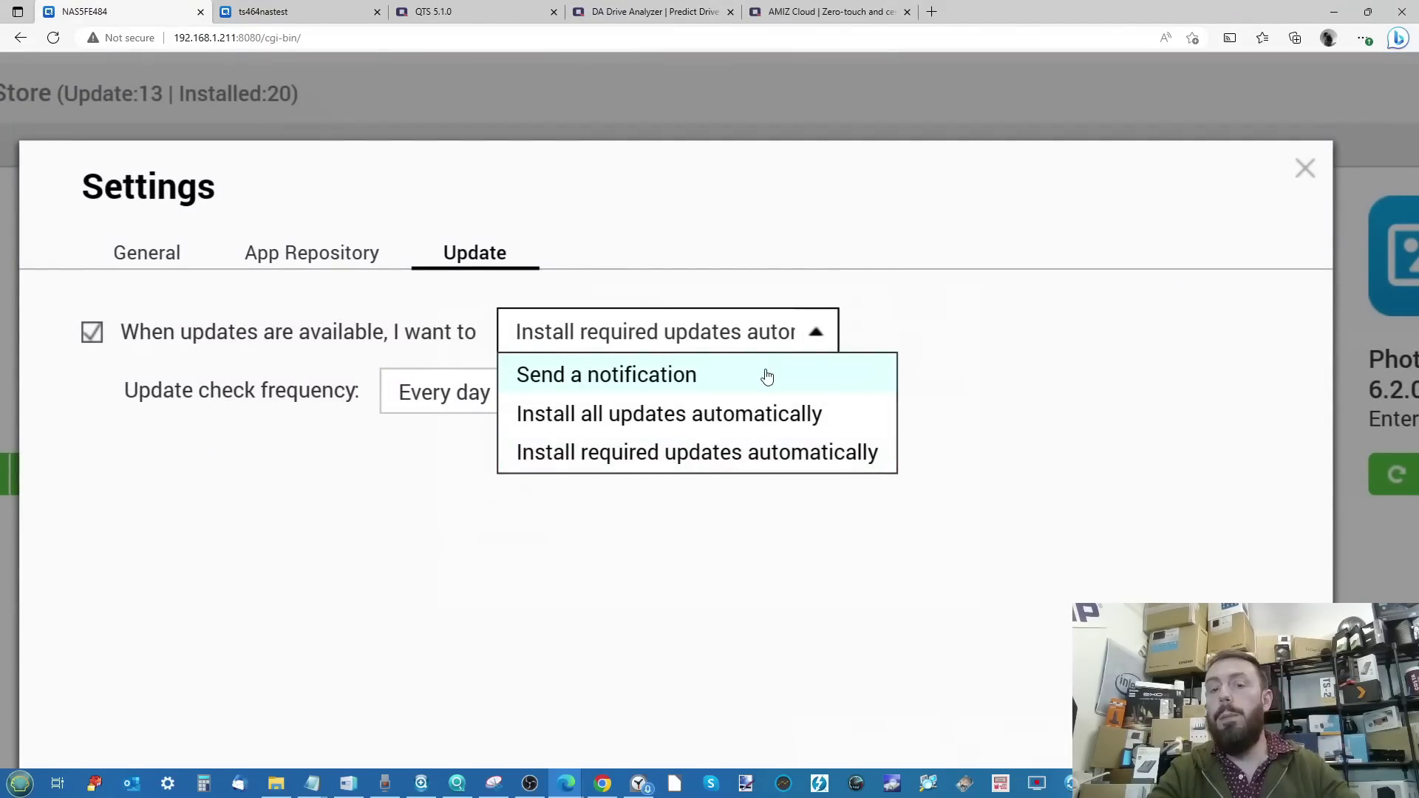
click(325, 9)
click(815, 256)
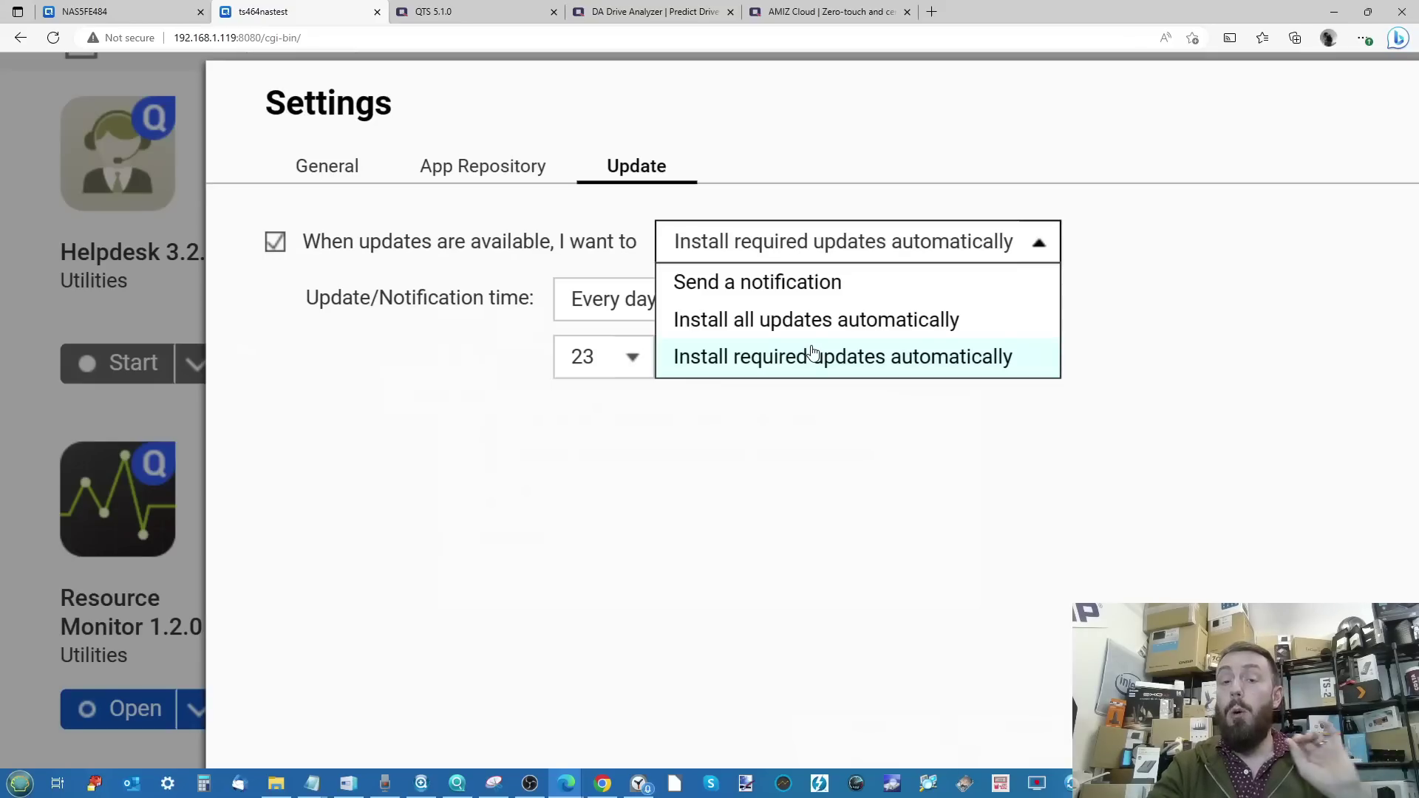
click(692, 462)
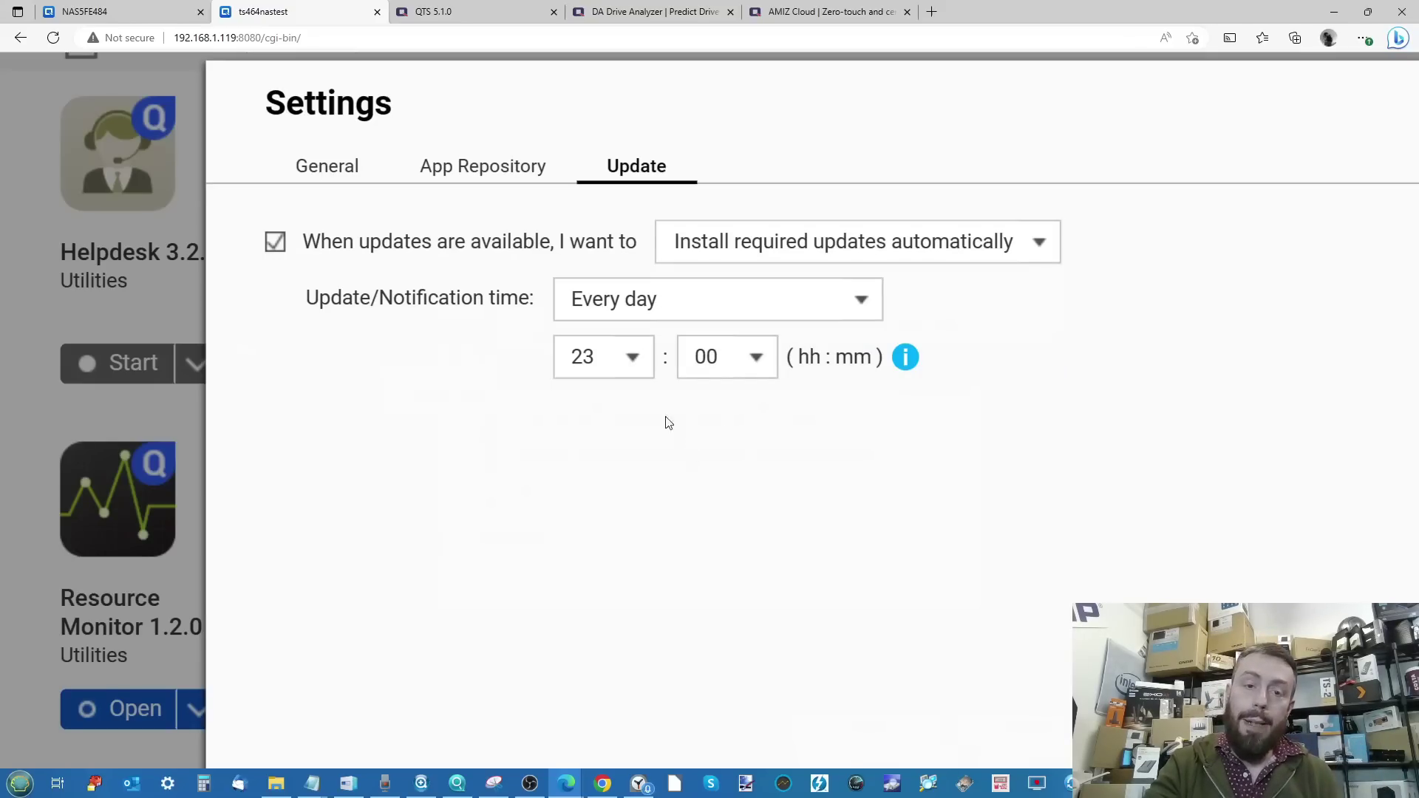
click(628, 370)
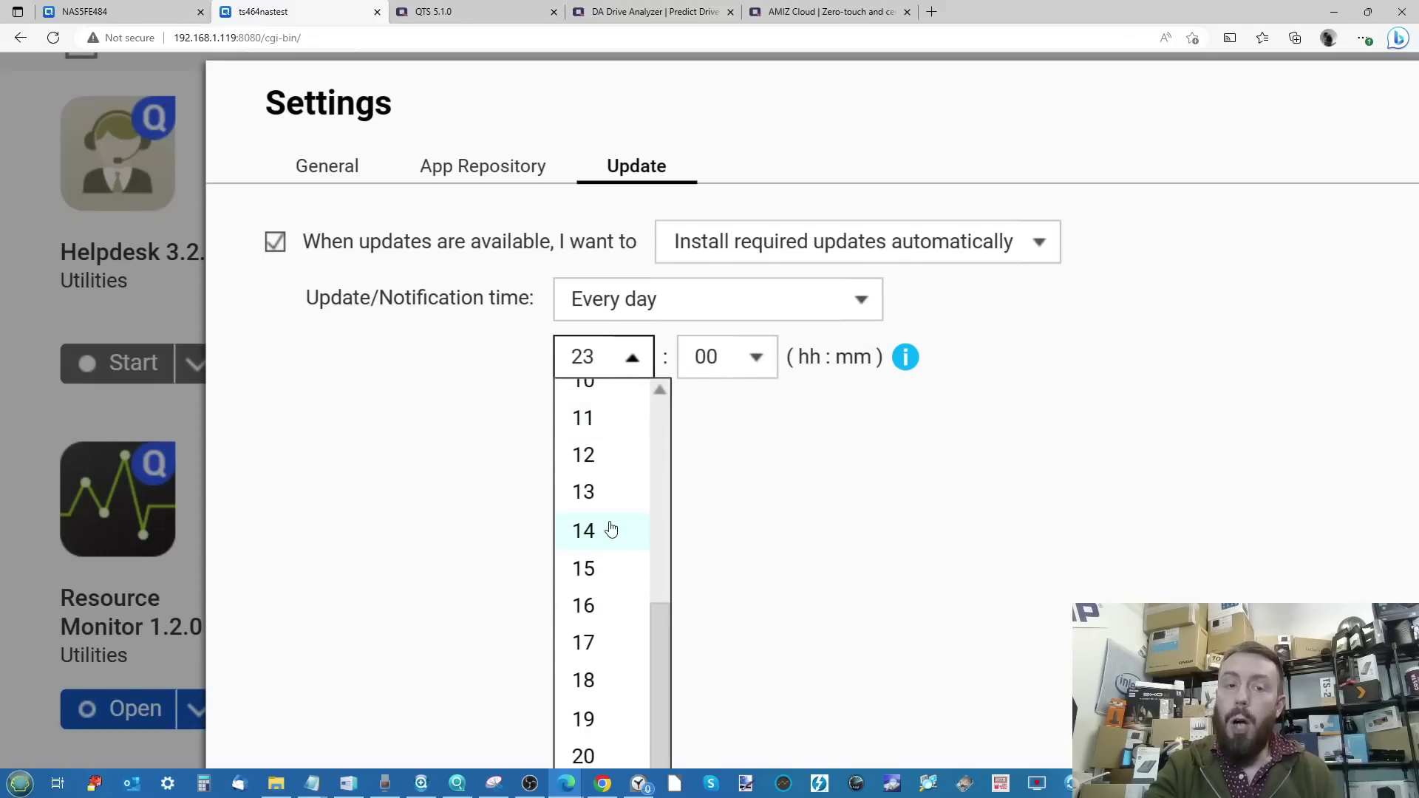
click(737, 443)
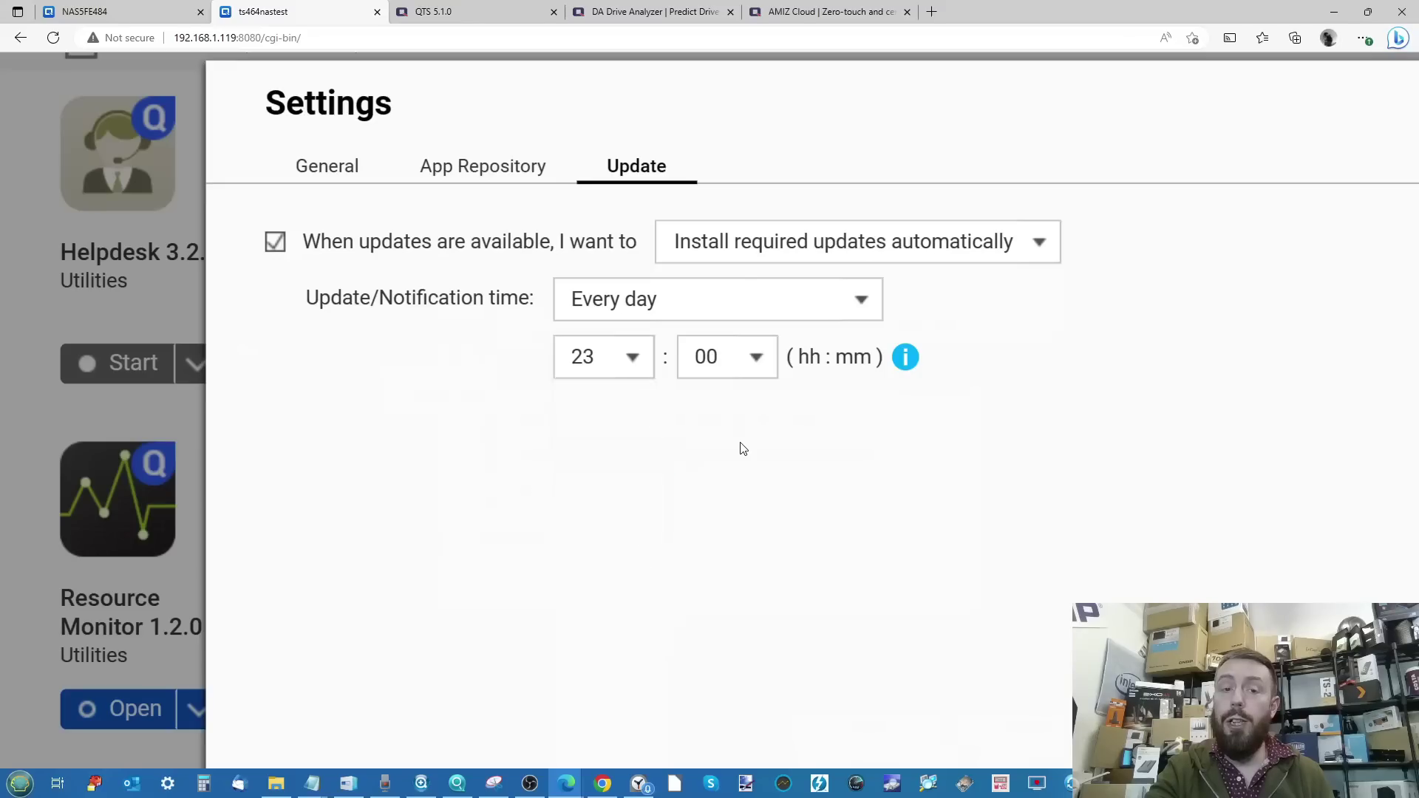
click(677, 306)
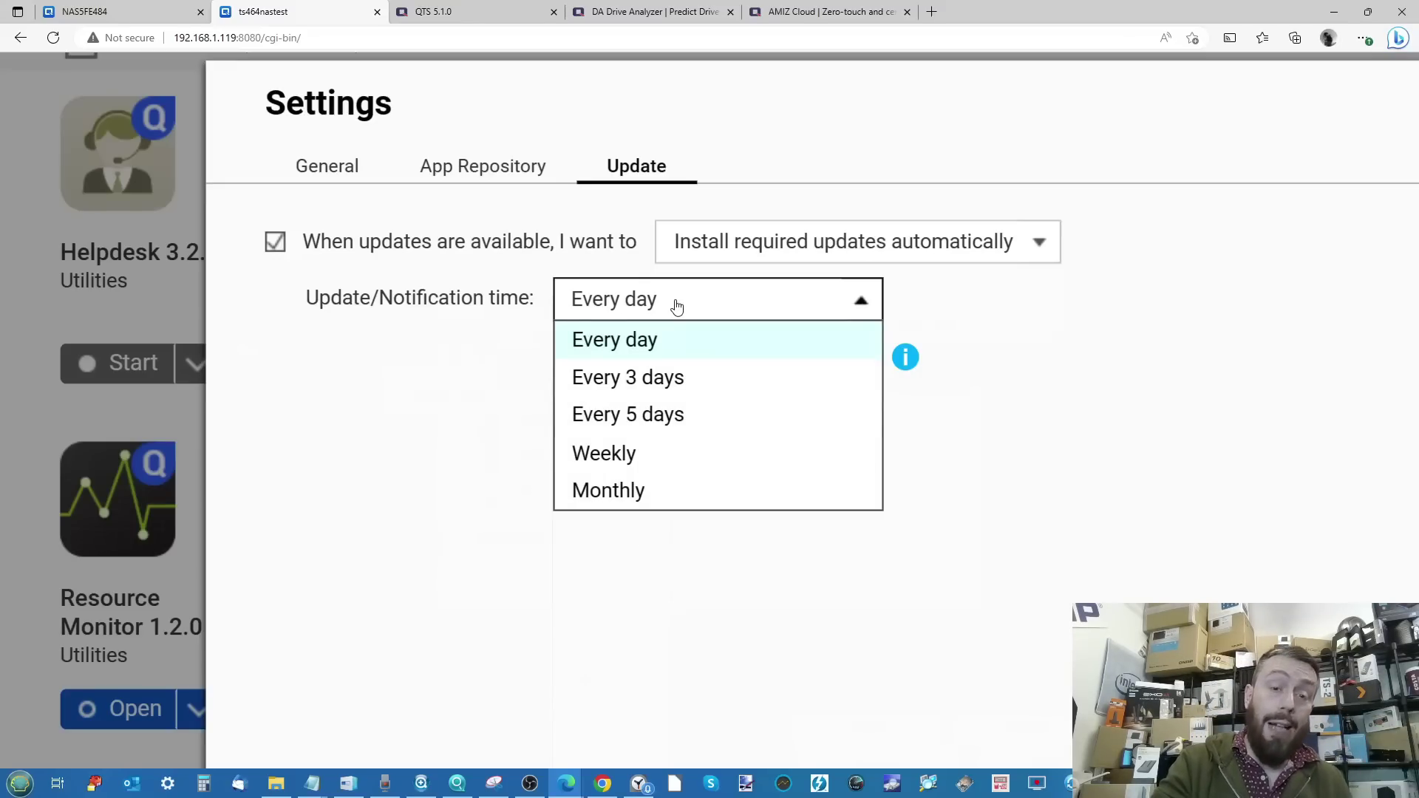
click(475, 392)
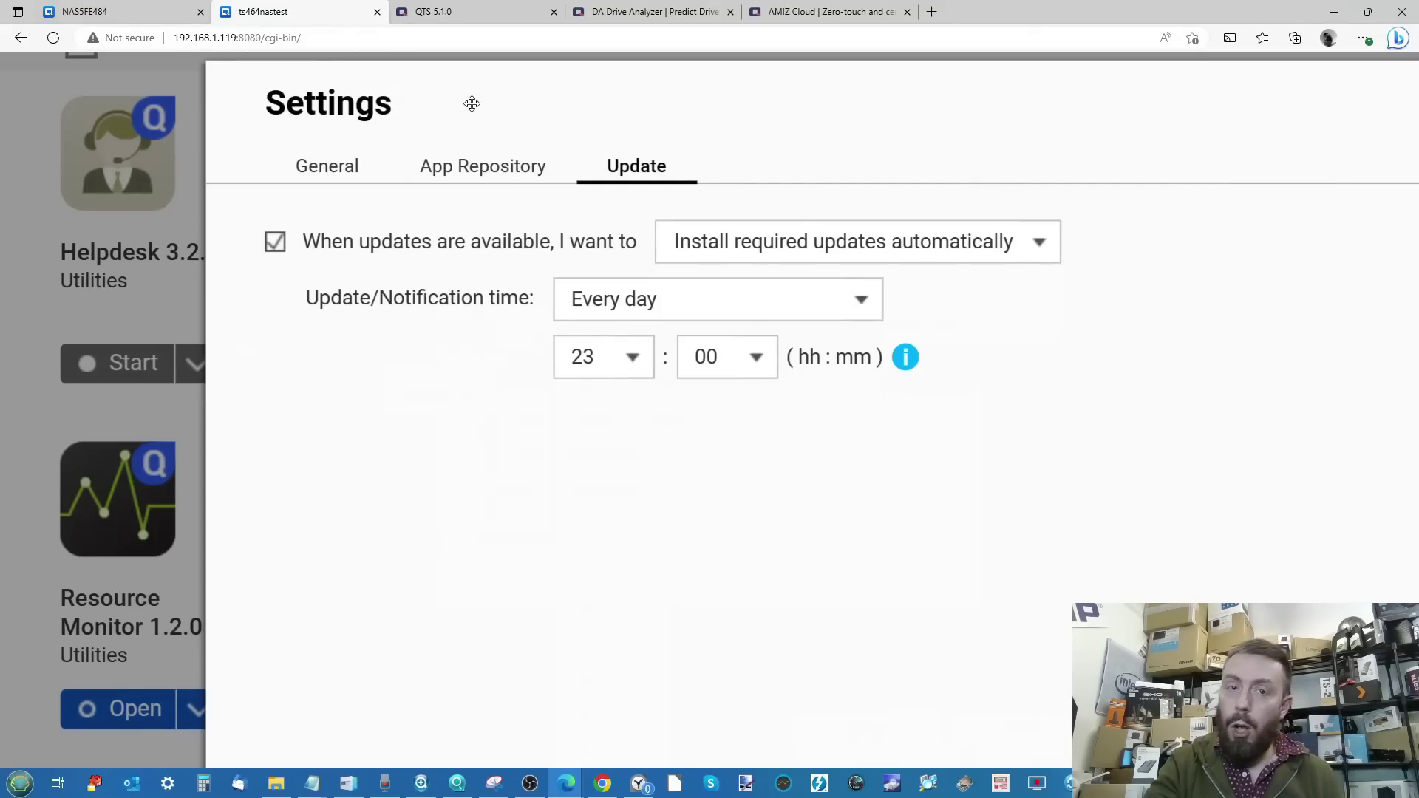
key(ctrl+0)
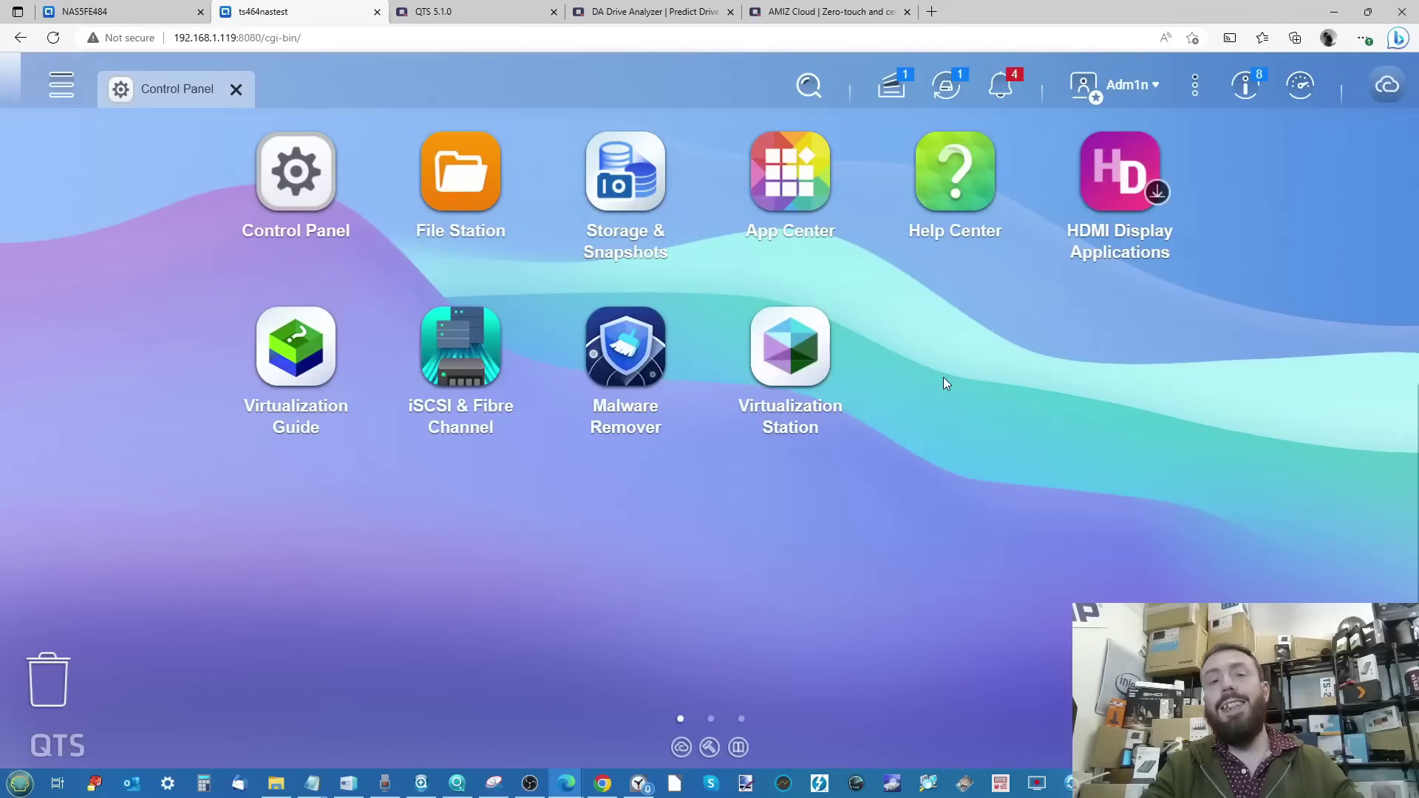
Read the QTS 5.1.0 page's SMB multichannel results (1180/1183 MB/s), then return to ts464nastest
click(472, 14)
scroll(712, 305, down, 1)
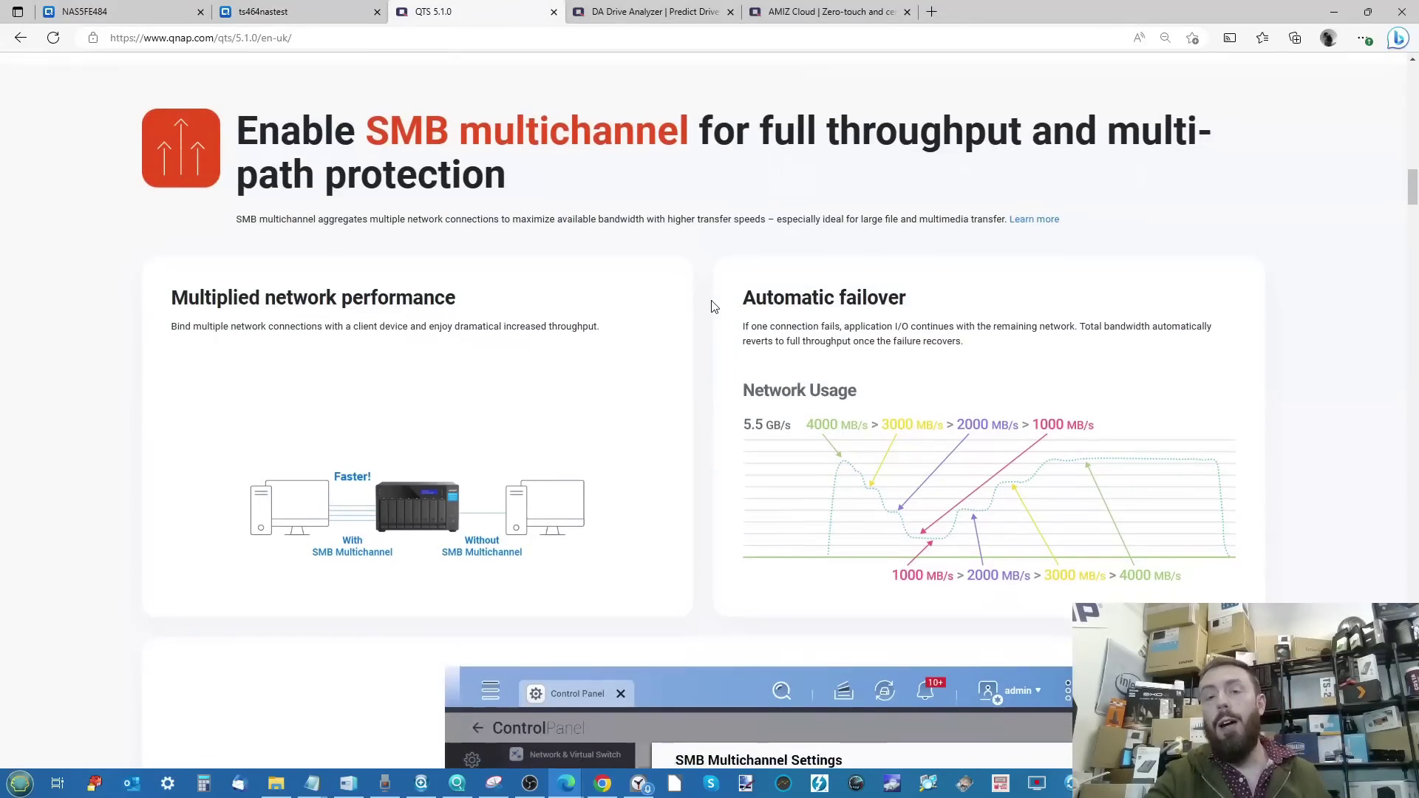
scroll(711, 306, down, 6)
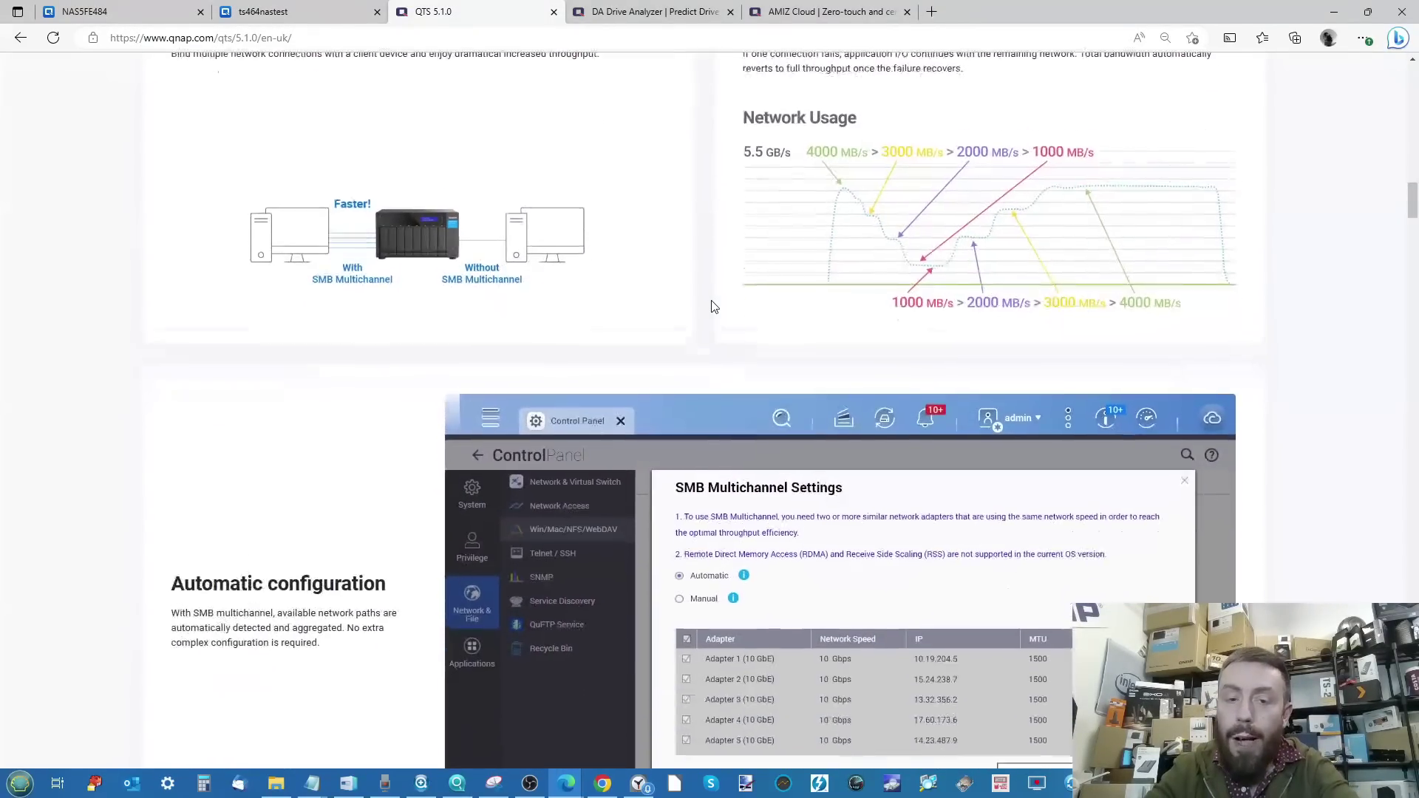
scroll(711, 306, up, 7)
scroll(712, 302, down, 2)
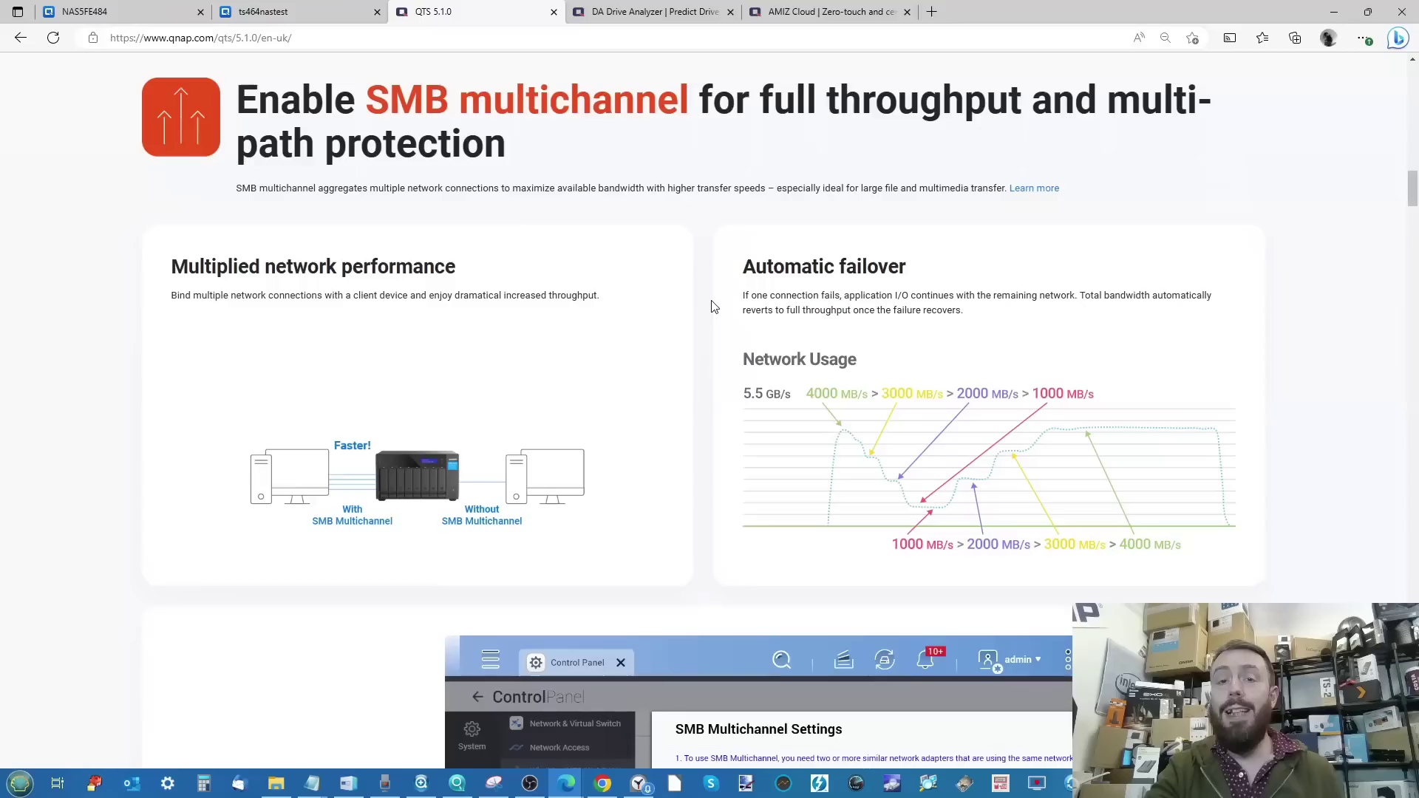
scroll(714, 306, down, 1)
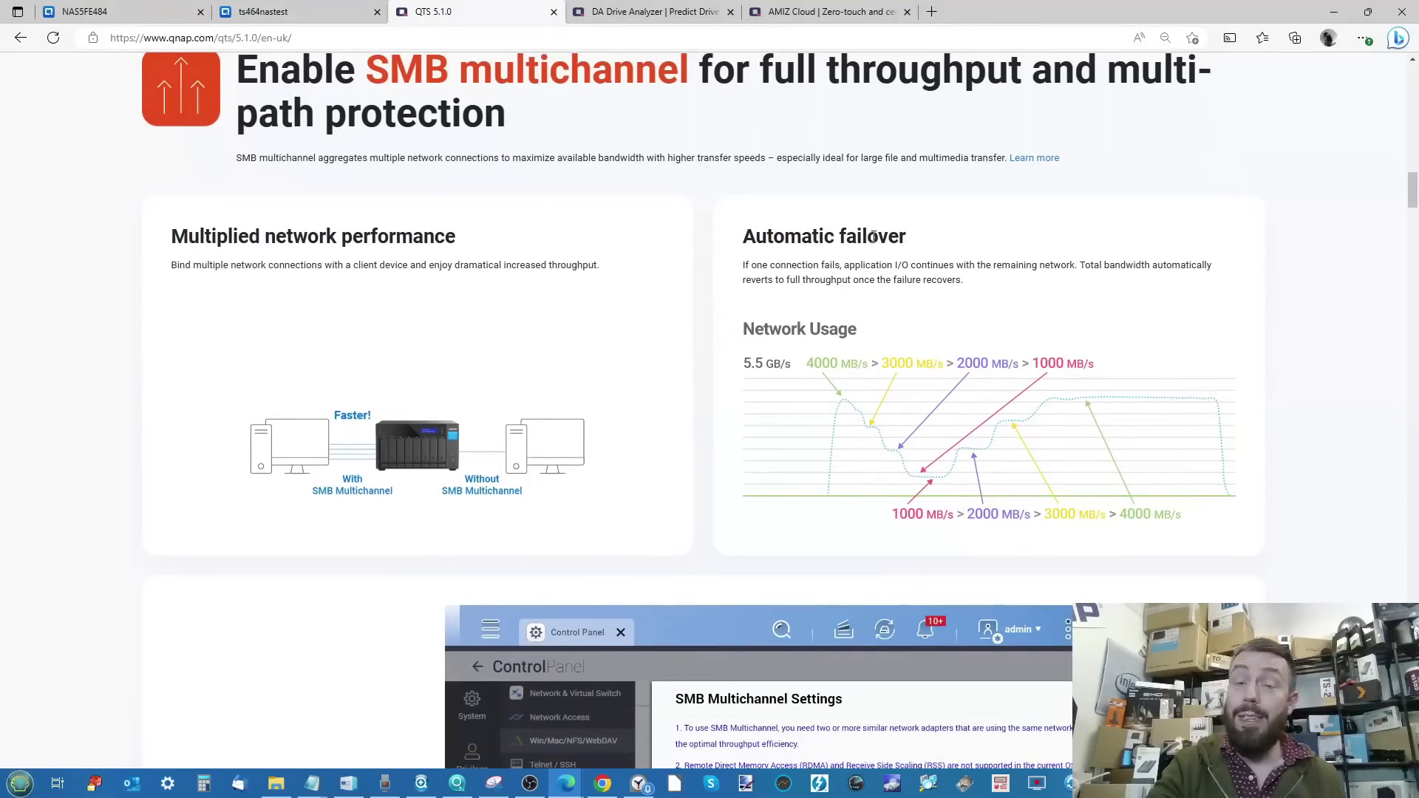
scroll(872, 237, down, 5)
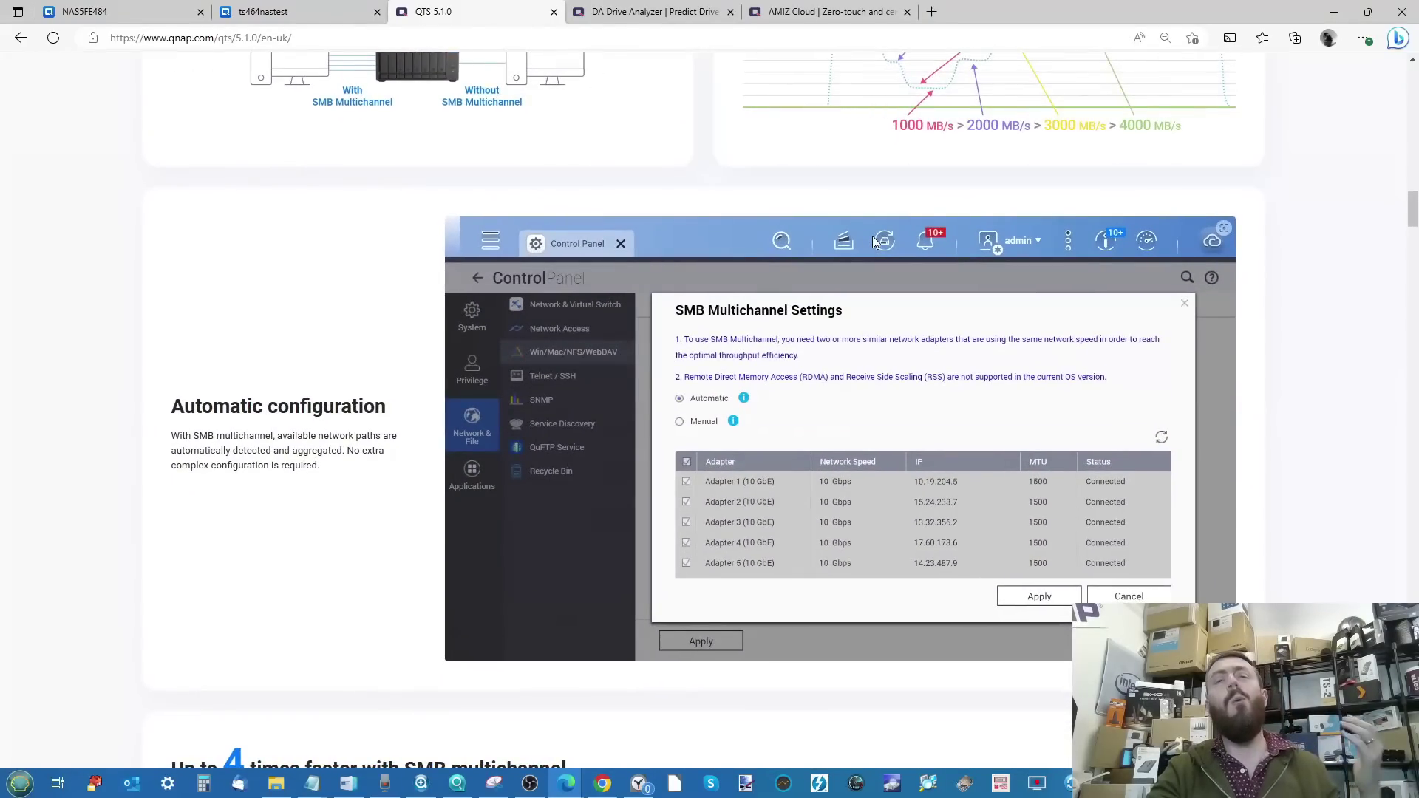
scroll(872, 241, down, 2)
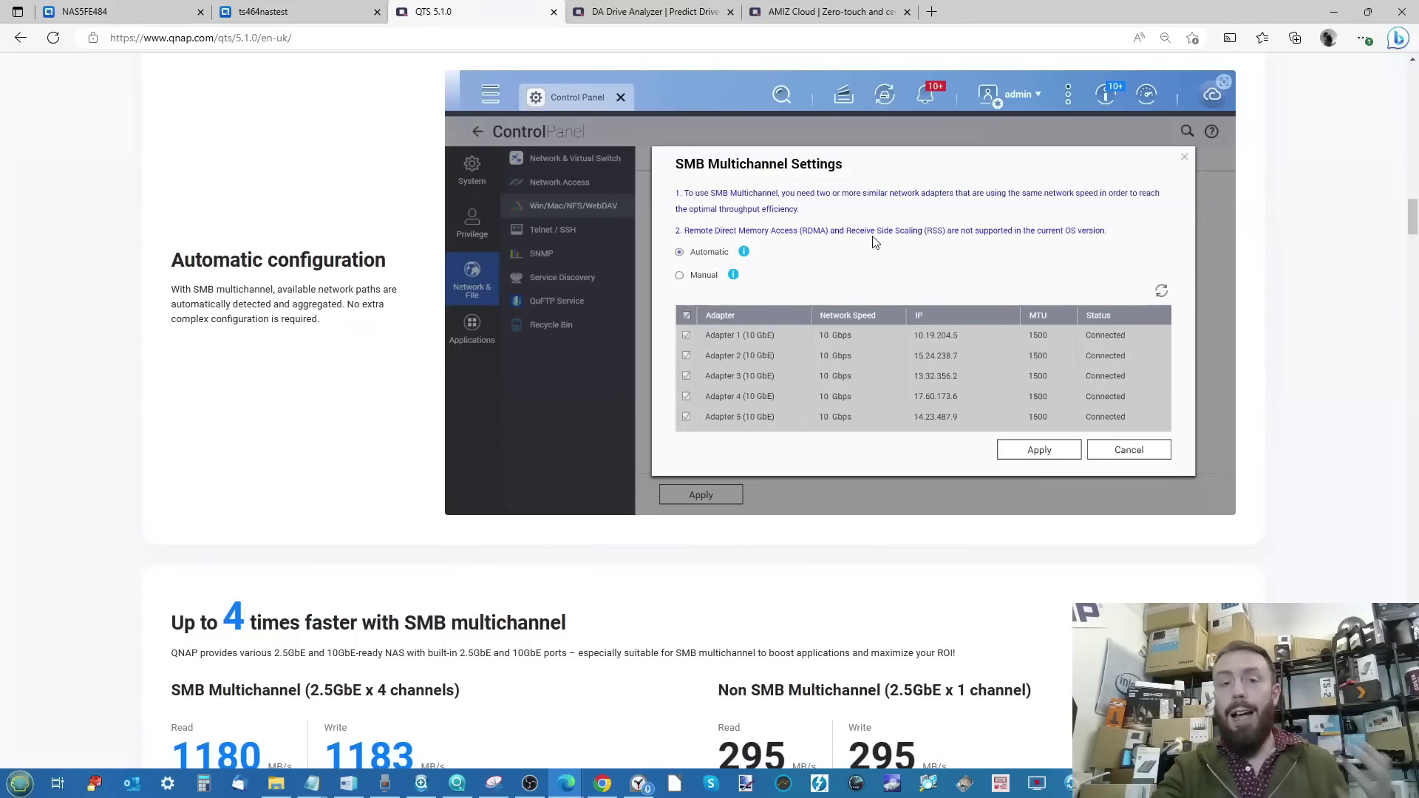
scroll(874, 241, down, 1)
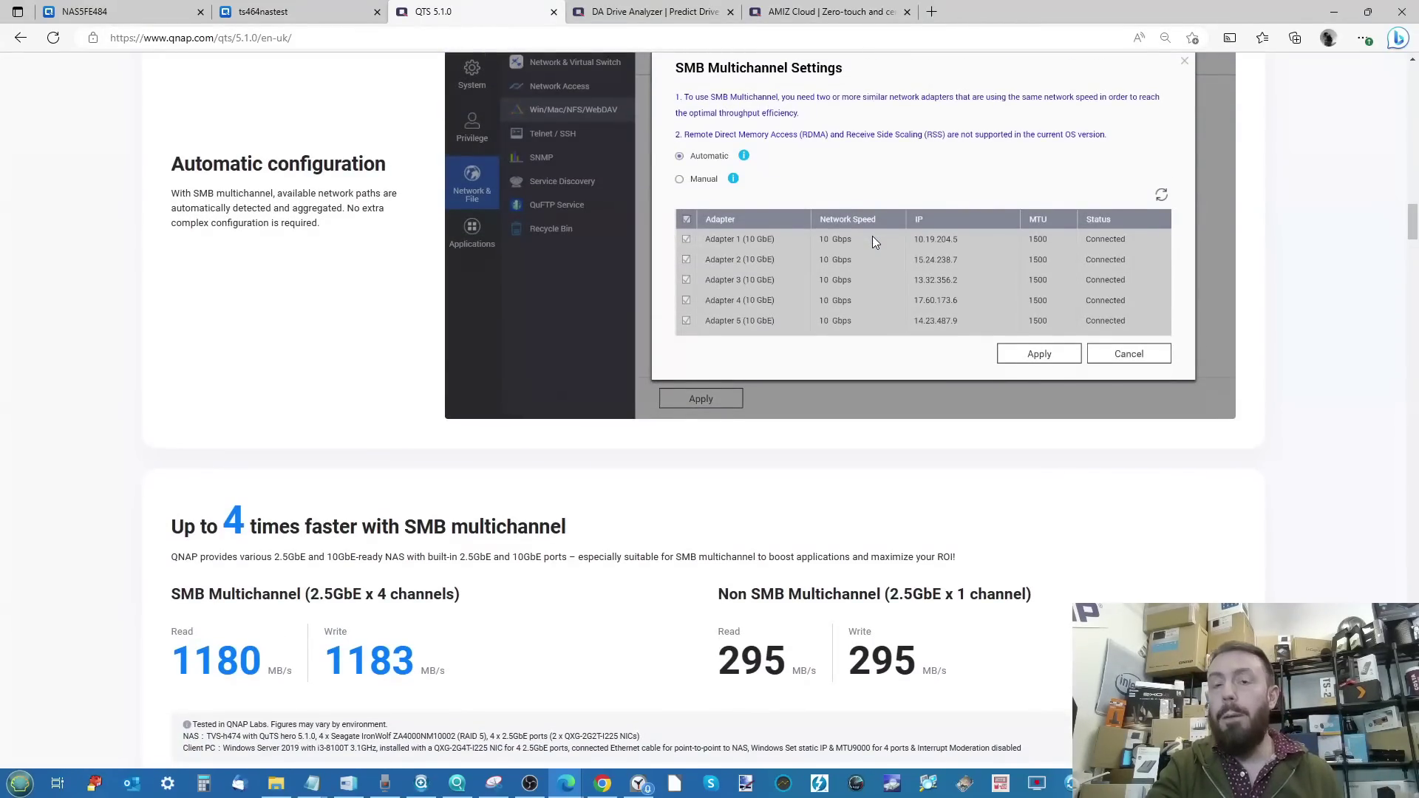
scroll(872, 242, down, 3)
scroll(874, 241, down, 1)
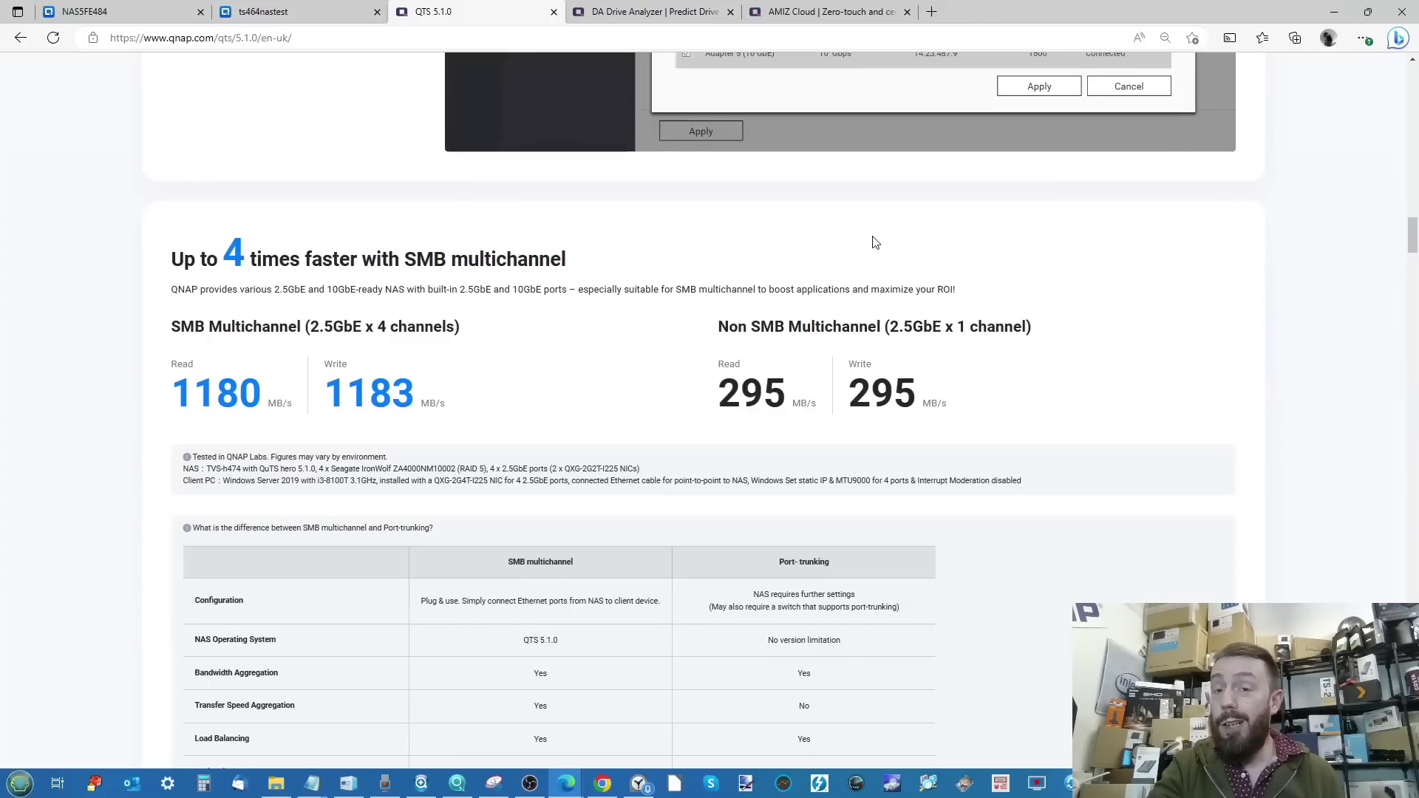
scroll(875, 243, down, 1)
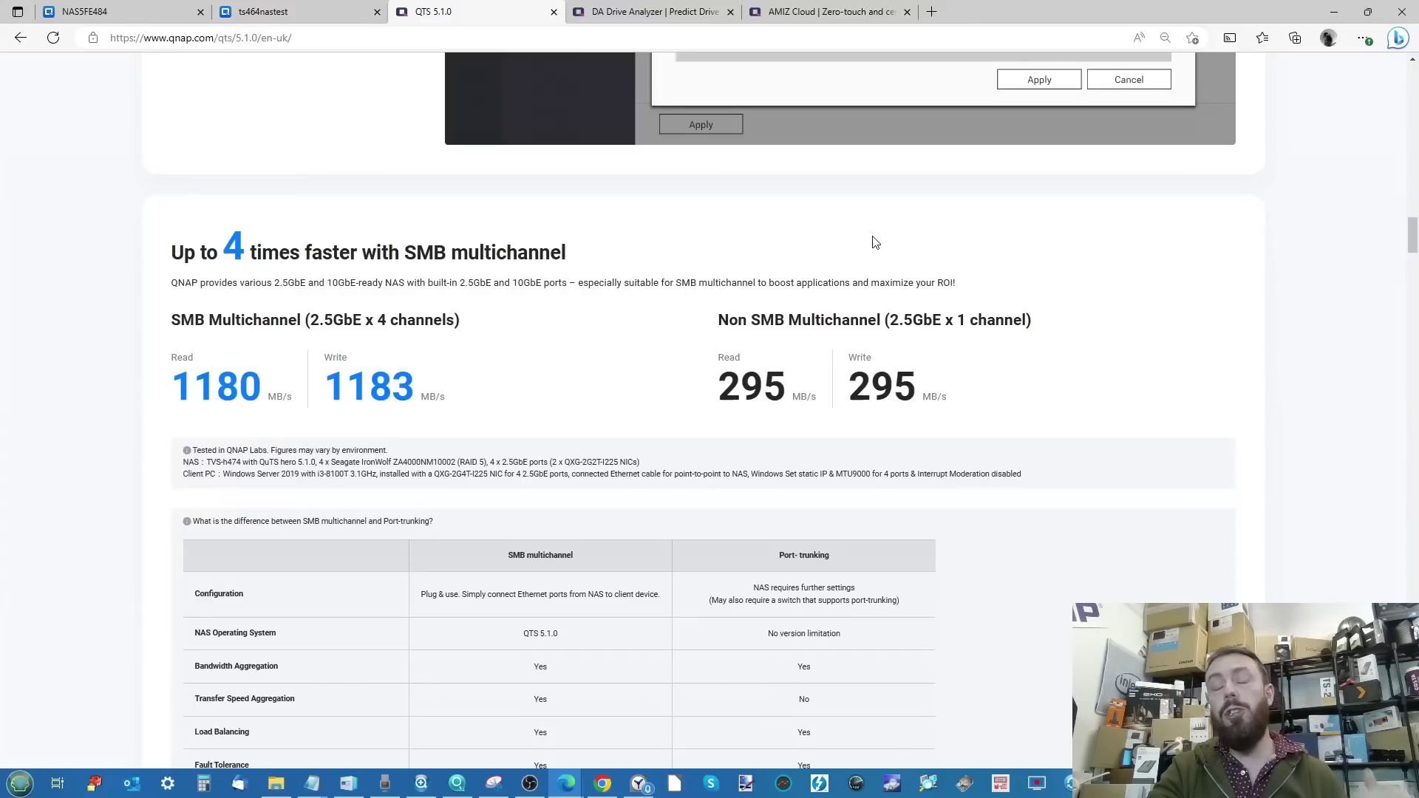
click(325, 12)
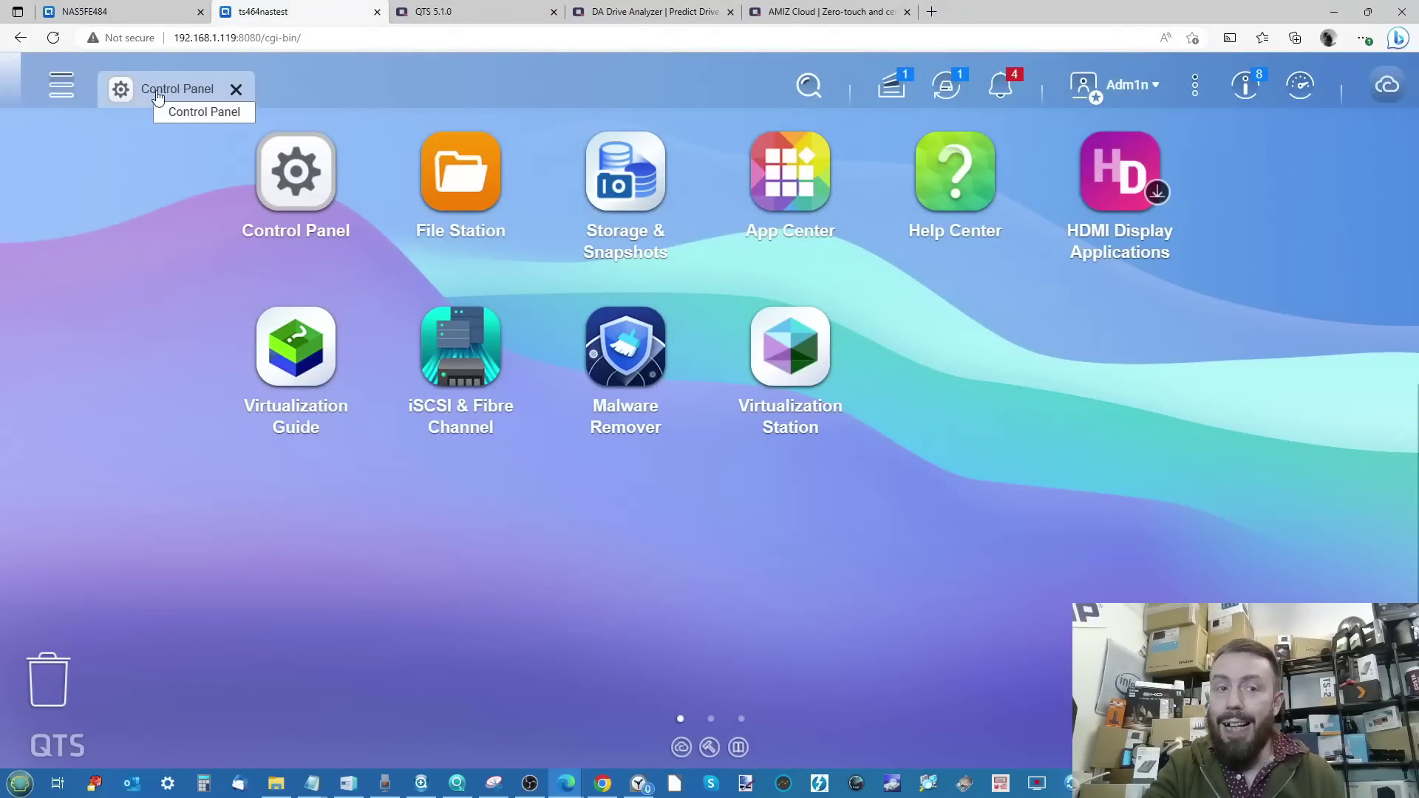
Check ts464nastest's SMB Multichannel adapter list, then close it and Control Panel
click(152, 94)
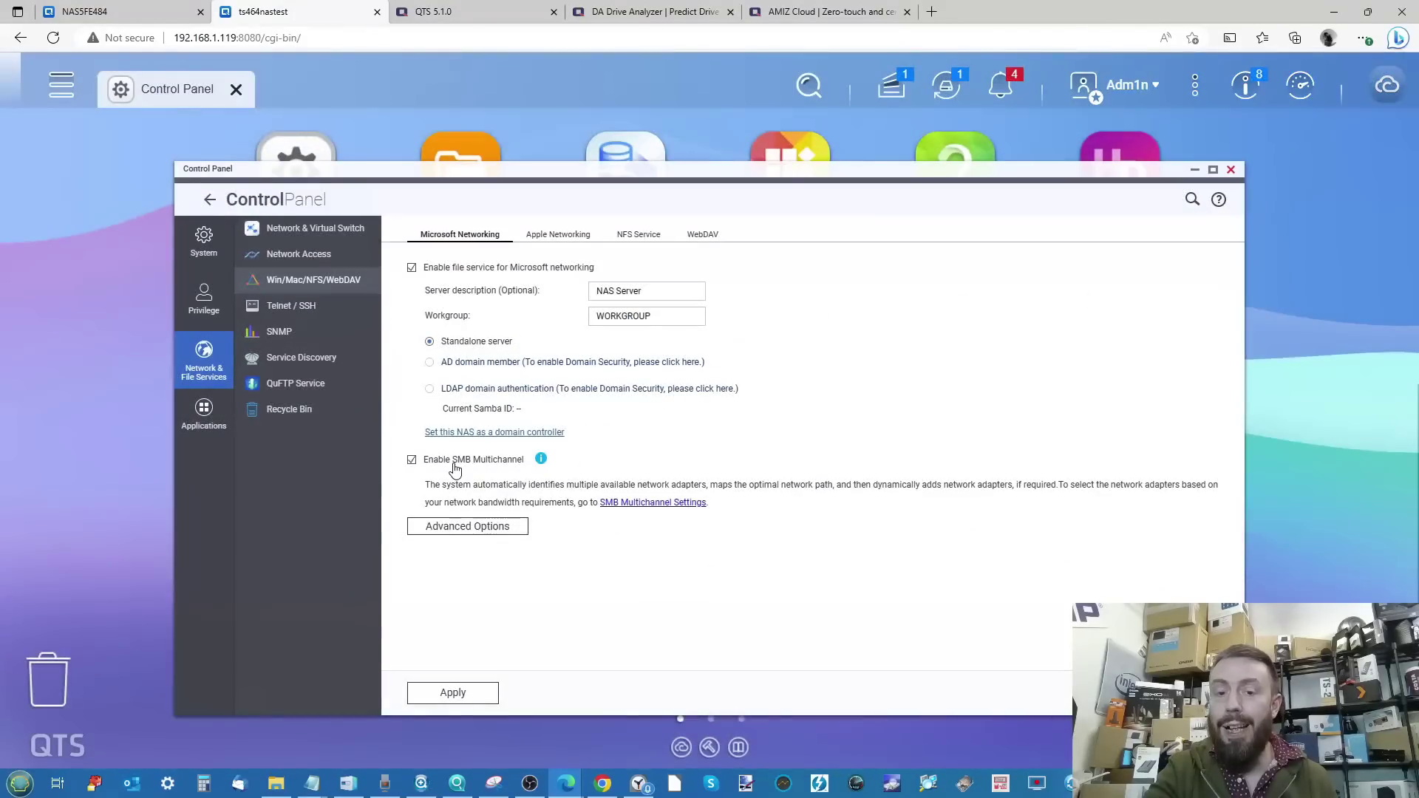
click(617, 502)
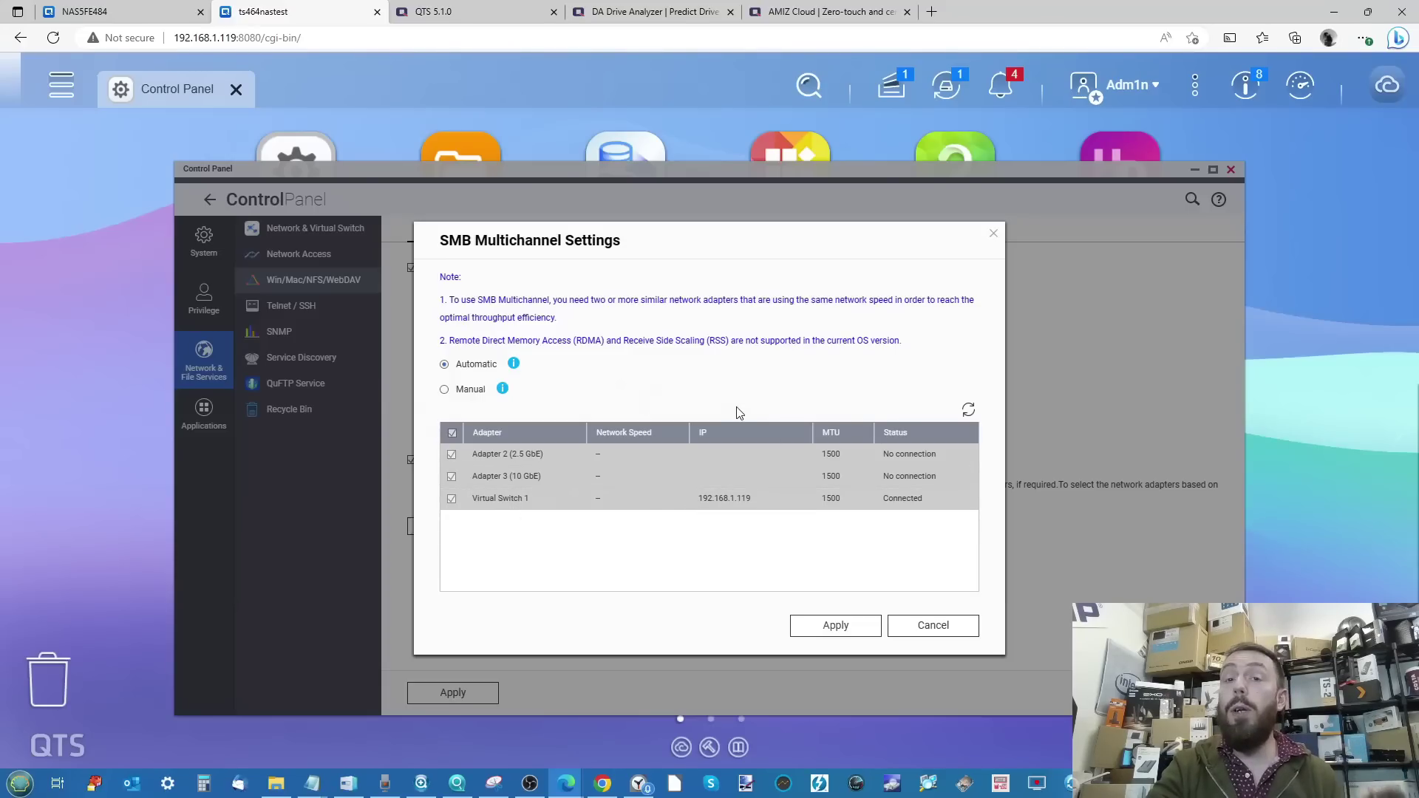
click(995, 235)
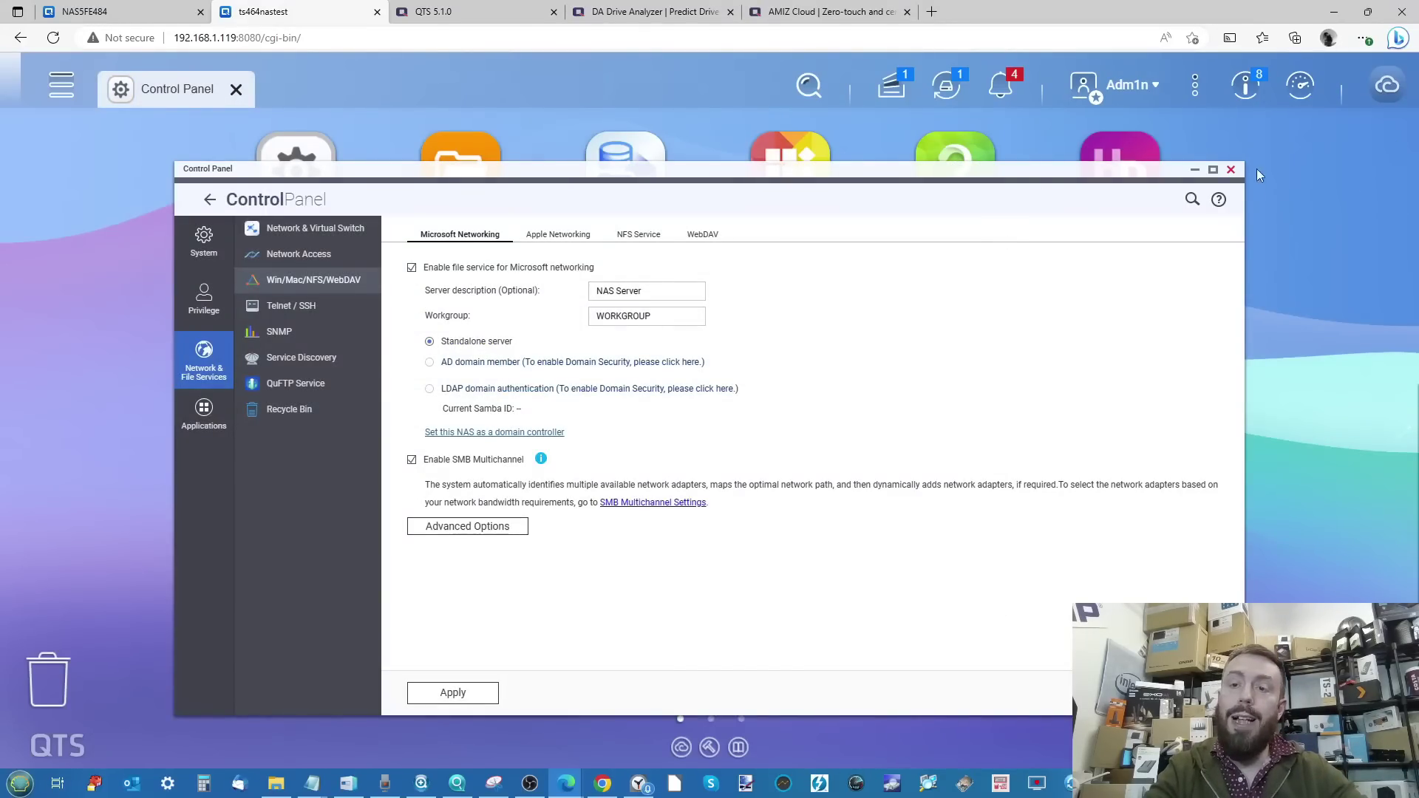
click(1231, 170)
Close NAS5FE484's Control Panel and Options dialog, then return to ts464nastest
click(118, 11)
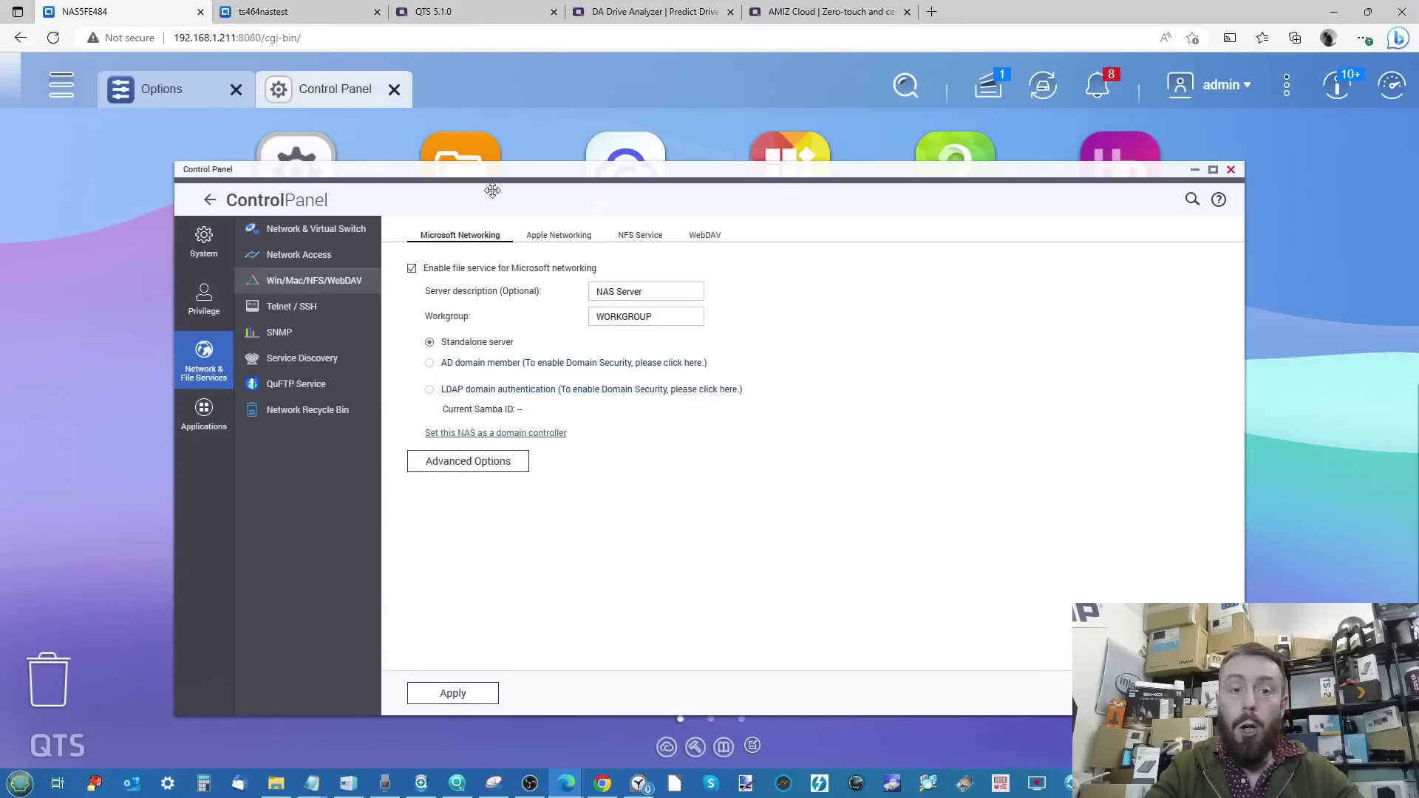
click(1230, 170)
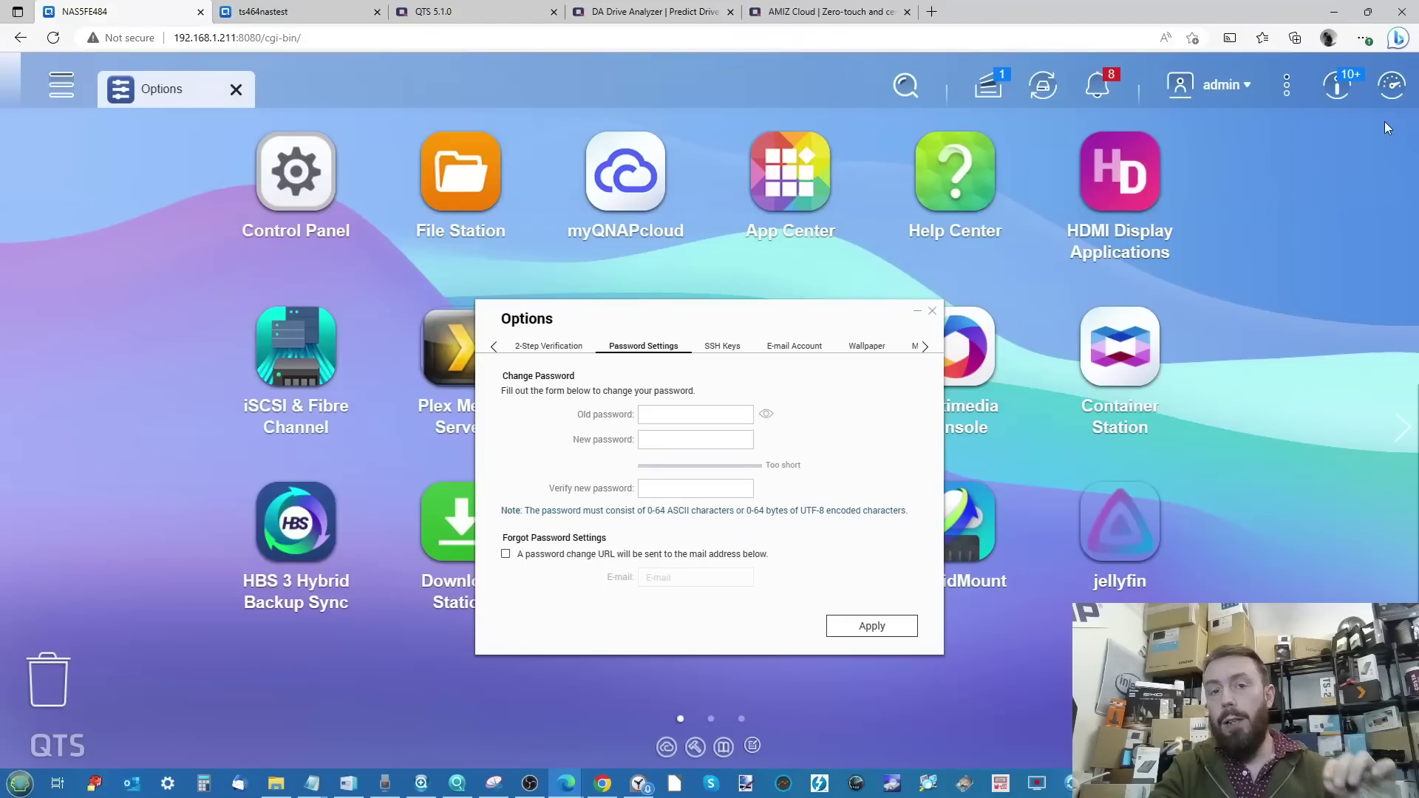
click(933, 312)
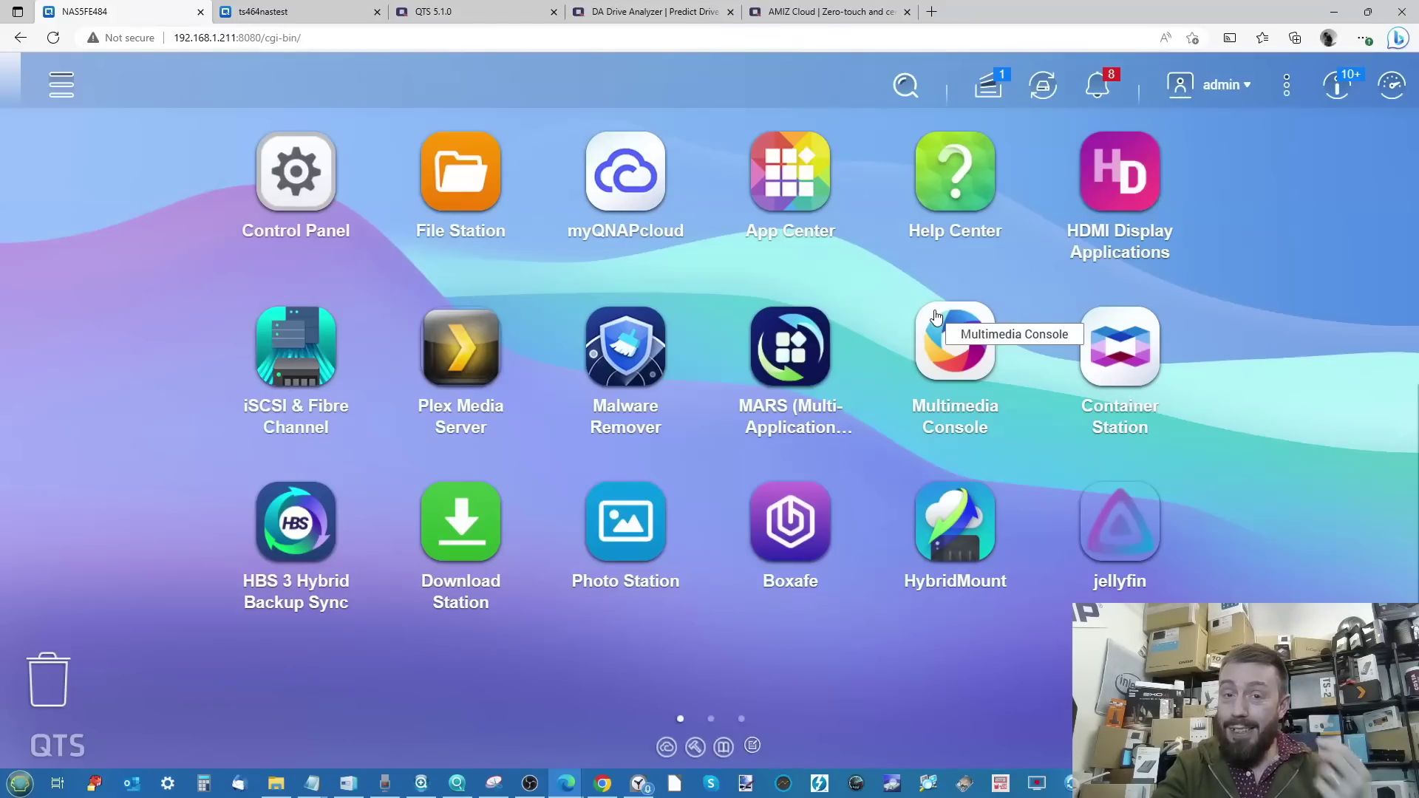
click(320, 21)
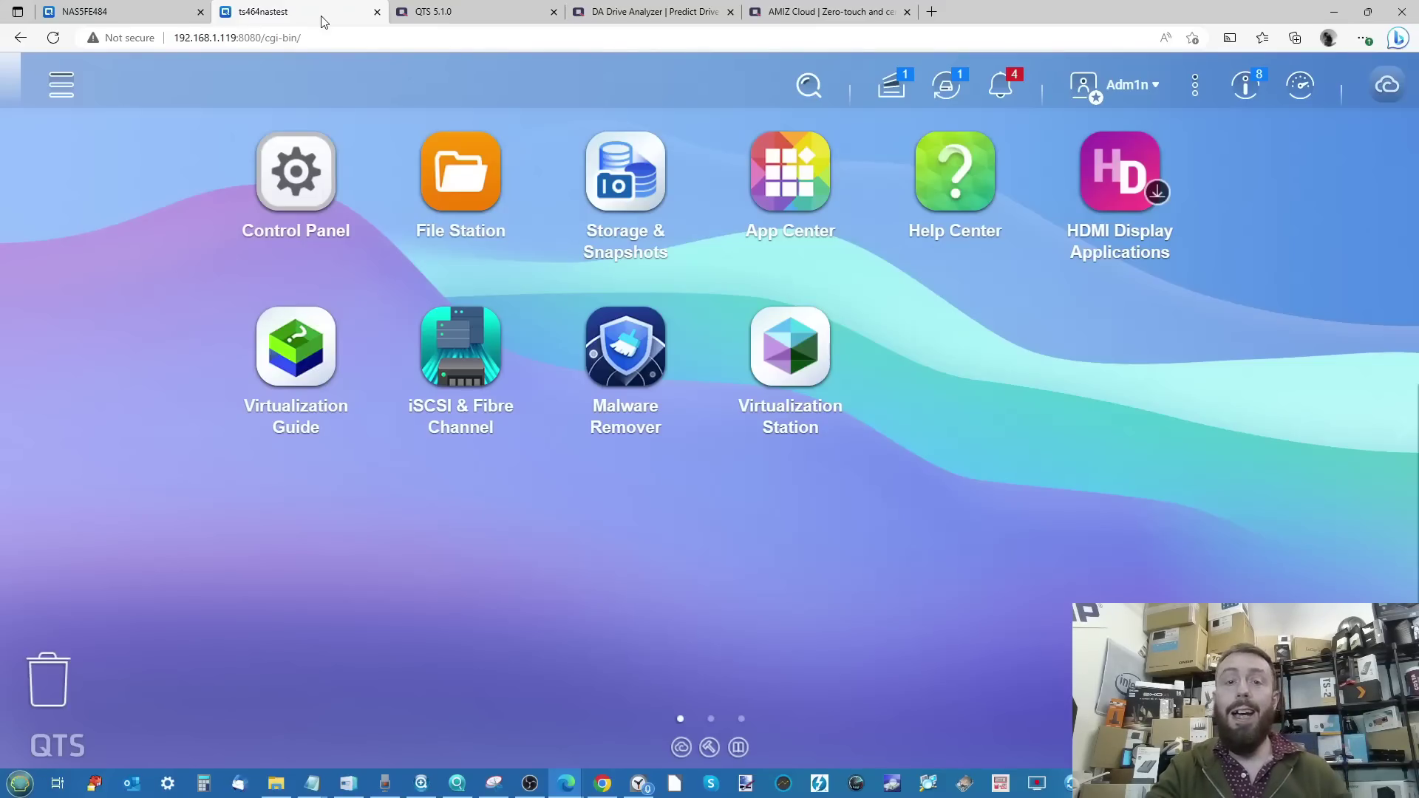
Open File Station, compare it with the QTS 5.1.0 feature page, and inspect advanced search options
click(488, 156)
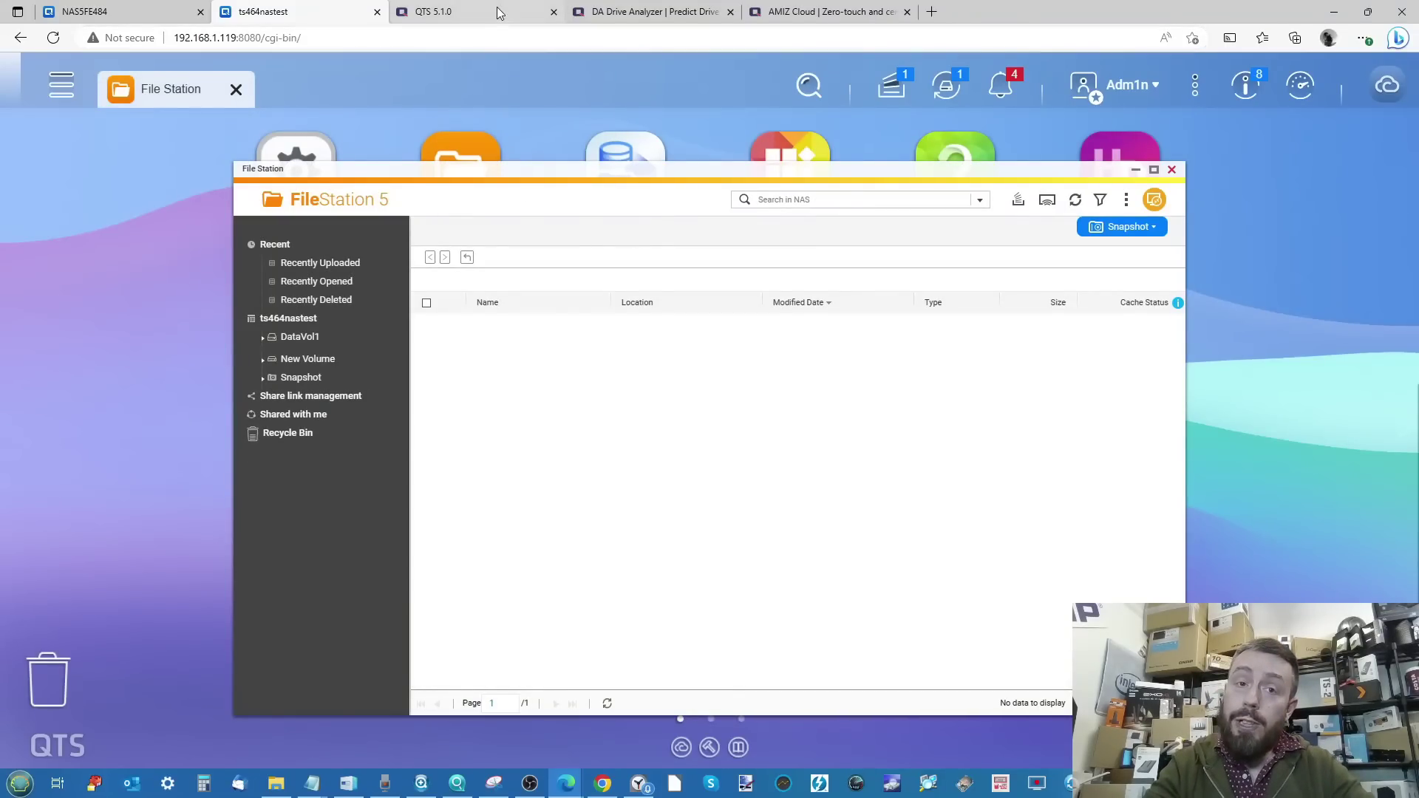
click(443, 12)
scroll(704, 323, down, 15)
scroll(704, 322, down, 20)
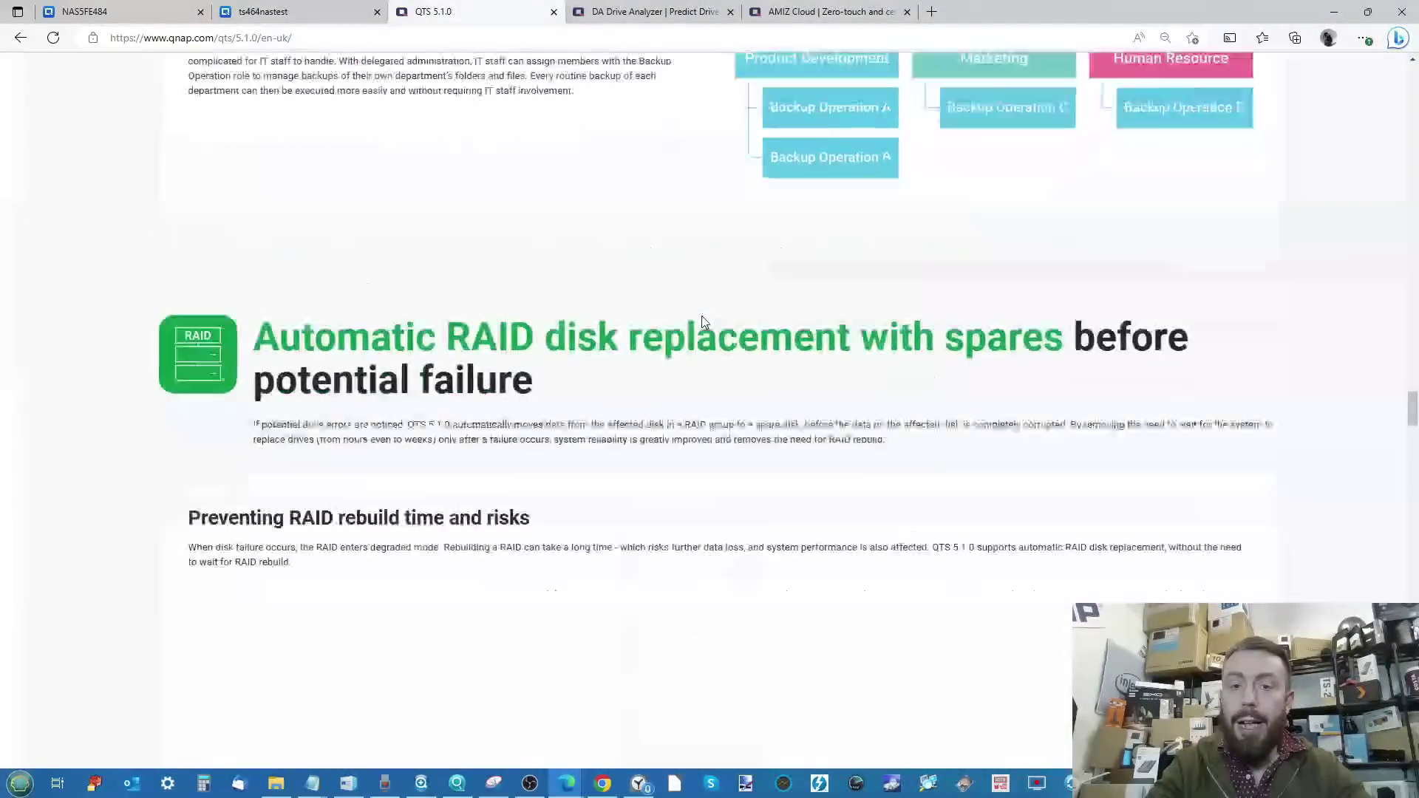
scroll(705, 322, down, 20)
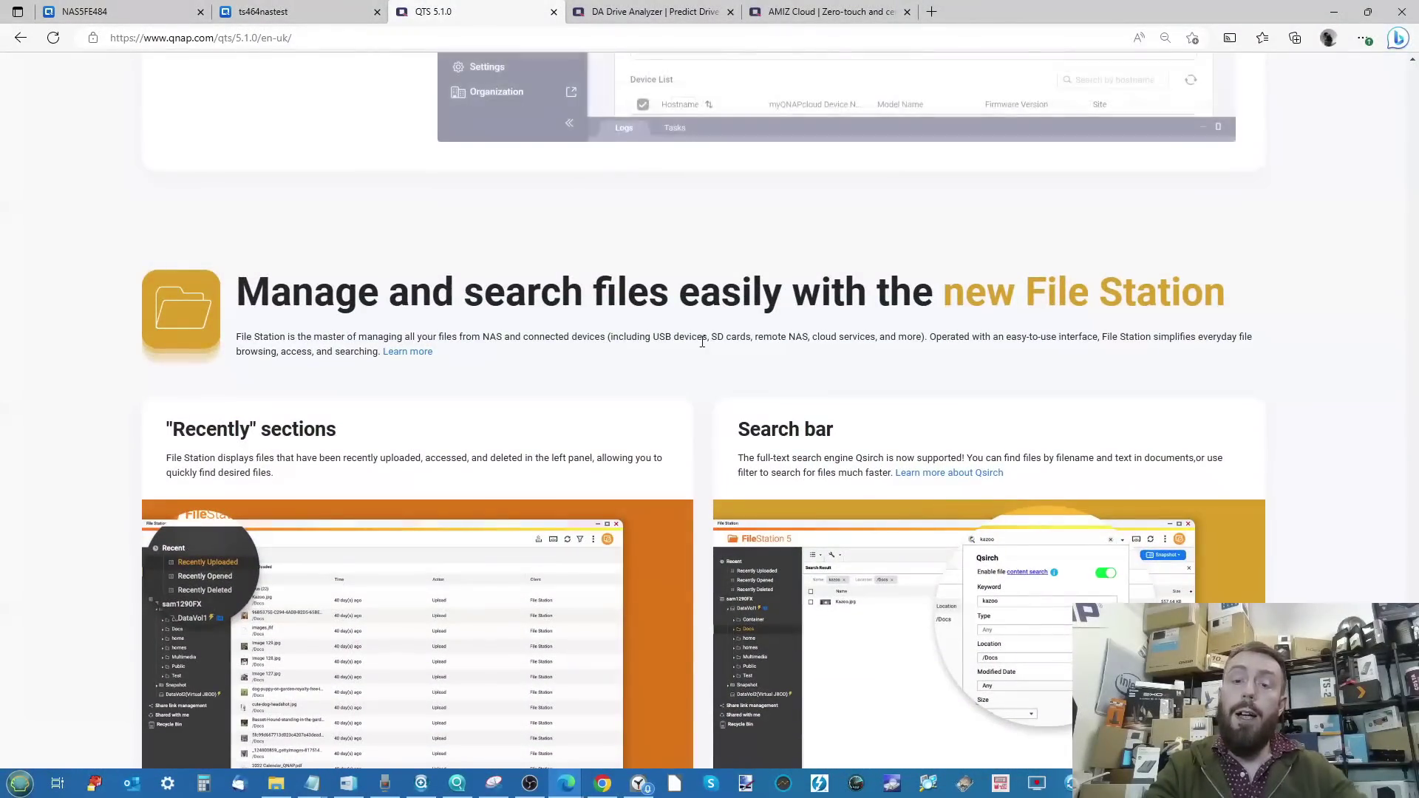
scroll(704, 322, down, 1)
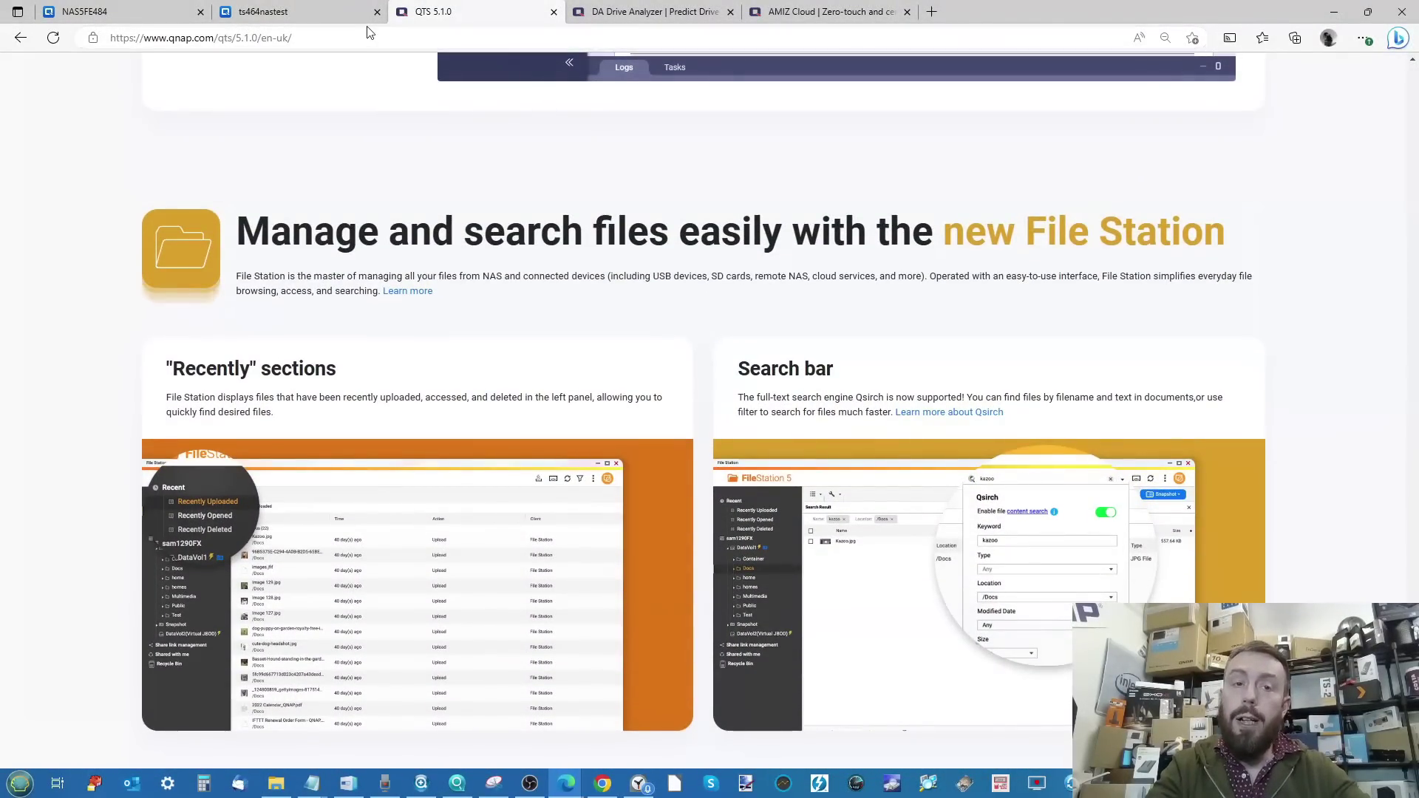
click(281, 11)
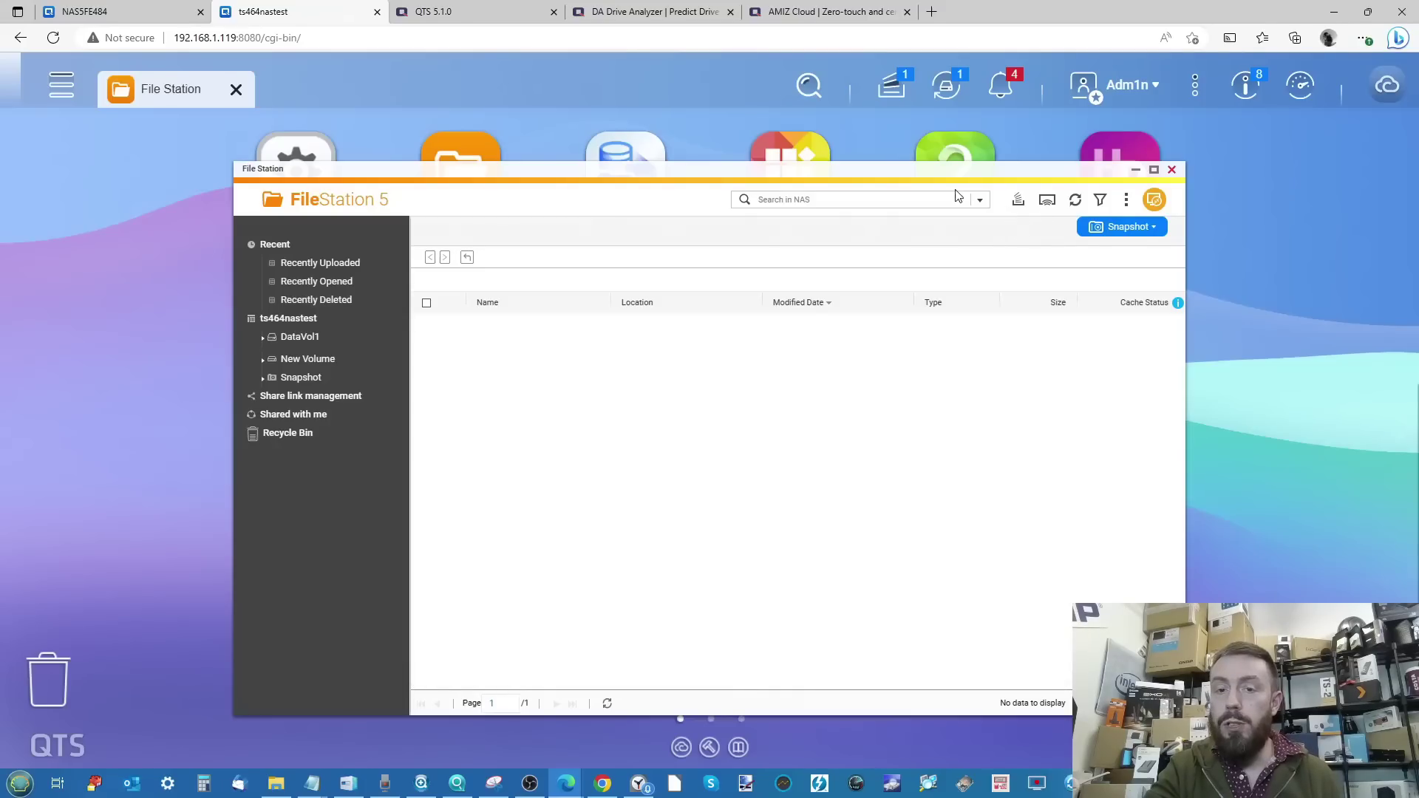
click(981, 201)
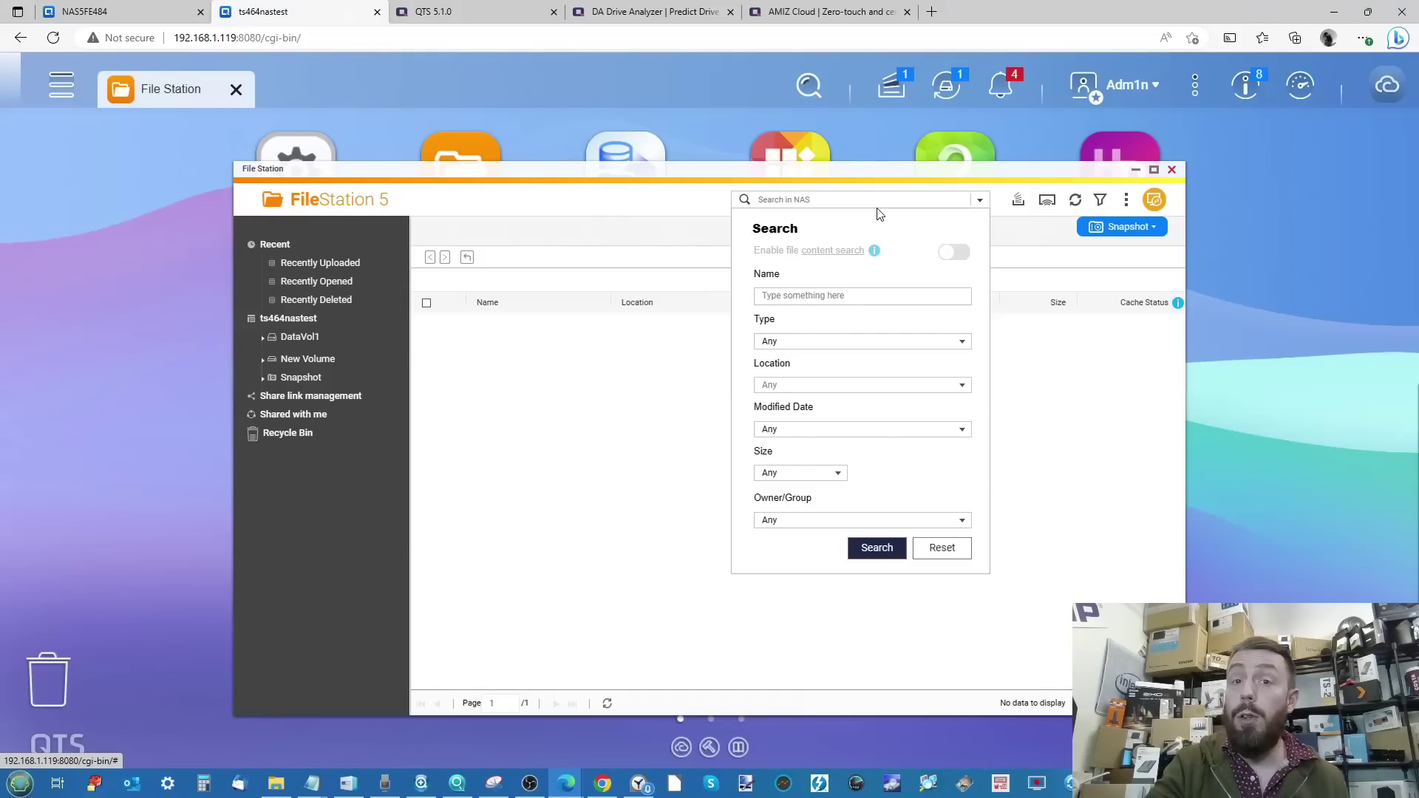
click(483, 399)
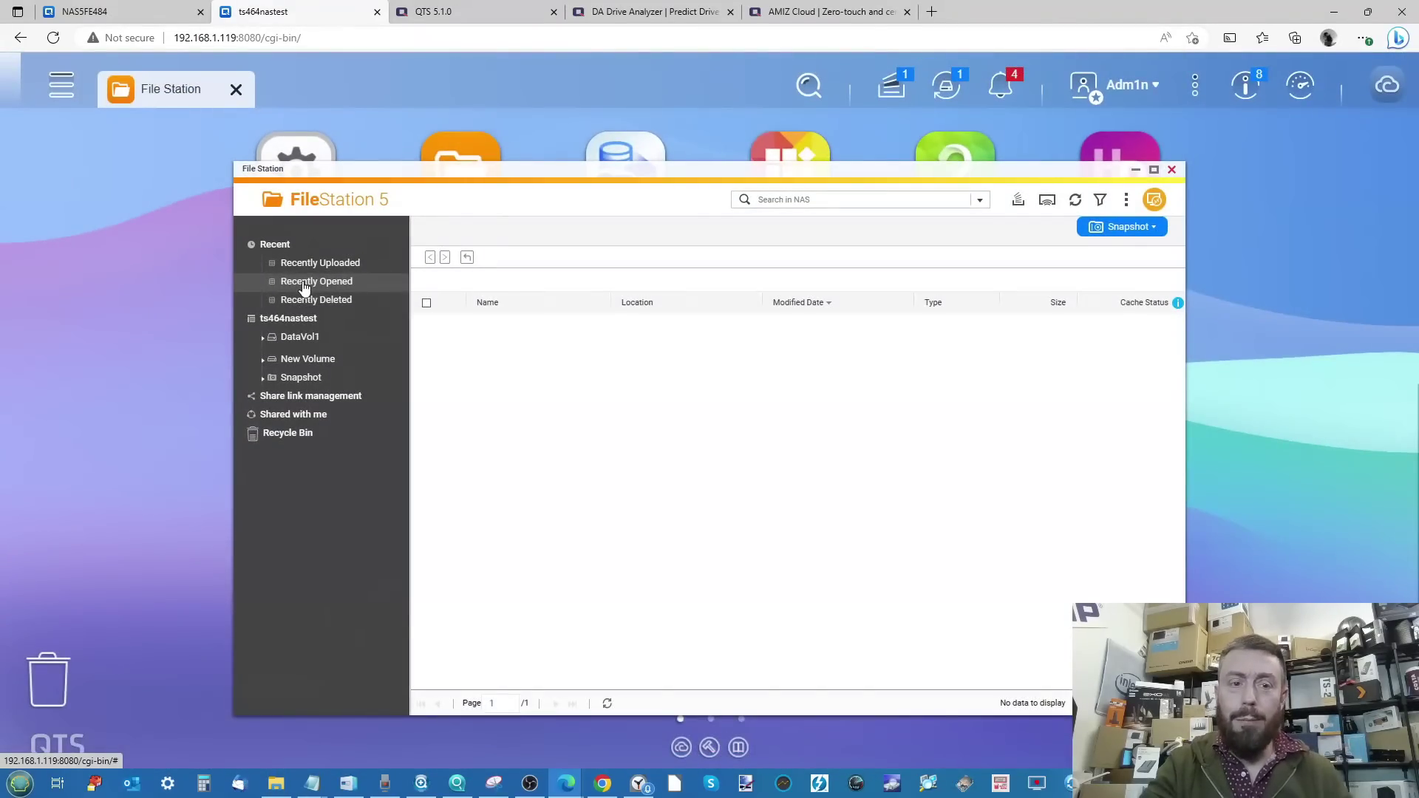
Copy the Ironwolf 510, Addlink A92, Ironwolf 525 and WD Red SN700 folders from New Volume
click(307, 359)
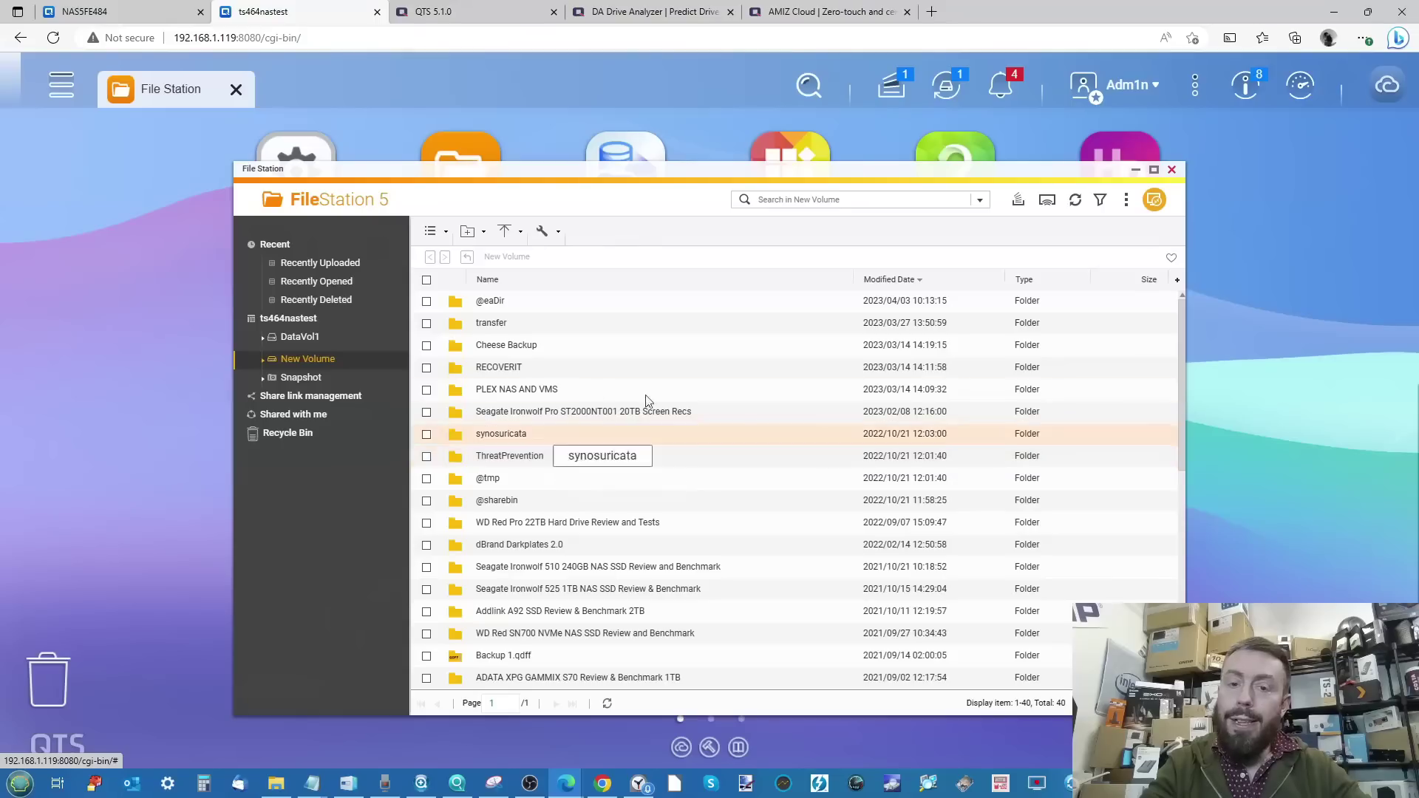
scroll(578, 408, down, 3)
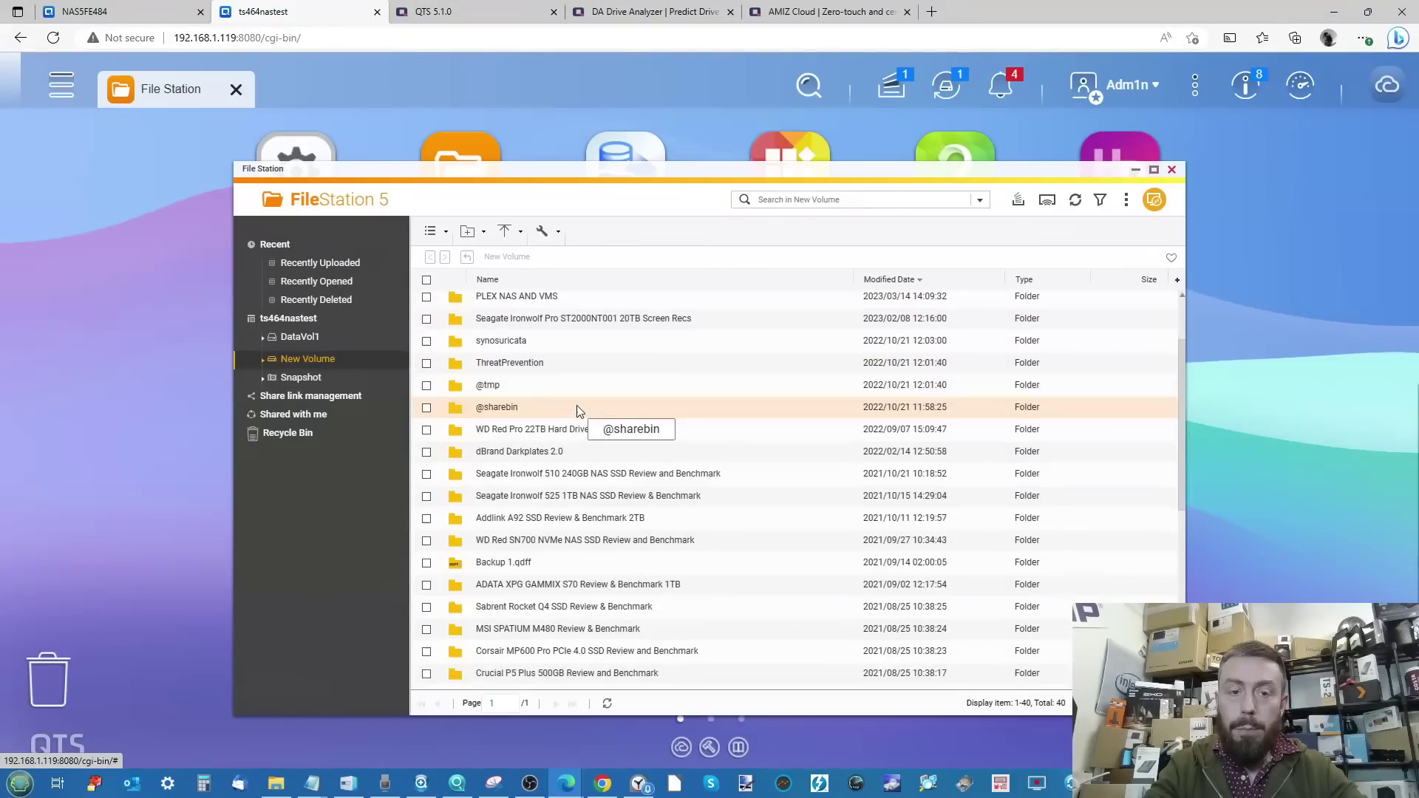
scroll(578, 410, up, 5)
scroll(560, 496, down, 5)
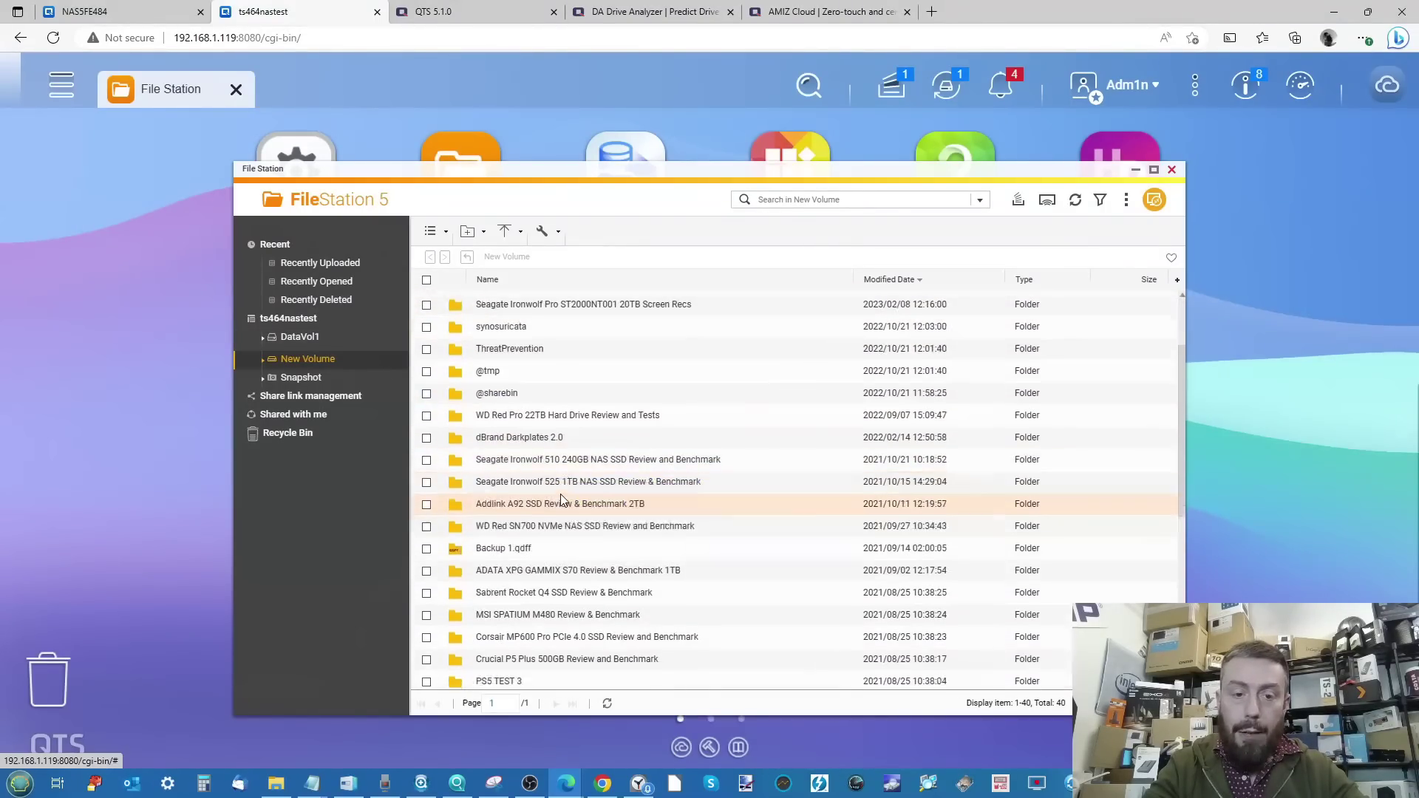
click(426, 479)
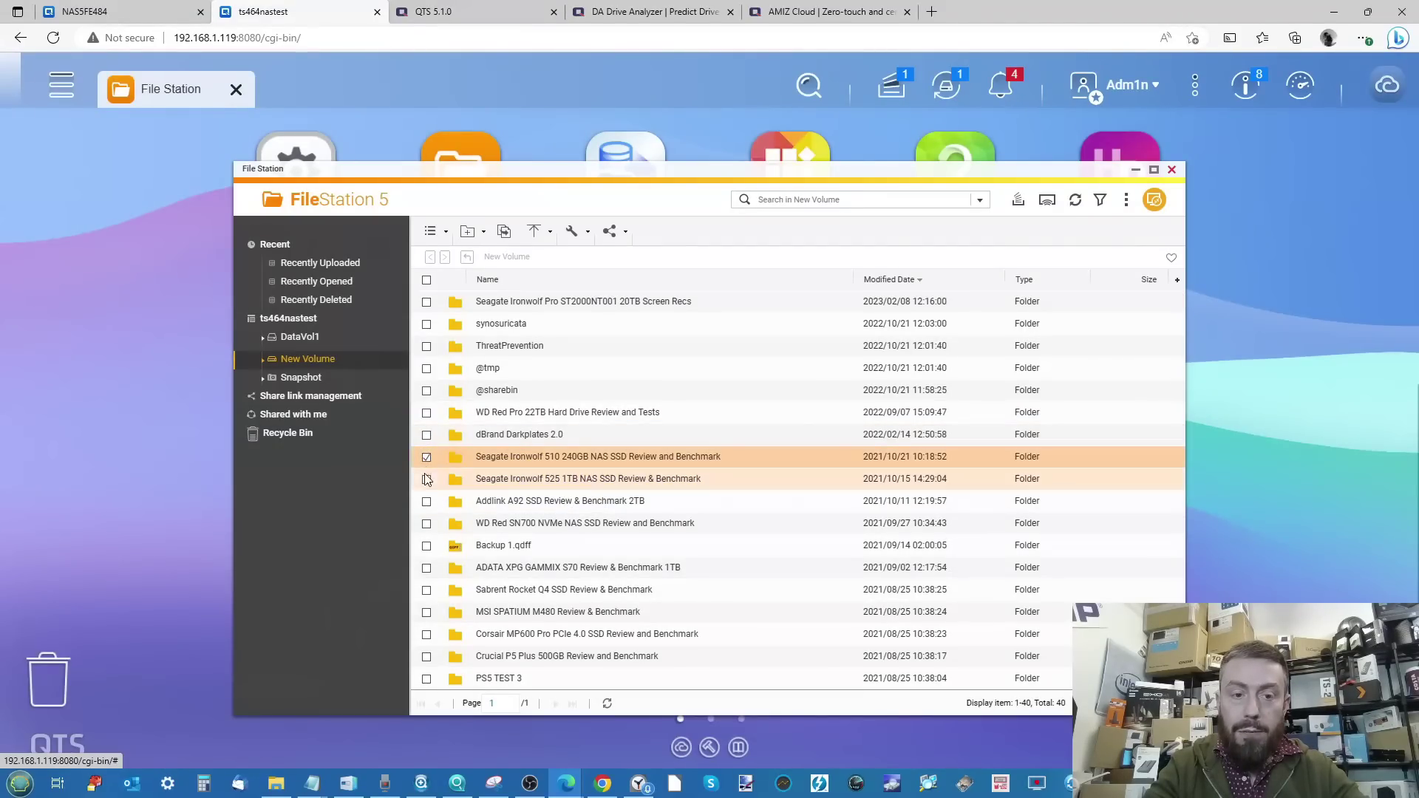
click(426, 457)
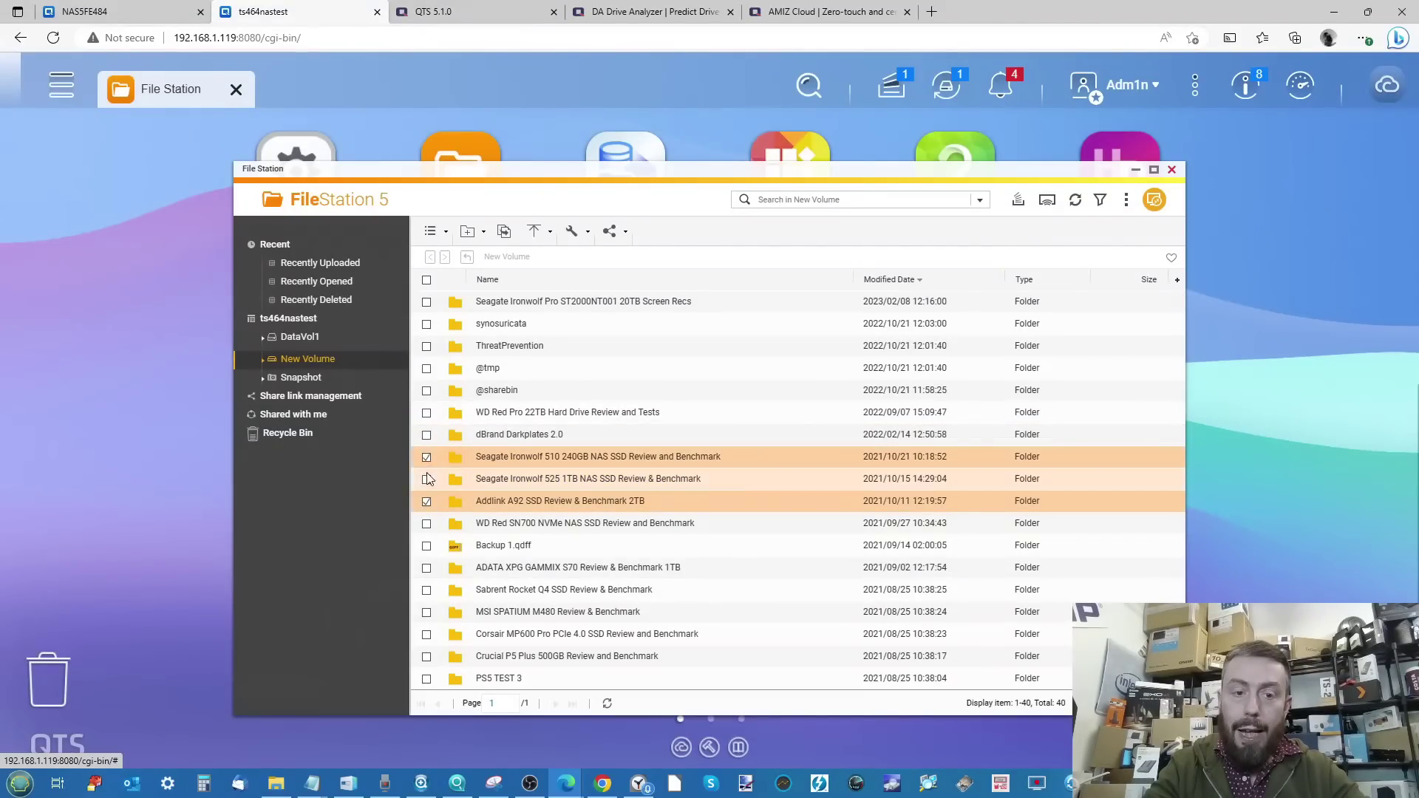
click(427, 500)
click(426, 523)
right_click(551, 464)
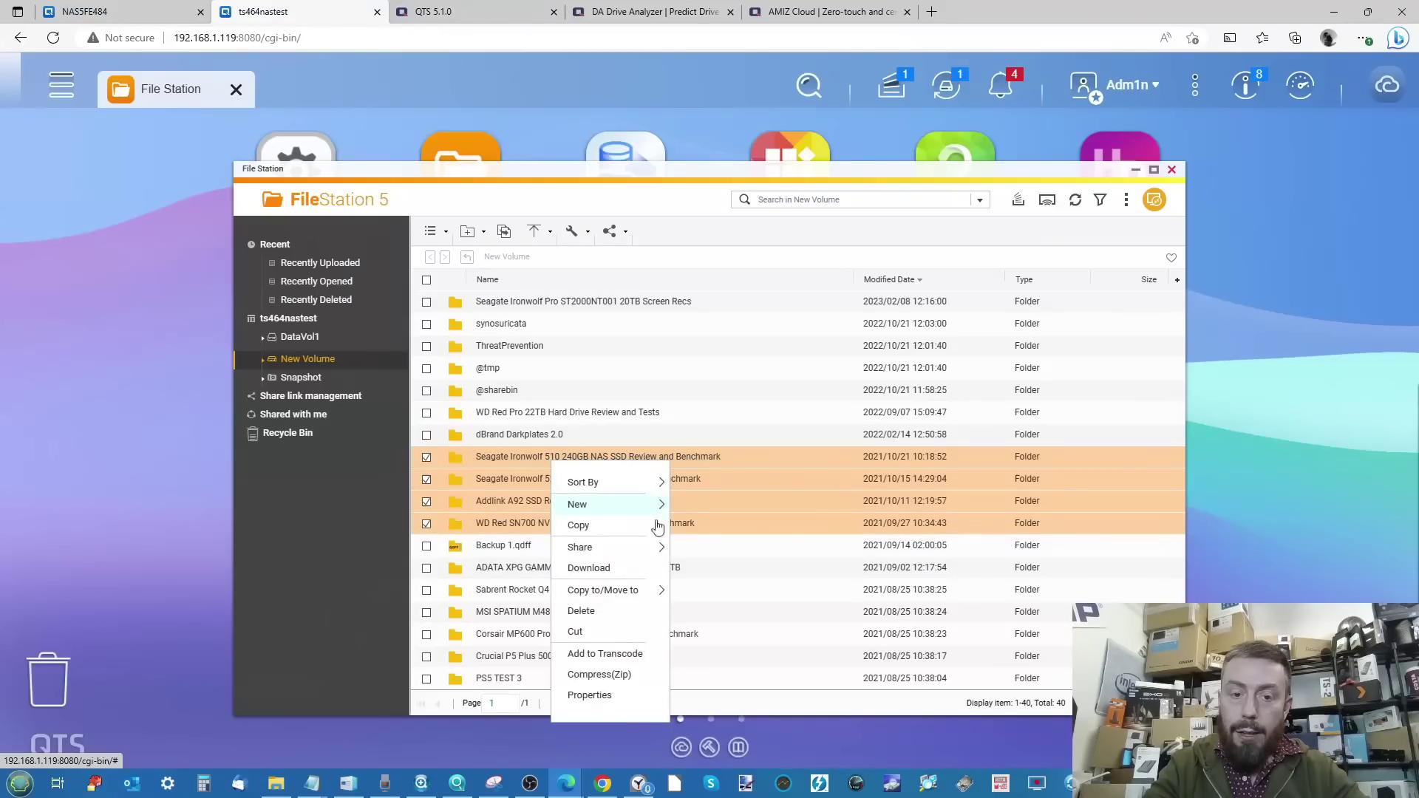
click(595, 527)
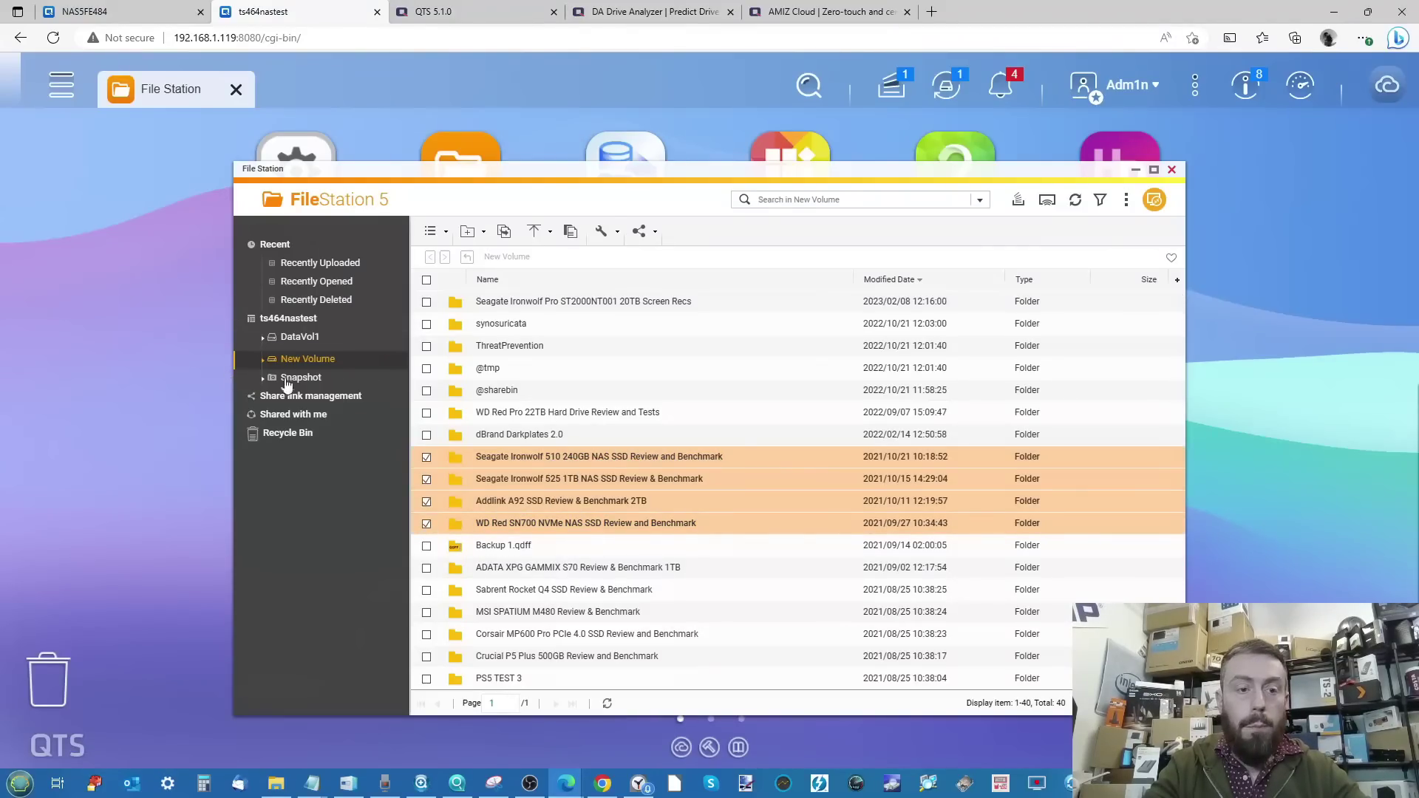
Paste the copied folders into DataVol1's Campaigns folder
click(263, 338)
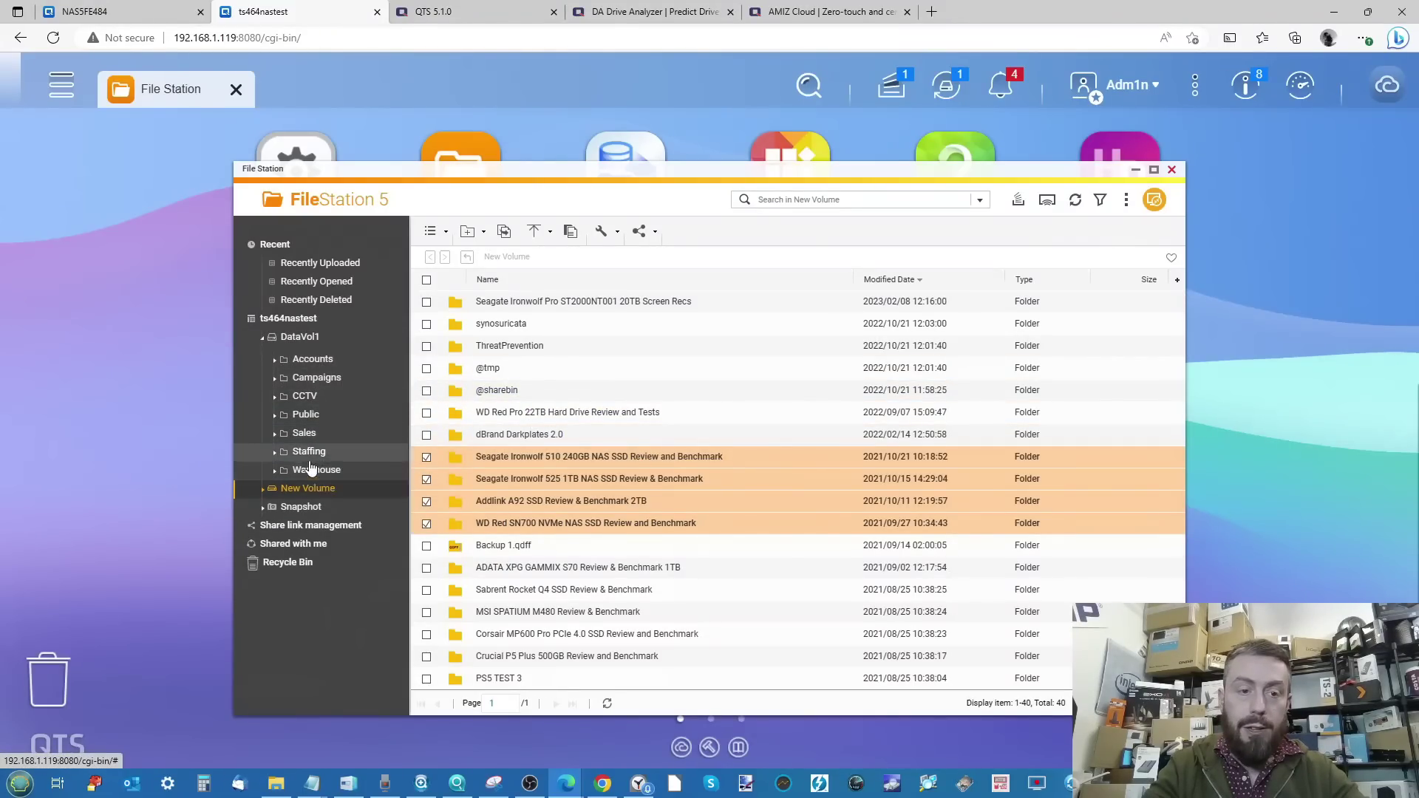
click(314, 377)
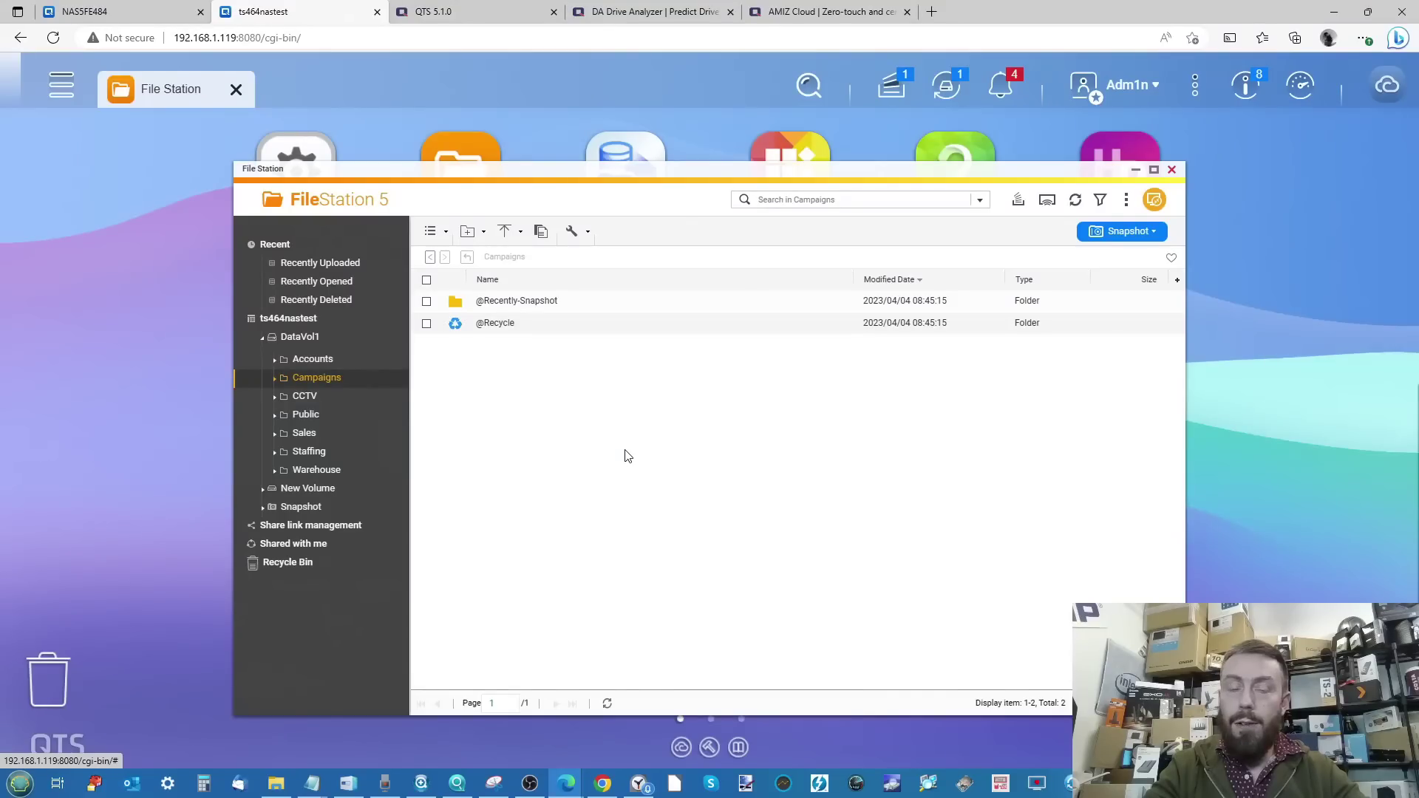
right_click(624, 456)
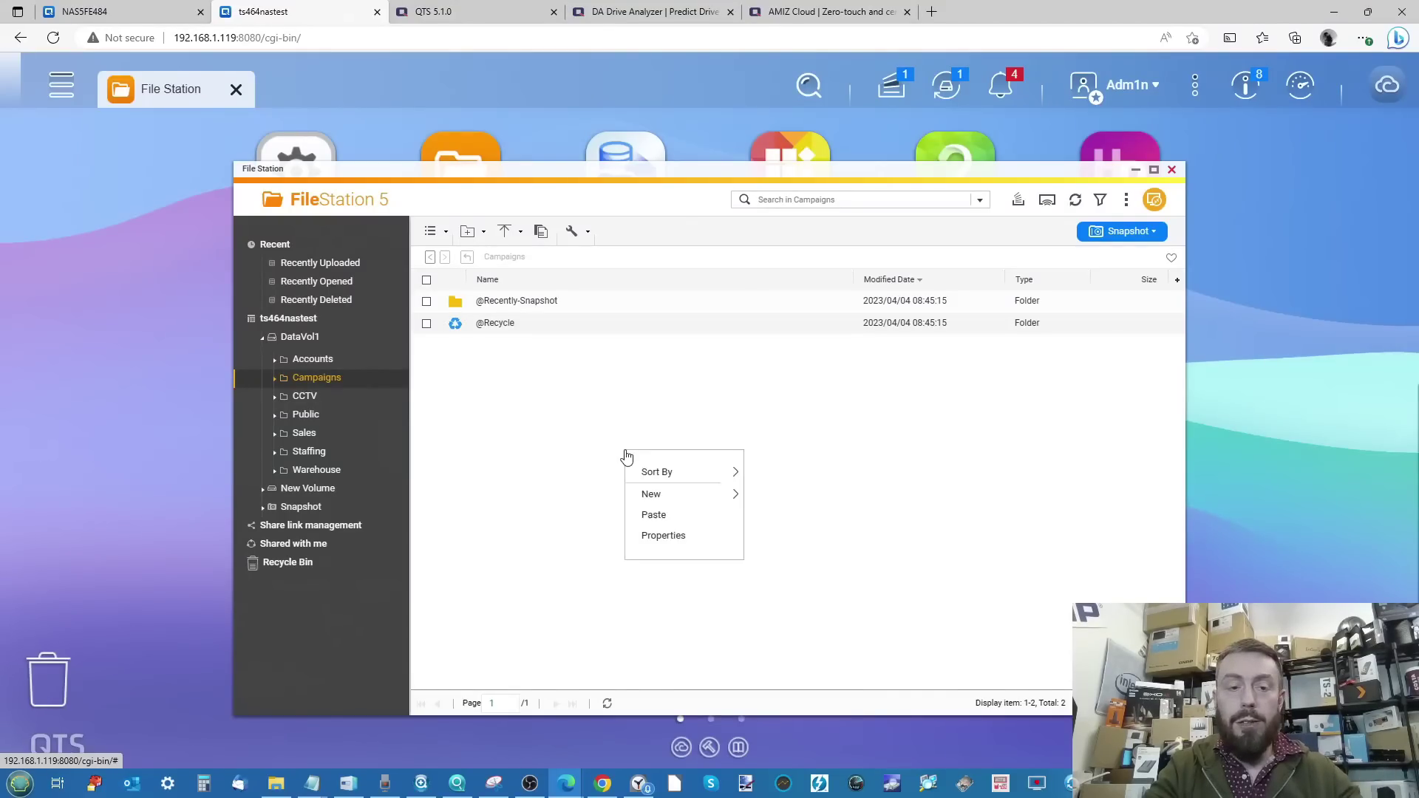
click(655, 515)
click(687, 558)
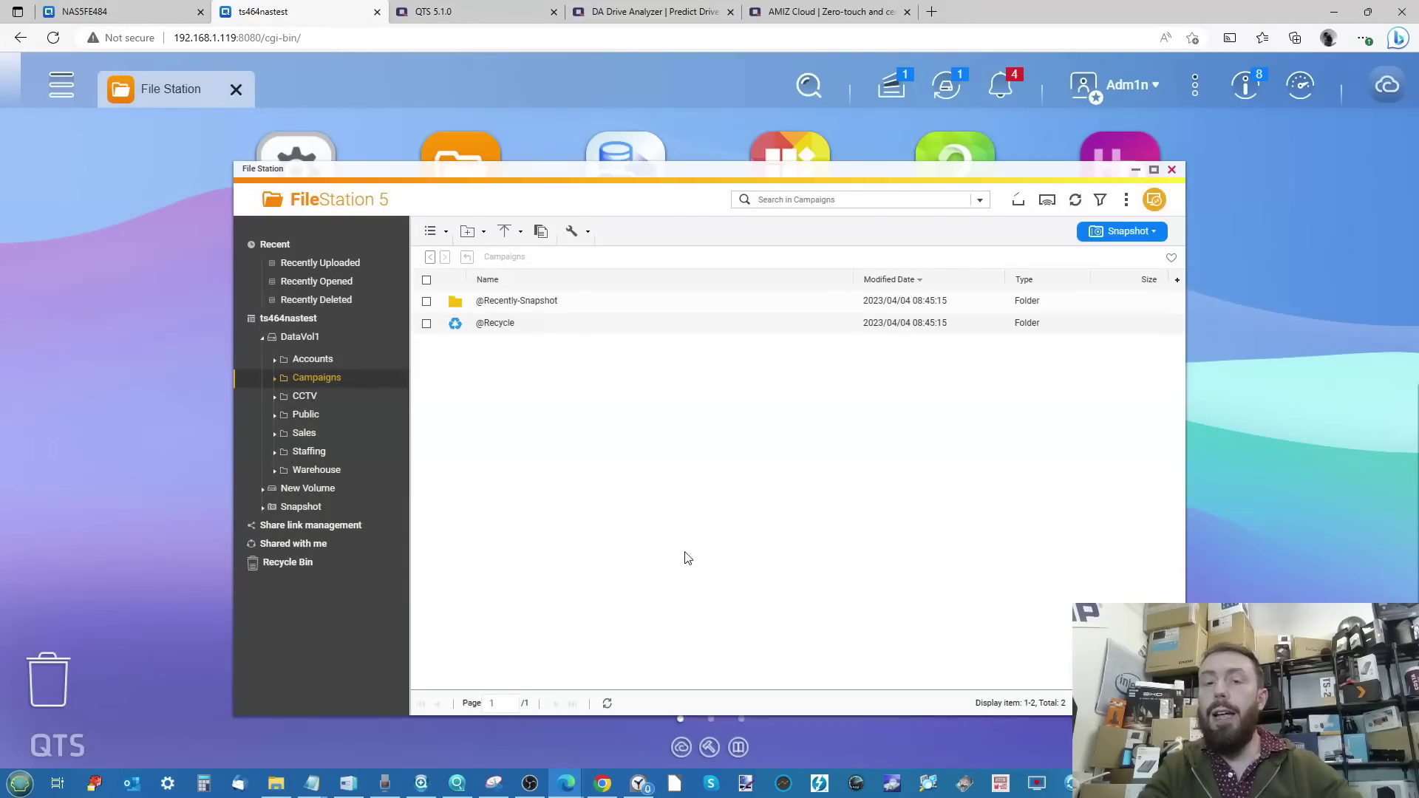
Watch the 102-file, 1.65 GB copy task reach Completed, then close the Background Task list
click(1017, 200)
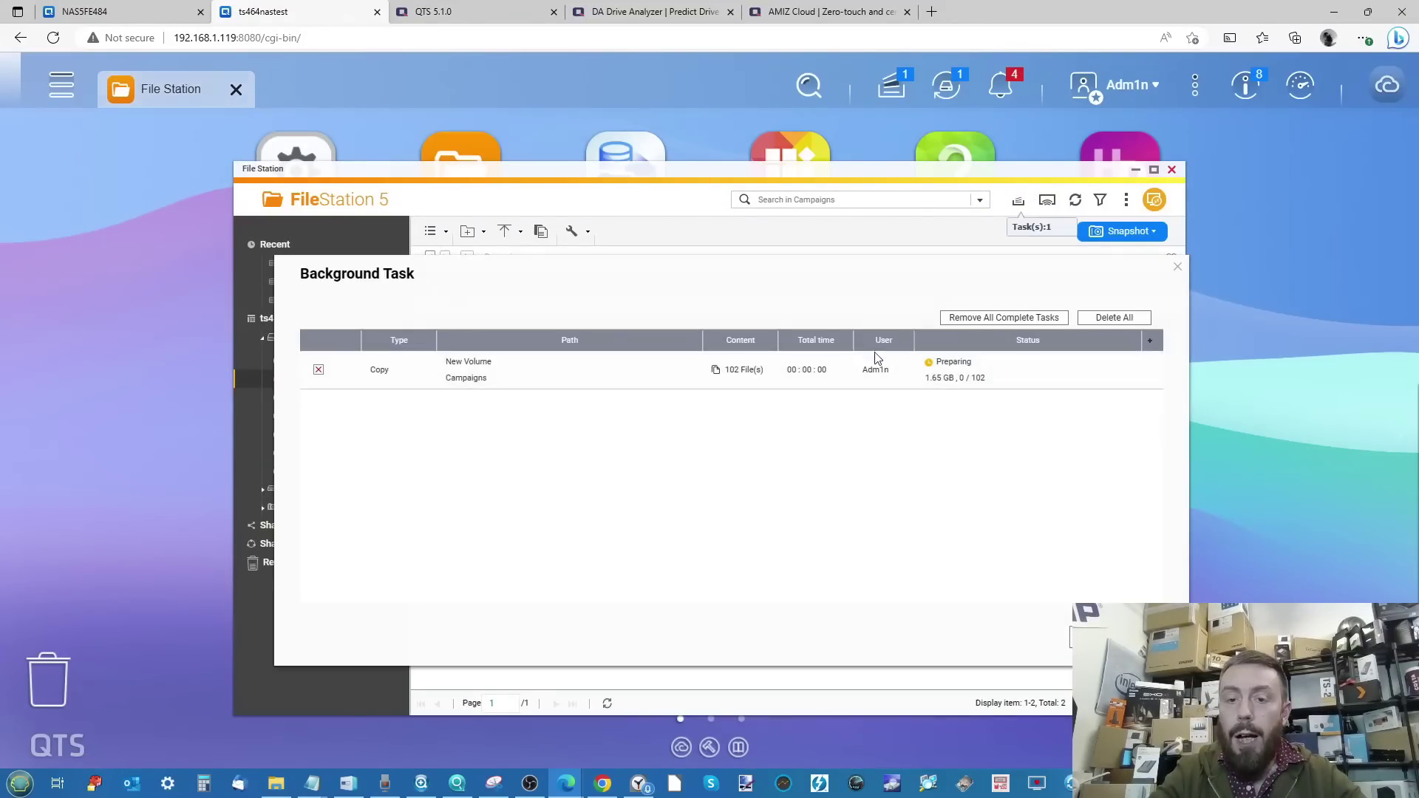
ctrl+scroll(922, 403, up, 5)
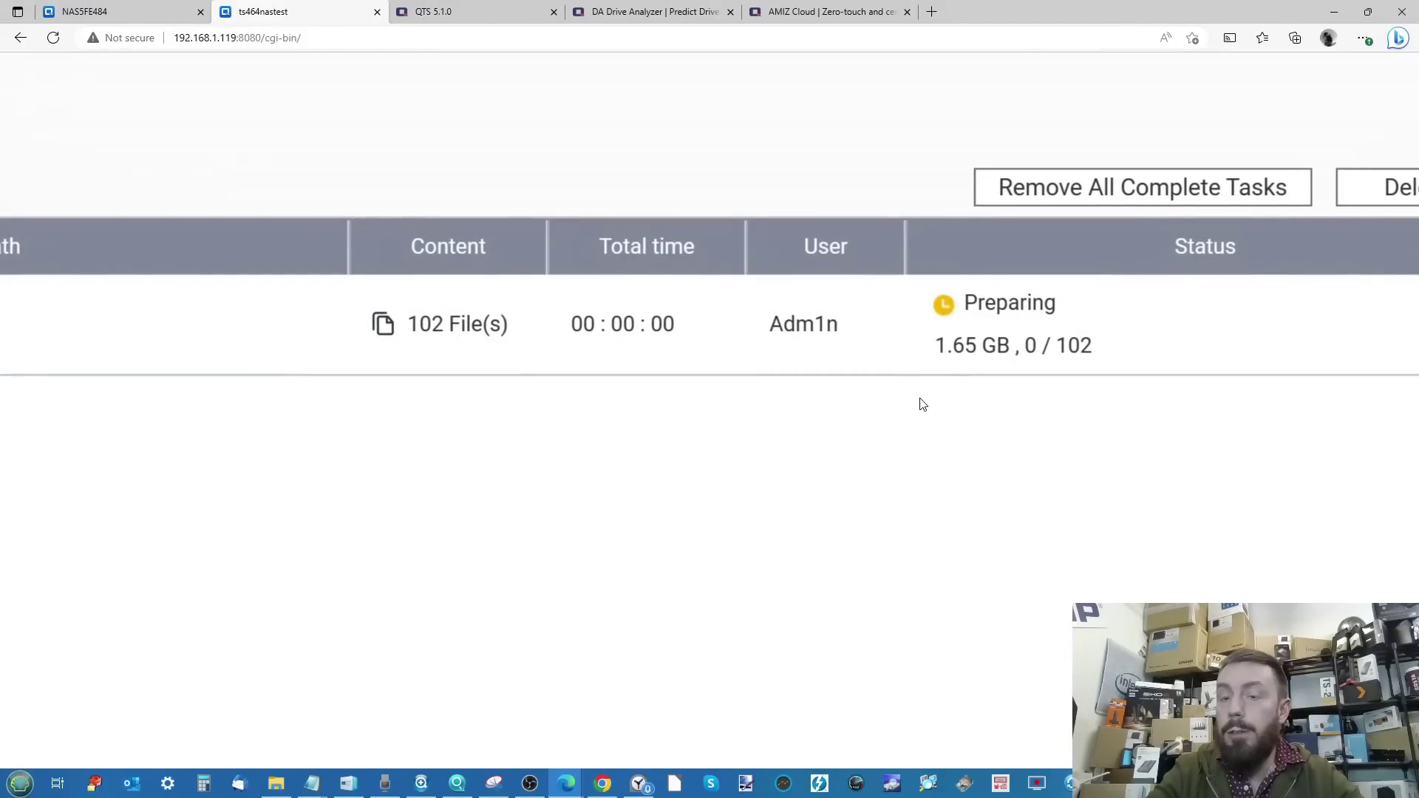
ctrl+scroll(922, 403, down, 5)
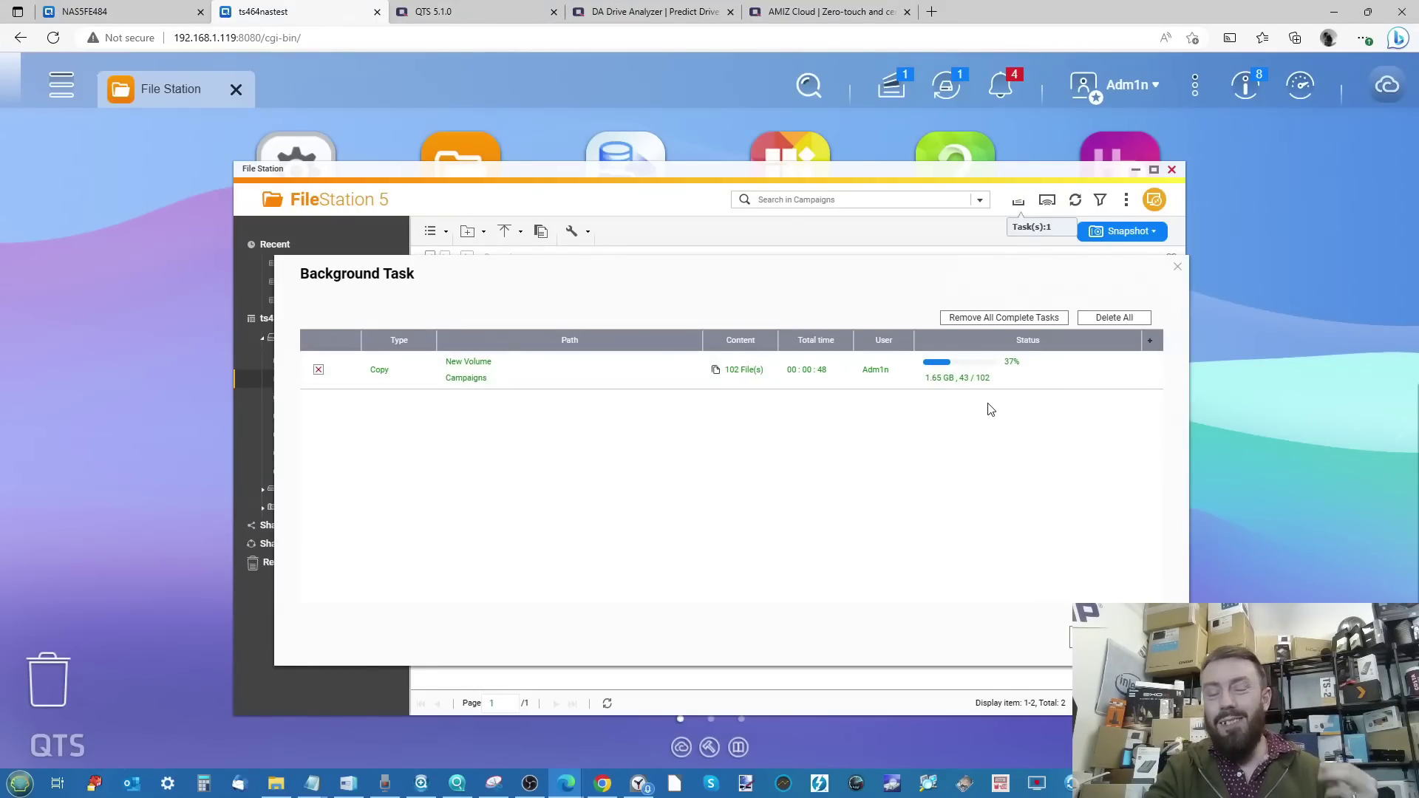
mouse_move(921, 379)
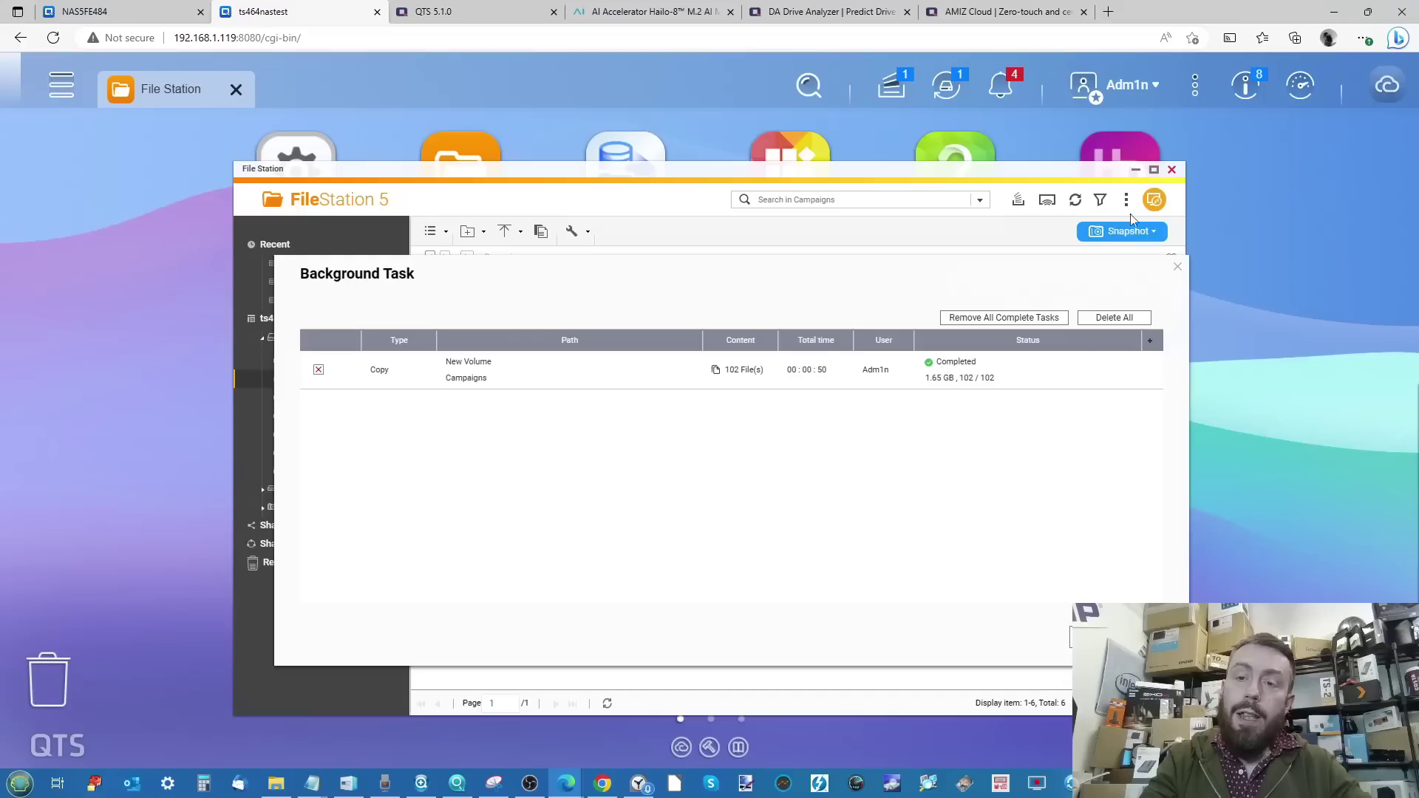
click(1176, 265)
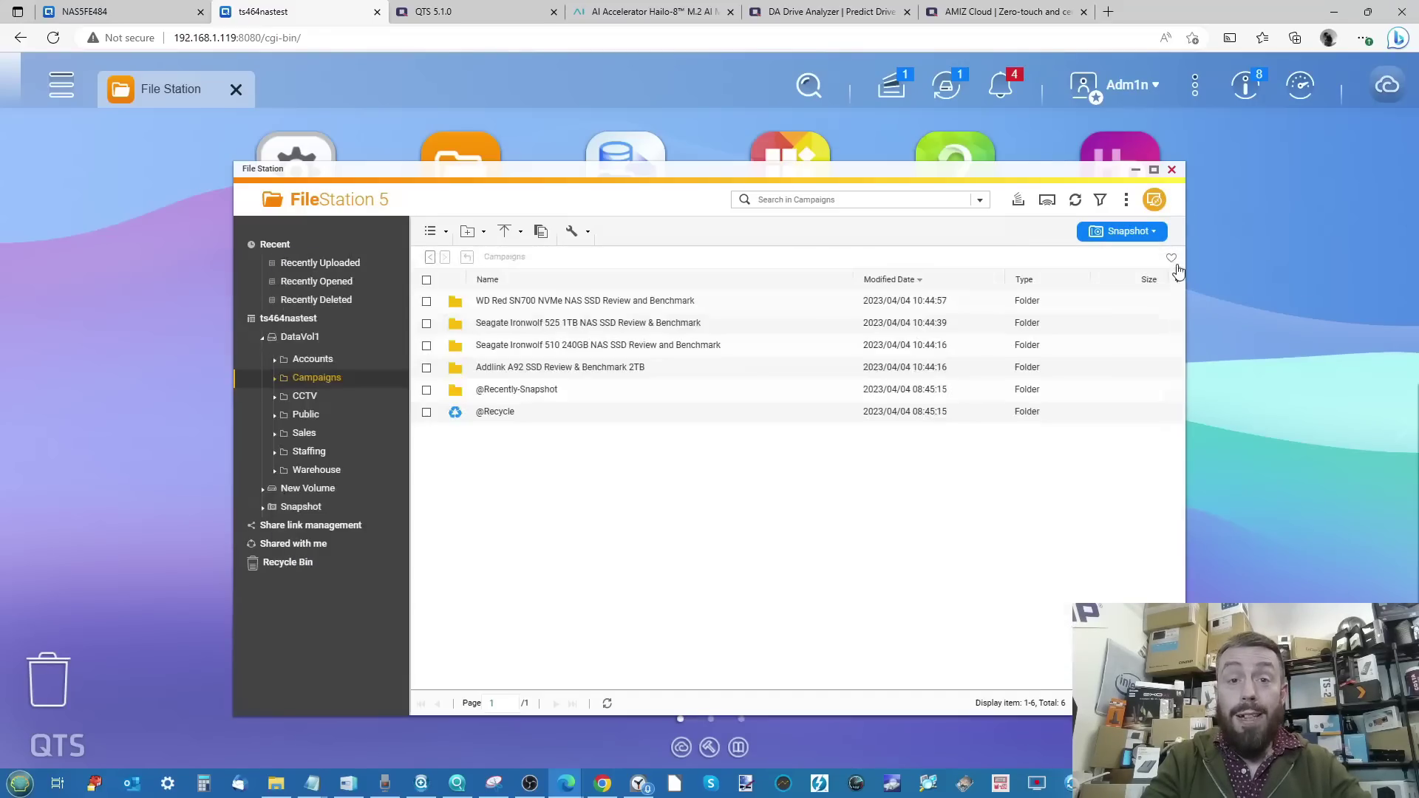
Browse the DA Drive Analyzer, AMIZ Cloud and Hailo-8 M.2 module pages, ending on the QTS 5.1.0 page
click(788, 10)
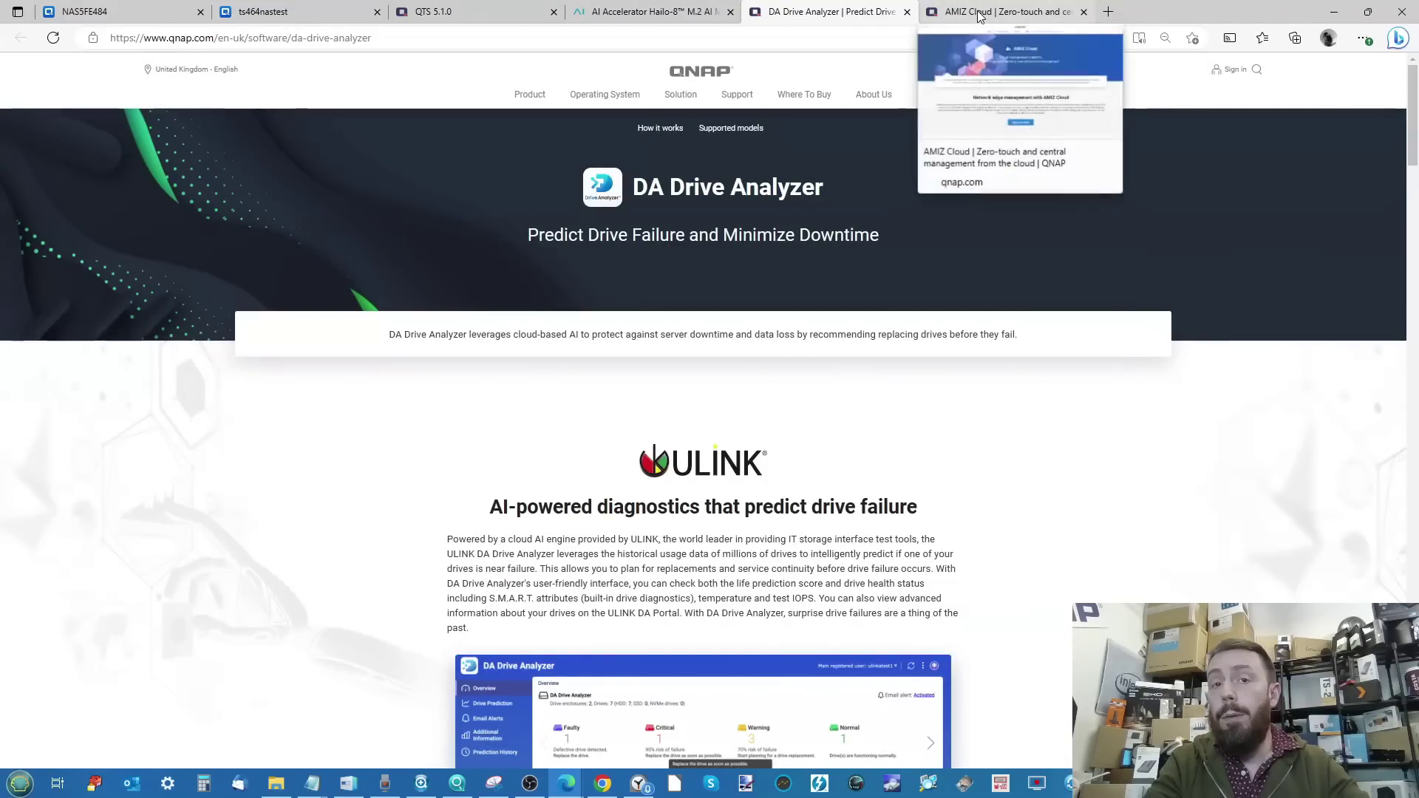
click(978, 13)
mouse_move(795, 99)
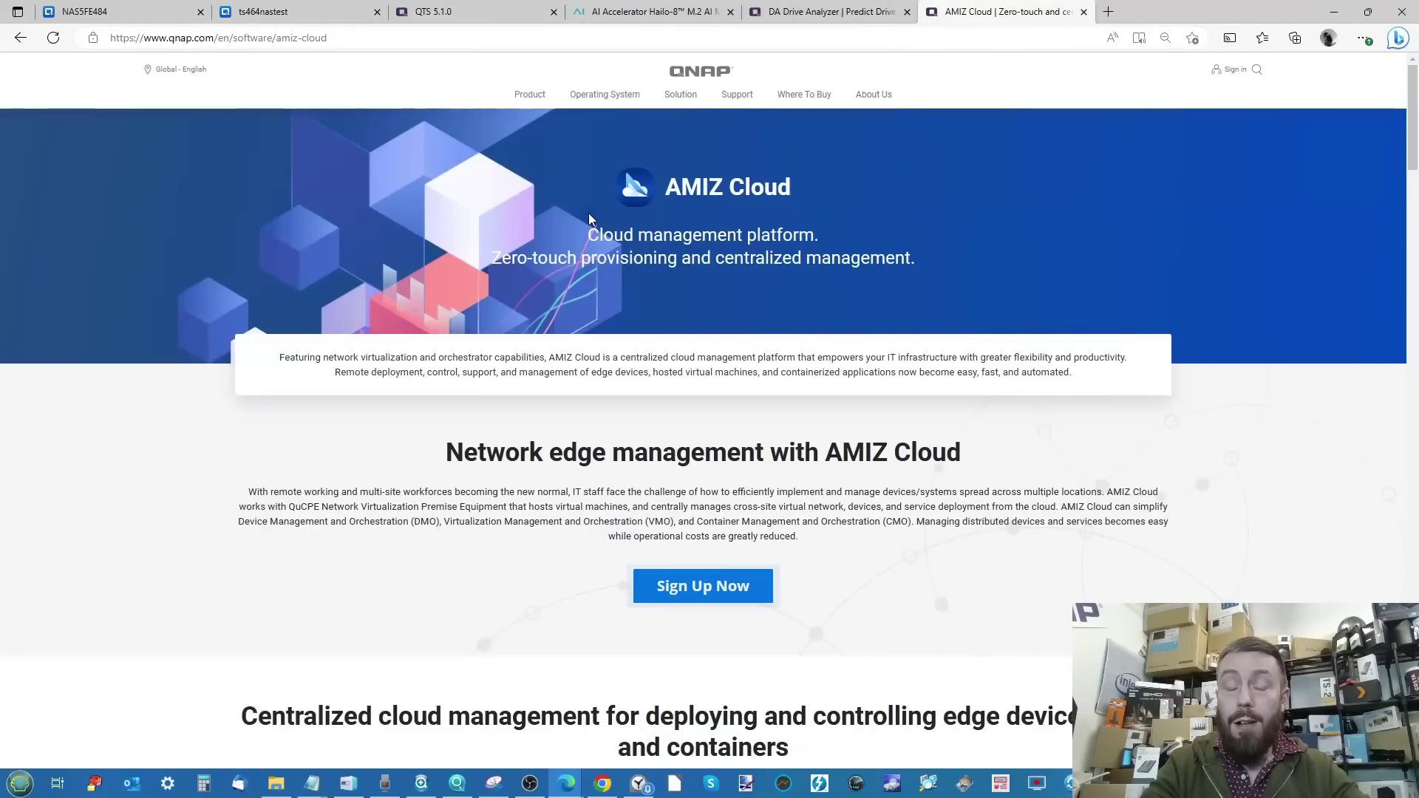
click(618, 9)
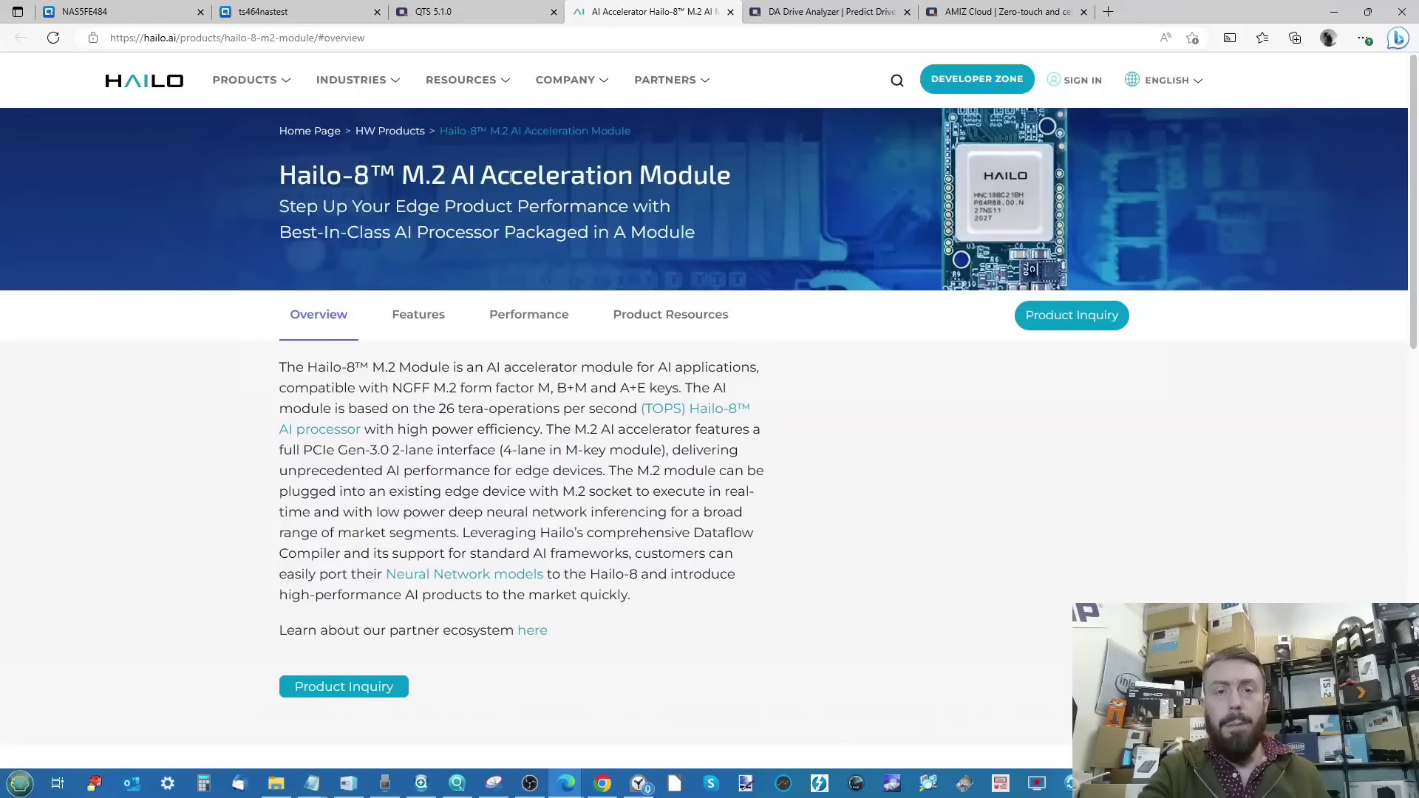
scroll(530, 355, down, 2)
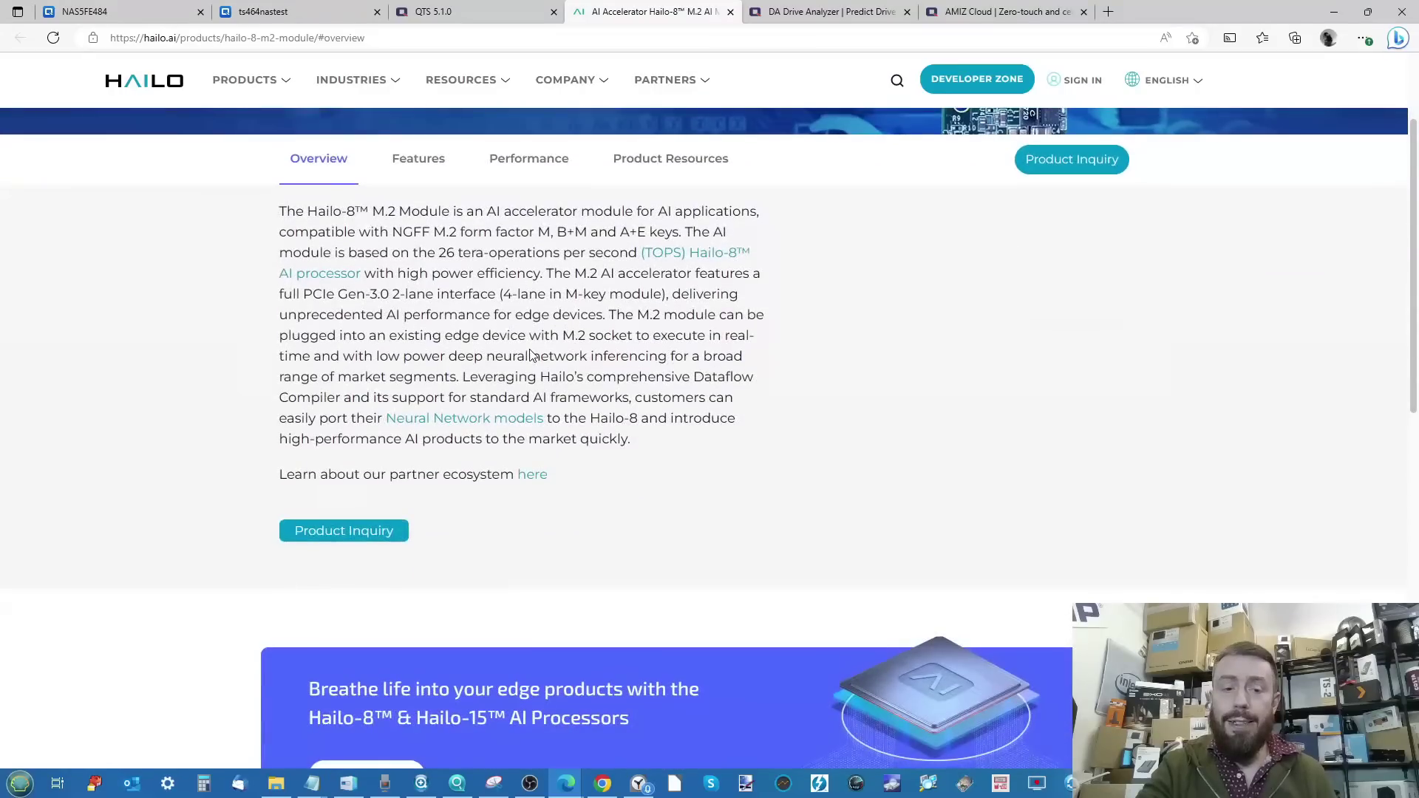
scroll(530, 355, up, 2)
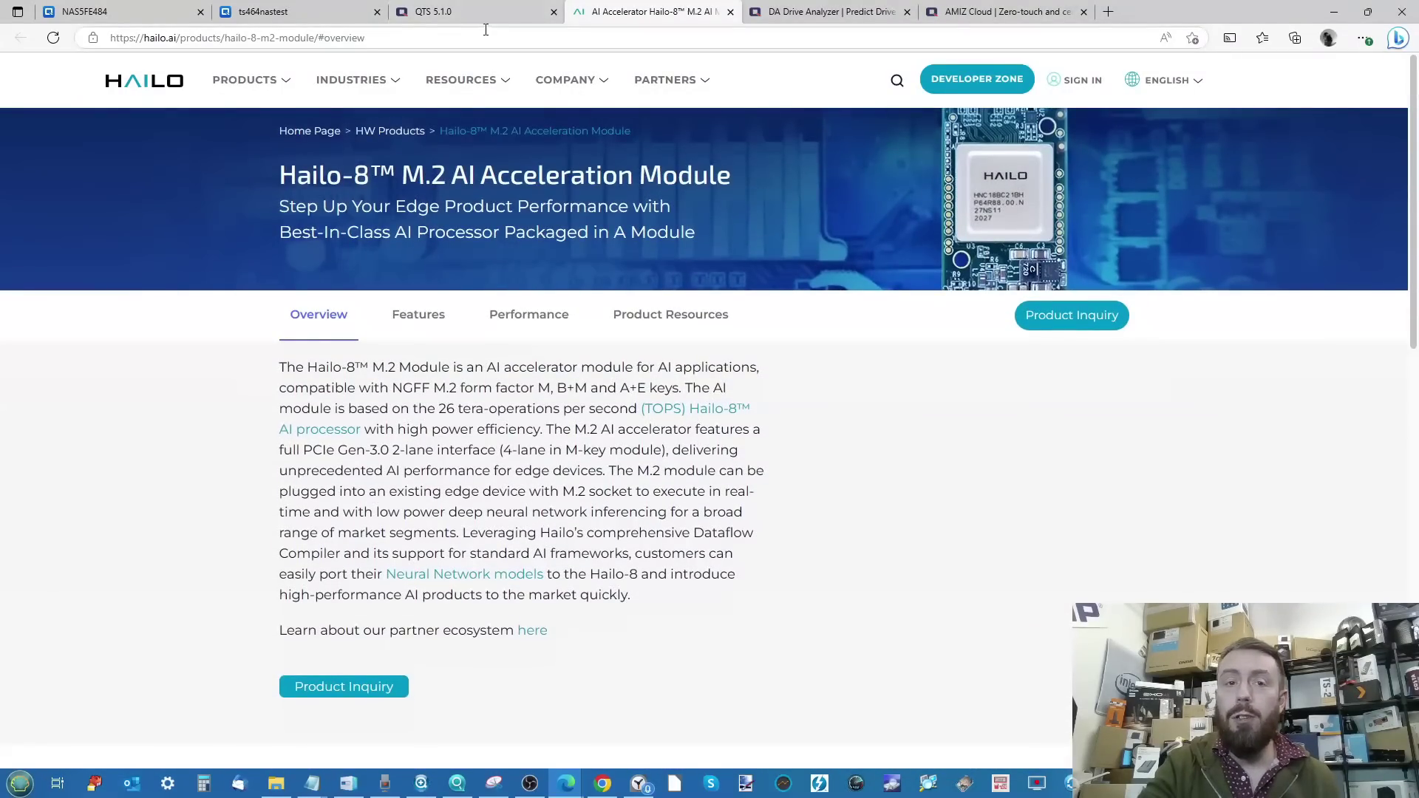
click(488, 16)
Scroll through the QTS 5.1.0 Hailo, SMB and Upgrade sections, then return to File Station's Campaigns folder
scroll(602, 422, down, 1)
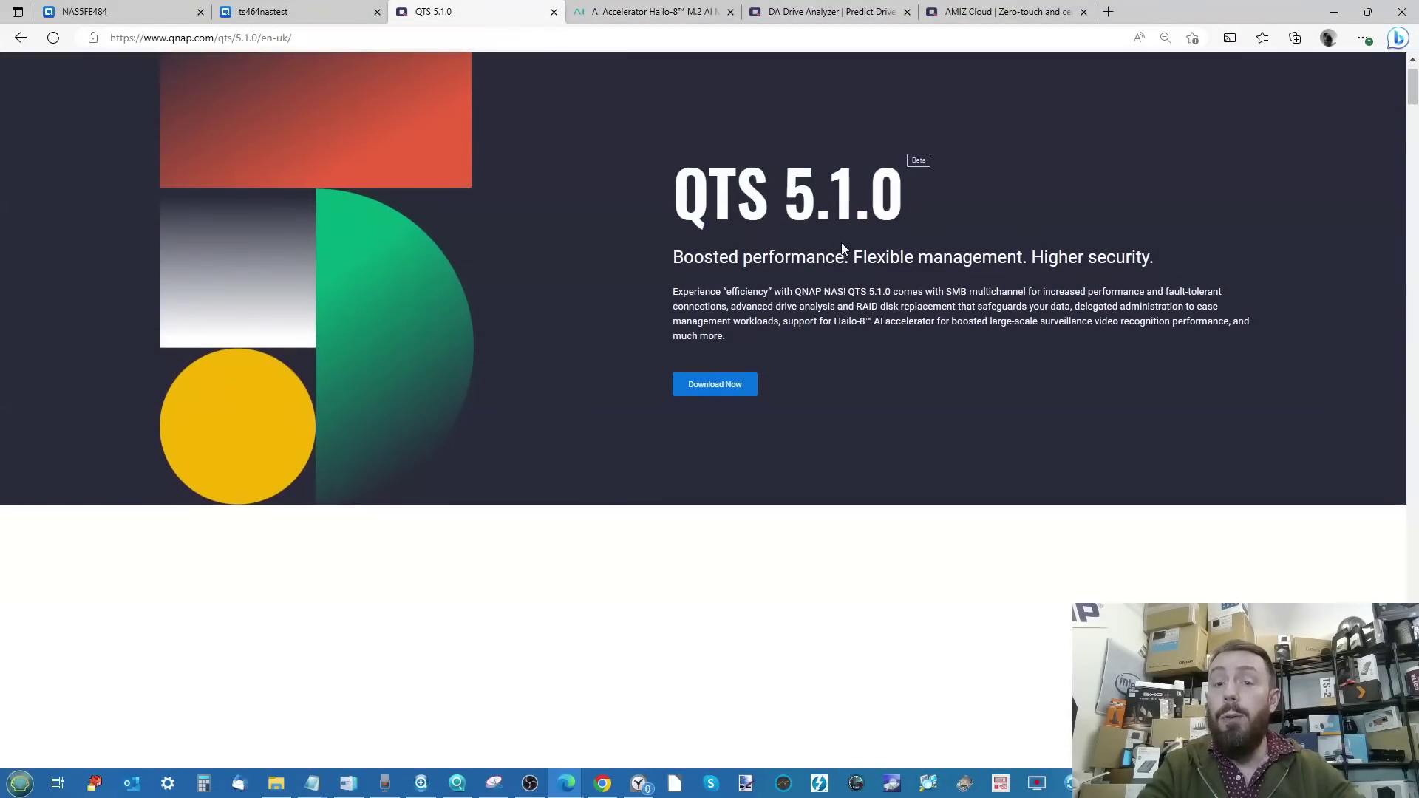
drag(1412, 87, 1412, 656)
scroll(944, 529, down, 4)
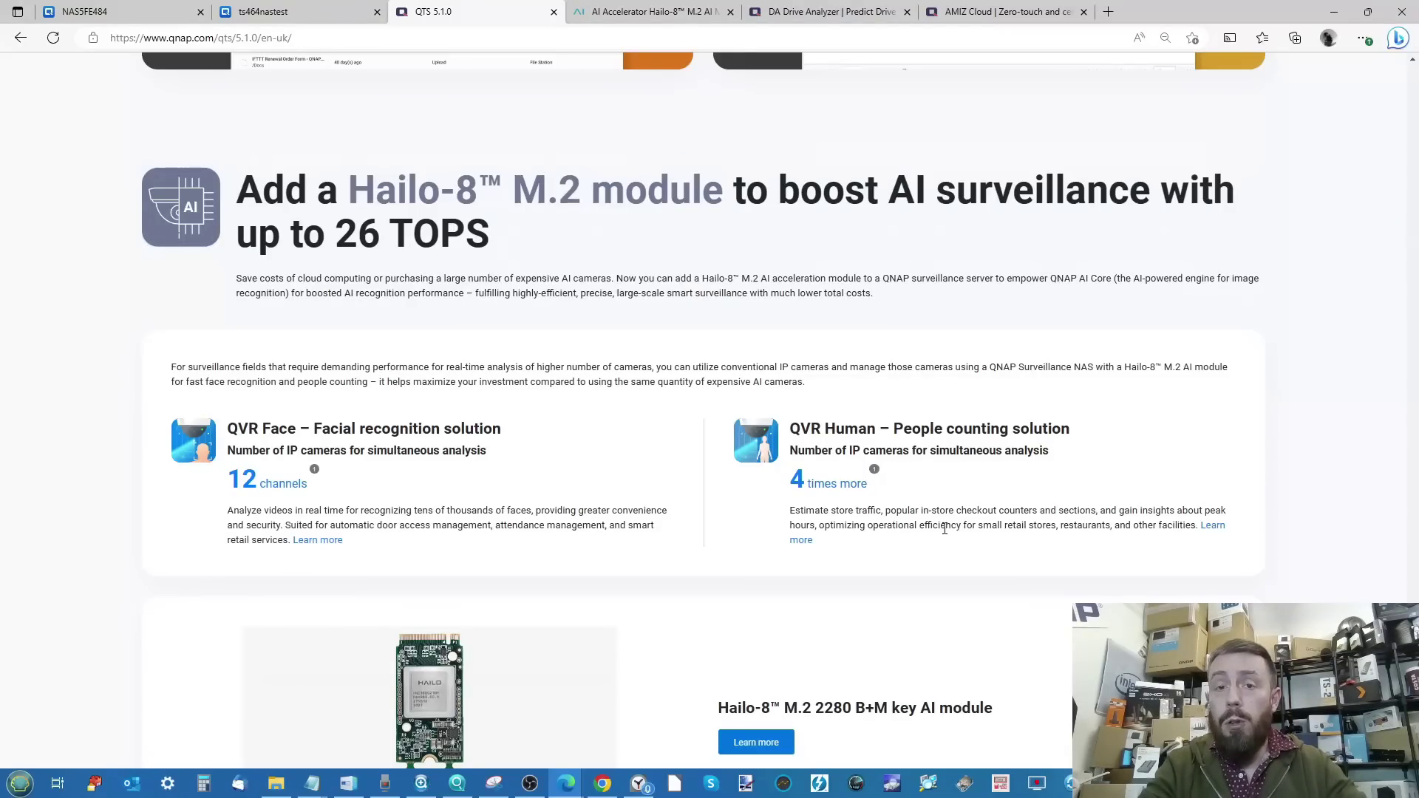
scroll(820, 558, down, 2)
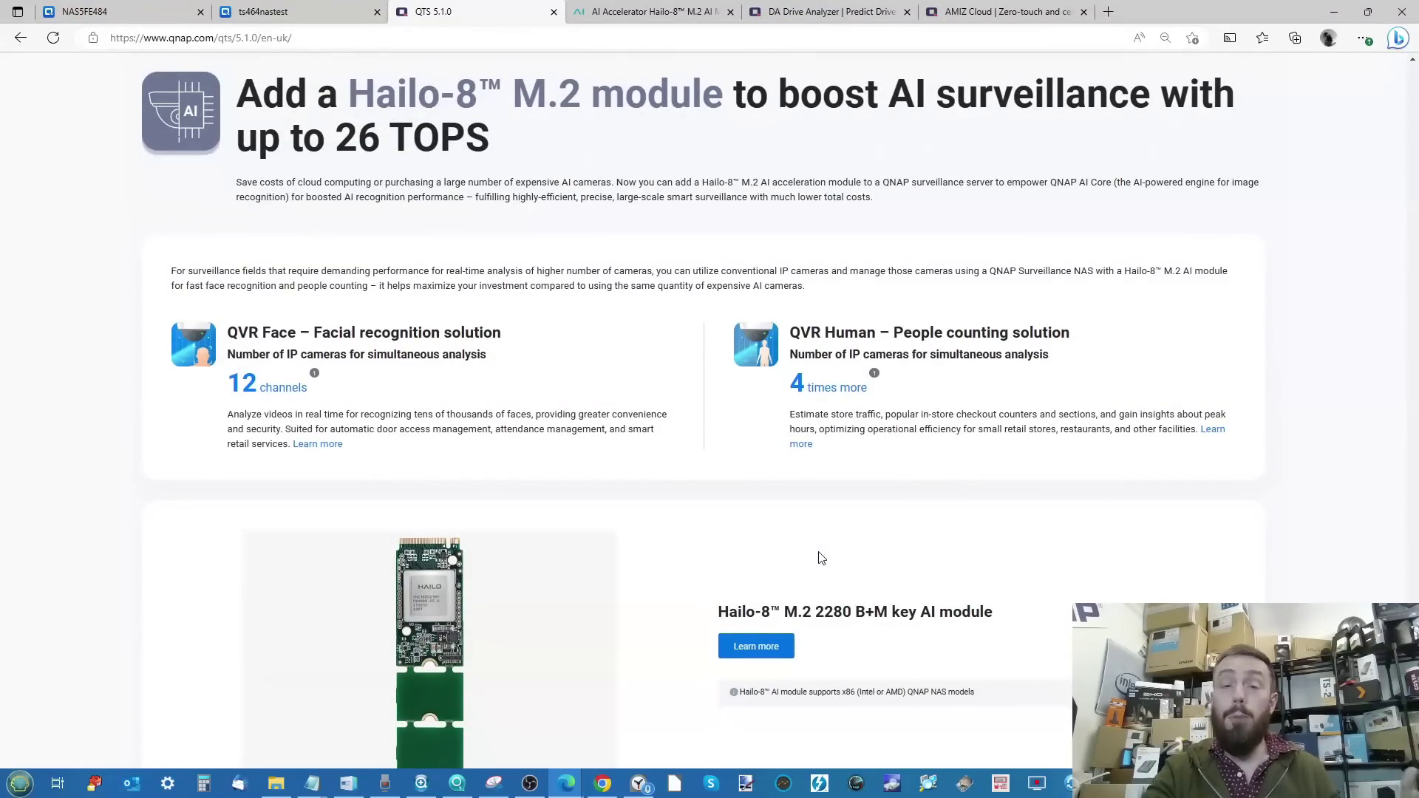
scroll(821, 558, down, 1)
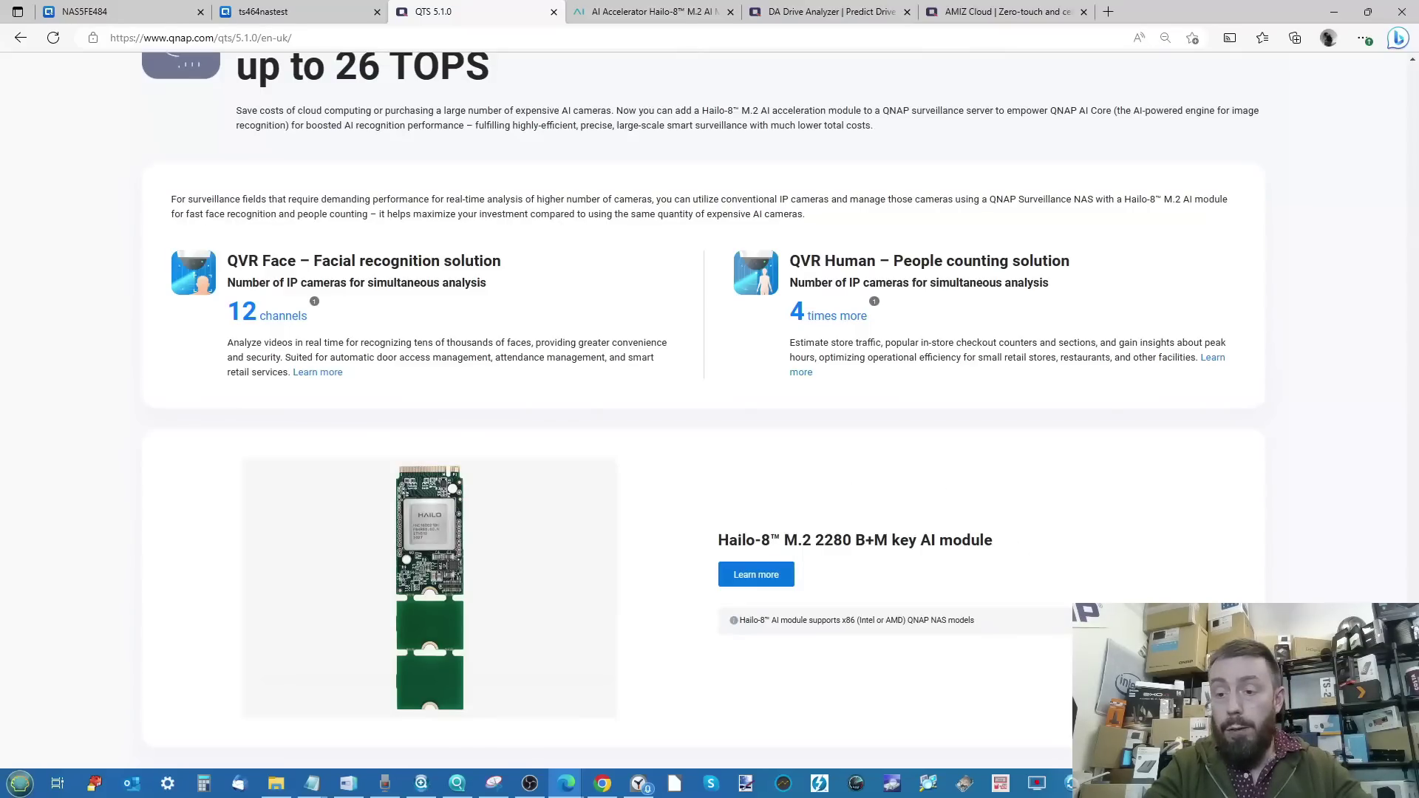
drag(1413, 473, 1414, 71)
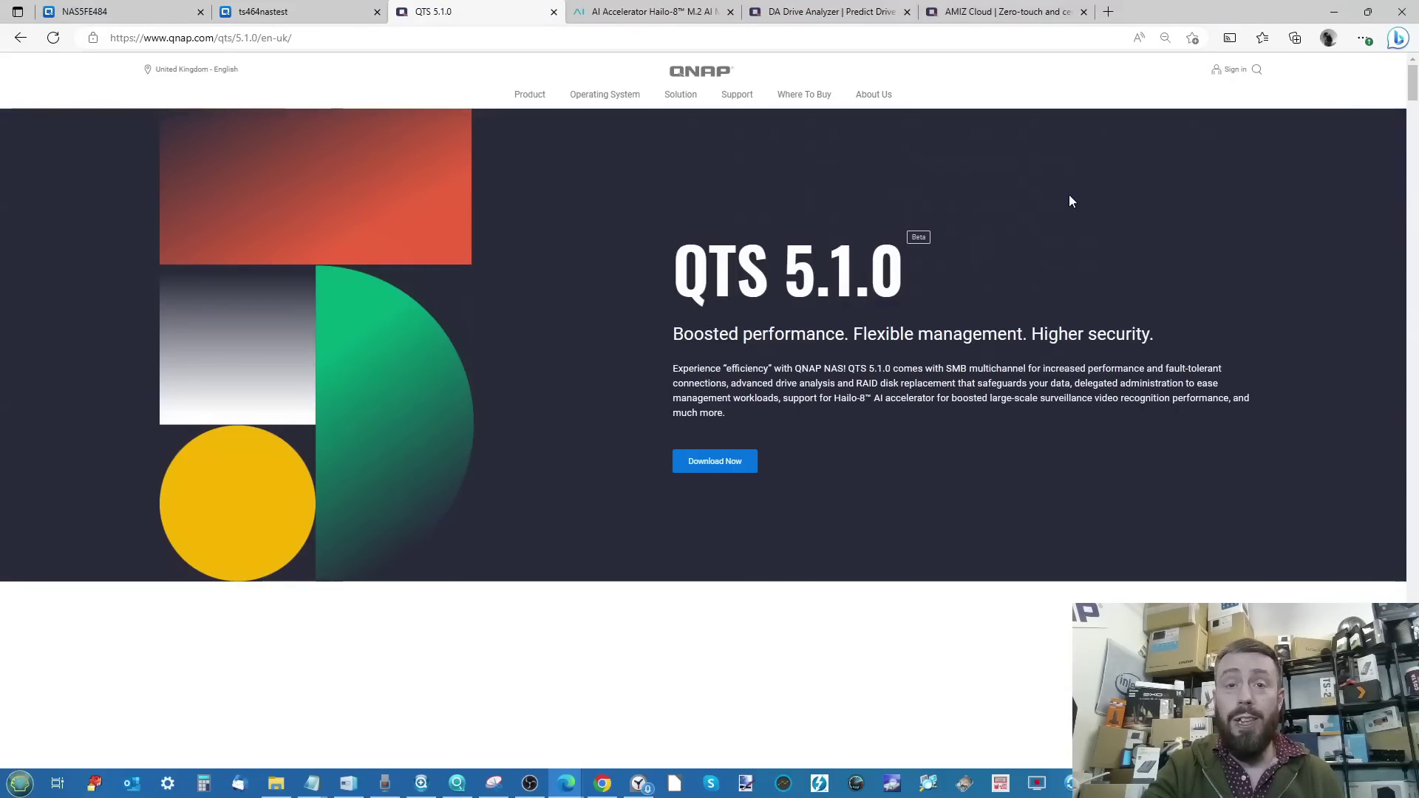
ctrl+scroll(868, 305, up, 5)
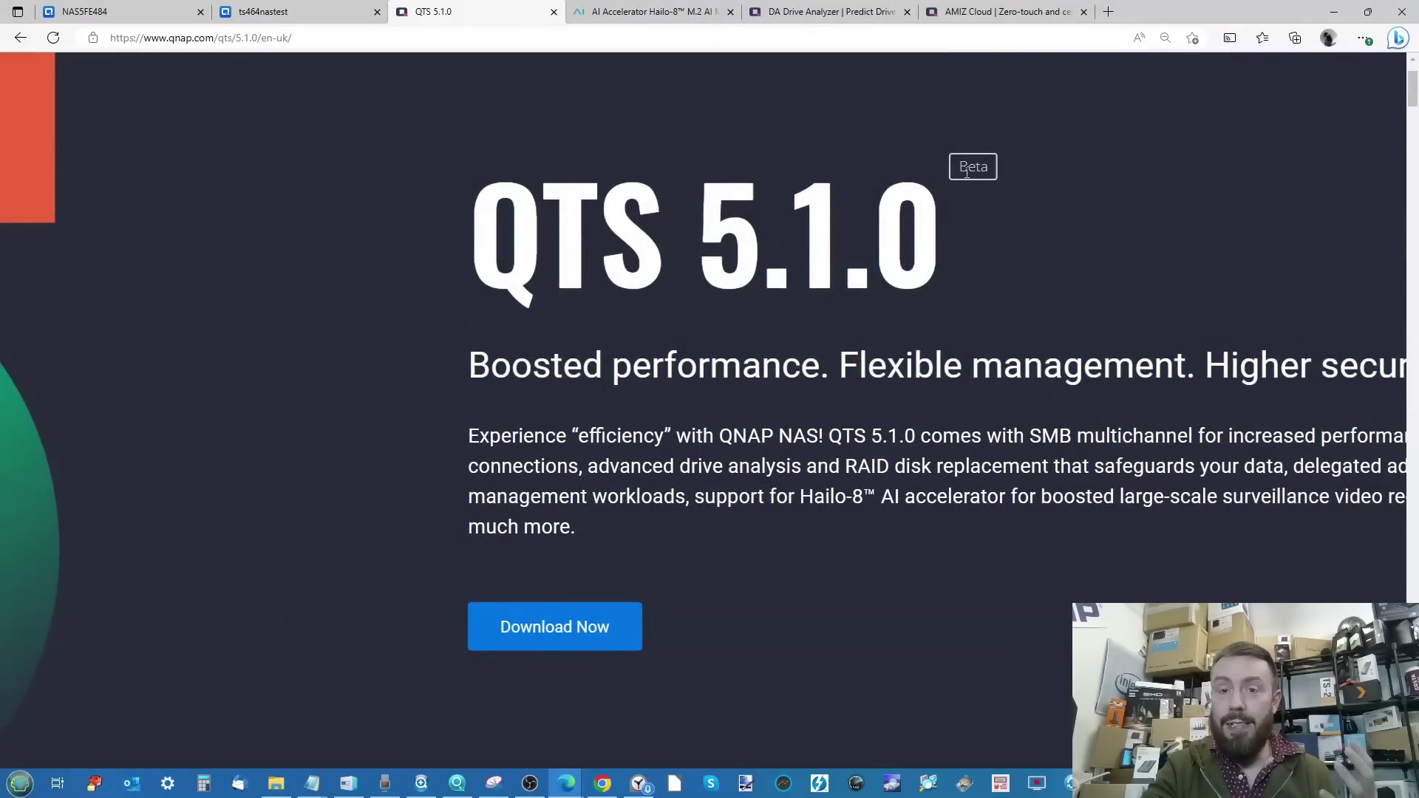
ctrl+scroll(958, 180, down, 5)
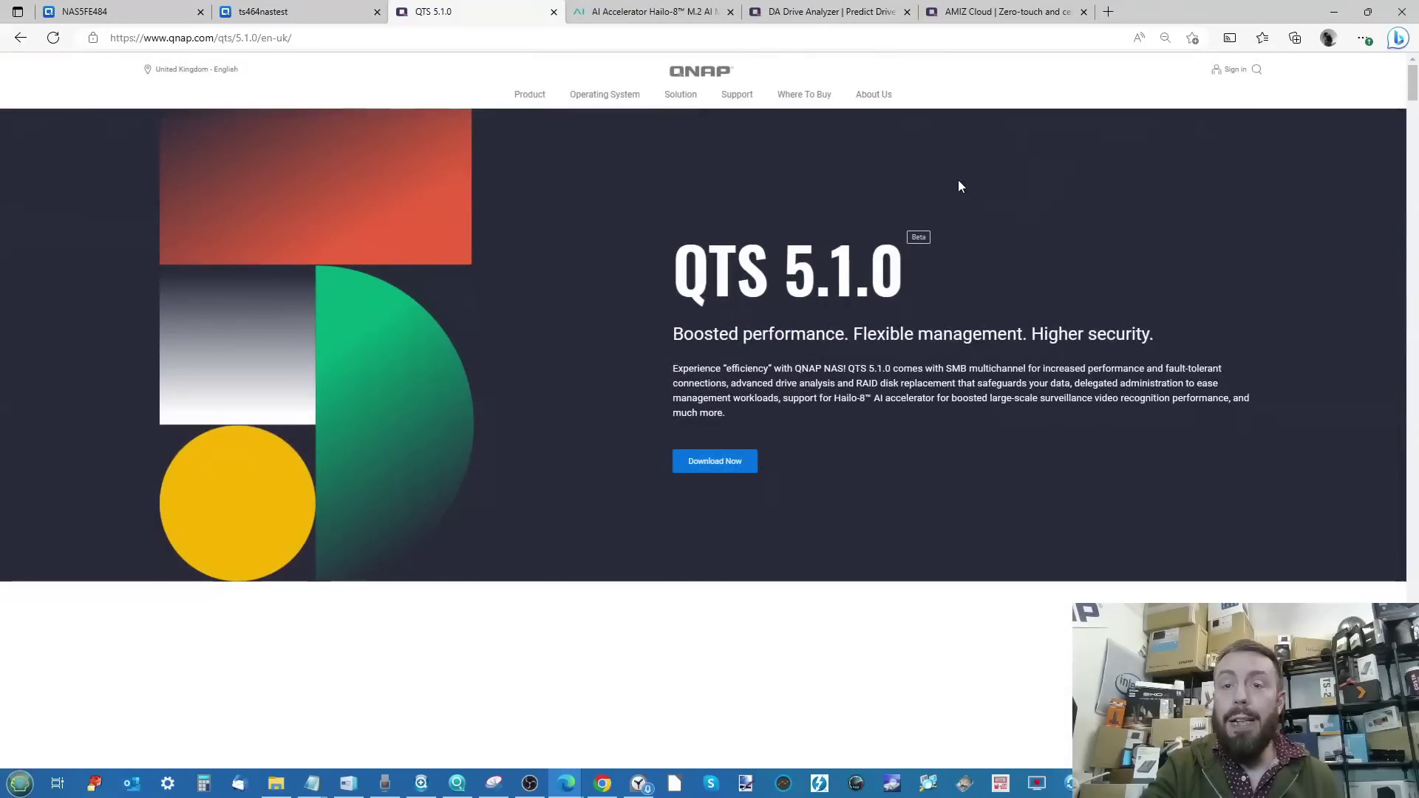
scroll(958, 179, down, 15)
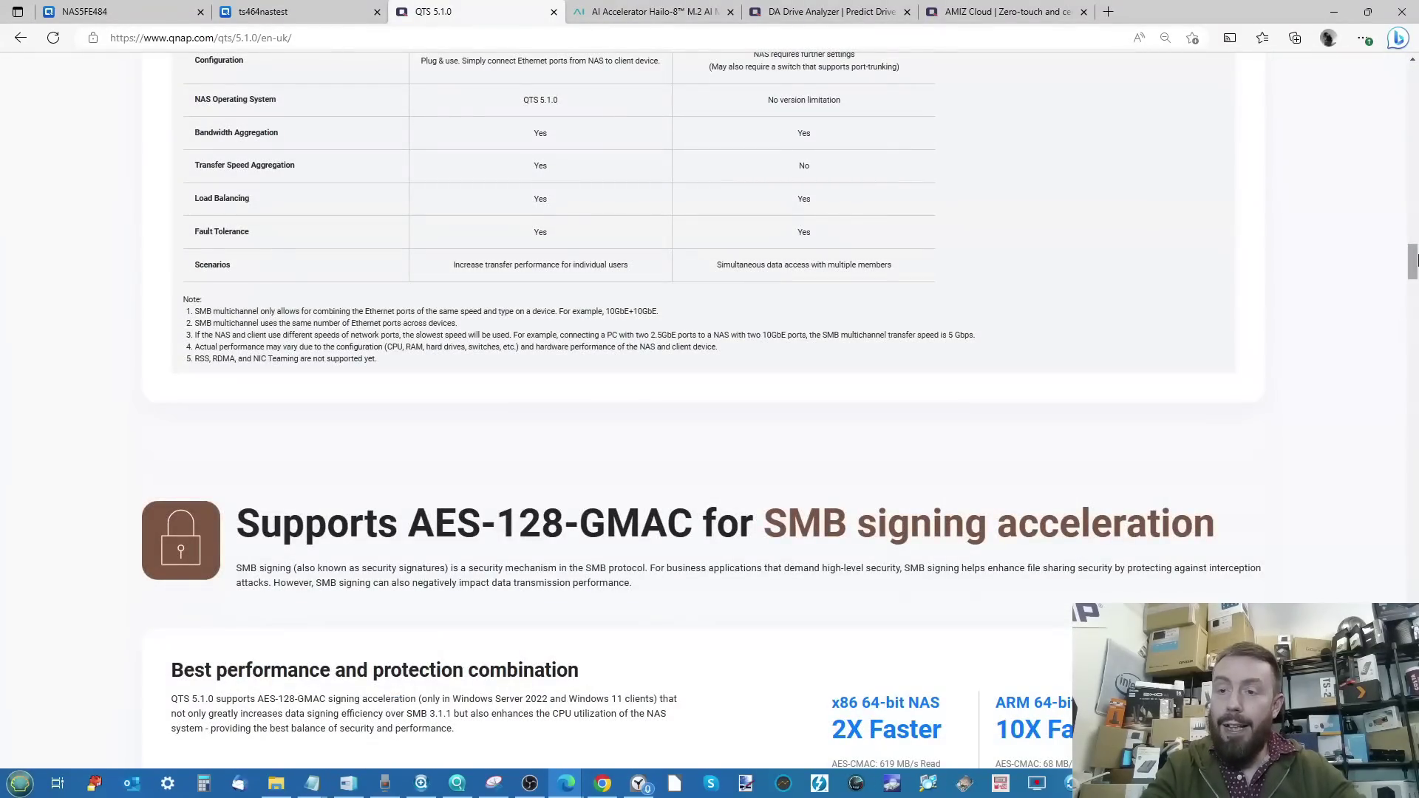
scroll(823, 599, down, 15)
scroll(824, 598, down, 2)
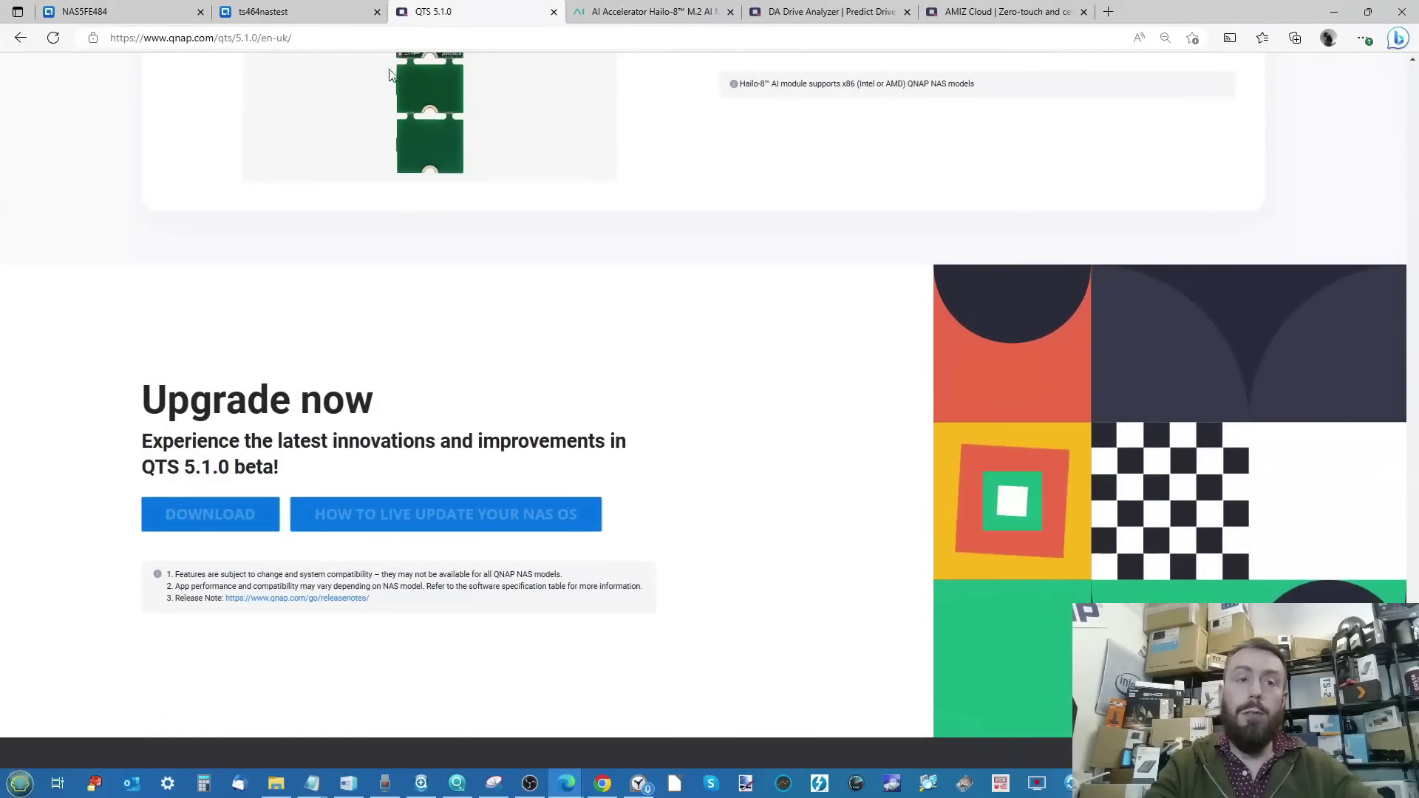
click(315, 12)
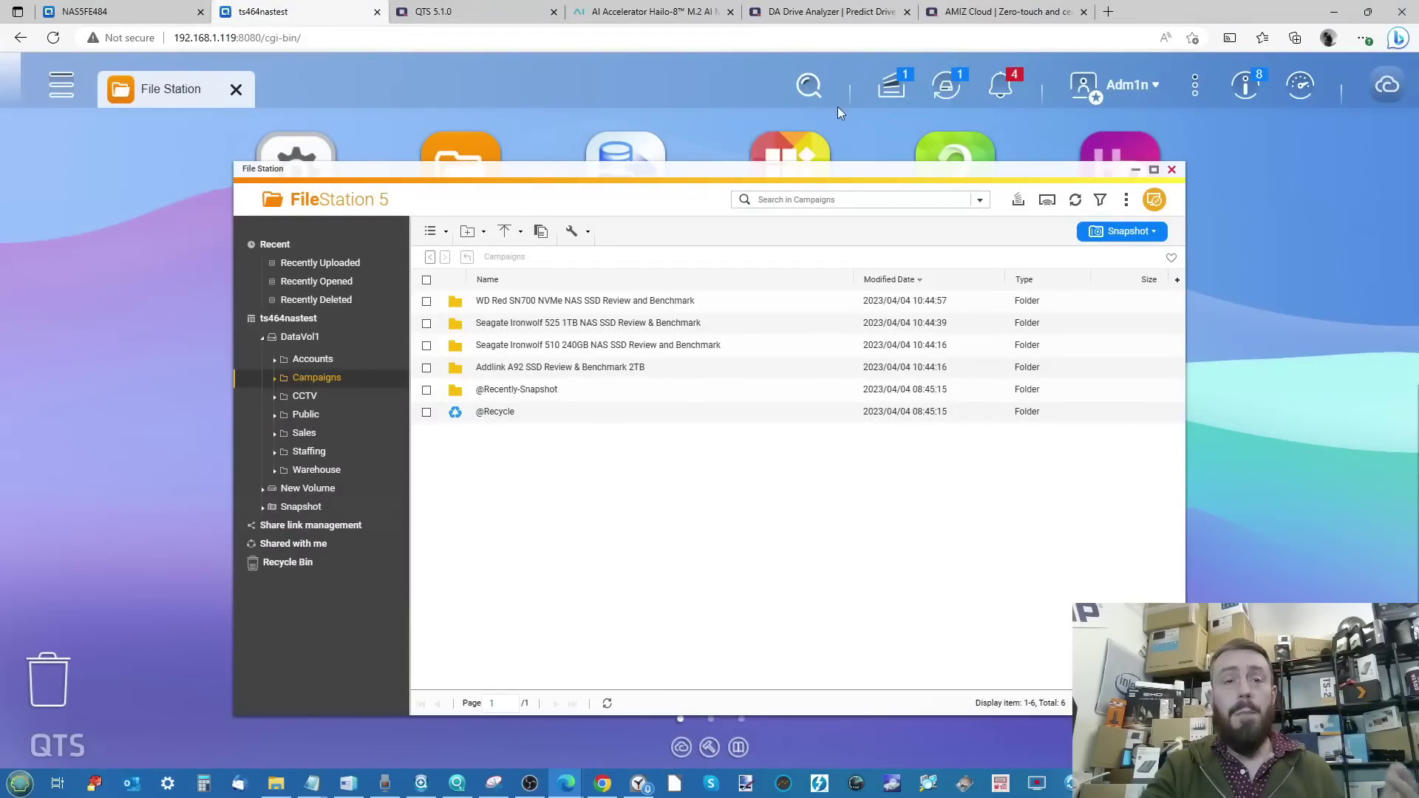
Close File Station and show Control Panel's Users page with seven enabled local users
click(1172, 170)
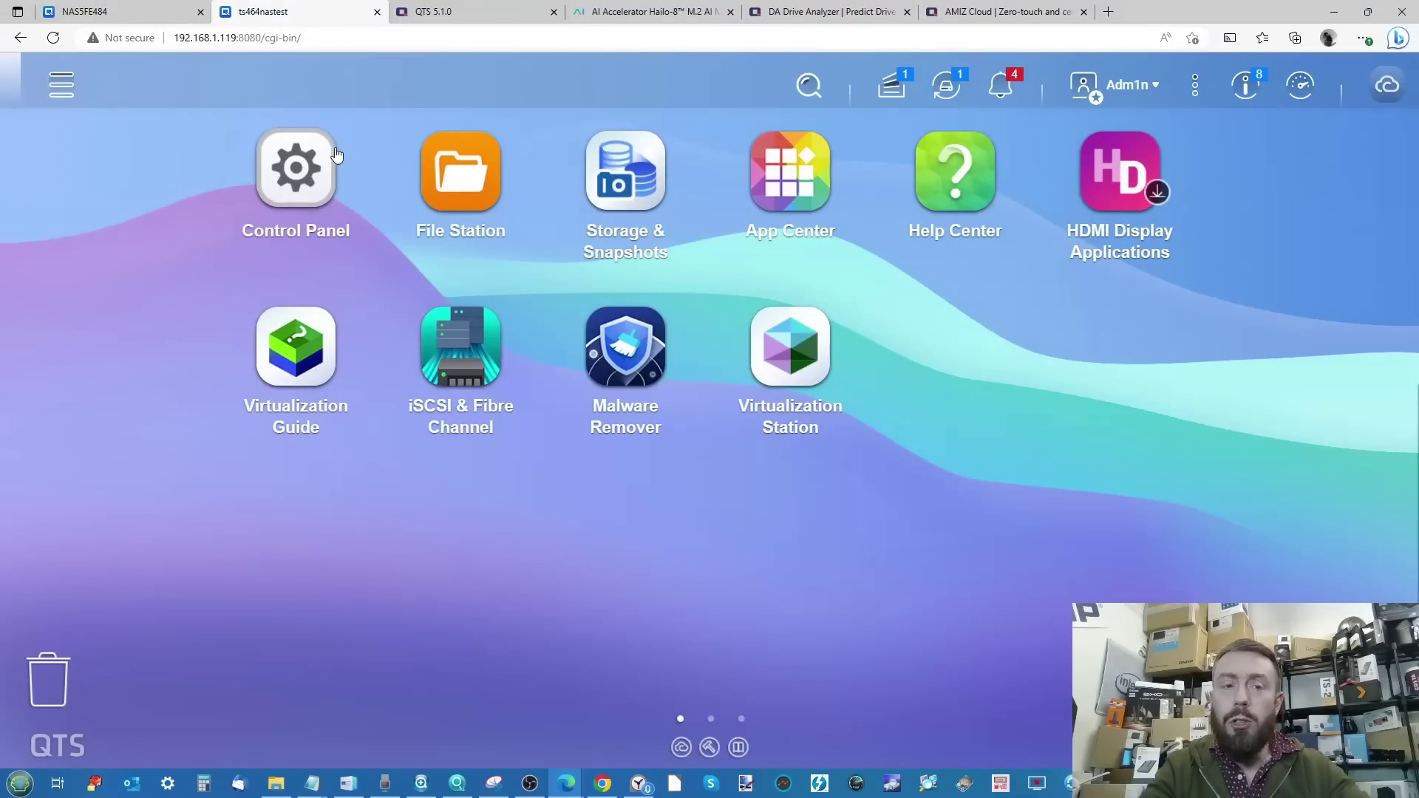
click(265, 184)
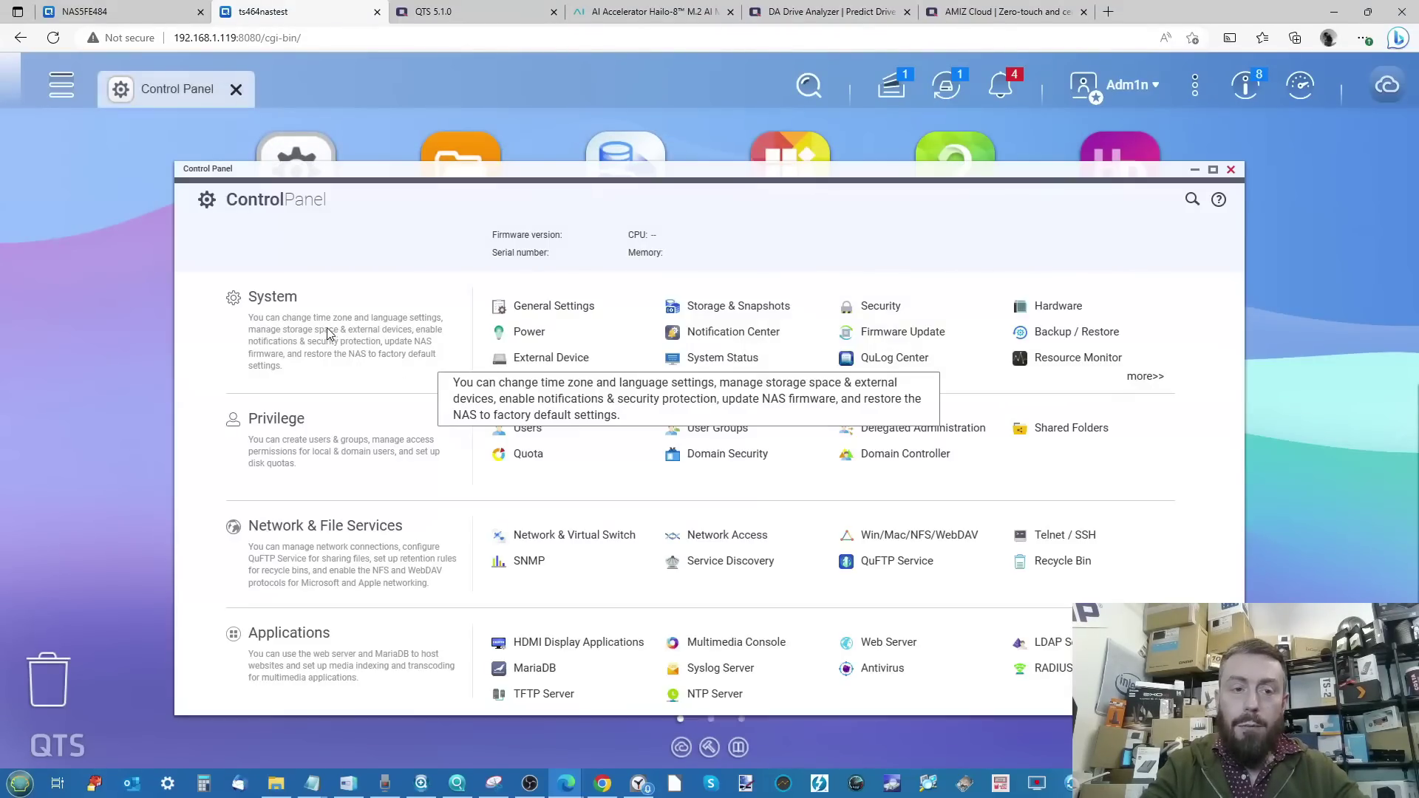
click(529, 428)
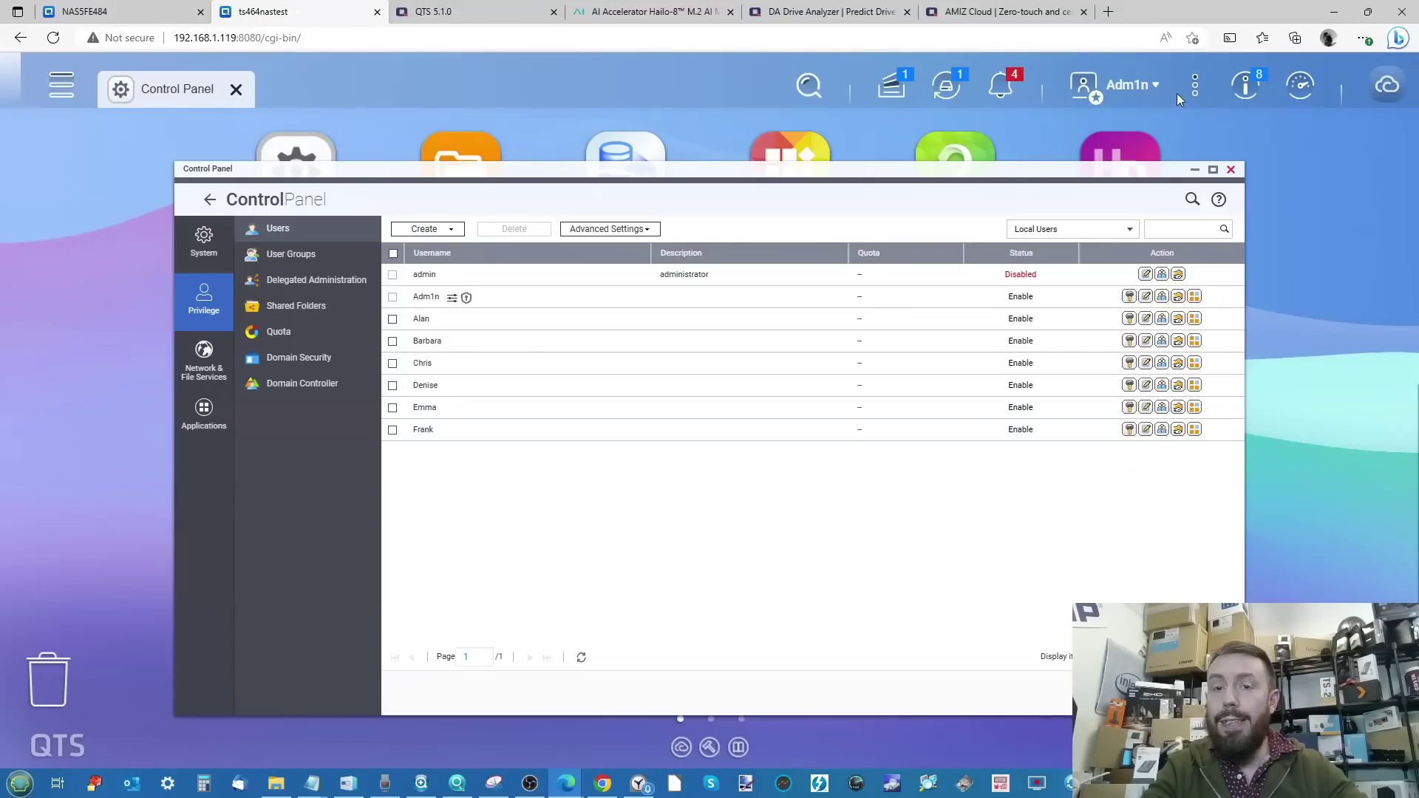
click(1138, 88)
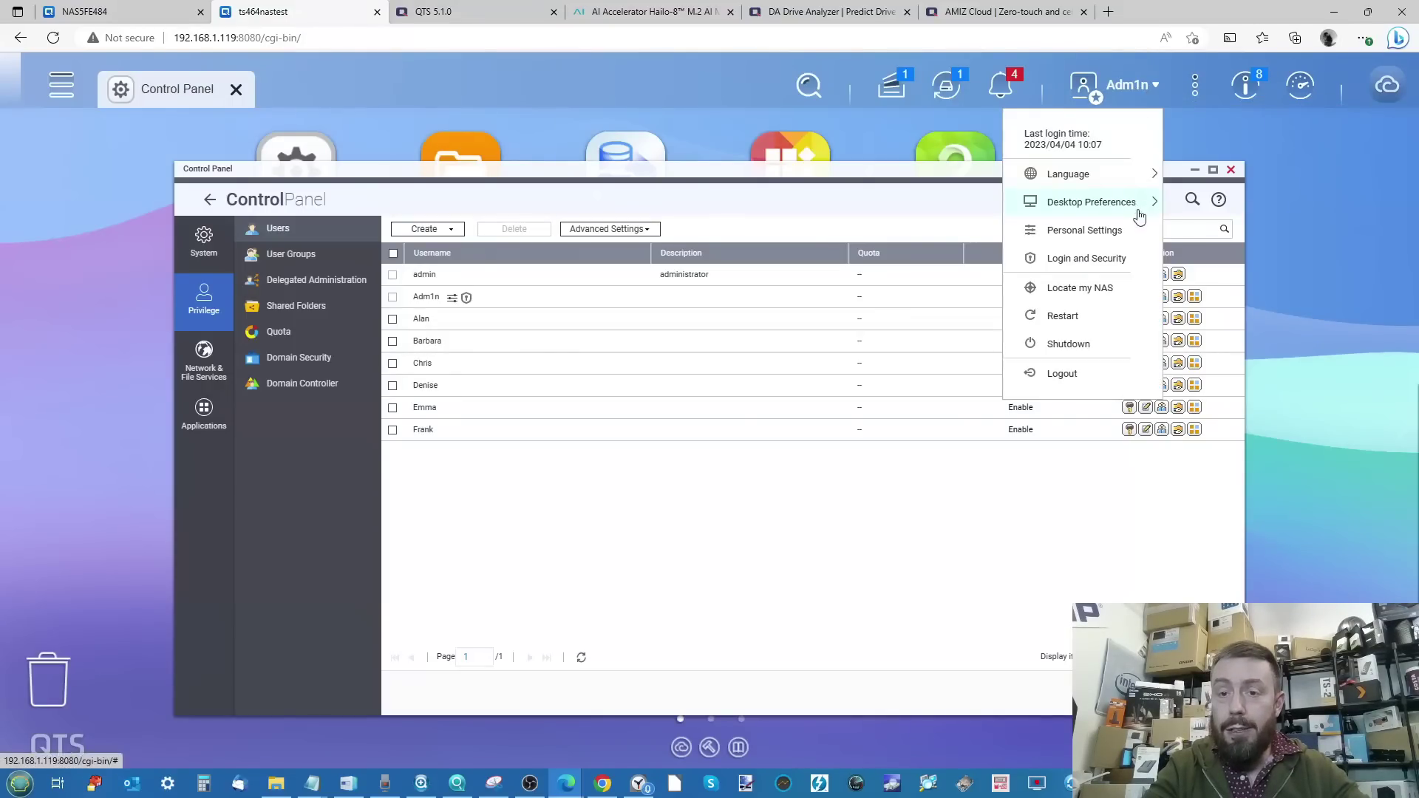
Review the account's Passwordless Login, 2-Step Verification and password settings, then close Login and Security and Control Panel
click(1089, 259)
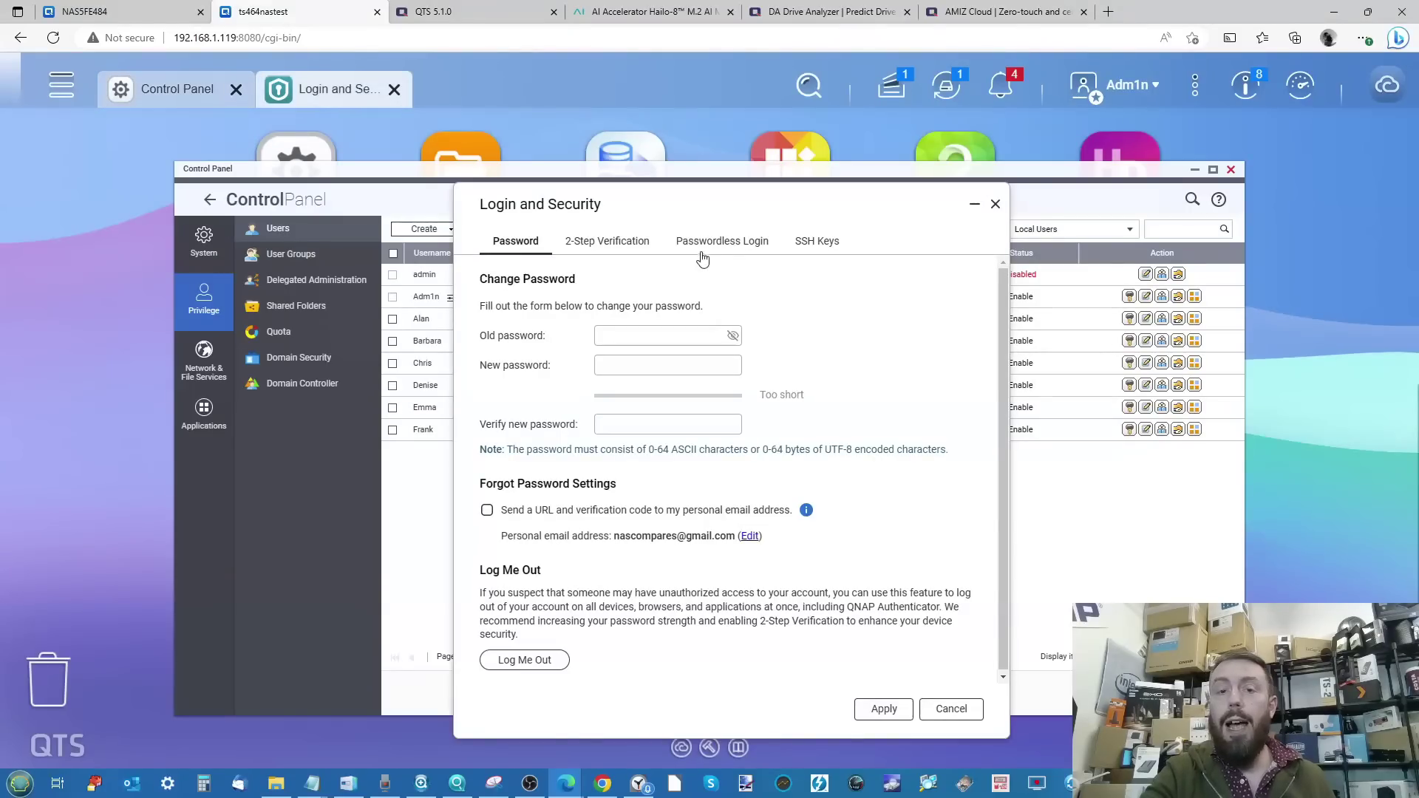
click(722, 244)
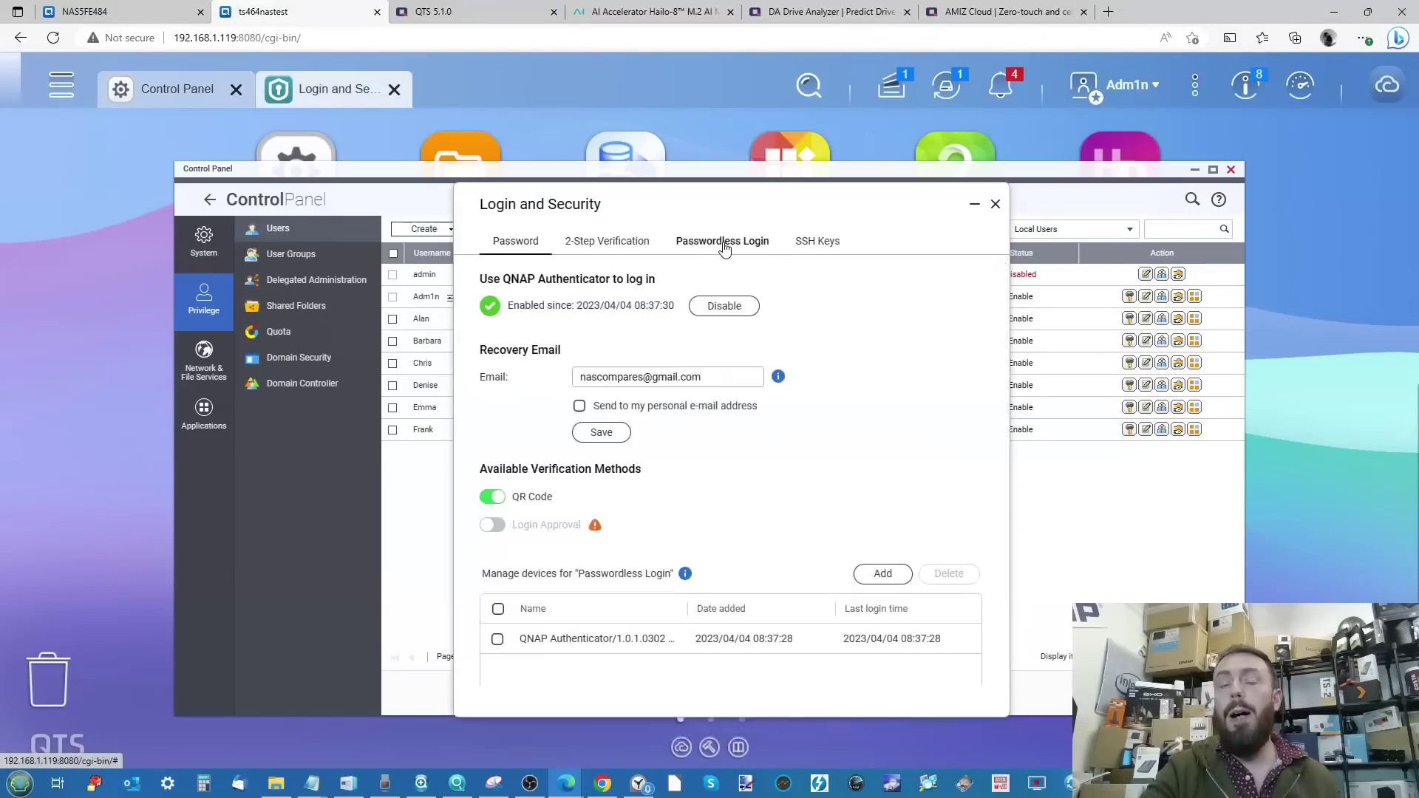
click(640, 246)
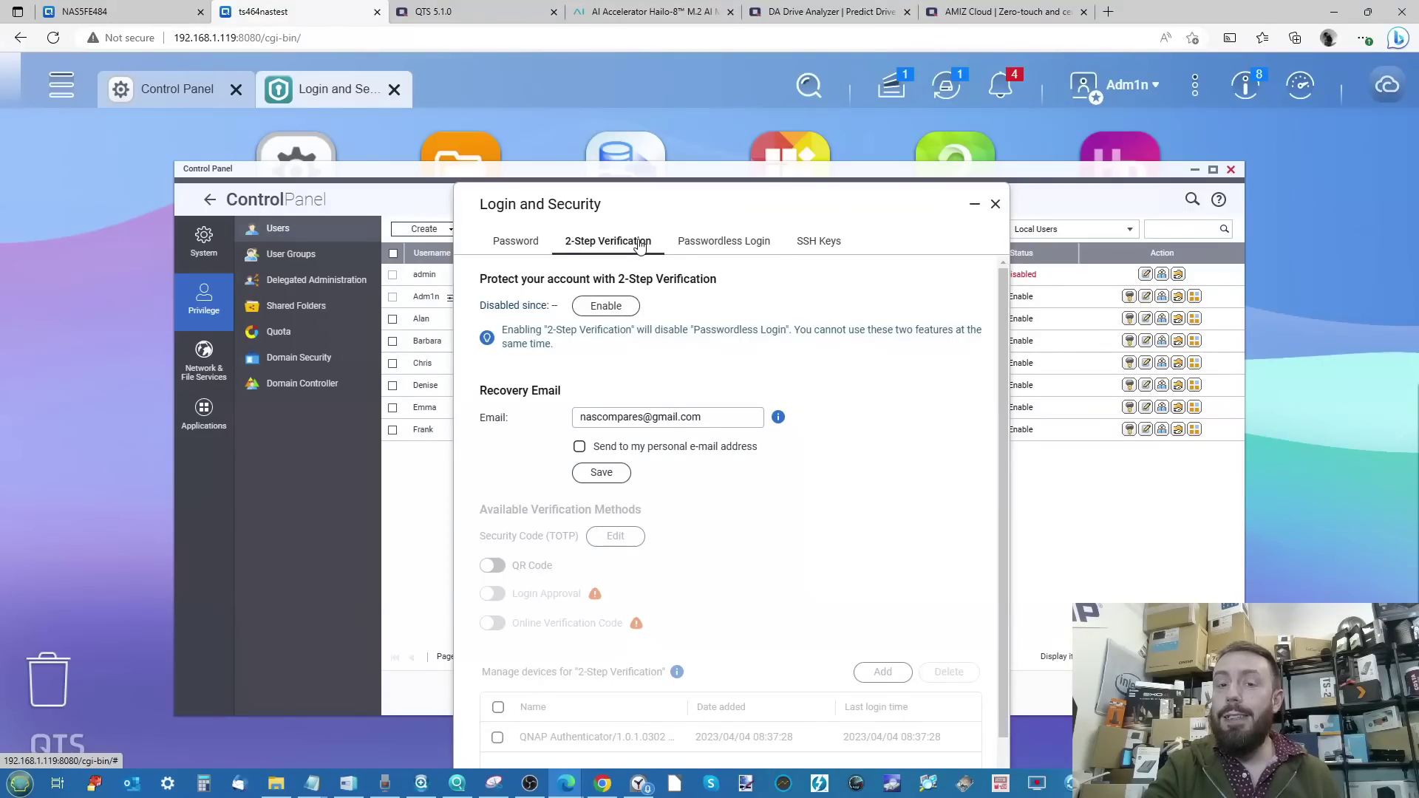
click(741, 248)
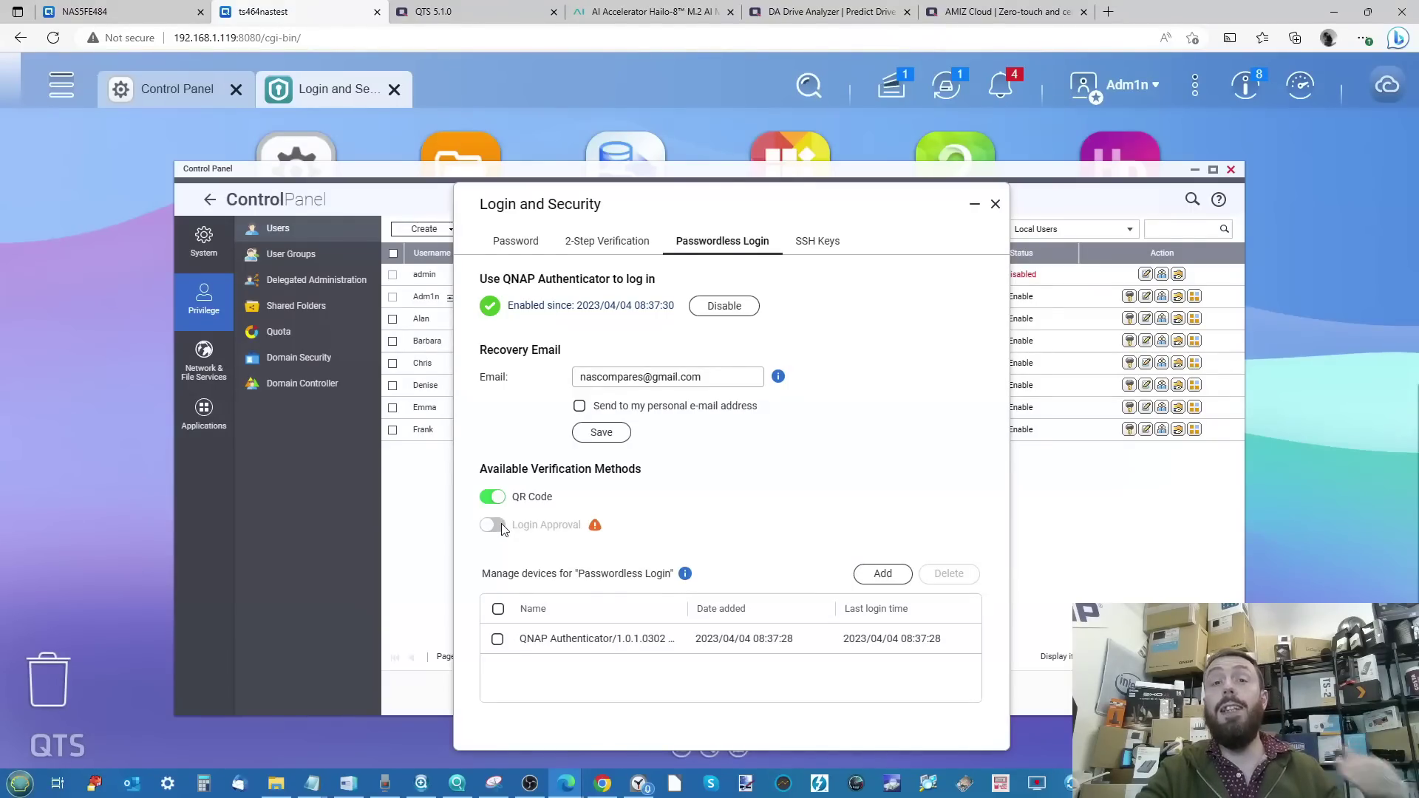
click(520, 246)
click(994, 205)
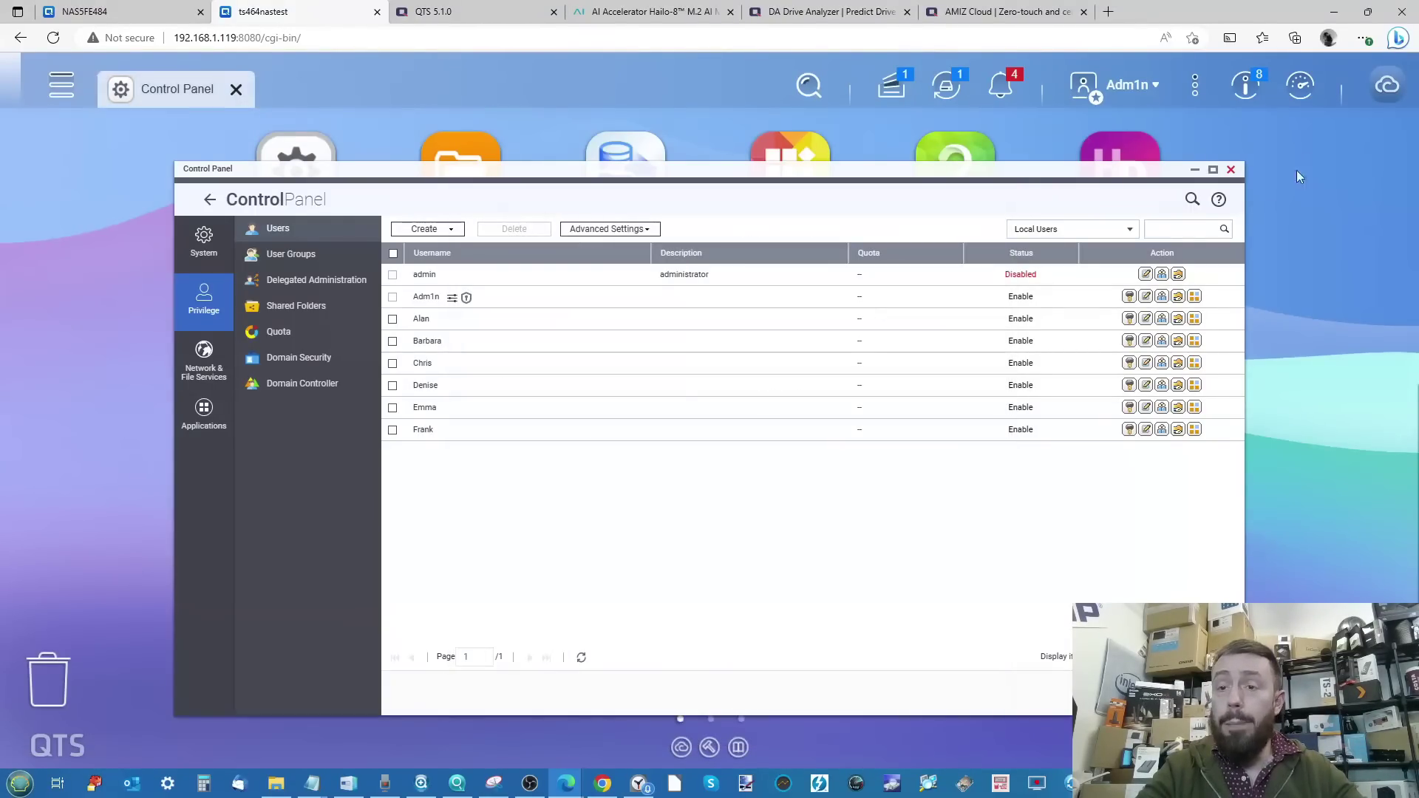
click(1231, 168)
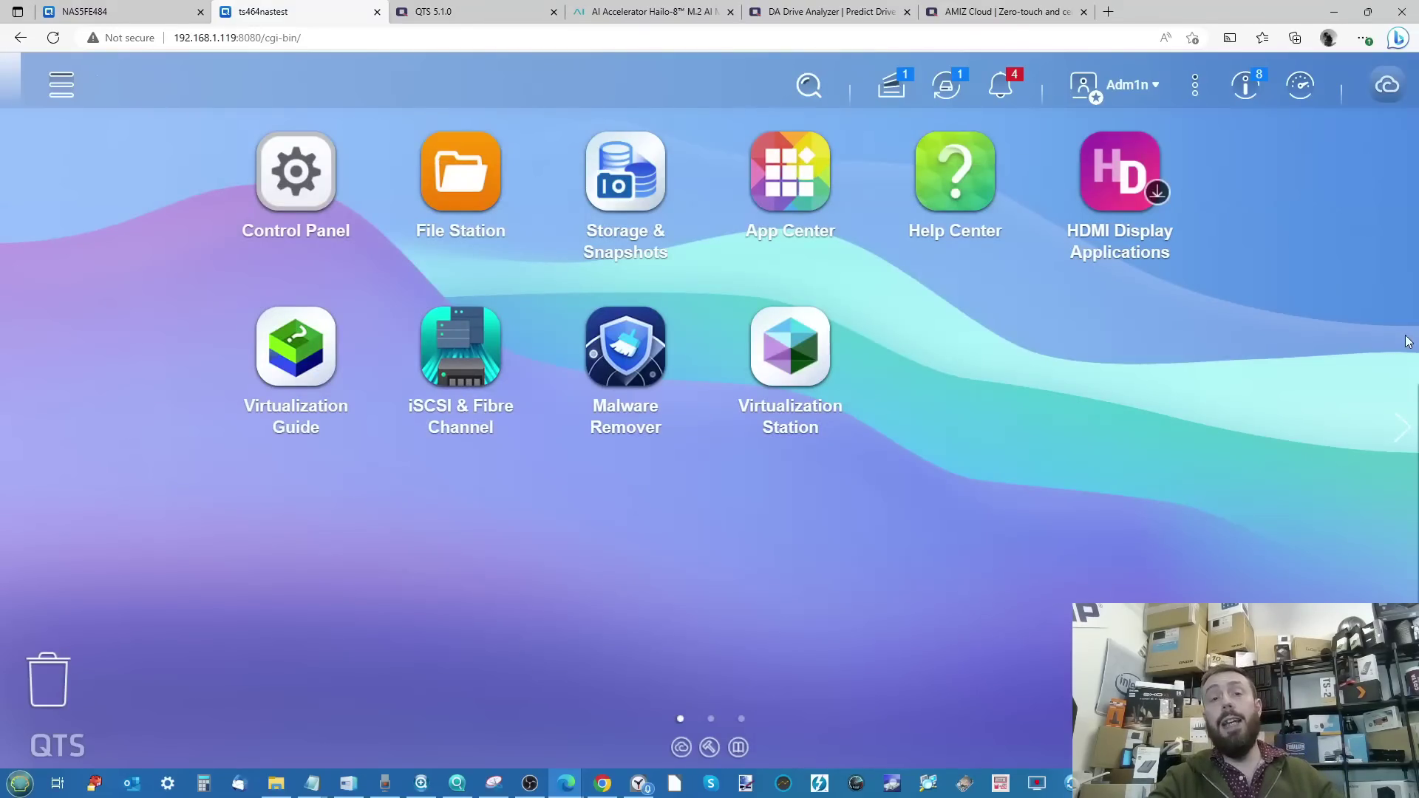